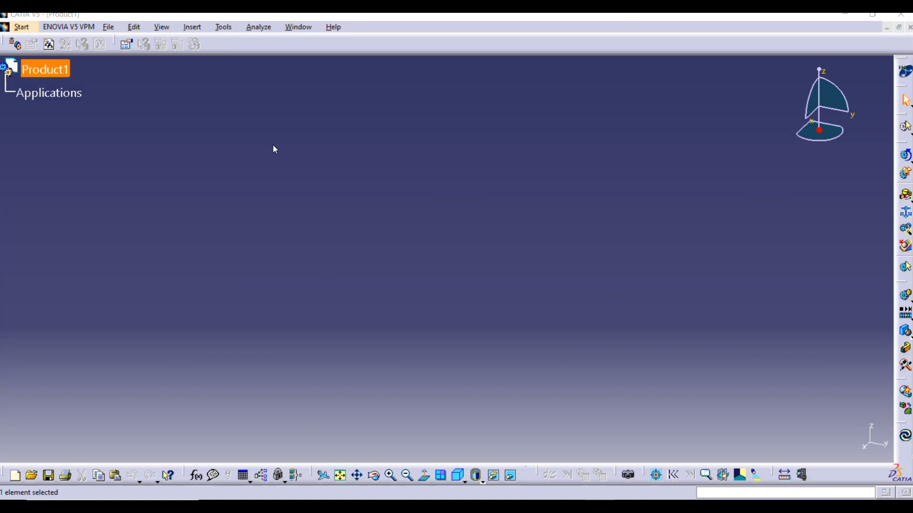
Add a new part in the Part Design workbench and start a sketch on its xy plane
left_click(22, 27)
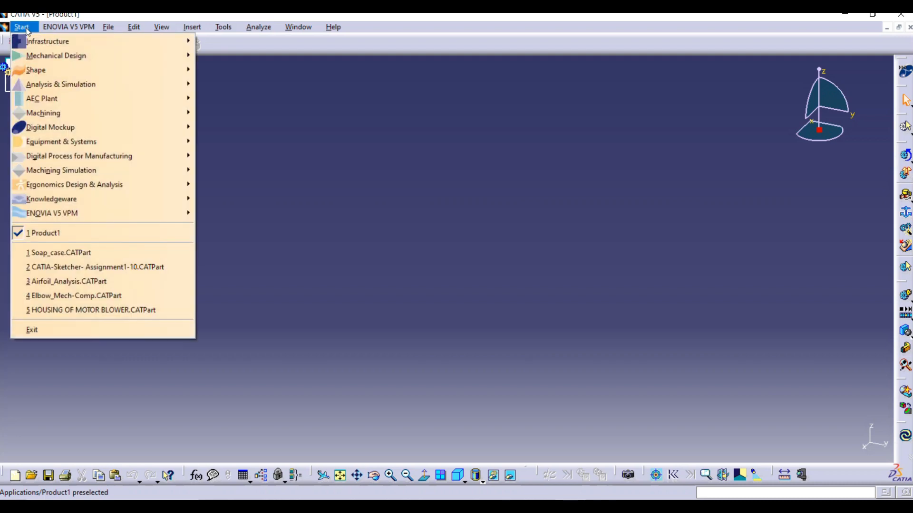
mouse_move(50, 58)
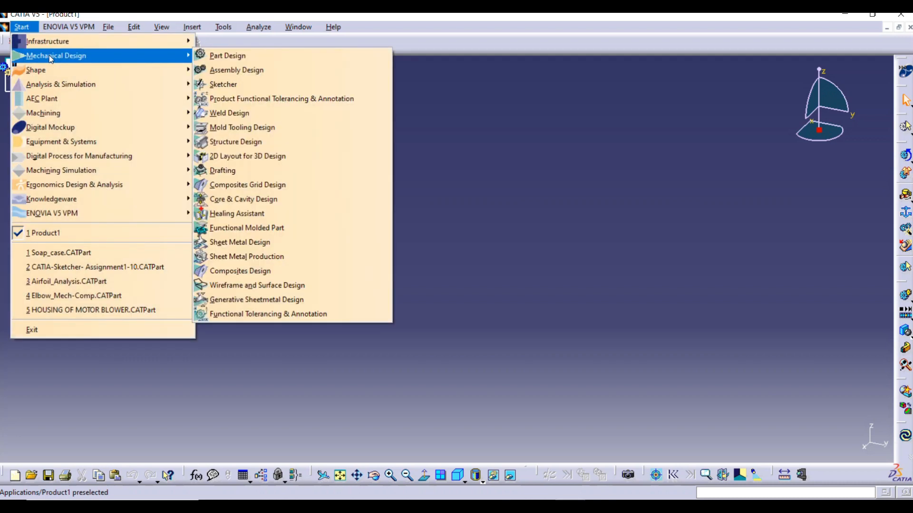
left_click(233, 56)
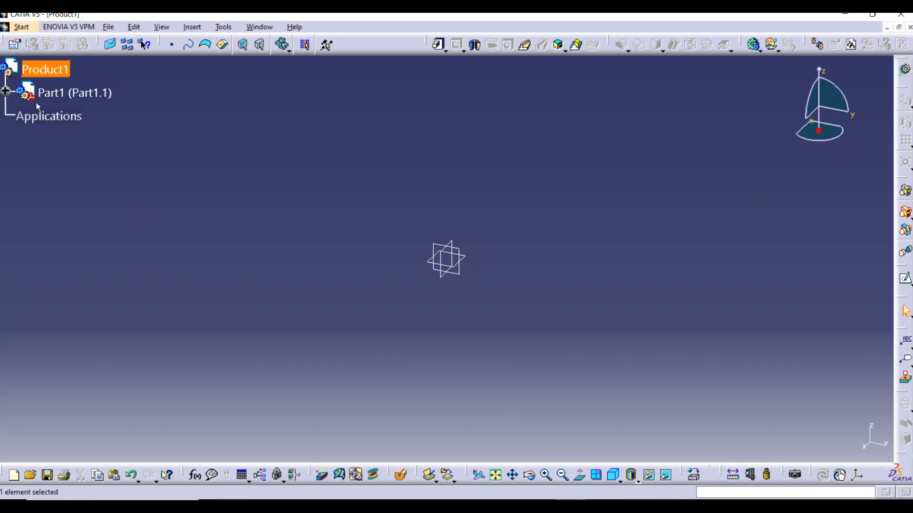
left_click(6, 91)
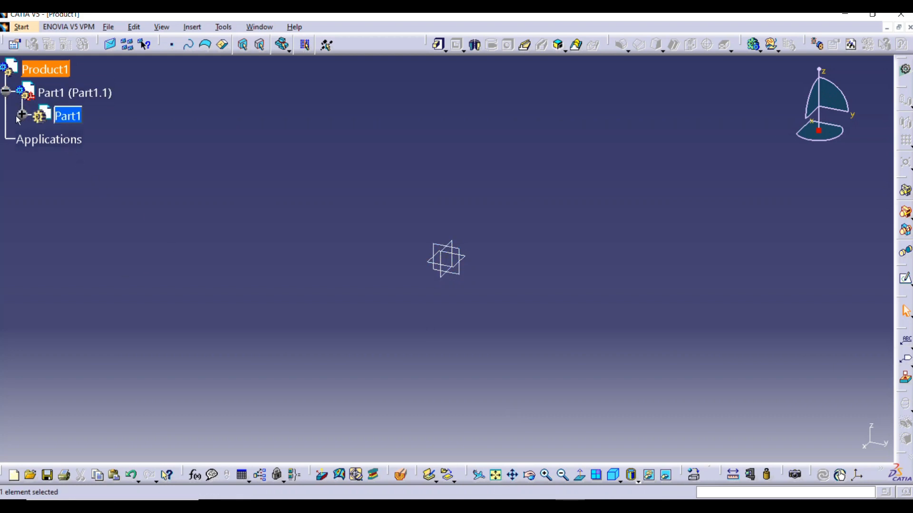
left_click(21, 115)
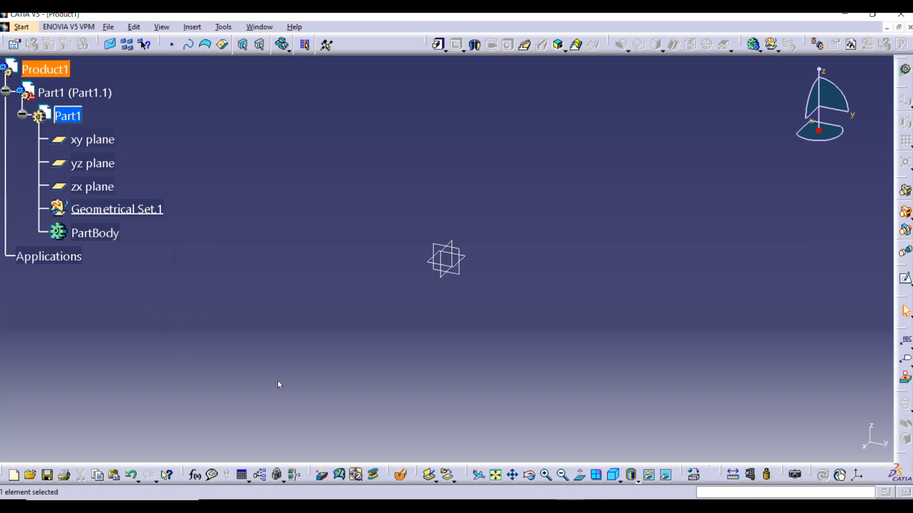
left_click(93, 141)
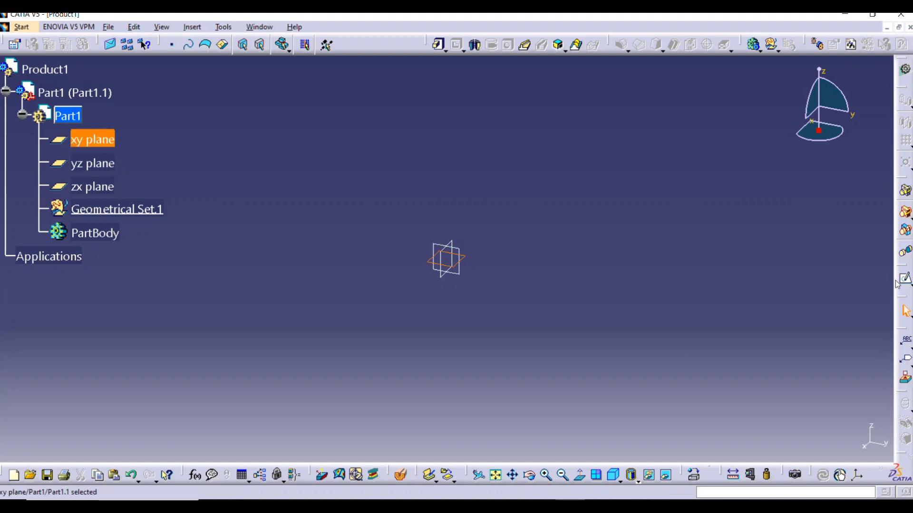
left_click(906, 282)
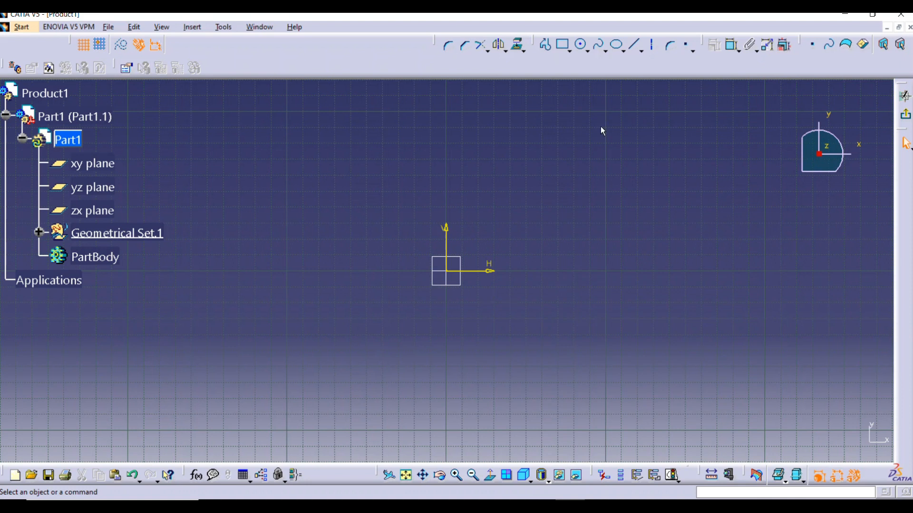
Draw a circle centred on the sketch origin and constrain its diameter to 200 mm
left_click(582, 48)
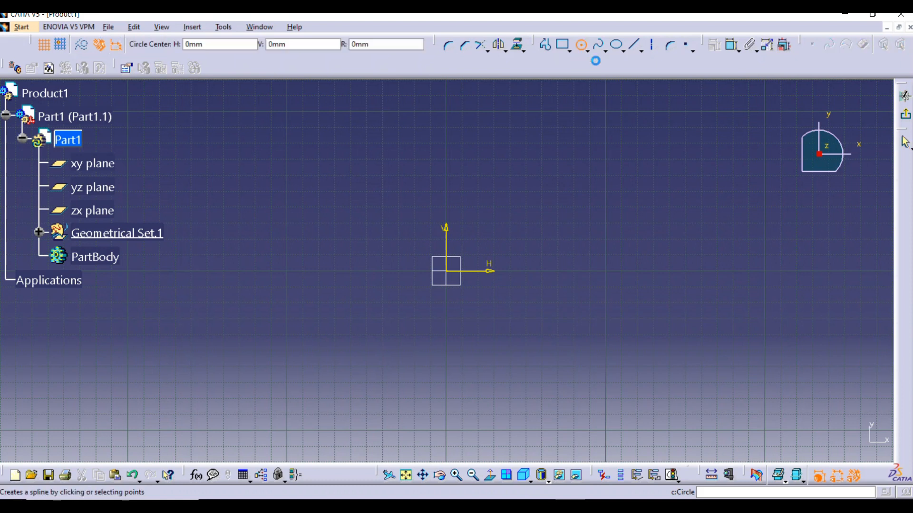
left_click(449, 273)
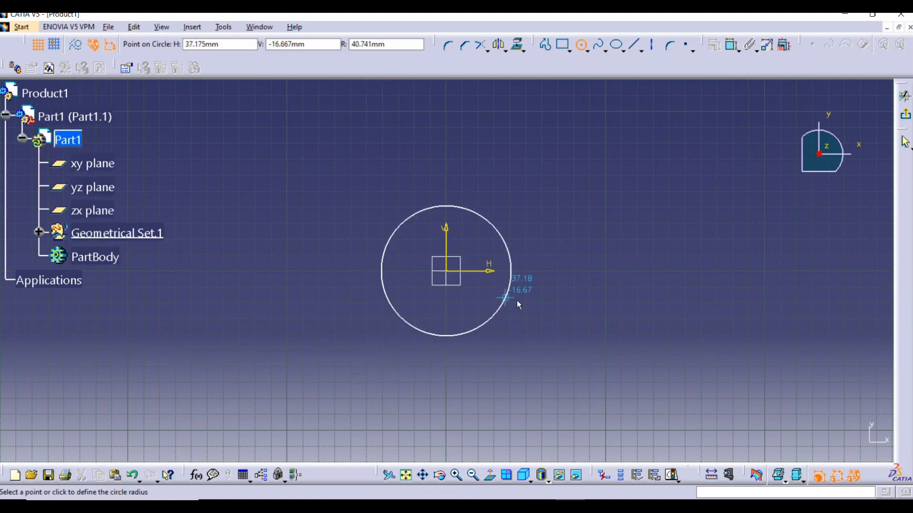
left_click(547, 302)
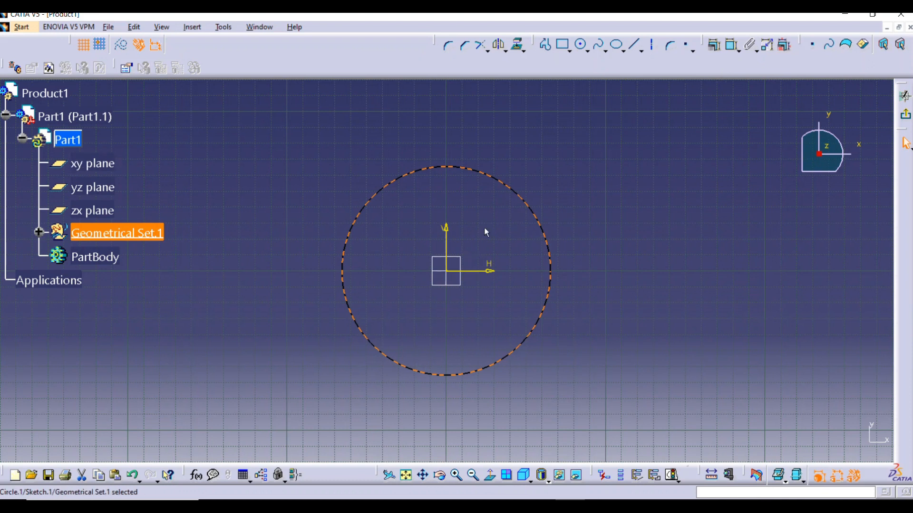
left_click(732, 45)
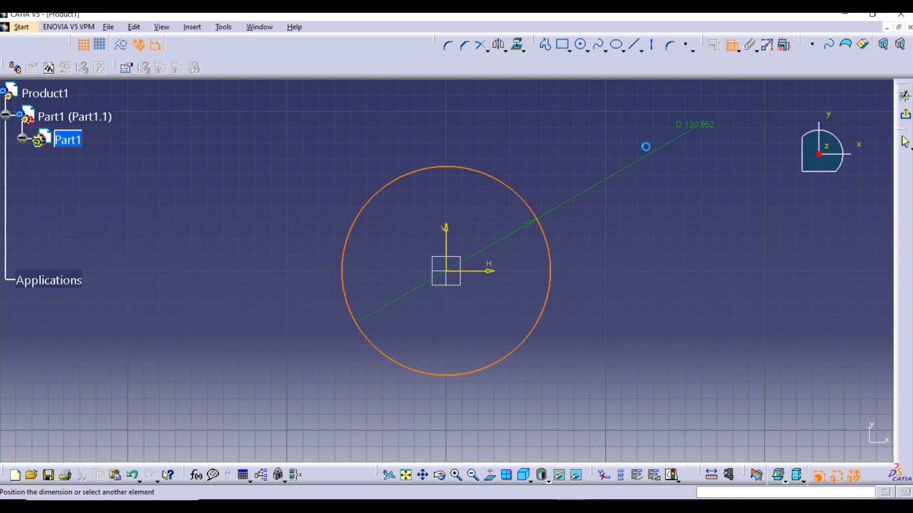
left_click(572, 176)
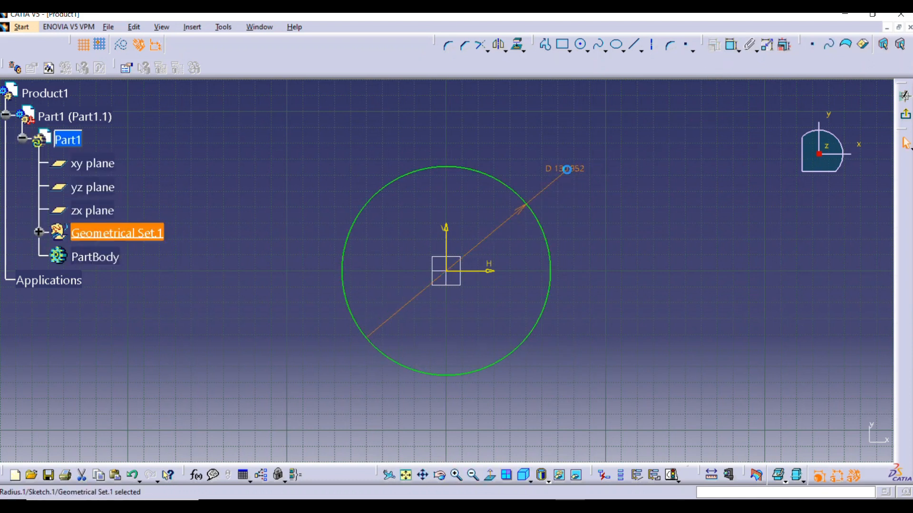
double_click(567, 170)
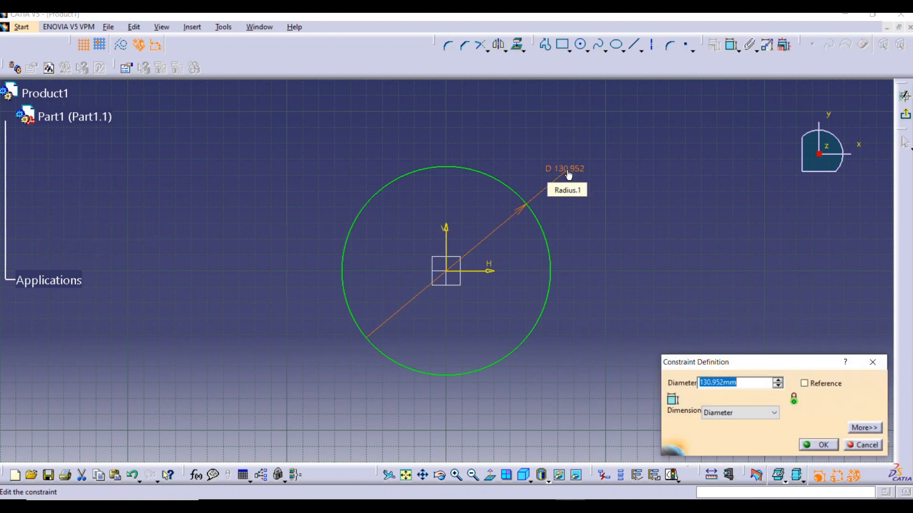
type("200")
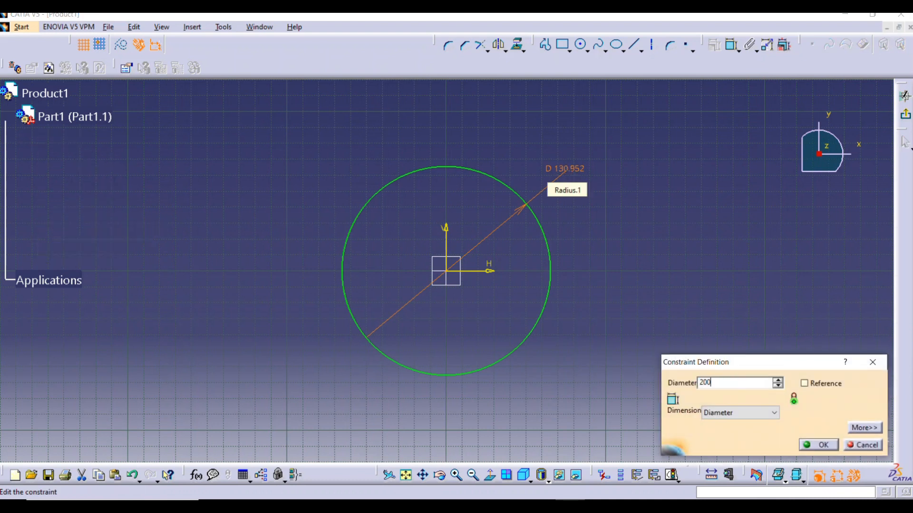
key("Return")
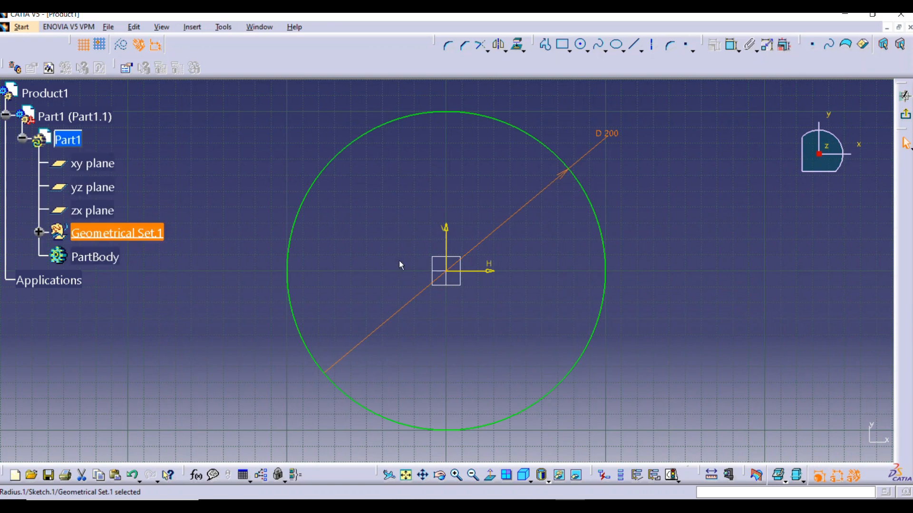
left_click(677, 208)
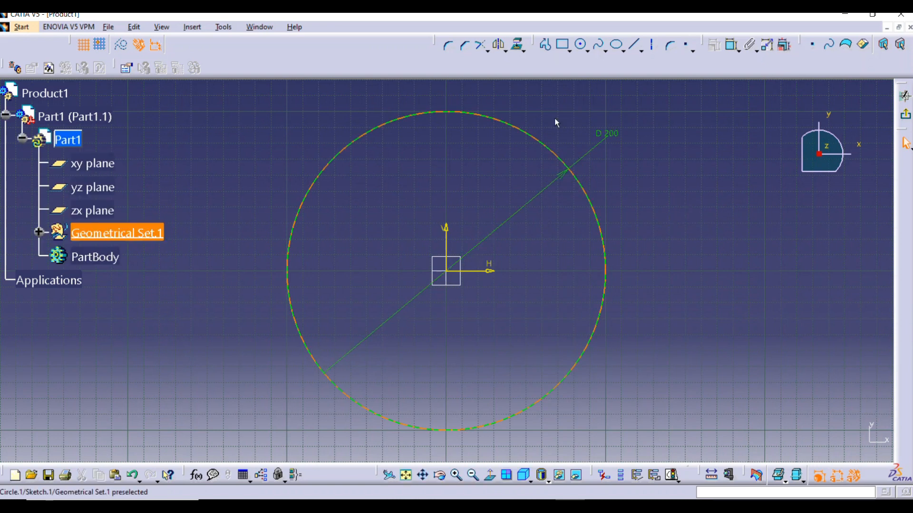
Draw a horizontal line about 60 mm above the horizontal axis, crossing the circle and extending past both of its sides
left_click(633, 44)
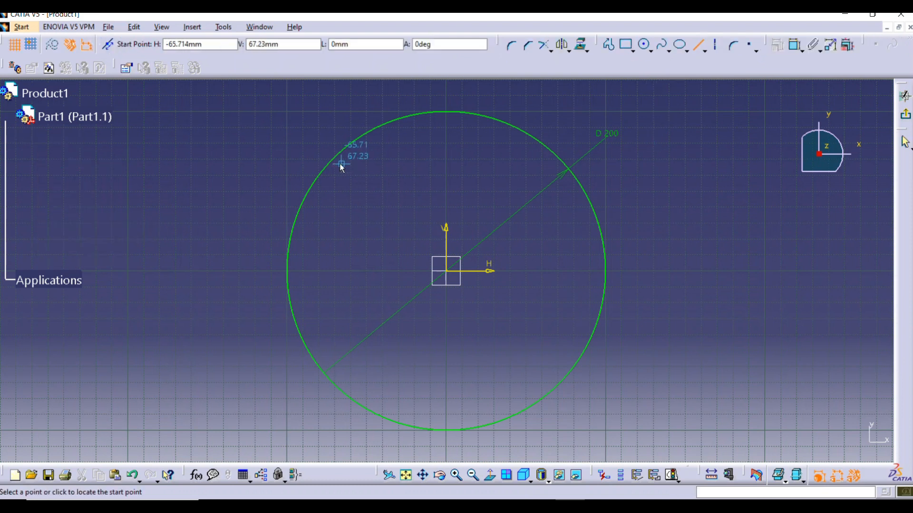
left_click(239, 174)
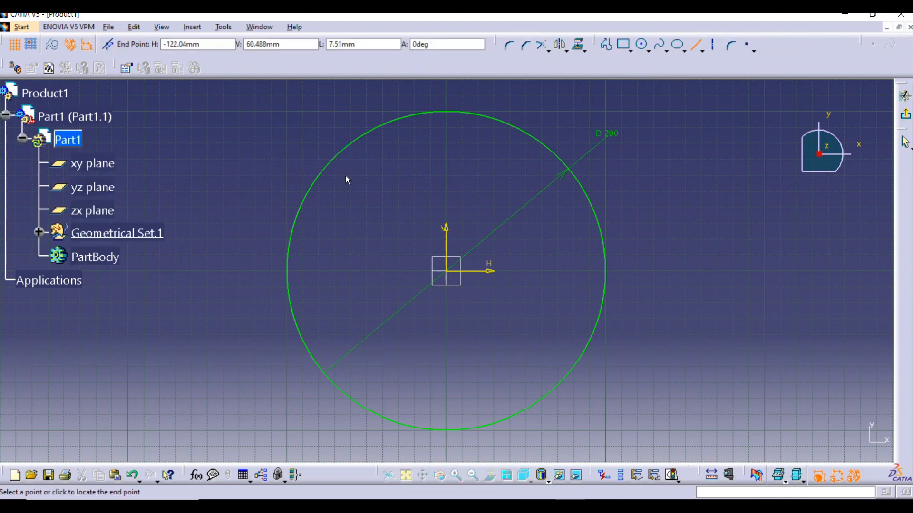
left_click(631, 175)
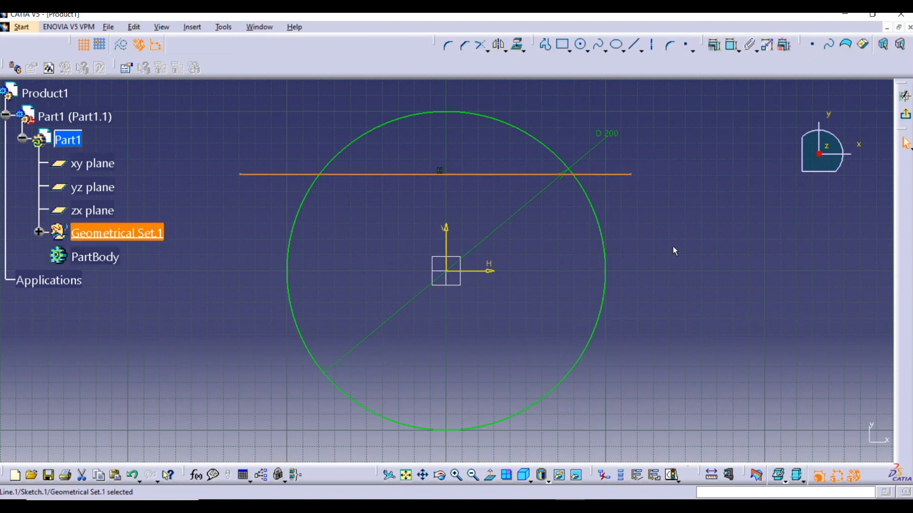
Constrain the distance between the horizontal line and the horizontal axis to 60 mm
left_click(732, 45)
left_click(623, 175)
left_click(493, 271)
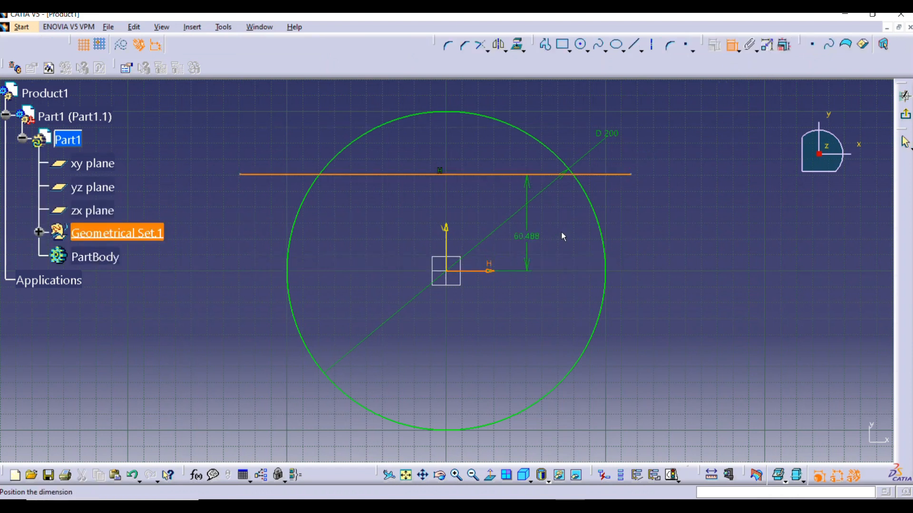
left_click(665, 236)
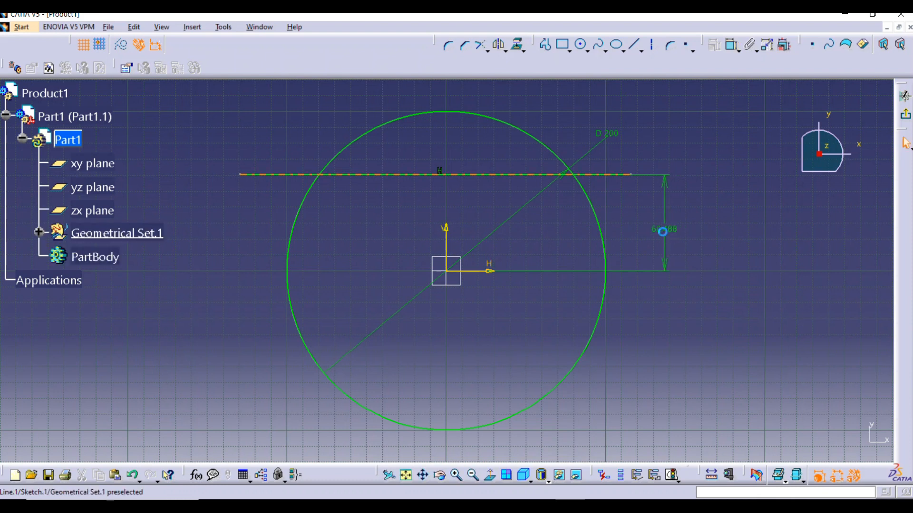
double_click(662, 233)
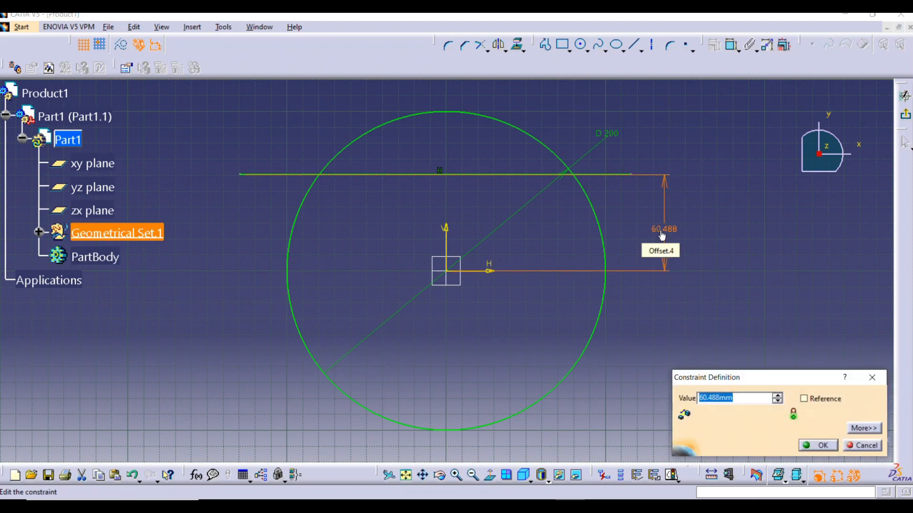
type("60")
key("Return")
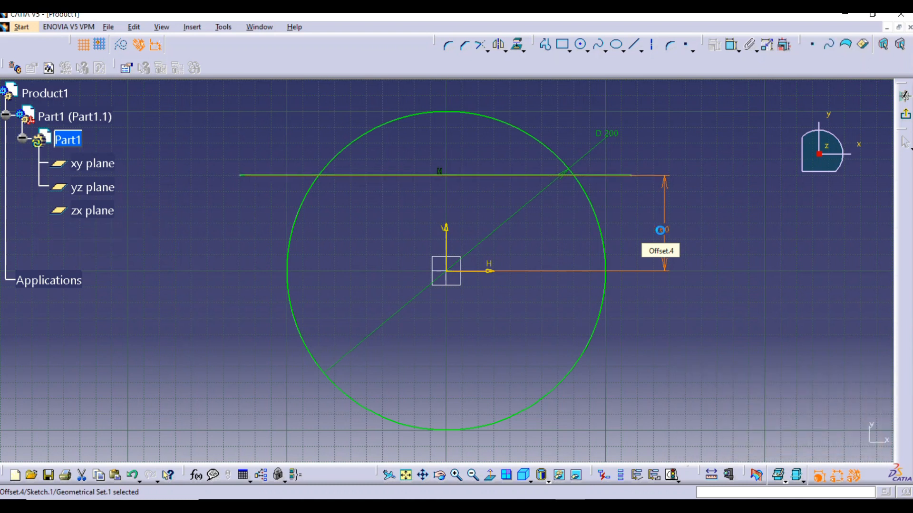
left_click(730, 230)
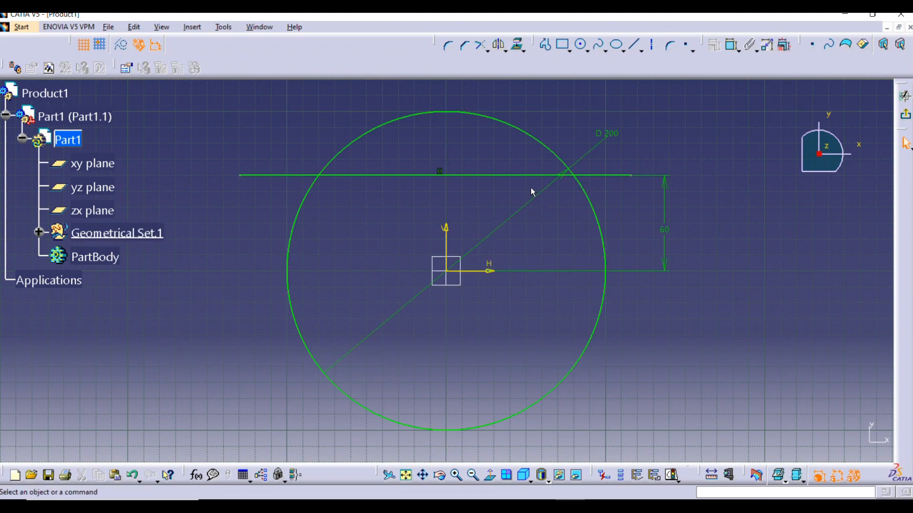
Mirror the horizontal line about the sketch's horizontal axis
left_click(385, 177)
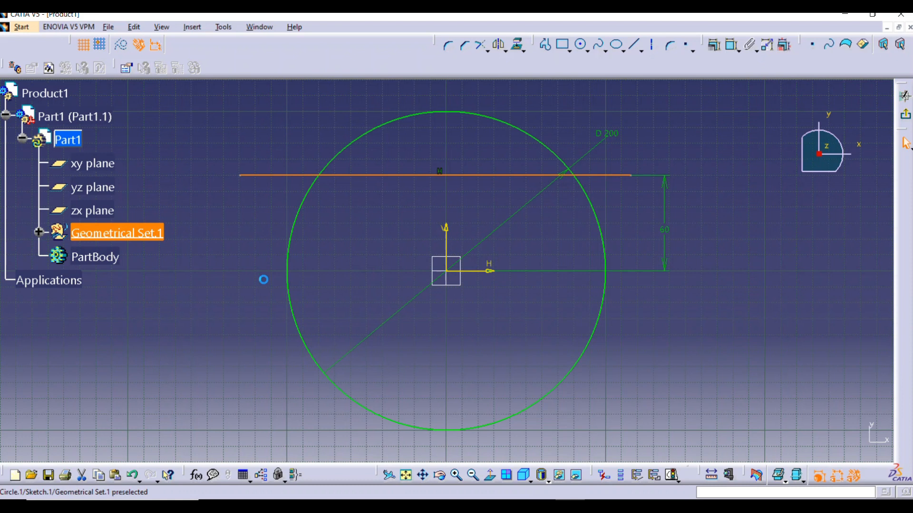
left_click(499, 45)
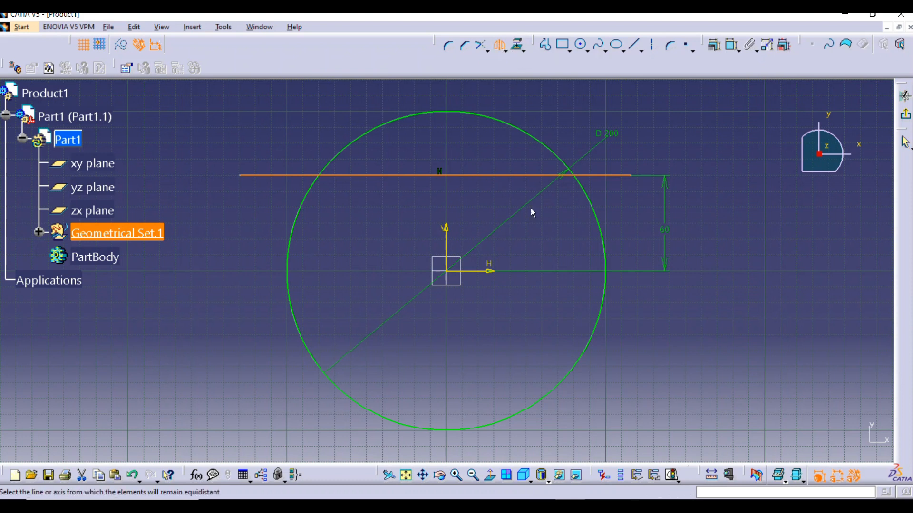
left_click(494, 274)
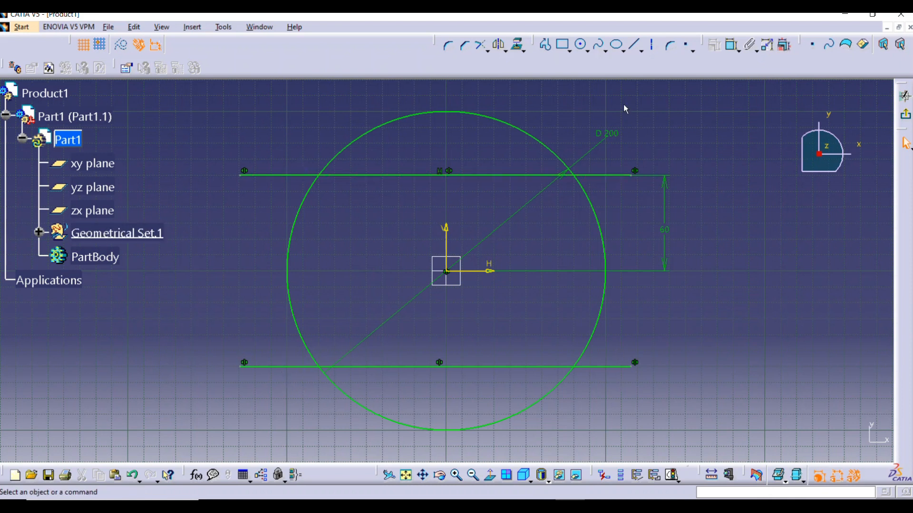
Quick Trim both ends of the upper line that overhang the circle
left_click(489, 50)
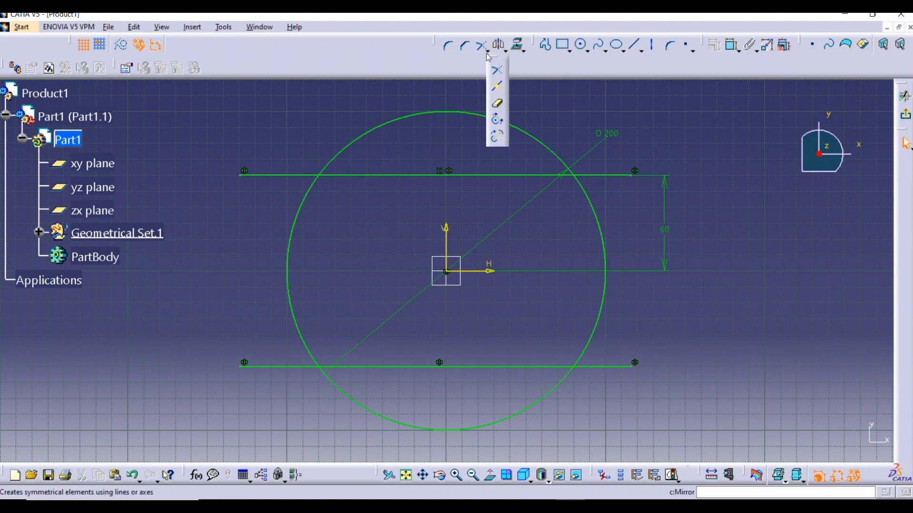
left_click(499, 104)
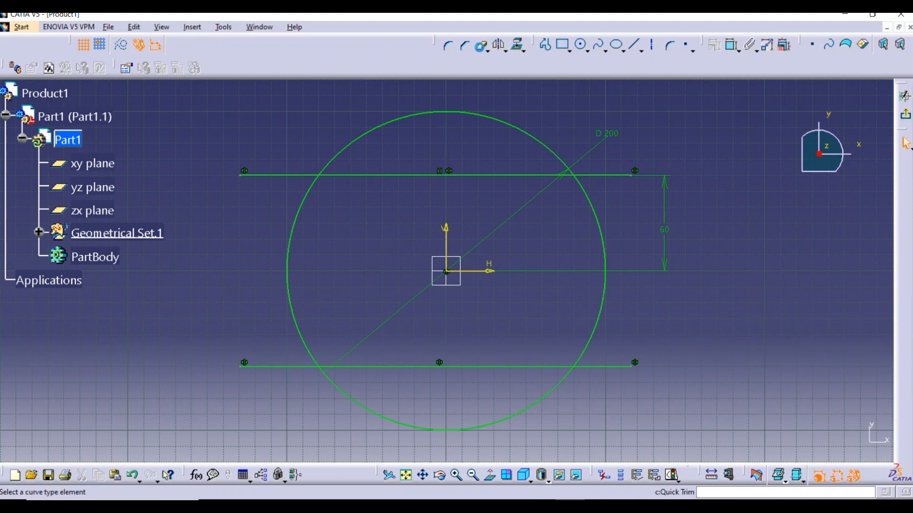
left_click(611, 176)
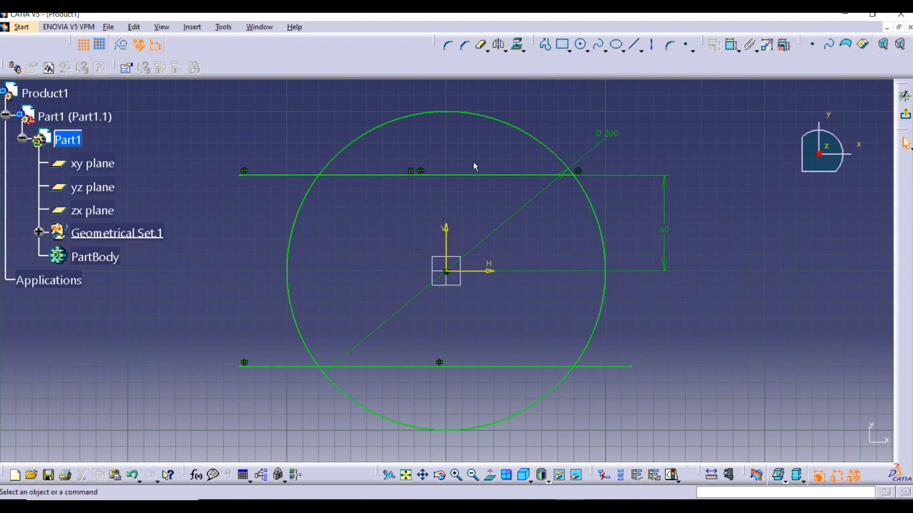
left_click(482, 45)
left_click(270, 176)
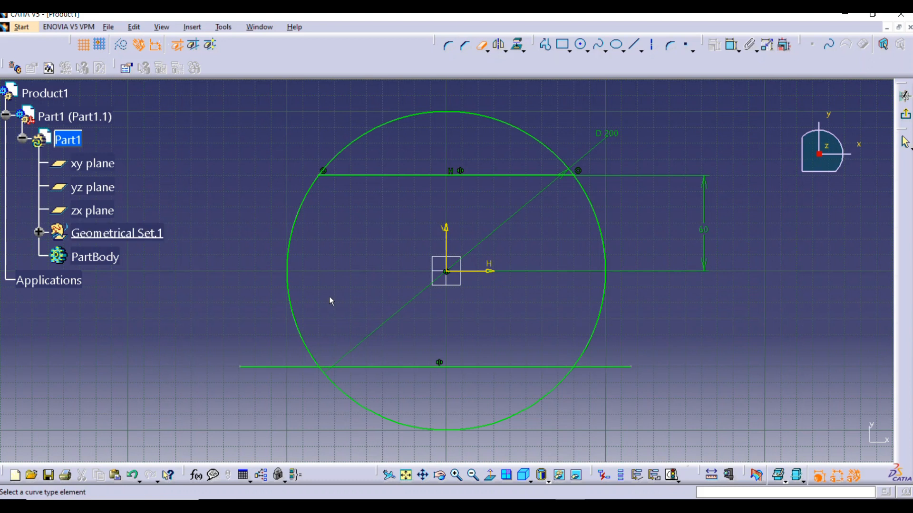
Trim away the circle's arcs above and below the two lines, along with the overhanging ends of the lower line
left_click(394, 121)
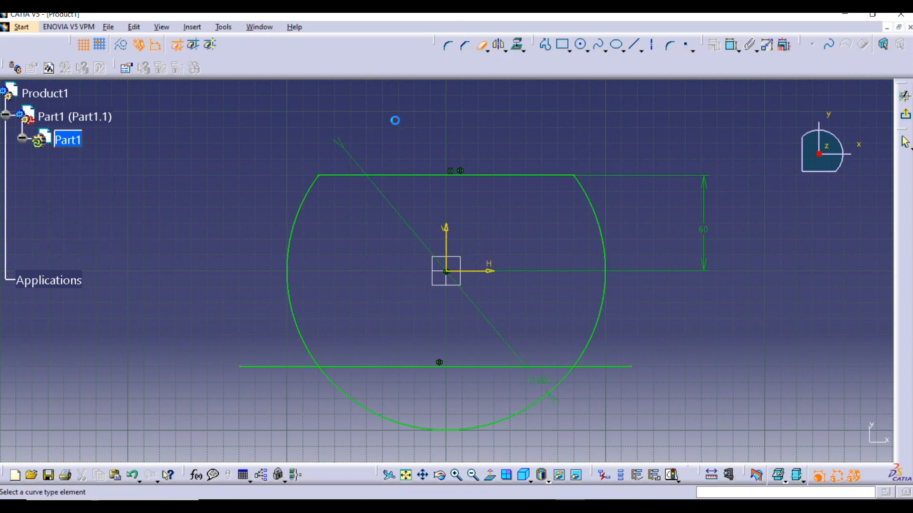
left_click(496, 419)
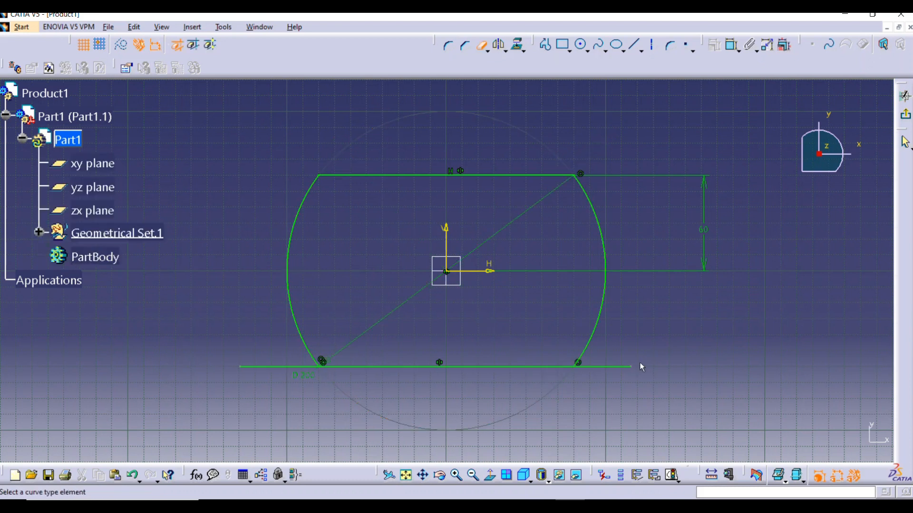
left_click(611, 367)
left_click(274, 368)
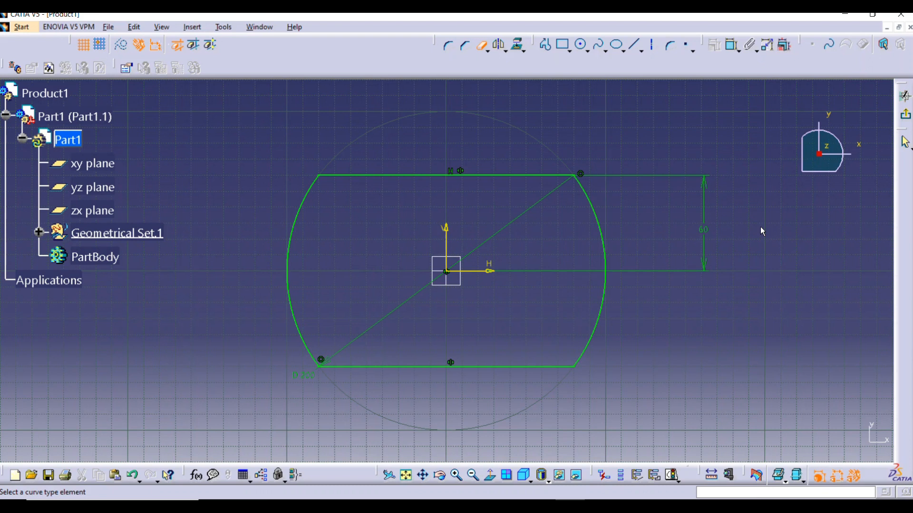
key("Escape")
Exit the sketch and pad the trimmed circle profile to a length of 30 mm
left_click(904, 119)
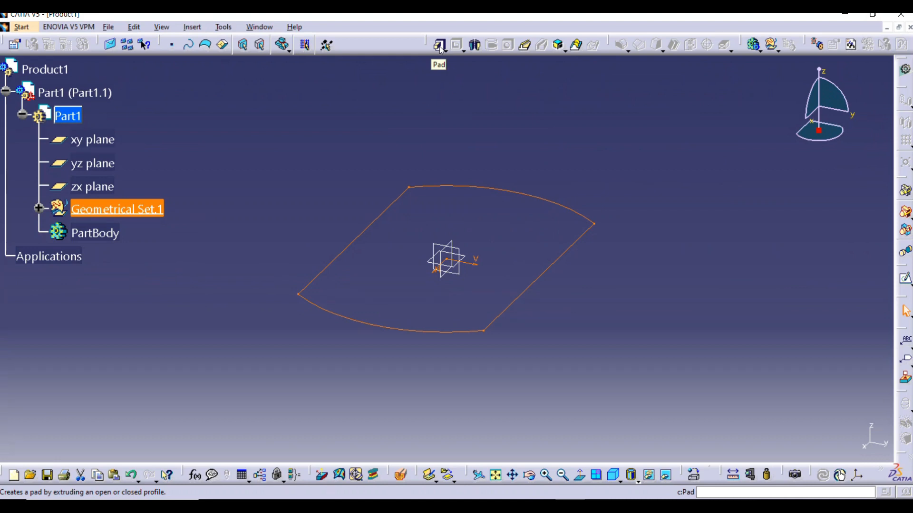
left_click(441, 46)
left_click(537, 285)
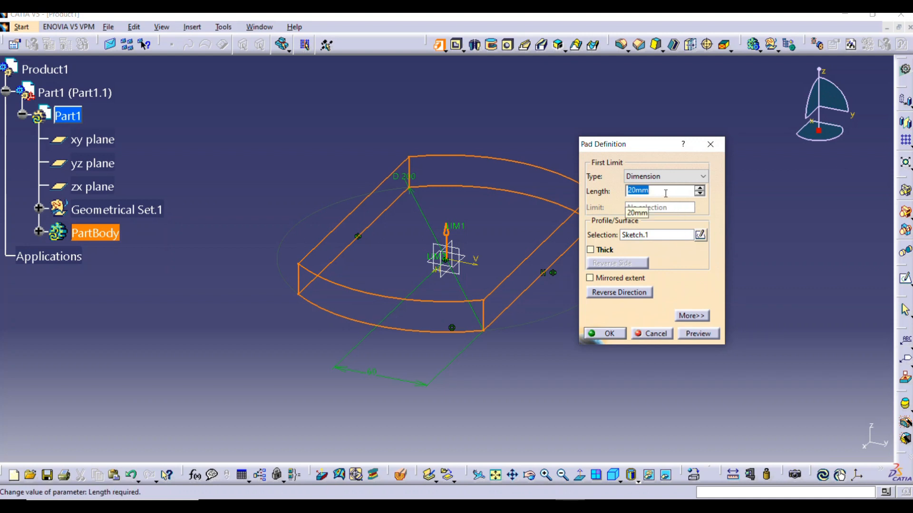
type("30")
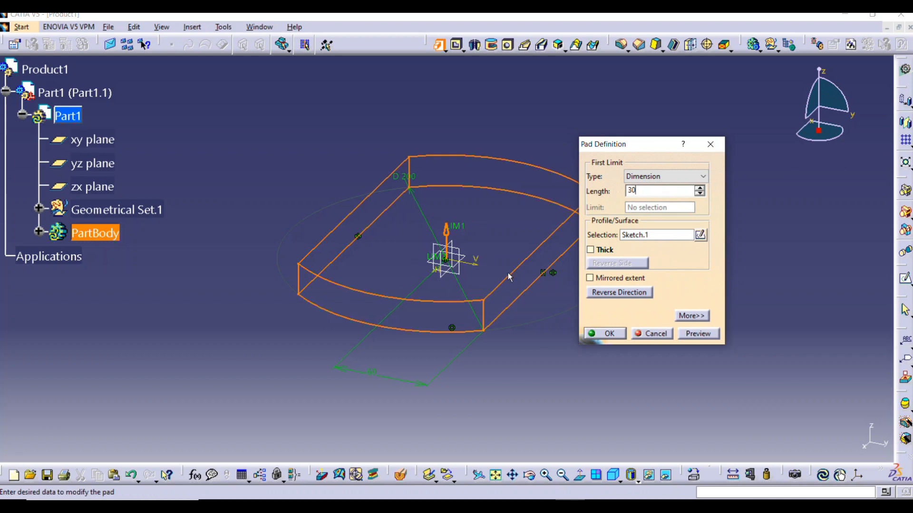
left_click(707, 335)
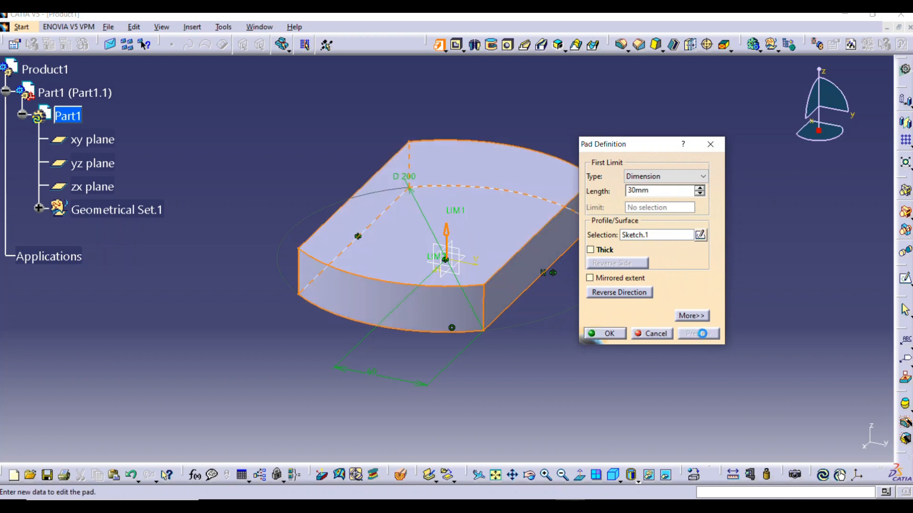
left_click(611, 334)
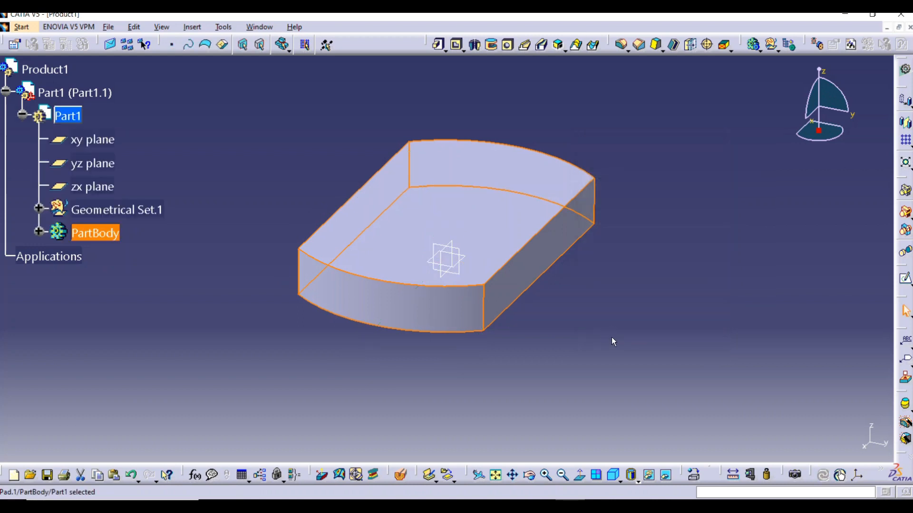
left_click(654, 312)
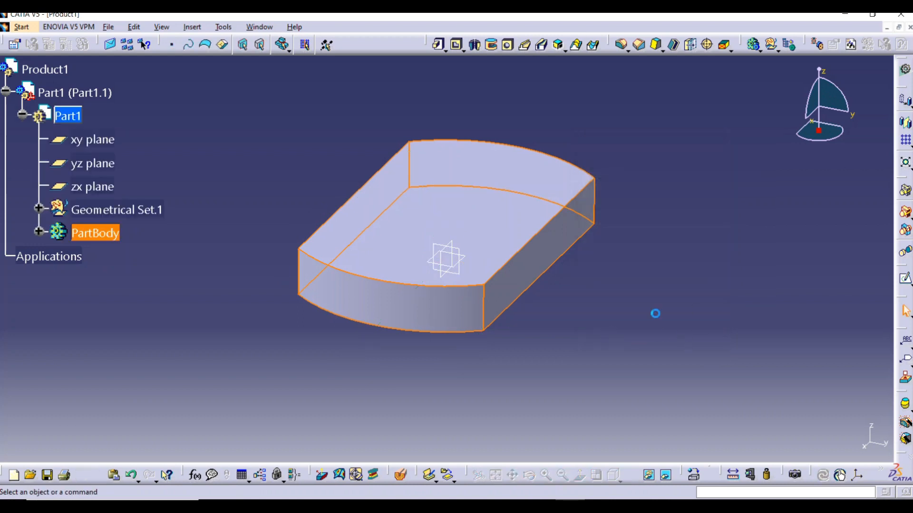
Round the pad's four vertical corner edges with an 18 mm edge fillet
middle_click_drag(501, 375, 529, 350)
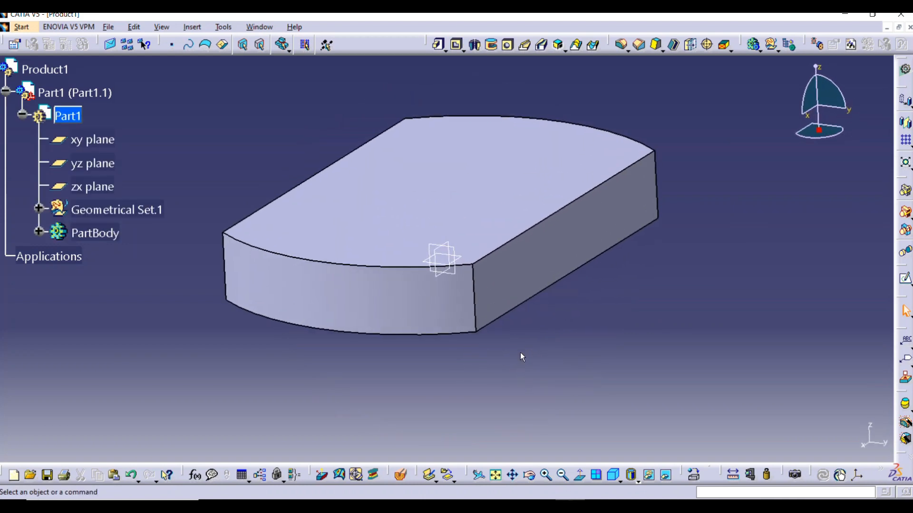
left_click(476, 295)
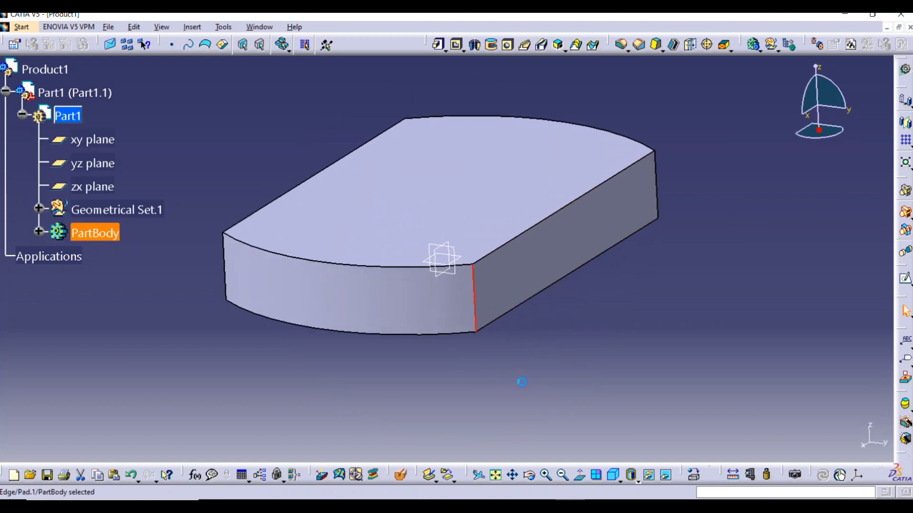
left_click(227, 260, "ctrl")
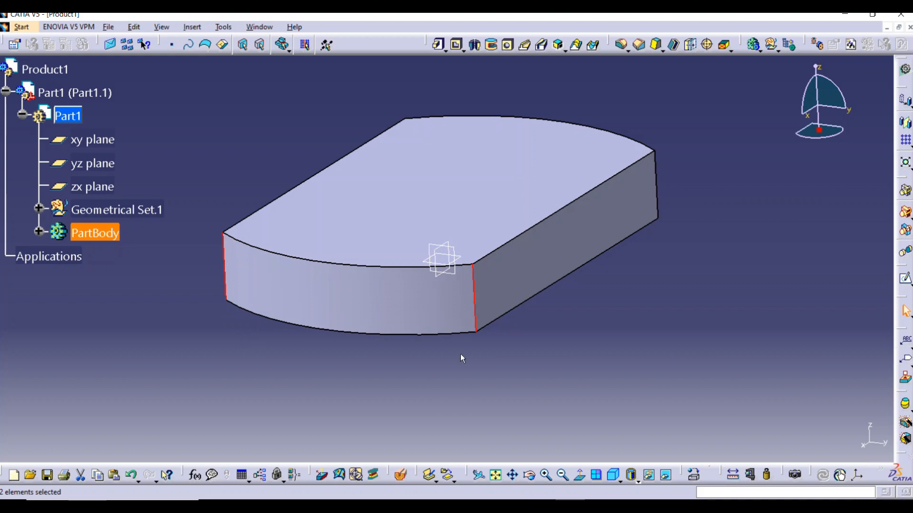
middle_click_drag(680, 205, 320, 342)
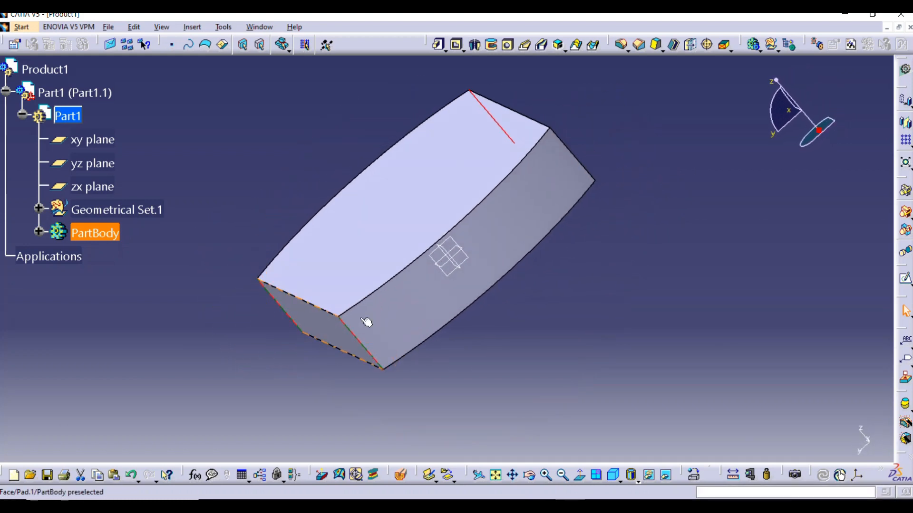
left_click(574, 155, "ctrl")
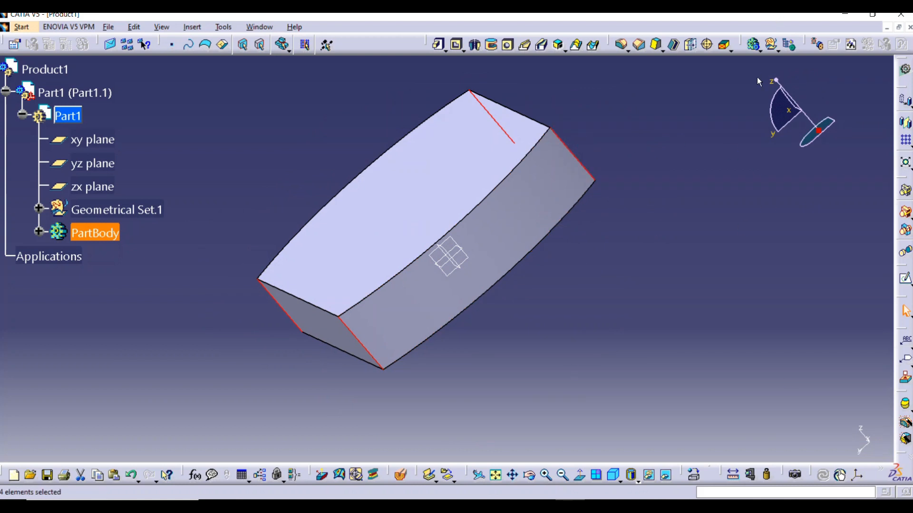
left_click(623, 45)
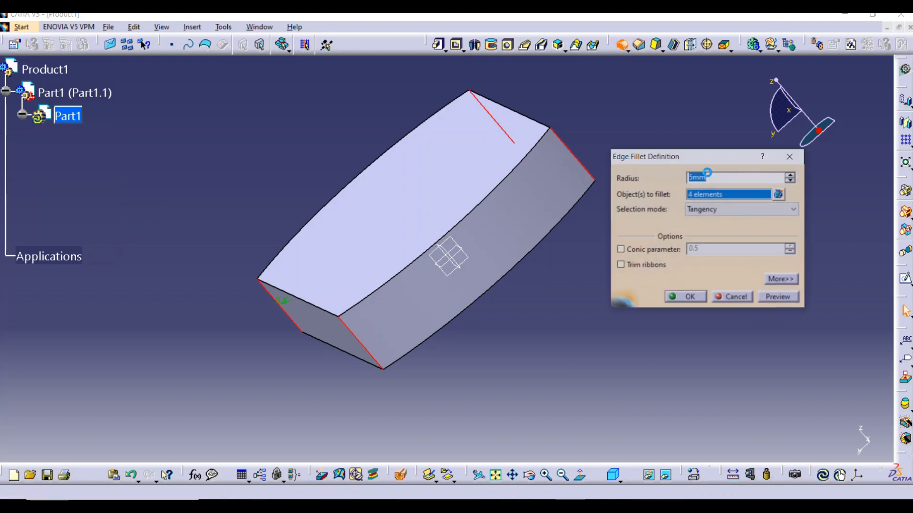
type("18")
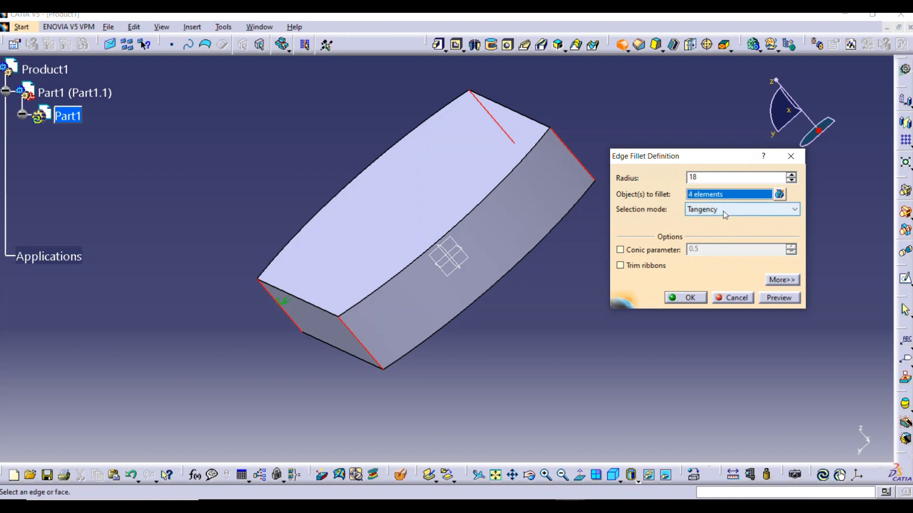
left_click(779, 298)
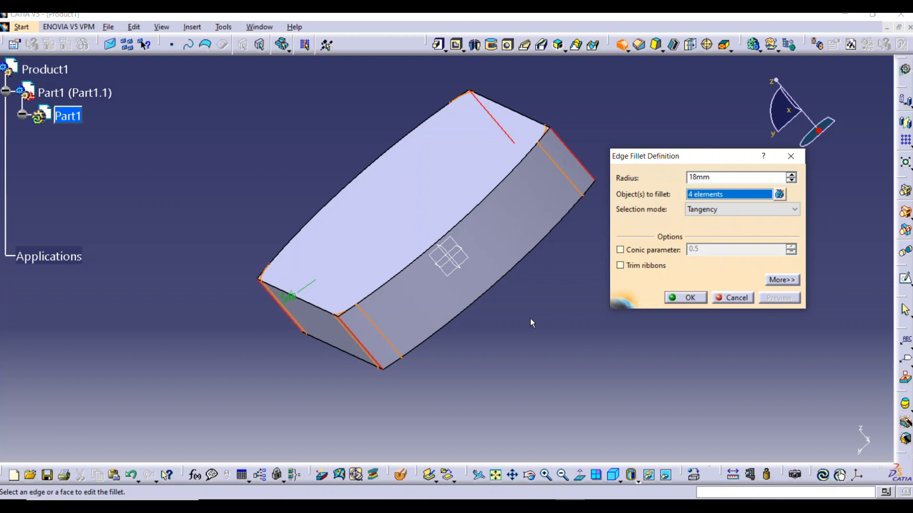
middle_click_drag(523, 328, 548, 335)
left_click(690, 298)
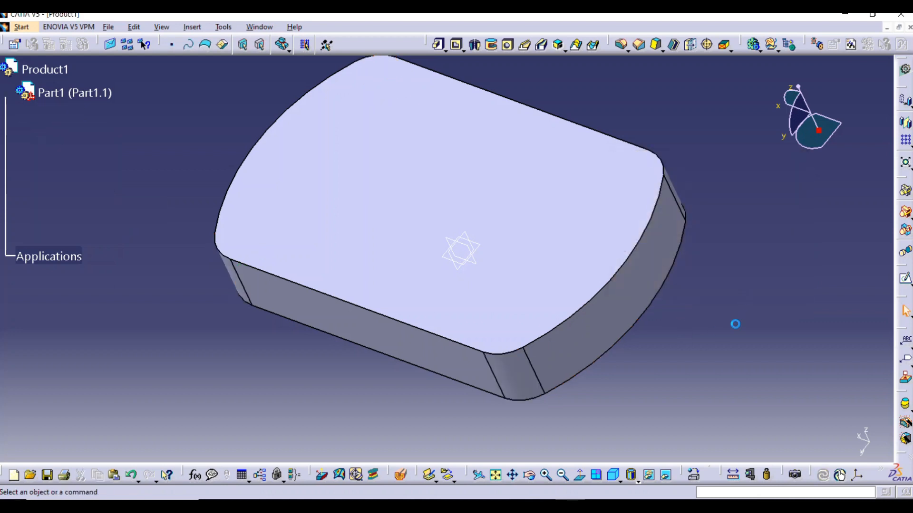
Apply a 10 mm edge fillet around the perimeter of the pad's top face
middle_click_drag(369, 296, 526, 255)
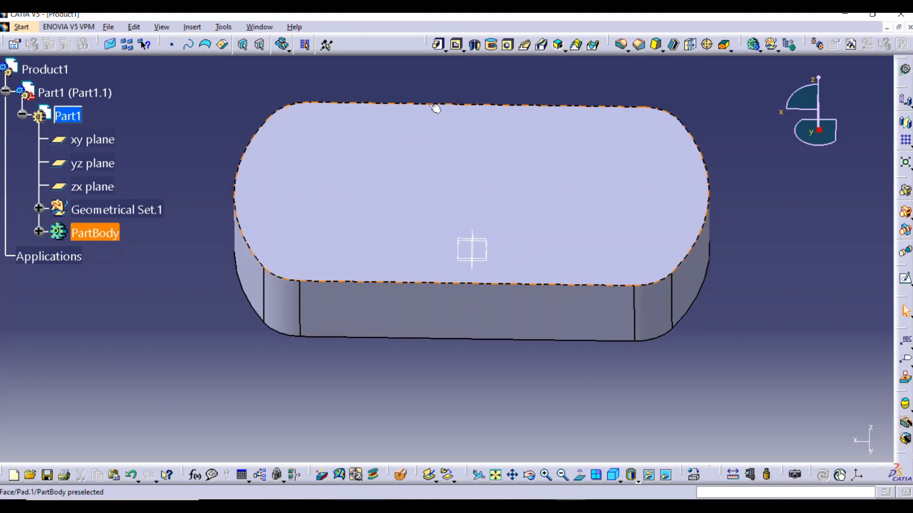
left_click(632, 118)
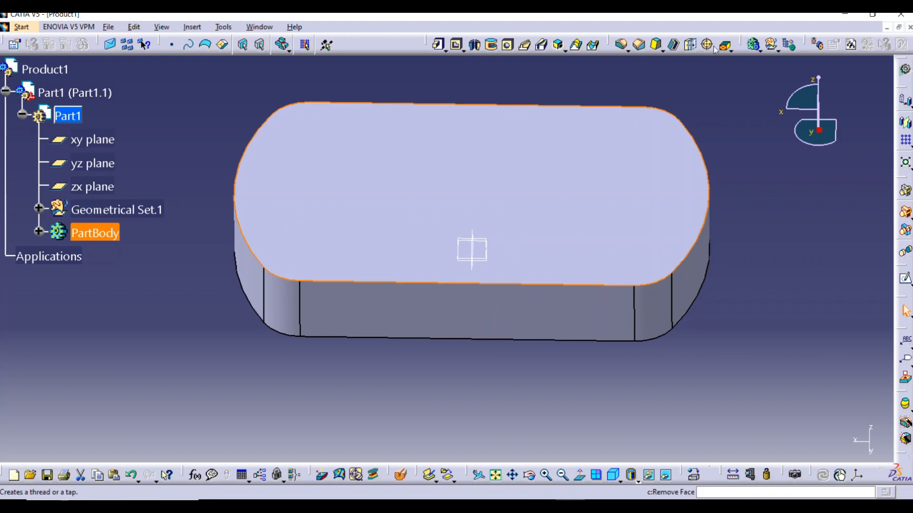
left_click(621, 46)
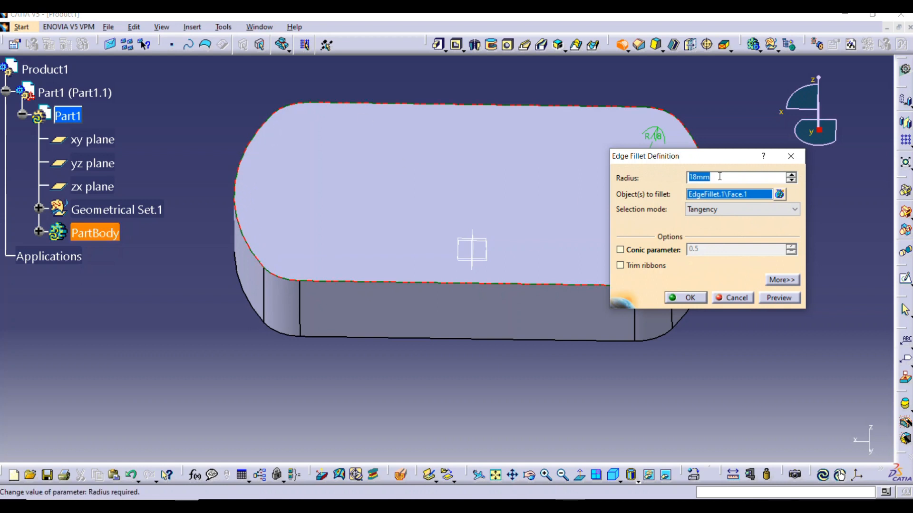
type("10")
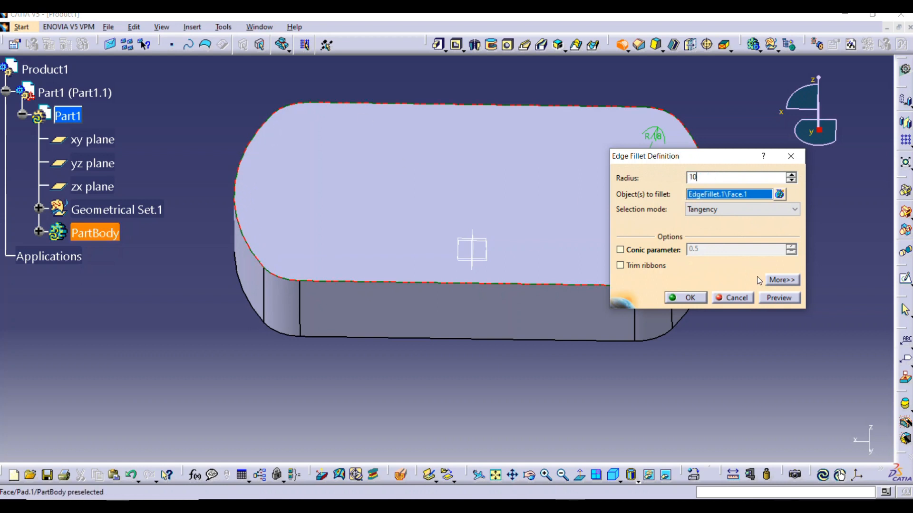
left_click(791, 301)
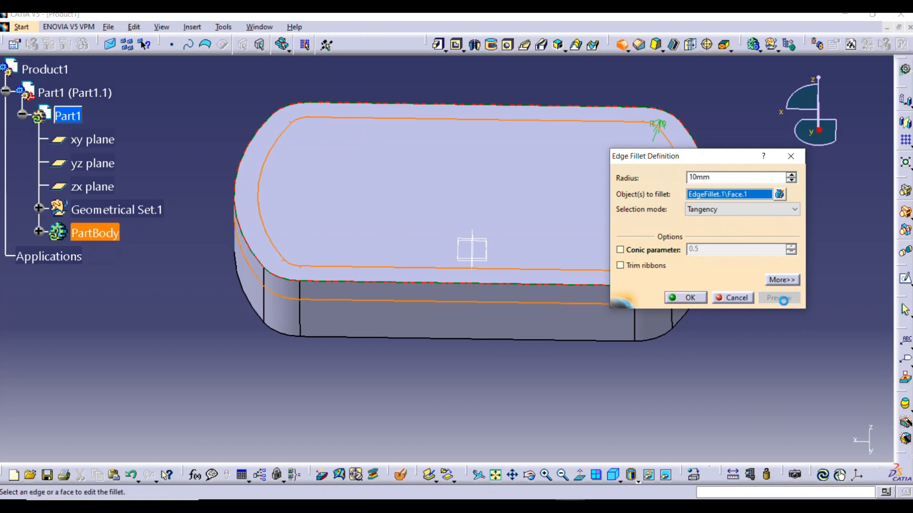
left_click(701, 301)
Shell the body with a 6 mm inside thickness, removing the flat bottom face
middle_click_drag(496, 377, 496, 138)
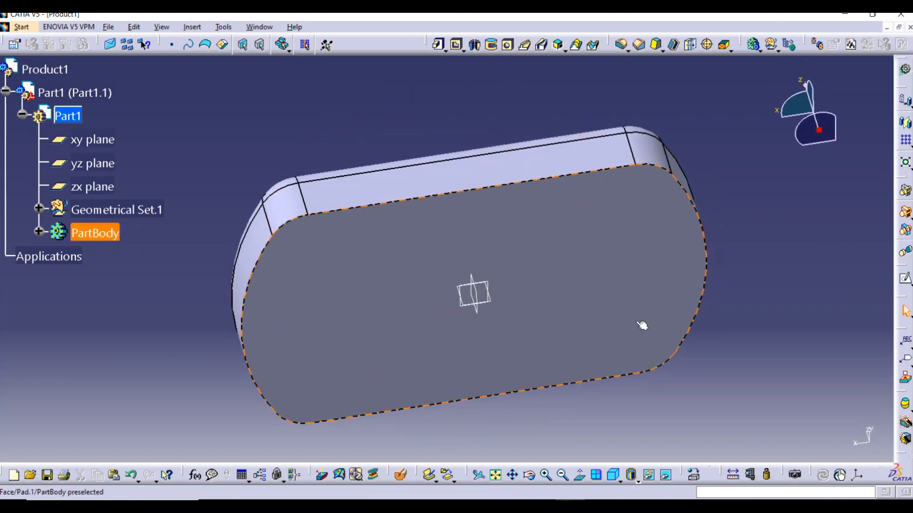
middle_click_drag(576, 369, 588, 228)
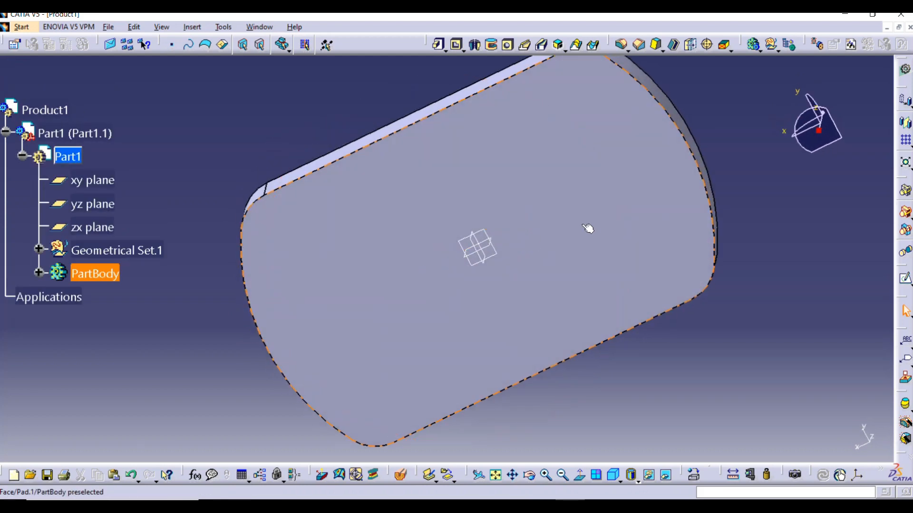
middle_click_drag(314, 326, 471, 262)
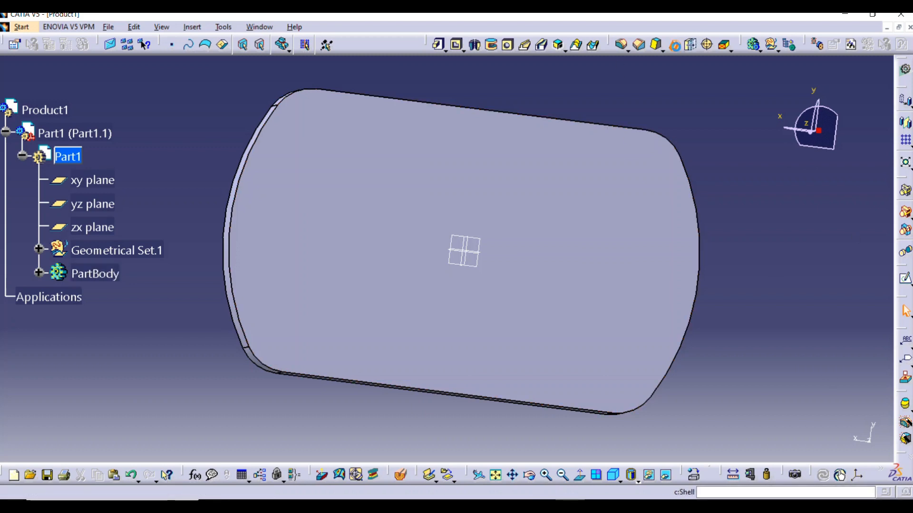
left_click(673, 44)
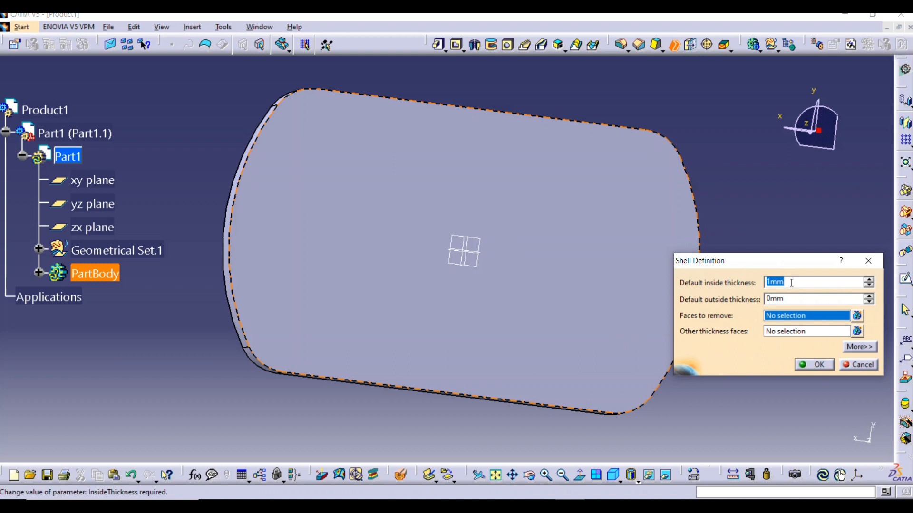
type("6")
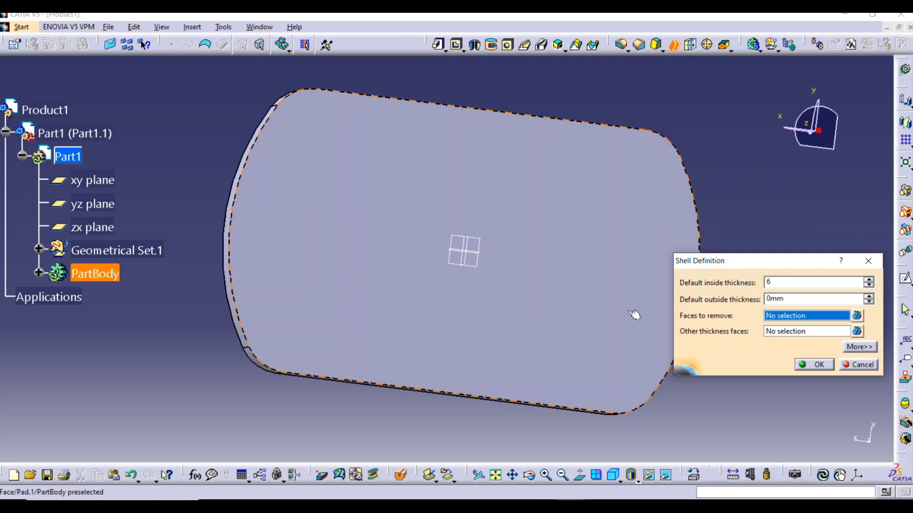
left_click(478, 186)
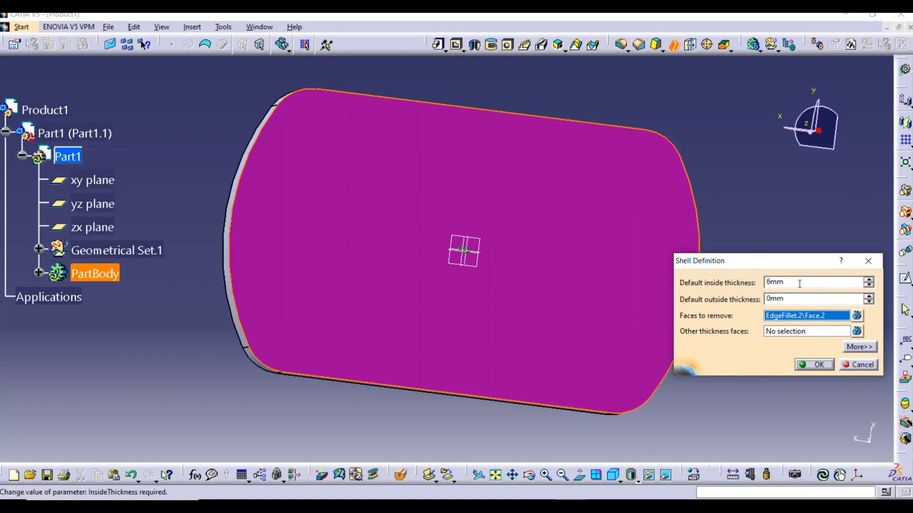
left_click(815, 368)
Start a new sketch on the flat rim face around the shell's open side
middle_click_drag(374, 238, 477, 340)
middle_click_drag(446, 288, 478, 252)
double_click(483, 257)
middle_click_drag(462, 301, 366, 144)
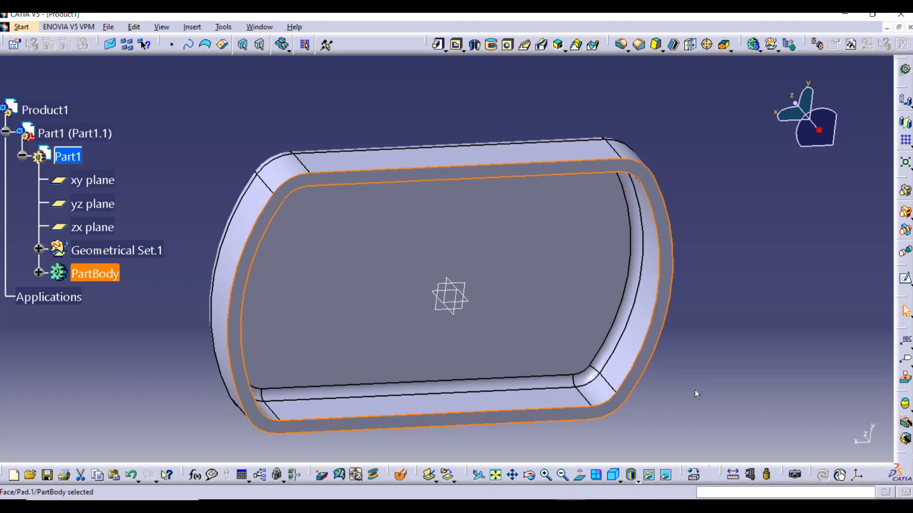
left_click(906, 281)
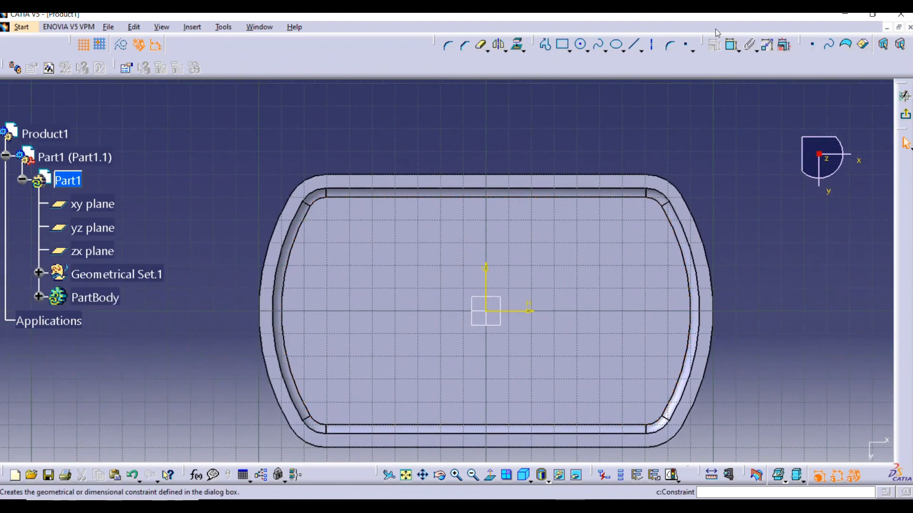
Sketch a circle about 25 mm in diameter slightly overlapping the rim's upper straight edge, left of the vertical axis
left_click(581, 44)
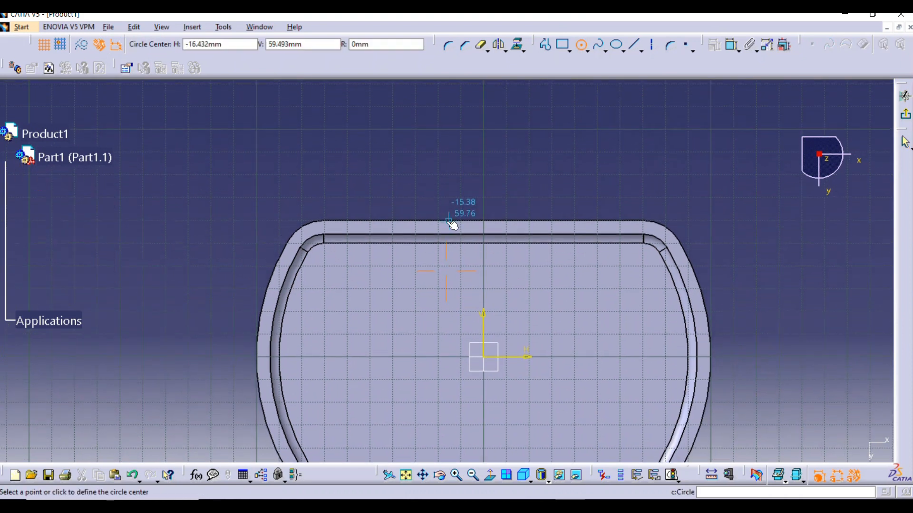
middle_click_drag(356, 252, 393, 196, "ctrl")
middle_click_drag(393, 195, 441, 235)
left_click(347, 168)
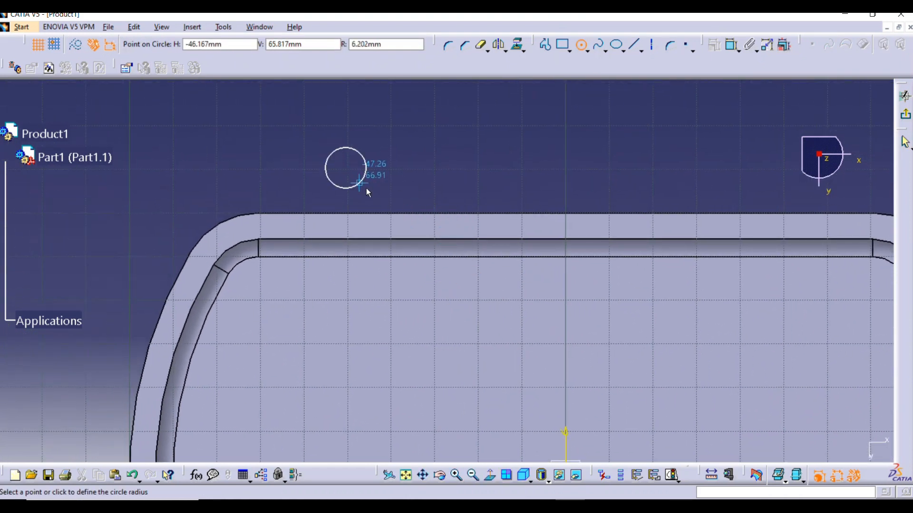
left_click(398, 184)
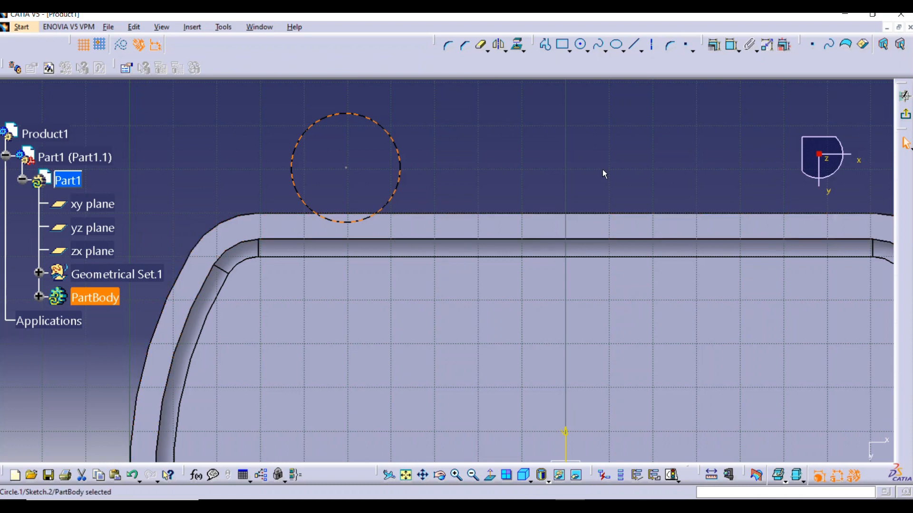
Constrain the horizontal distance from the shell's left outer edge to the circle's near side to 43 mm
left_click(732, 45)
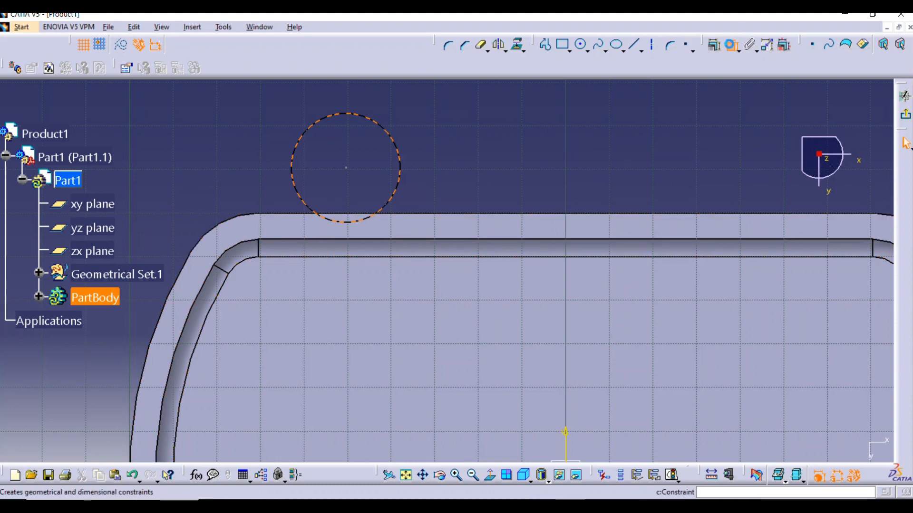
middle_click_drag(365, 226, 353, 272, "ctrl")
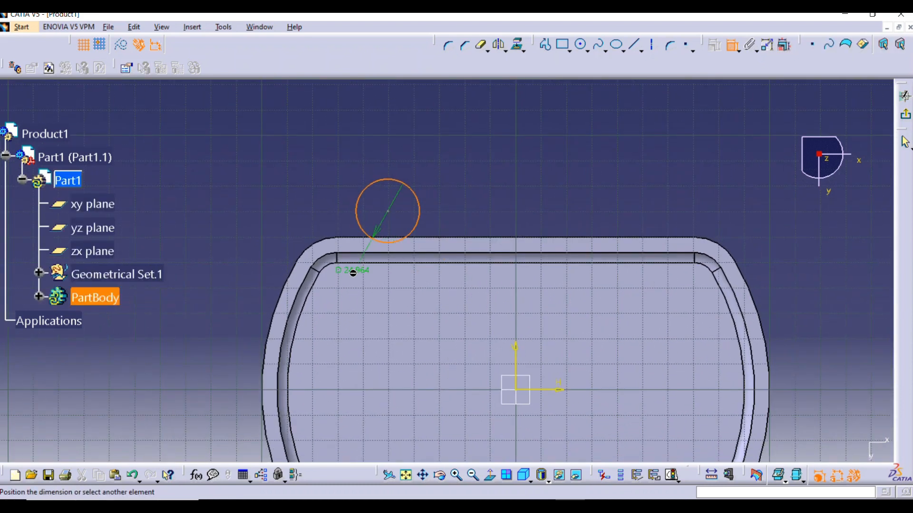
left_click(265, 389)
right_click(336, 168)
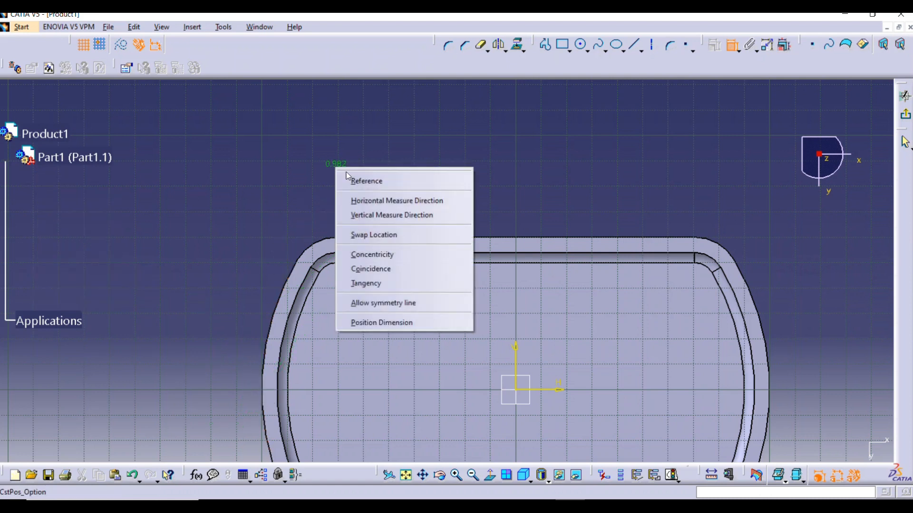
left_click(388, 200)
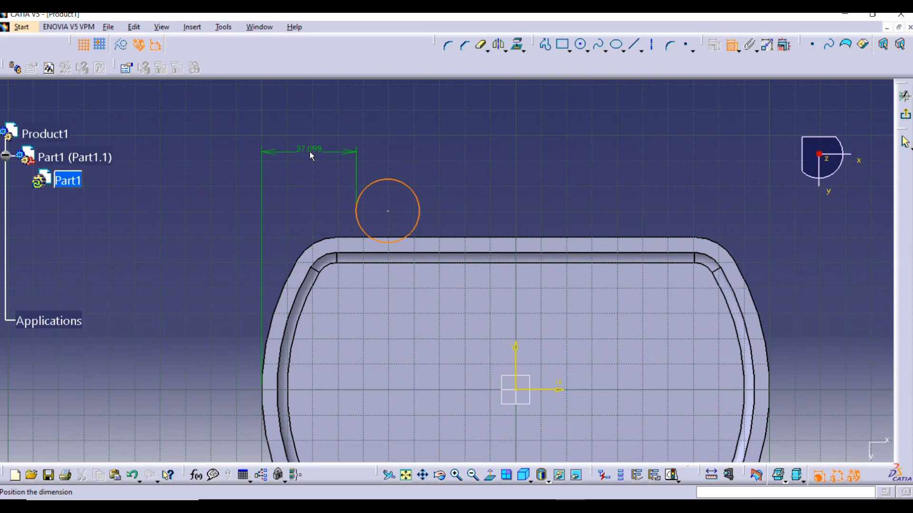
left_click(310, 153)
double_click(310, 152)
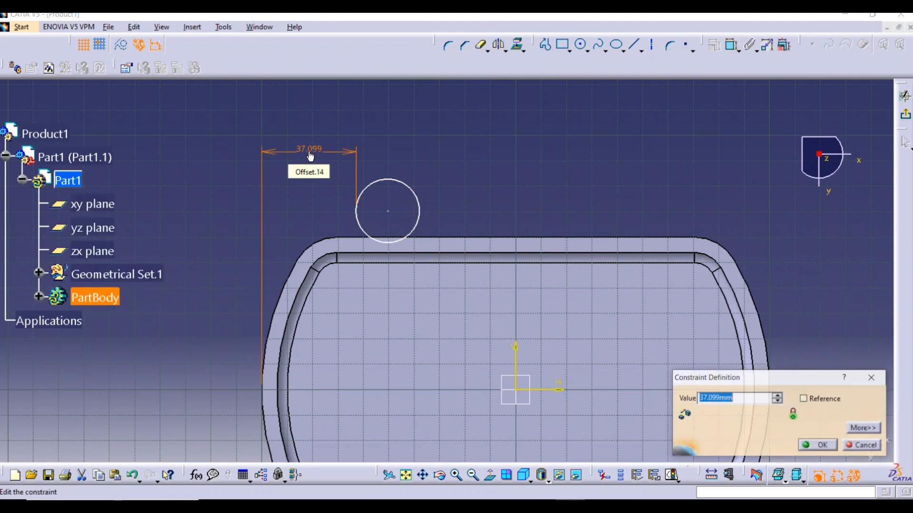
type("43")
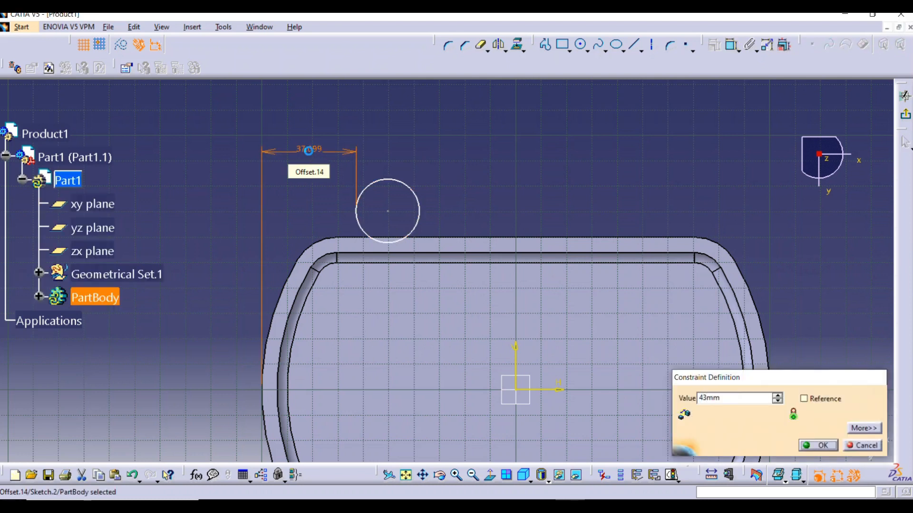
key("Return")
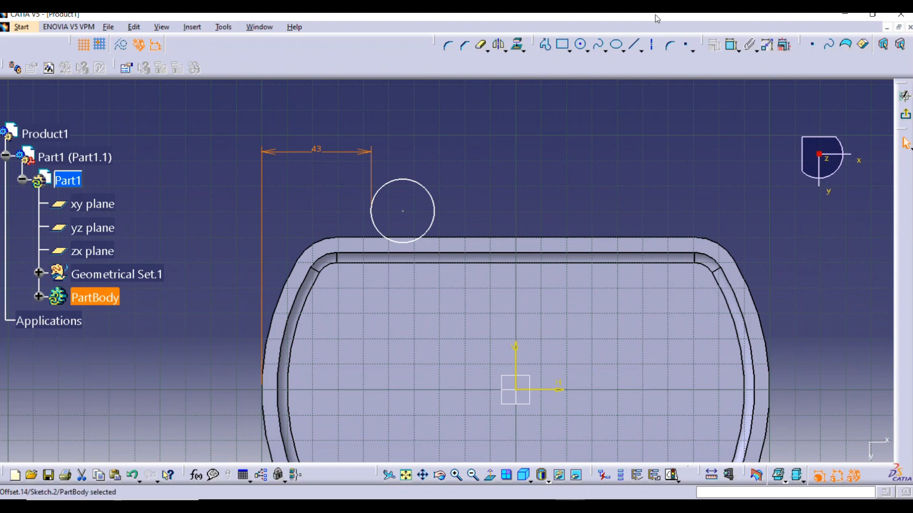
Dimension the circle's diameter and set it to 28 mm
left_click(732, 45)
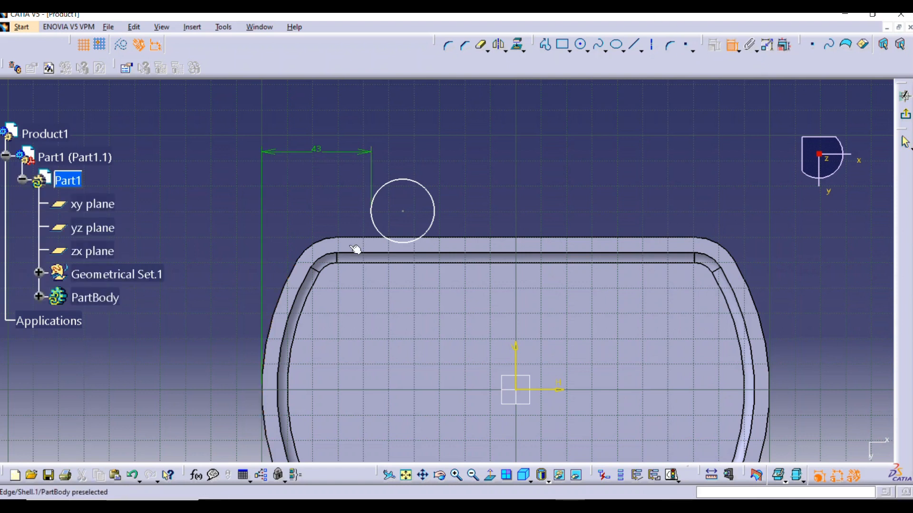
left_click(400, 179)
left_click(427, 155)
double_click(427, 155)
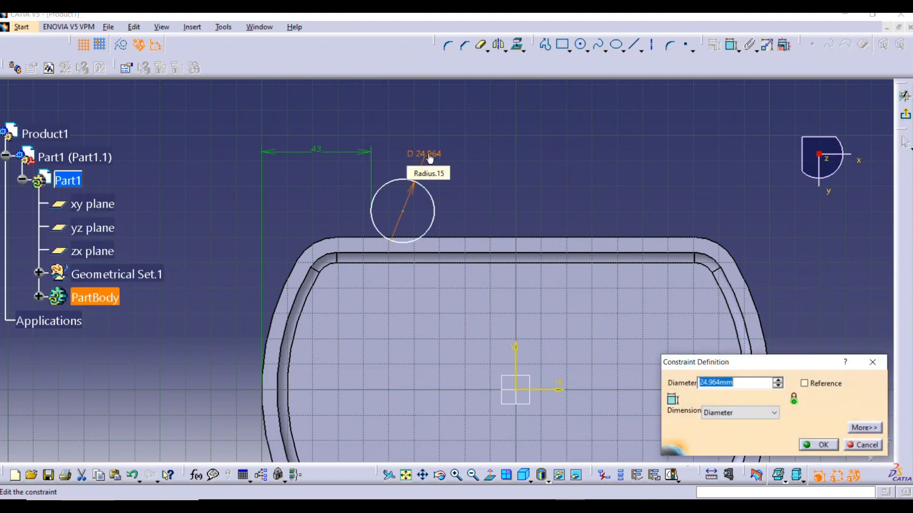
type("28")
key("Return")
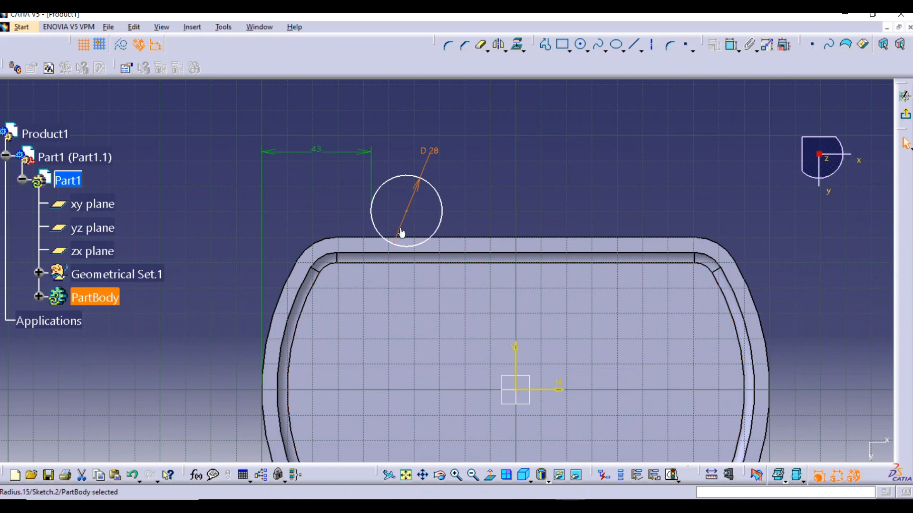
Make the circle's centre coincident with the rim's upper straight outer edge
left_click(406, 212)
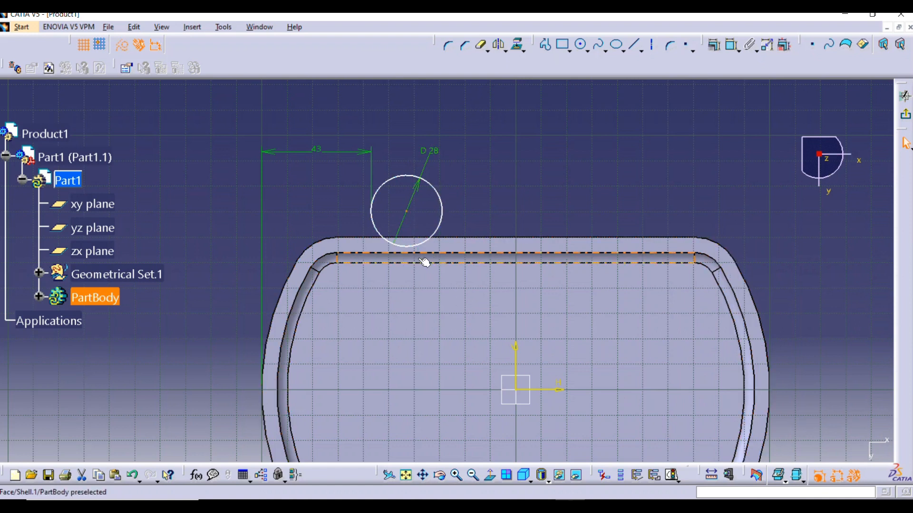
left_click(407, 237)
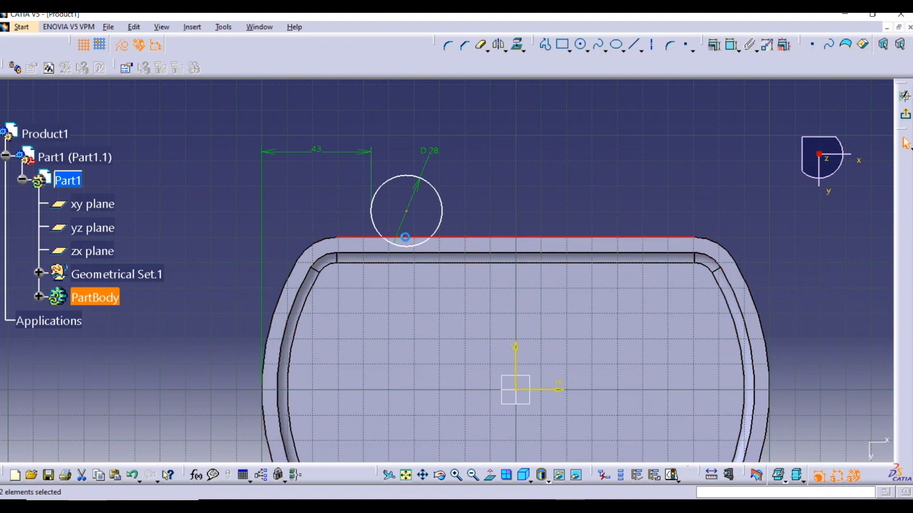
left_click(714, 46)
left_click(750, 235)
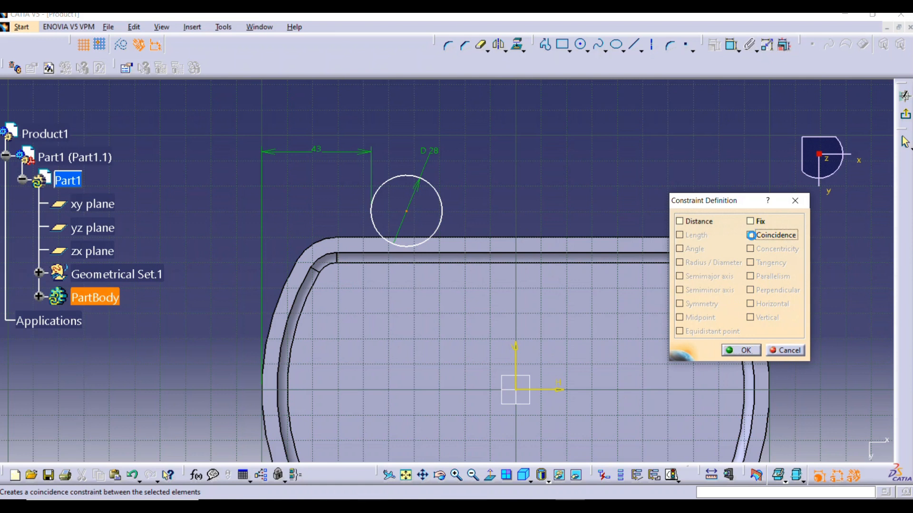
left_click(743, 350)
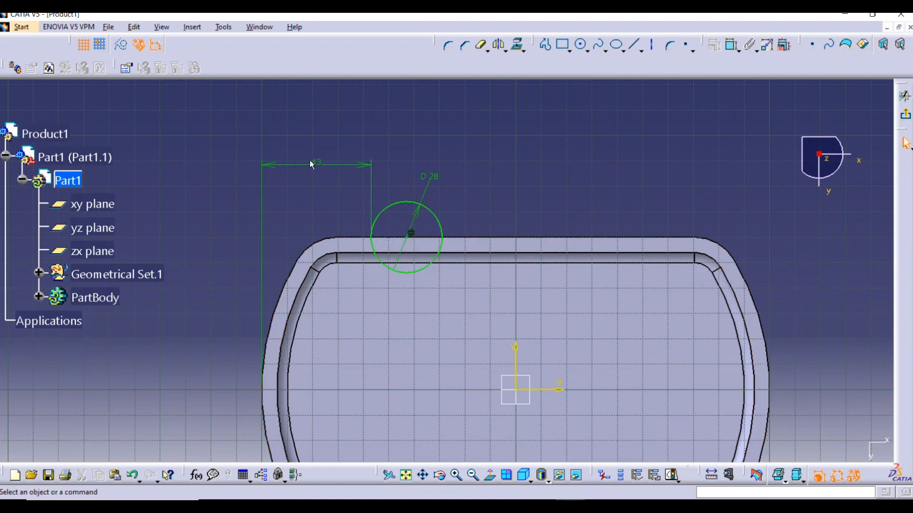
Replace the horizontal dimension to the circle's side with a 43 mm one from the shell's left outer edge to the circle's centre
right_click(335, 168)
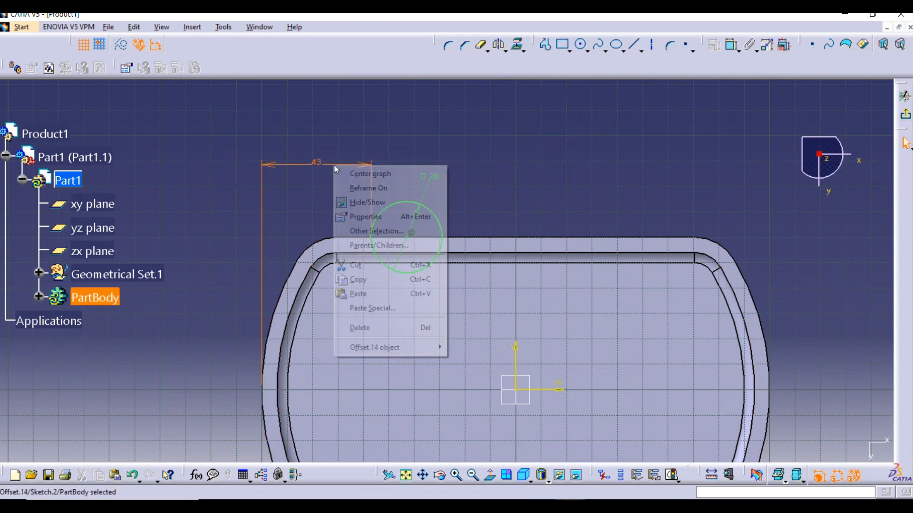
left_click(368, 329)
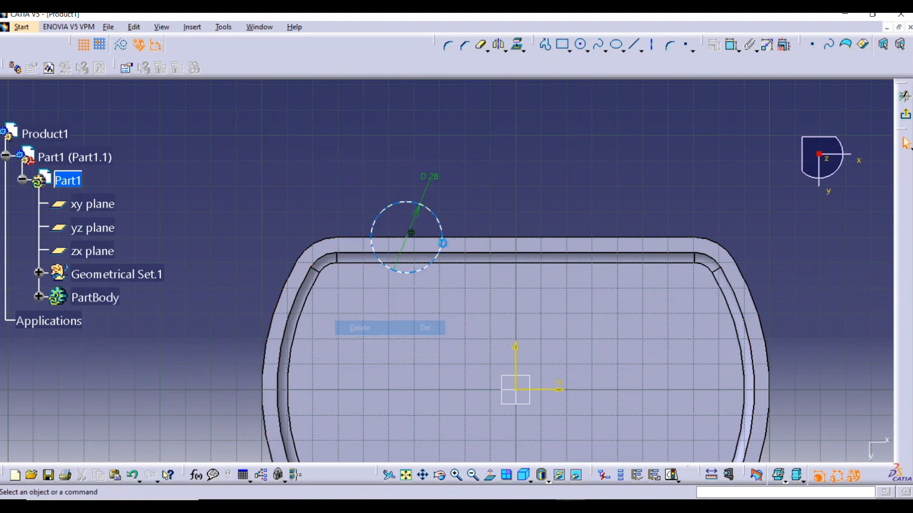
left_click(733, 45)
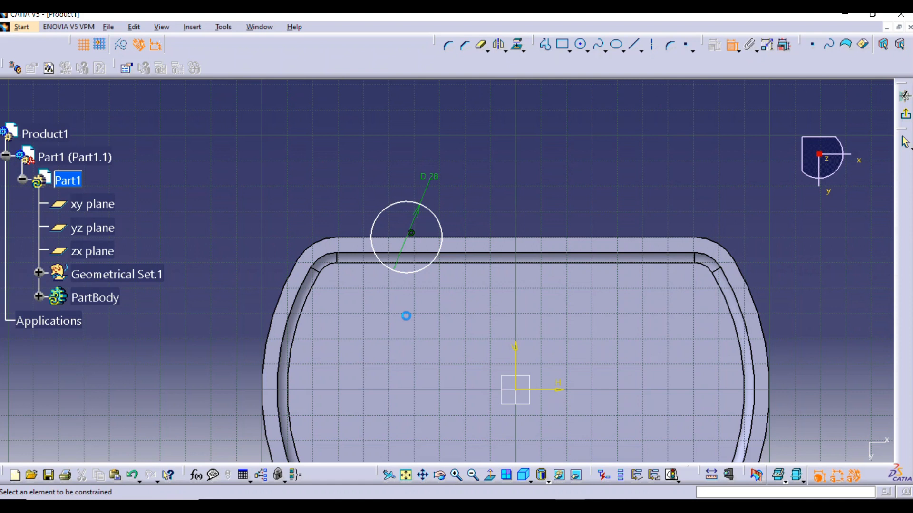
left_click(412, 236)
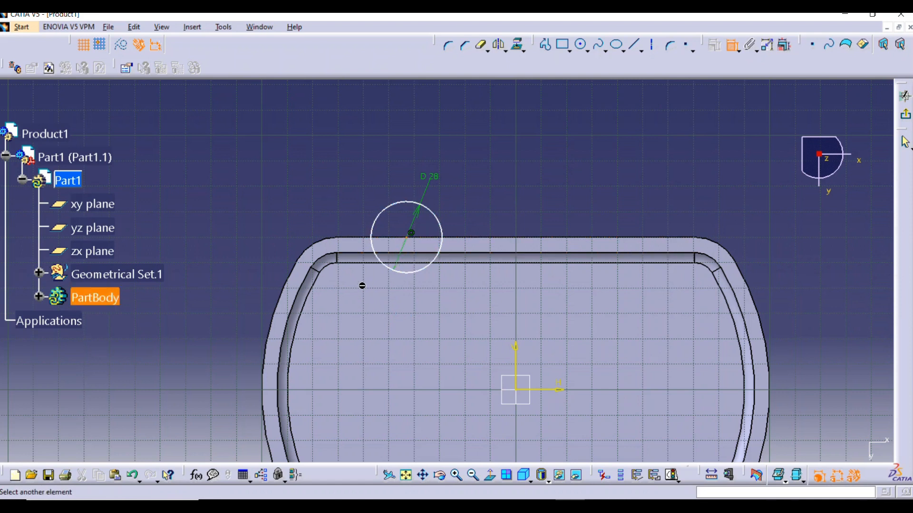
left_click(262, 396)
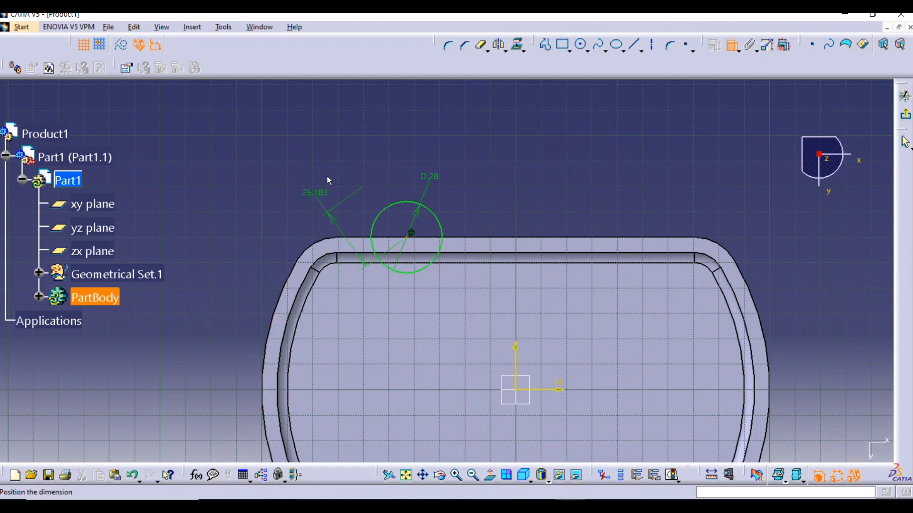
right_click(347, 164)
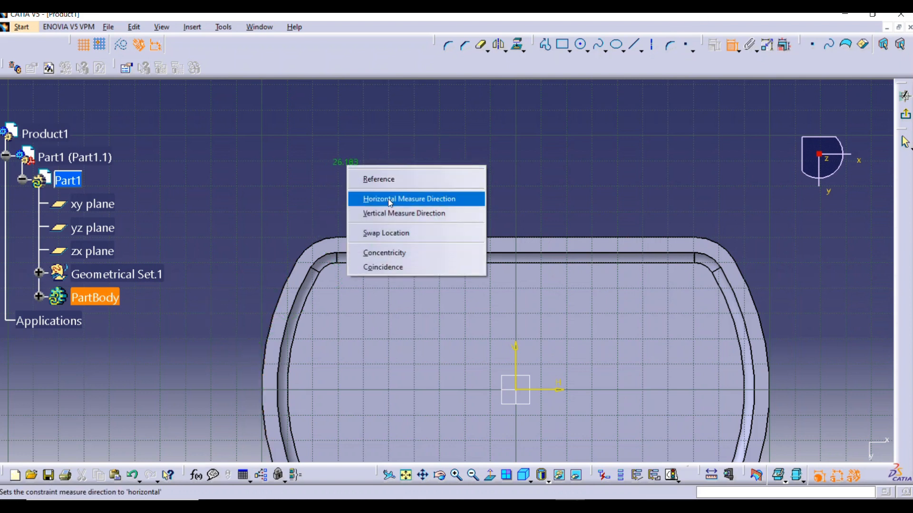
left_click(387, 199)
left_click(319, 190)
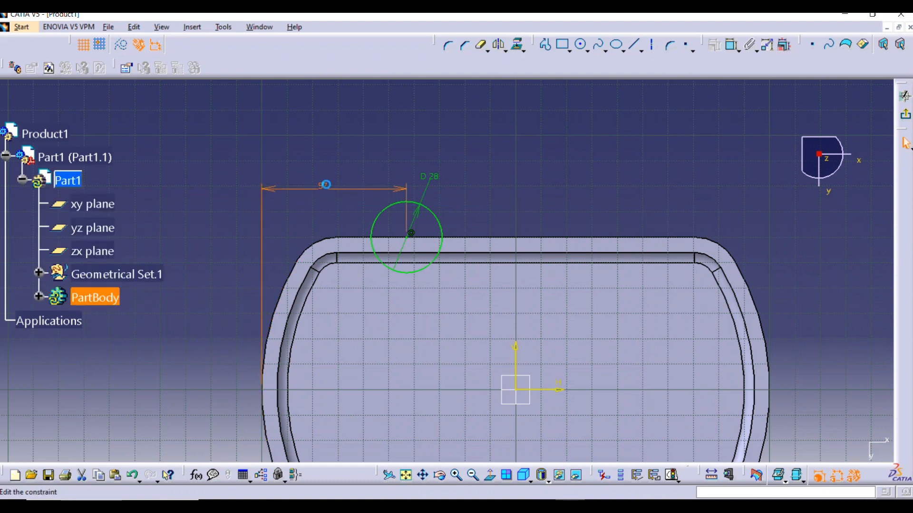
type("43")
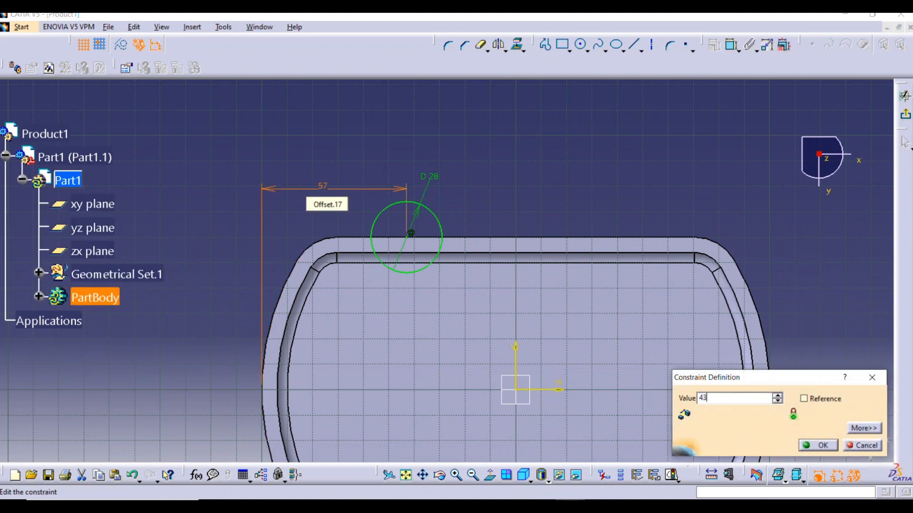
key("Return")
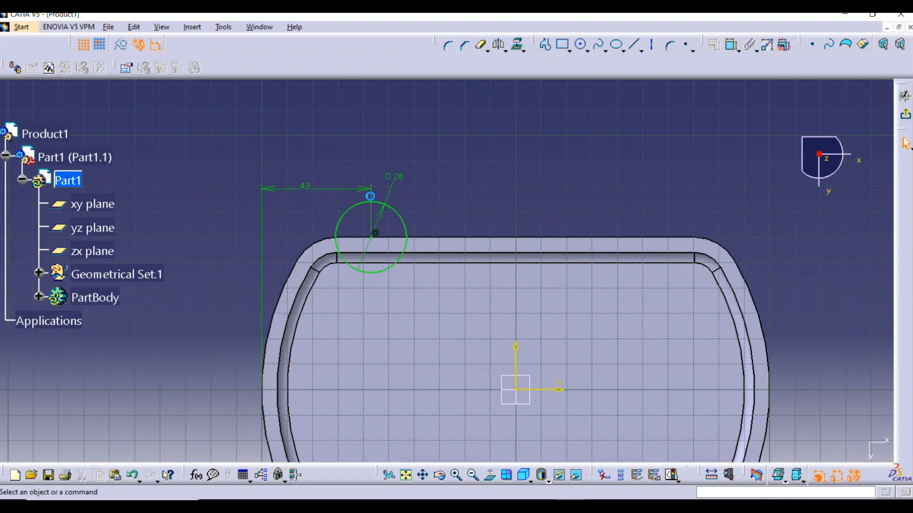
Finish the sketch and start a pad from the circle, reversing its direction towards the shell's closed side
left_click(907, 121)
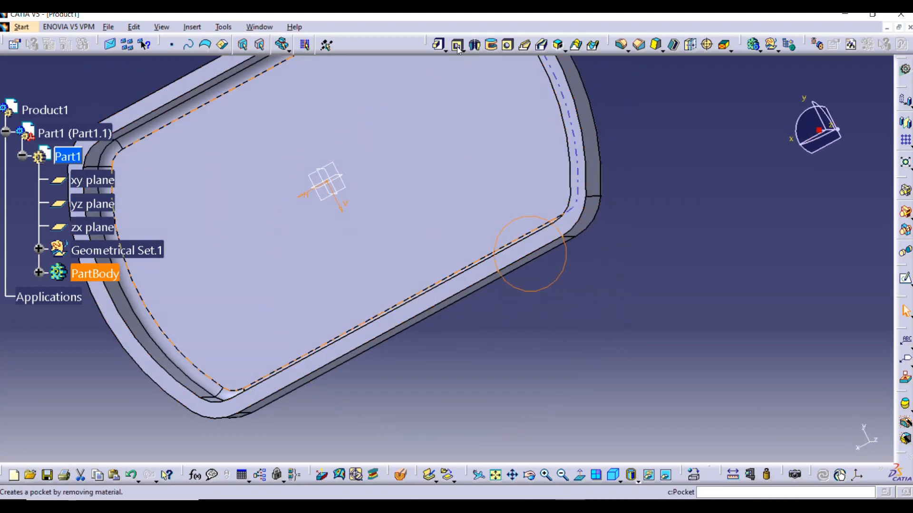
left_click(439, 44)
middle_click_drag(457, 309, 345, 232)
middle_click_drag(499, 330, 456, 366)
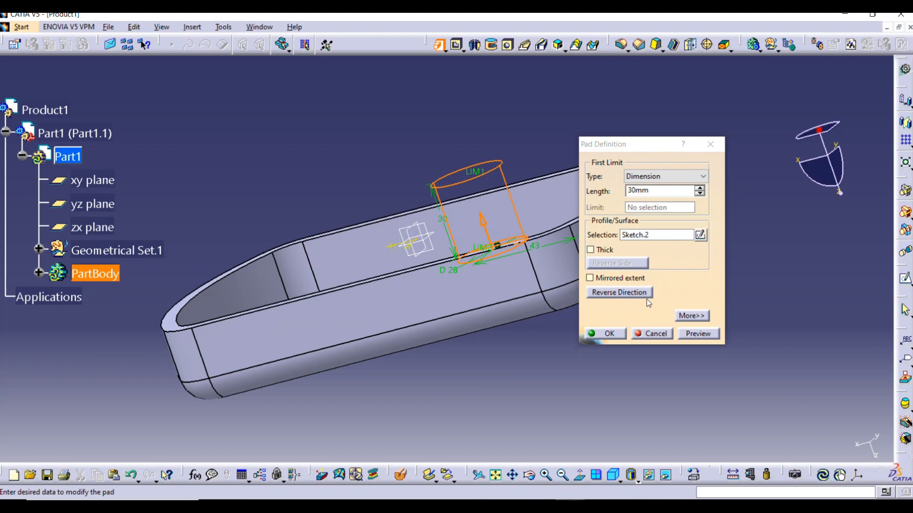
left_click(647, 299)
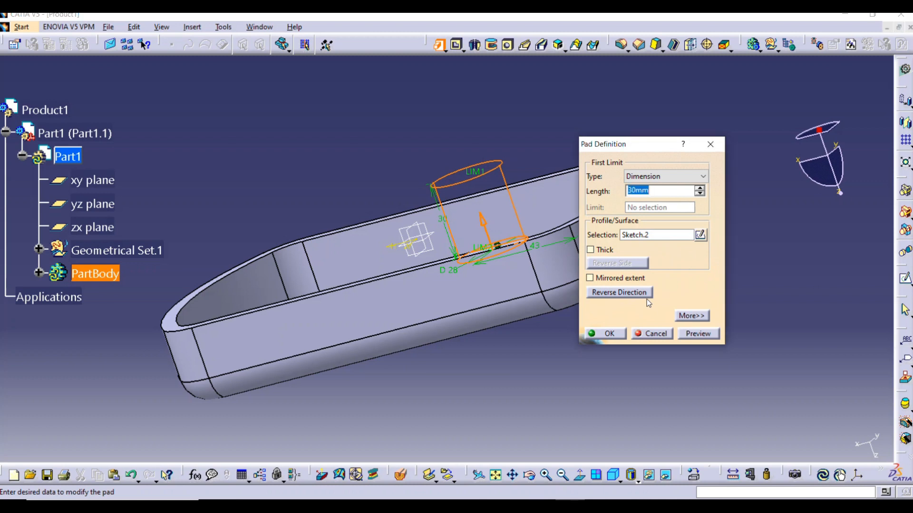
left_click(620, 292)
Set the circular pad's length to 35 mm, preview it and create it
mouse_move(394, 333)
middle_mouse_down()
mouse_move(425, 342)
mouse_move(316, 342)
mouse_move(404, 328)
middle_mouse_up()
left_click(699, 188)
left_click(699, 188)
left_click(699, 189)
left_click(700, 189)
left_click(699, 188)
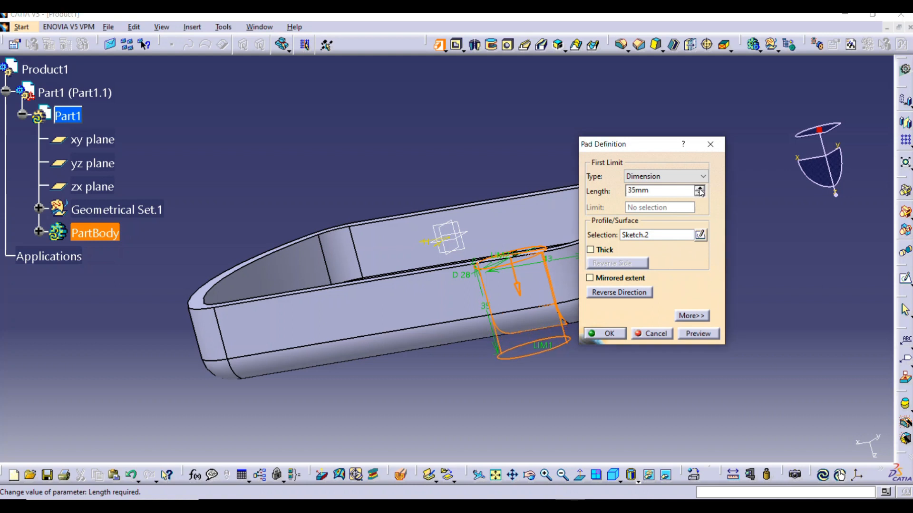
mouse_move(466, 220)
middle_mouse_down()
mouse_move(434, 245)
mouse_move(420, 283)
mouse_move(410, 253)
mouse_move(420, 261)
middle_mouse_up()
left_click(697, 334)
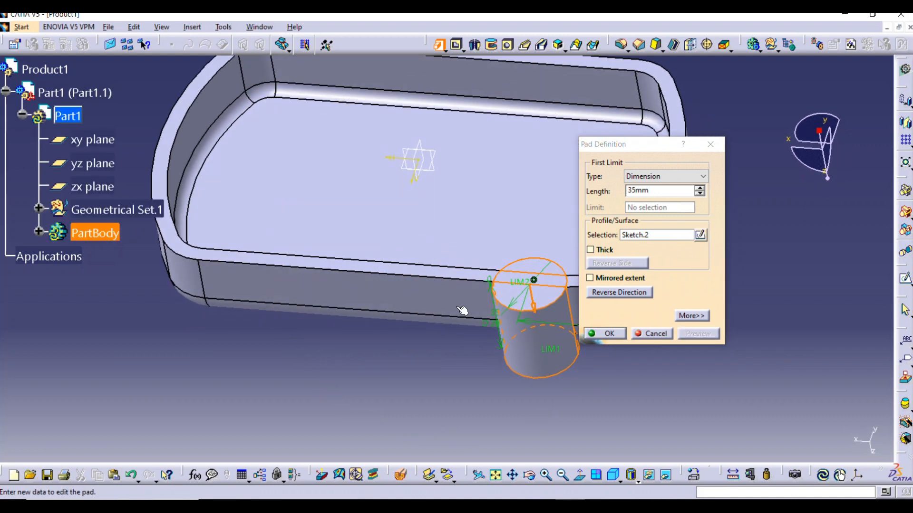
middle_click_drag(388, 376, 284, 251)
left_click(608, 335)
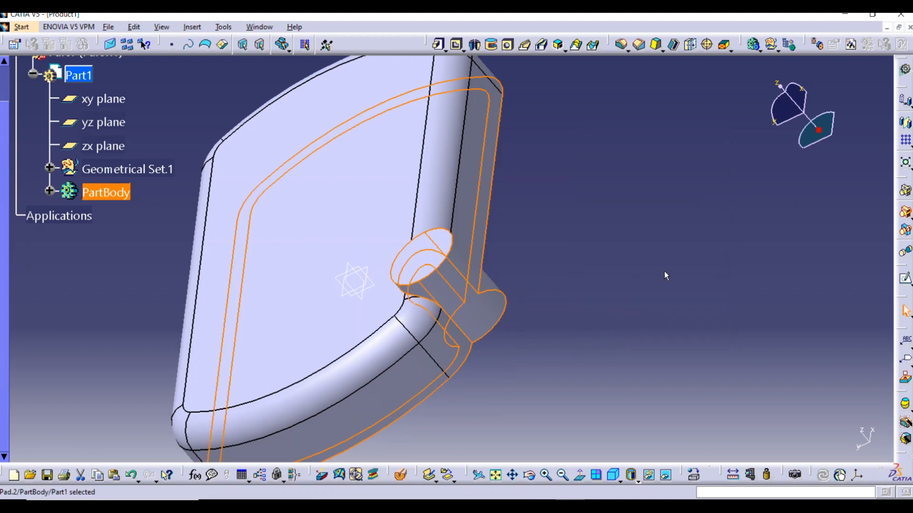
Create a 12 mm diameter Up To Next hole from the cylindrical boss's closed-side end face, checking that its positioning sketch is centred
middle_click_drag(357, 220, 464, 271)
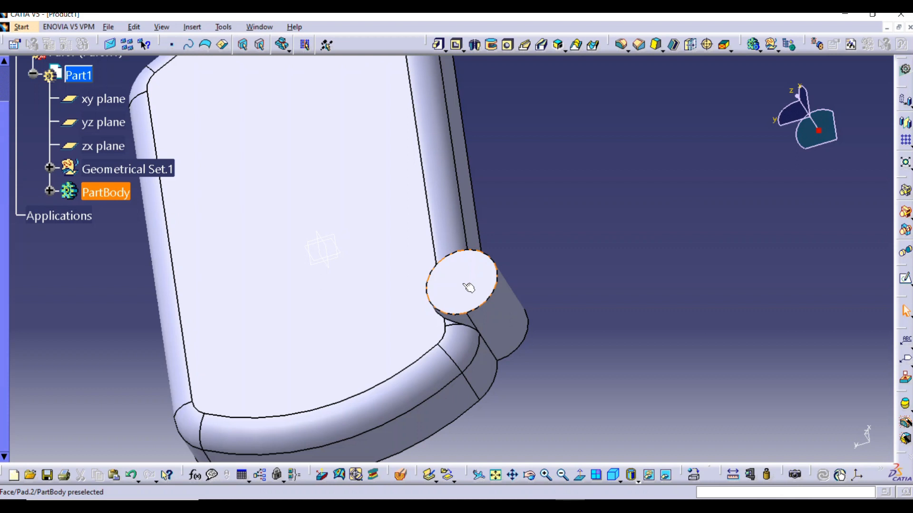
left_click(469, 287)
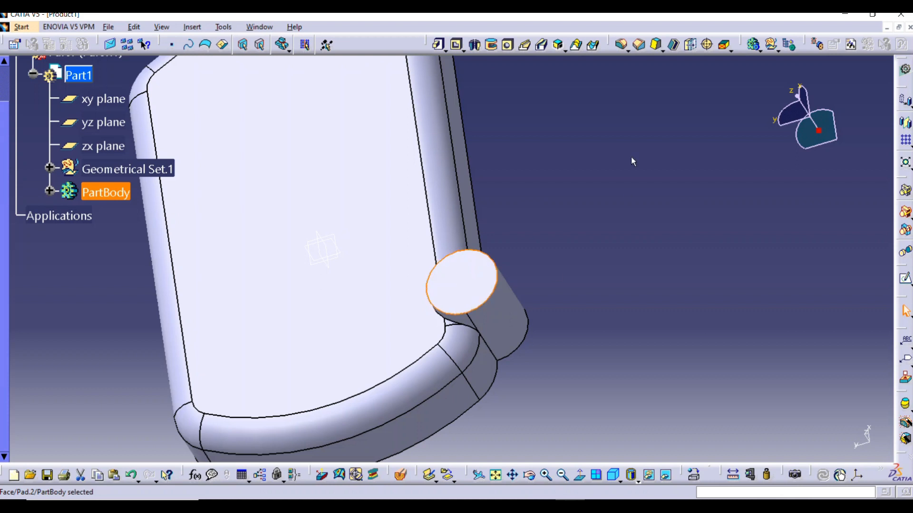
left_click(507, 45)
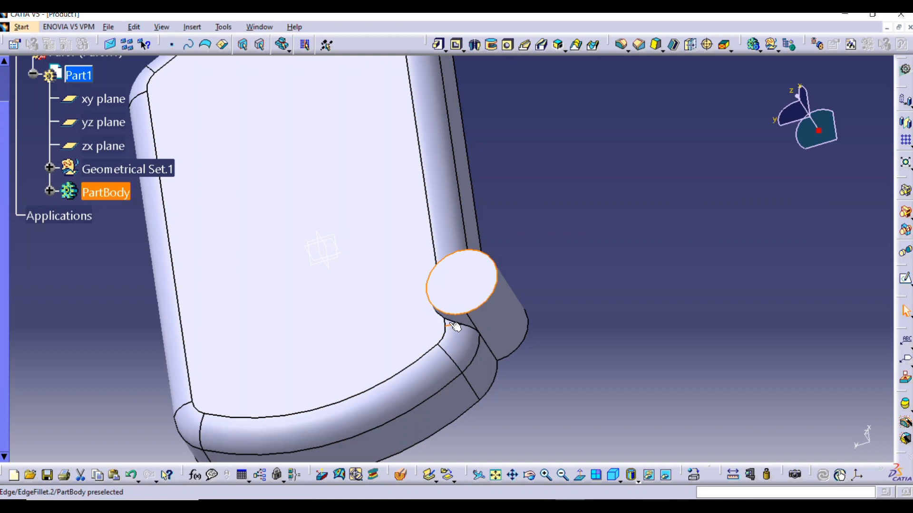
left_click(508, 45)
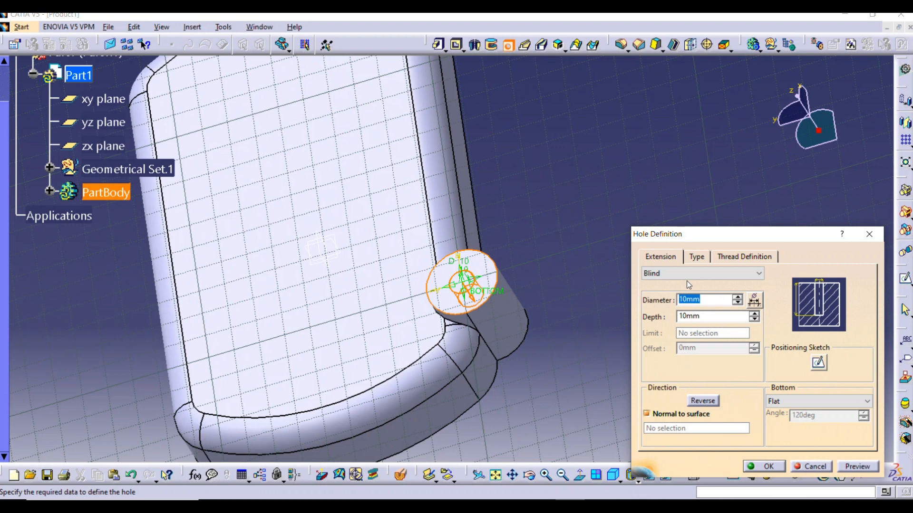
left_click(818, 363)
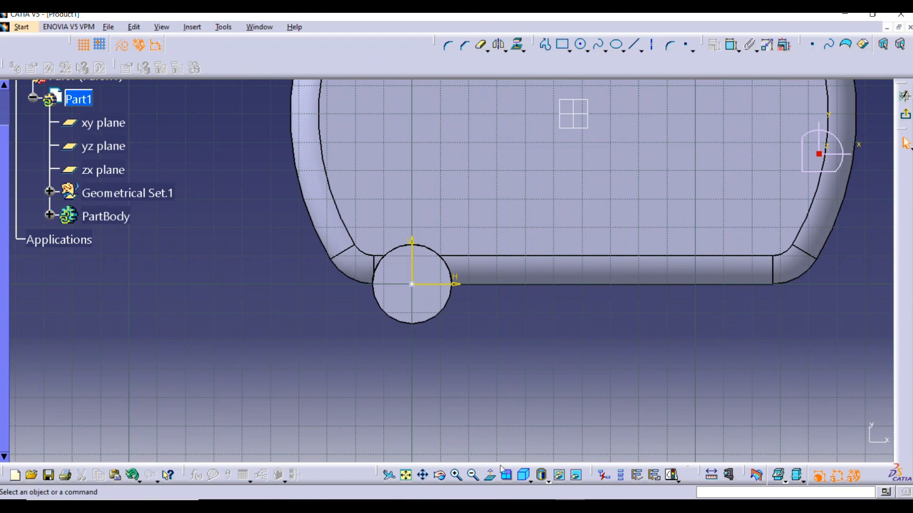
left_click(905, 114)
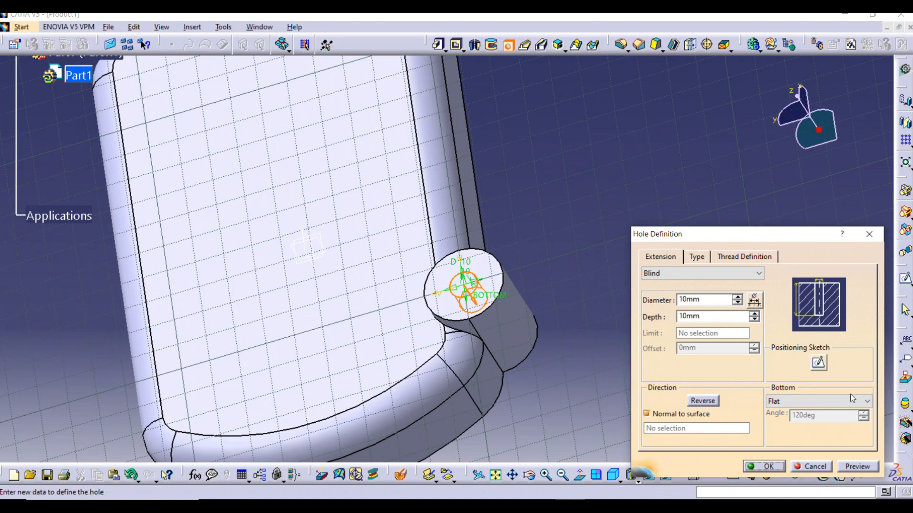
left_click(689, 274)
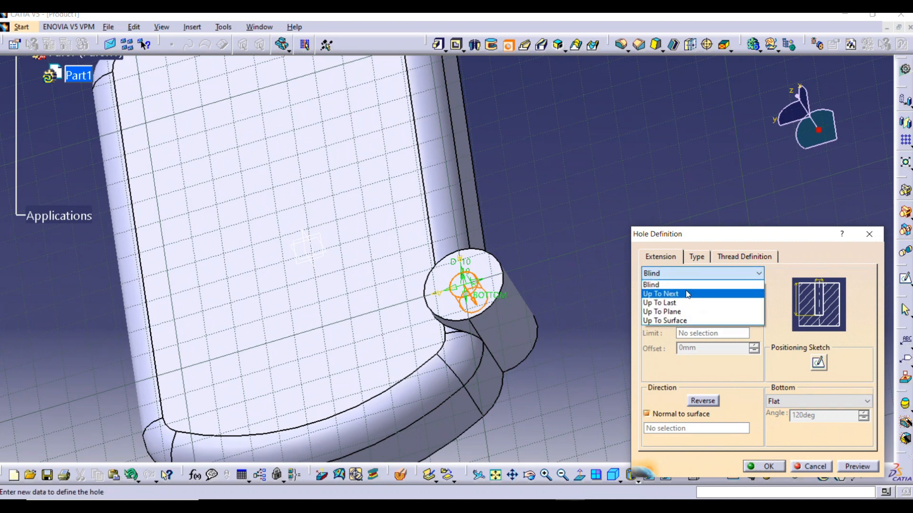
left_click(684, 294)
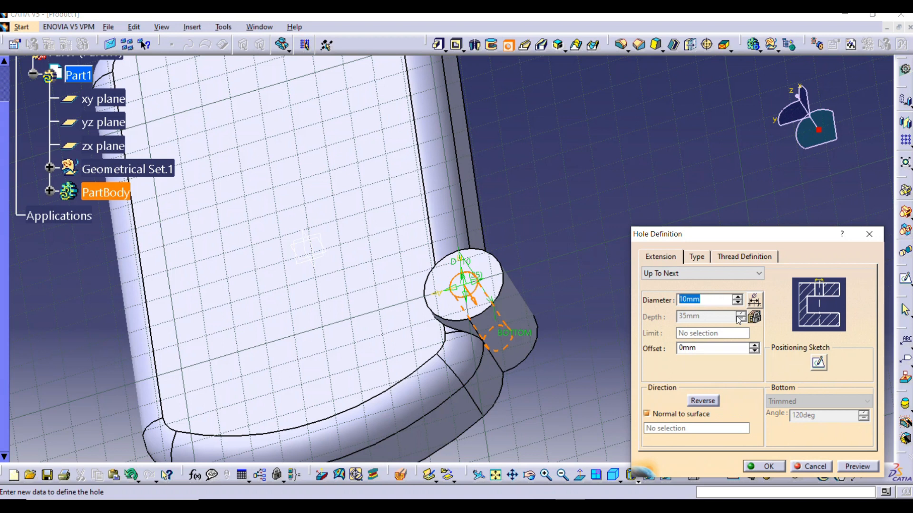
type("12")
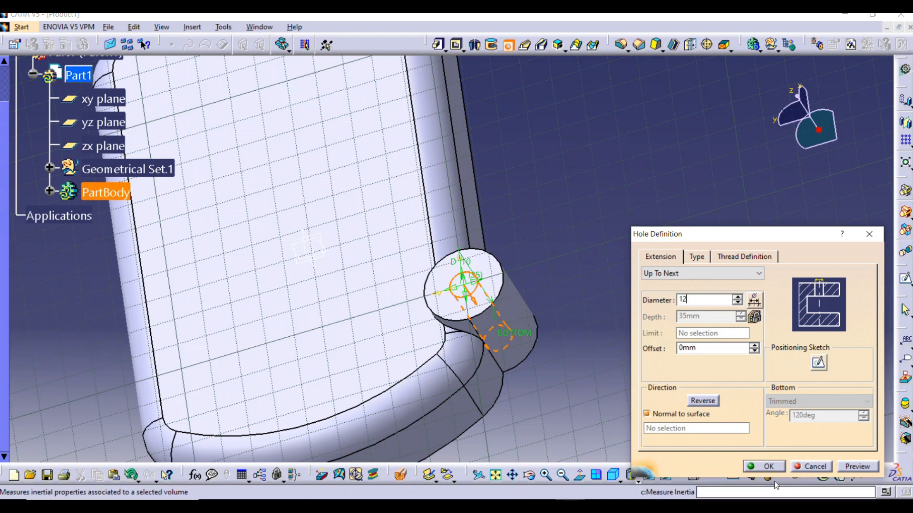
left_click(762, 466)
Add a 2 mm edge fillet to the outer circular edge of the boss's drilled end face
middle_click_drag(335, 321, 448, 337)
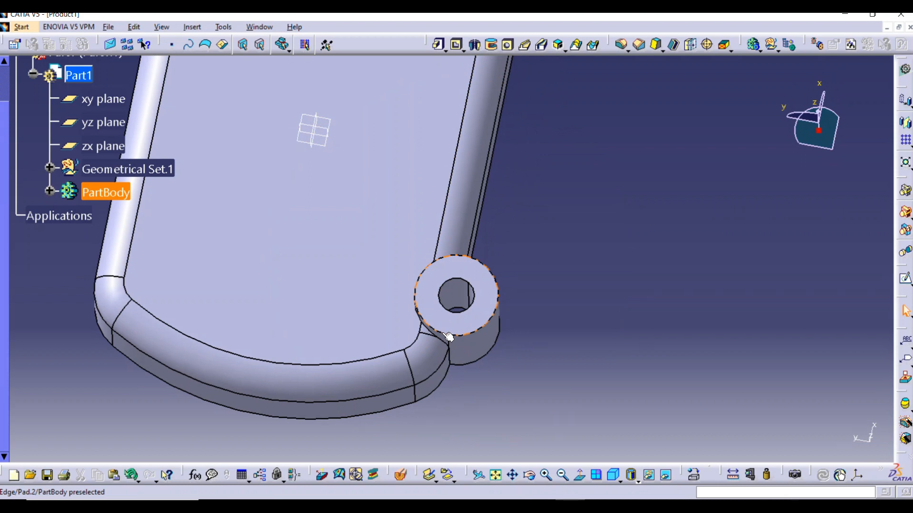
middle_click_drag(346, 341, 522, 217)
middle_click_drag(552, 282, 523, 237)
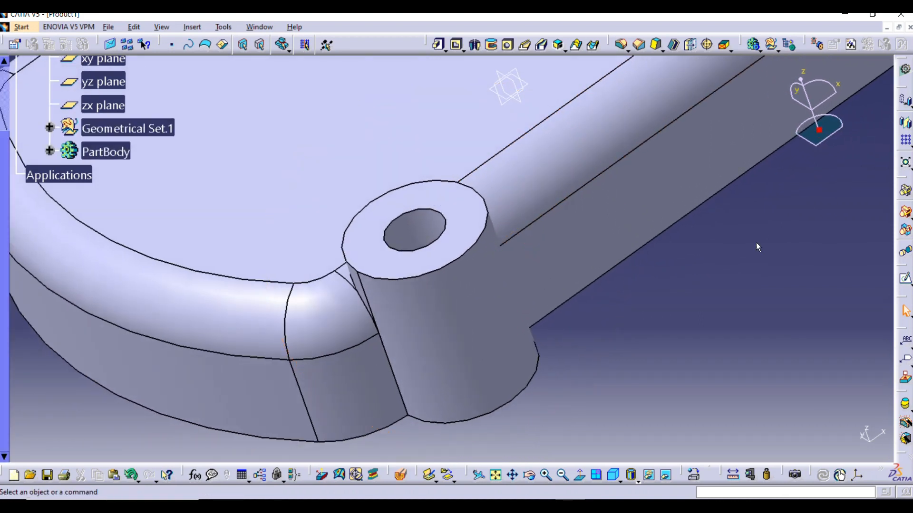
left_click(621, 45)
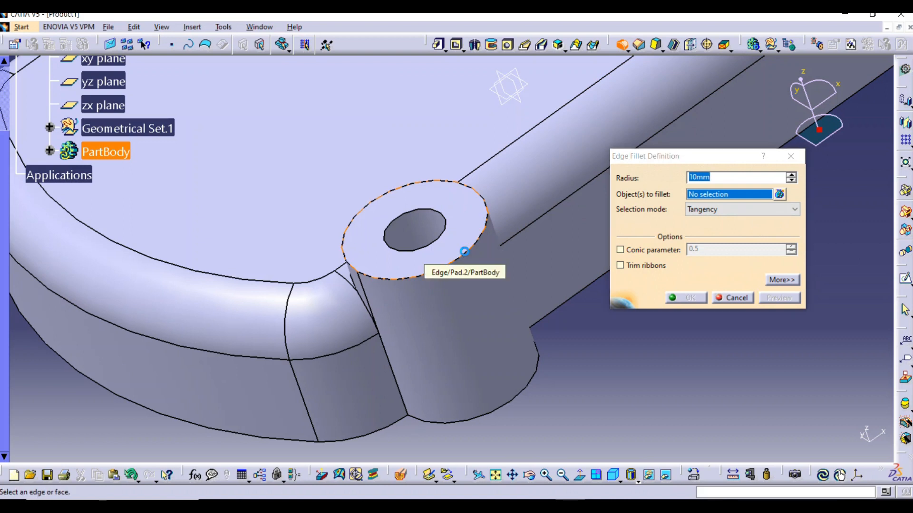
left_click(470, 257)
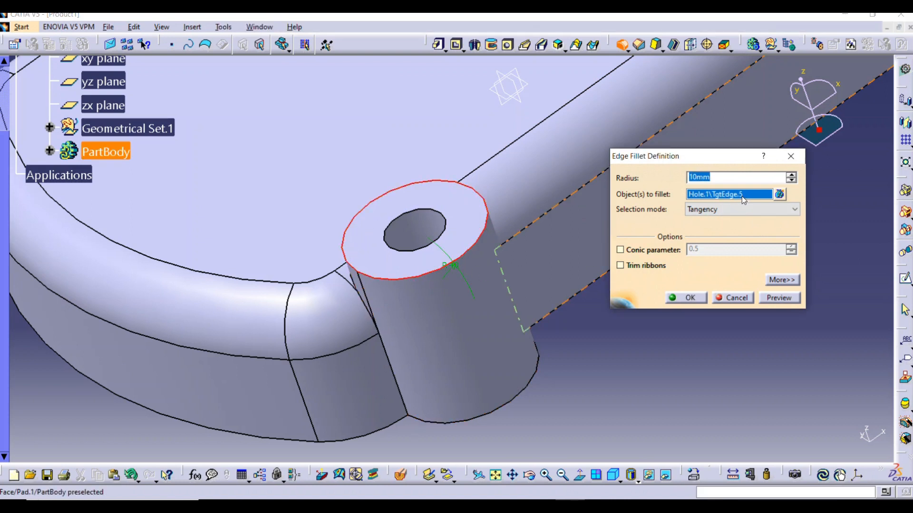
type("2")
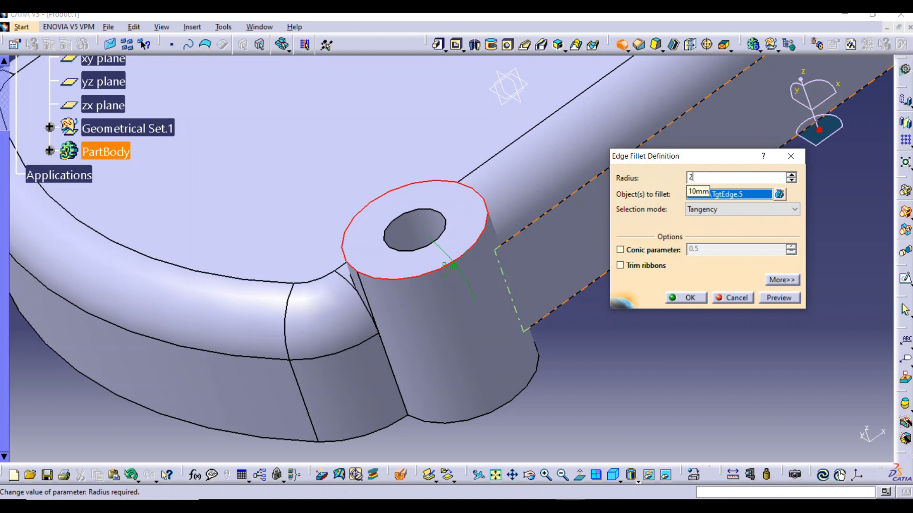
left_click(689, 298)
left_click(713, 347)
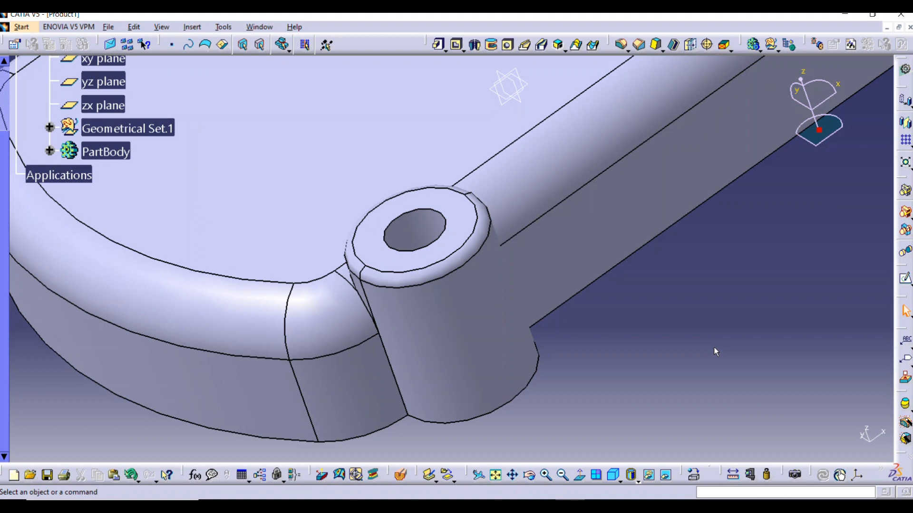
Chamfer the hole's circular edge on the filleted boss face with a length of 1.5 mm at 45 degrees
middle_click_drag(479, 197, 493, 274)
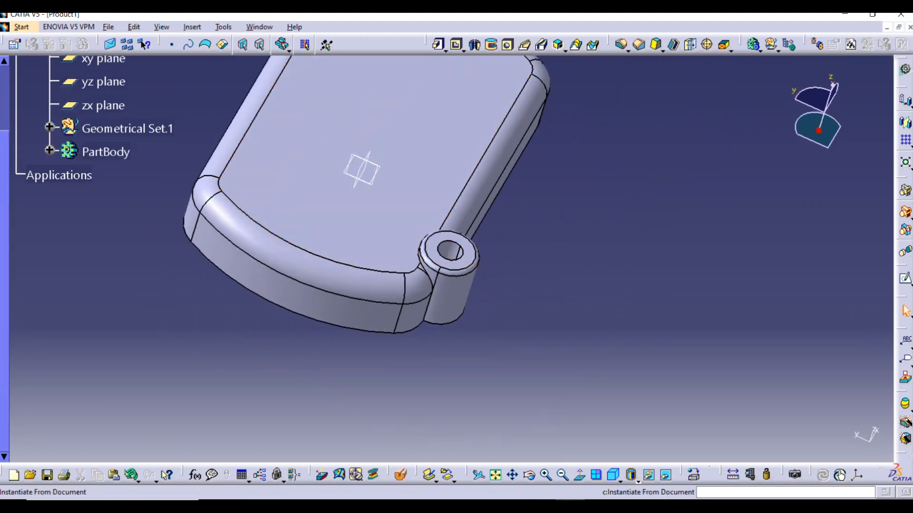
middle_click_drag(693, 298, 648, 255)
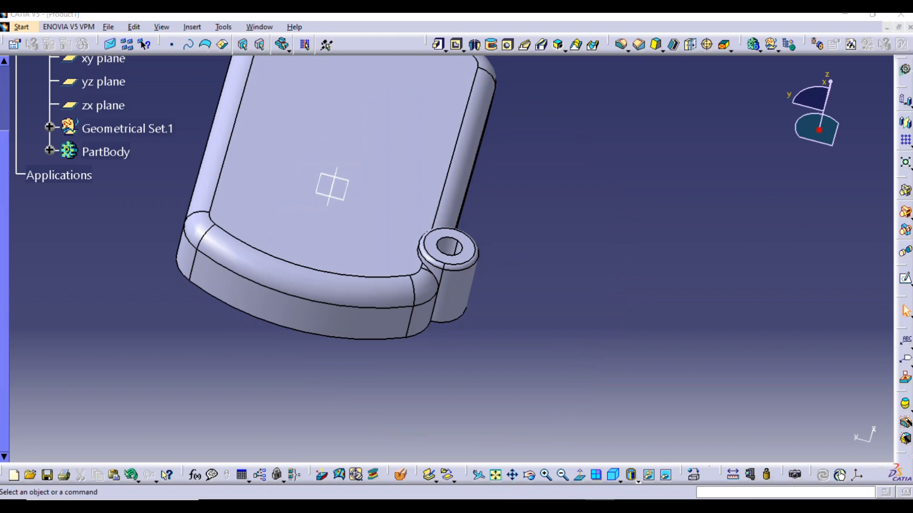
middle_click_drag(383, 255, 406, 282)
middle_click_drag(455, 342, 507, 283)
middle_click_drag(513, 319, 503, 205)
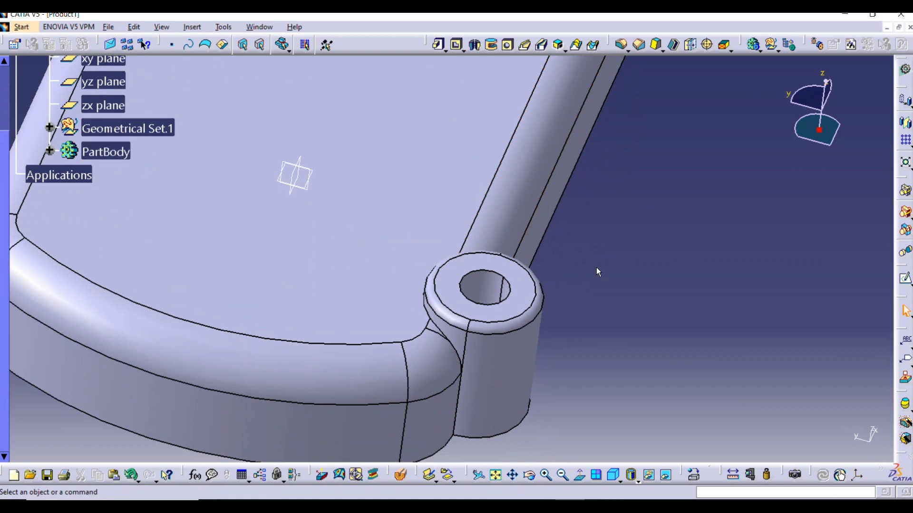
left_click(639, 45)
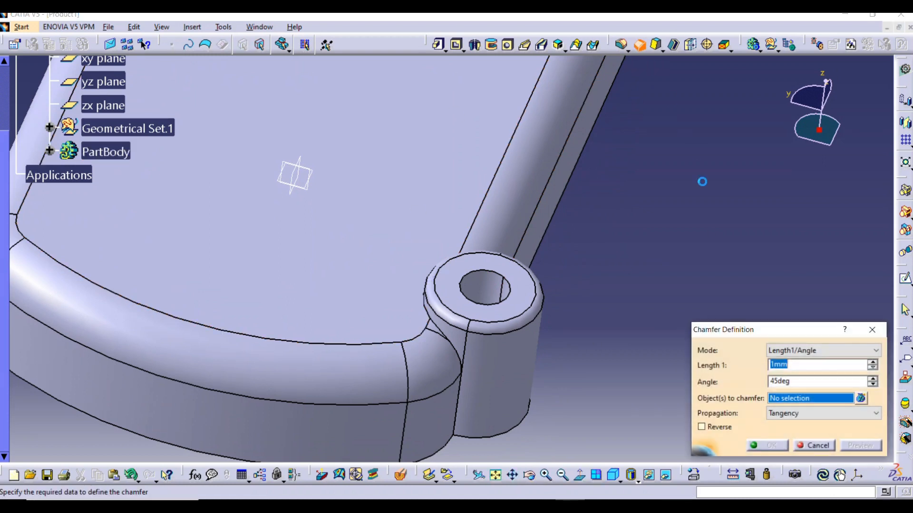
left_click(511, 299)
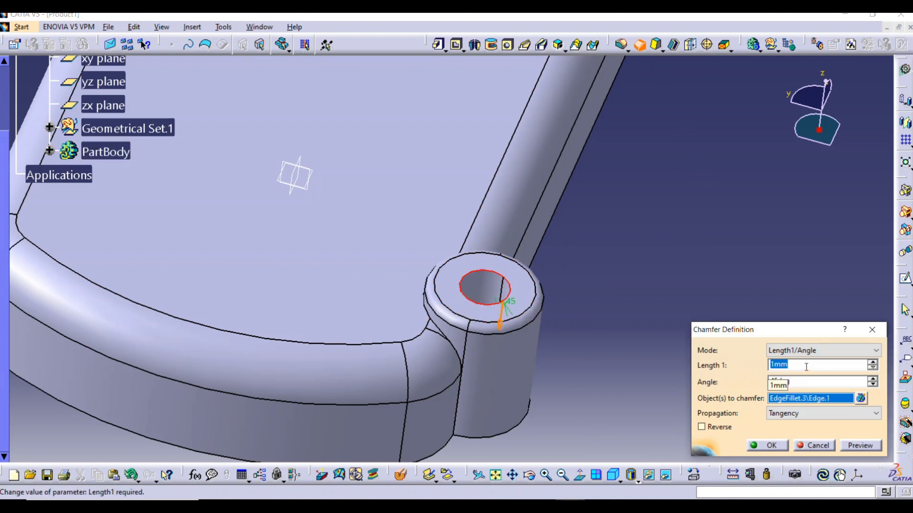
type("1.5")
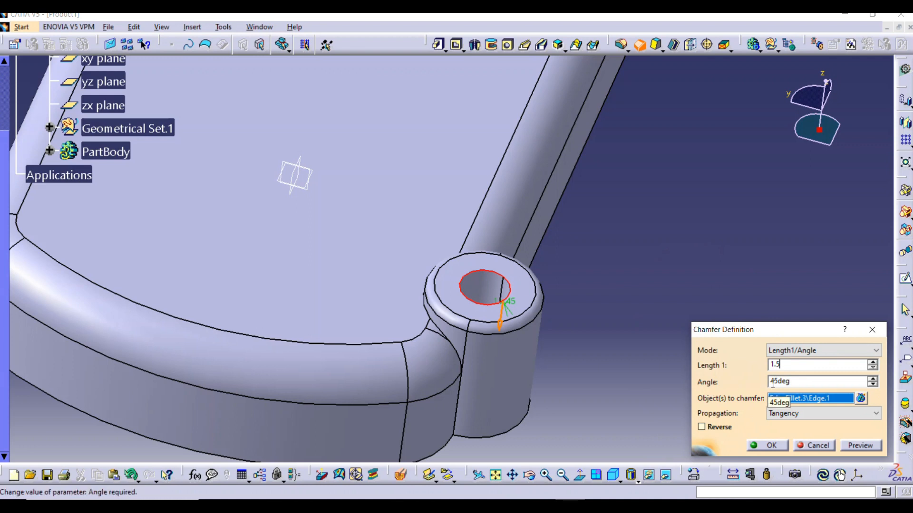
left_click(870, 447)
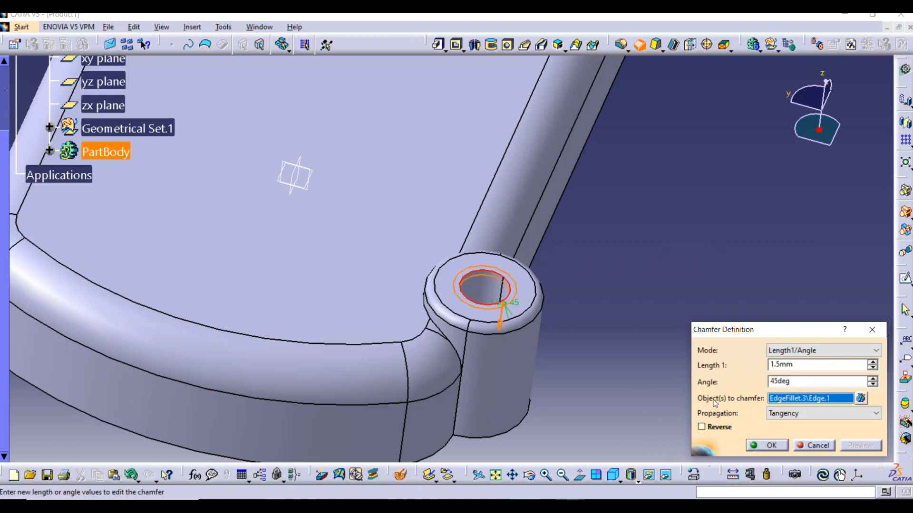
left_click(771, 447)
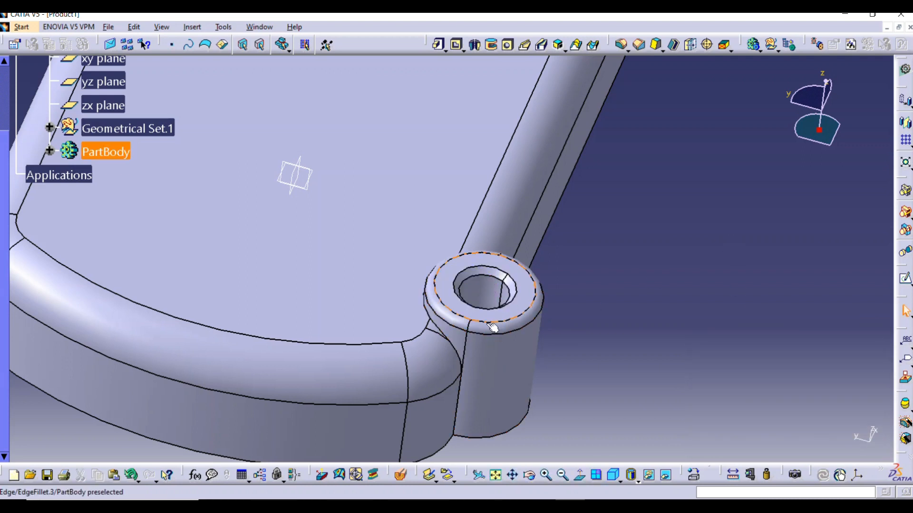
Expand PartBody, select Pad.2, Hole.1 and EdgeFillet.3 together and start a rectangular pattern of them
middle_click_drag(504, 238, 508, 292)
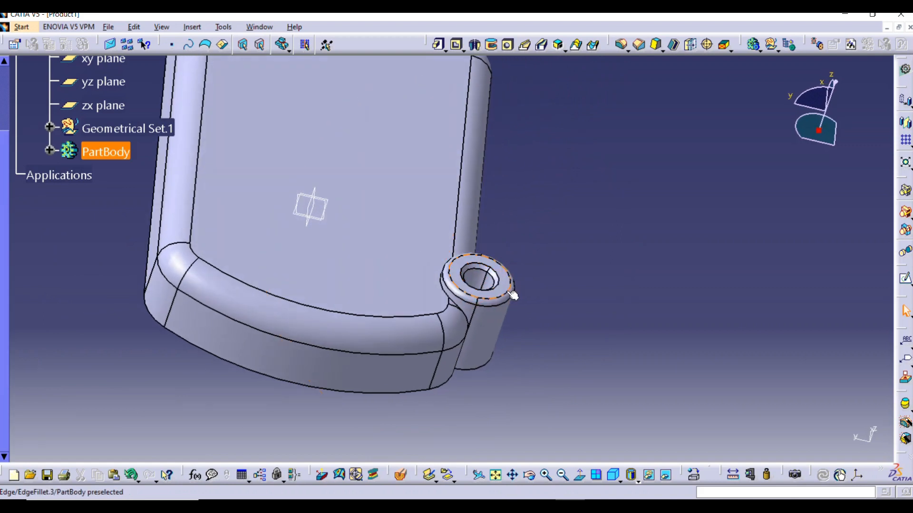
middle_click_drag(455, 246, 586, 287)
middle_click(586, 286)
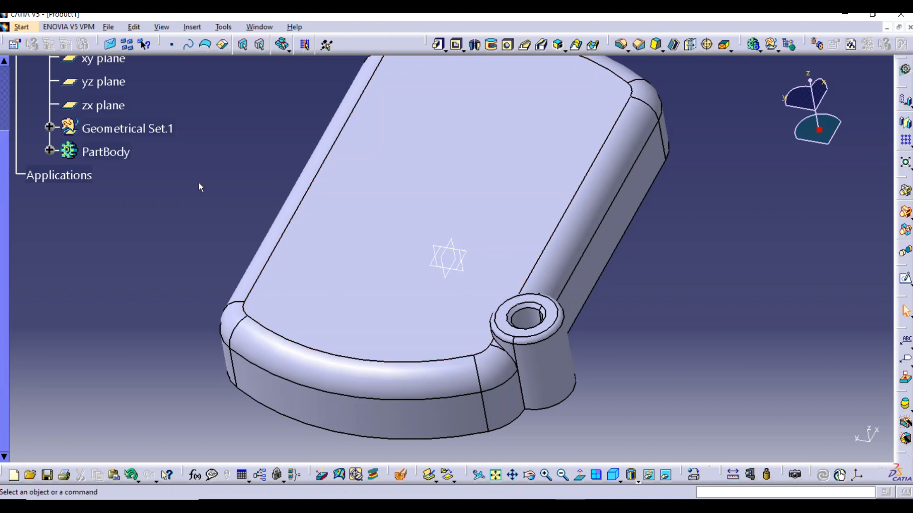
scroll(121, 238, "up", 3)
left_click(41, 233)
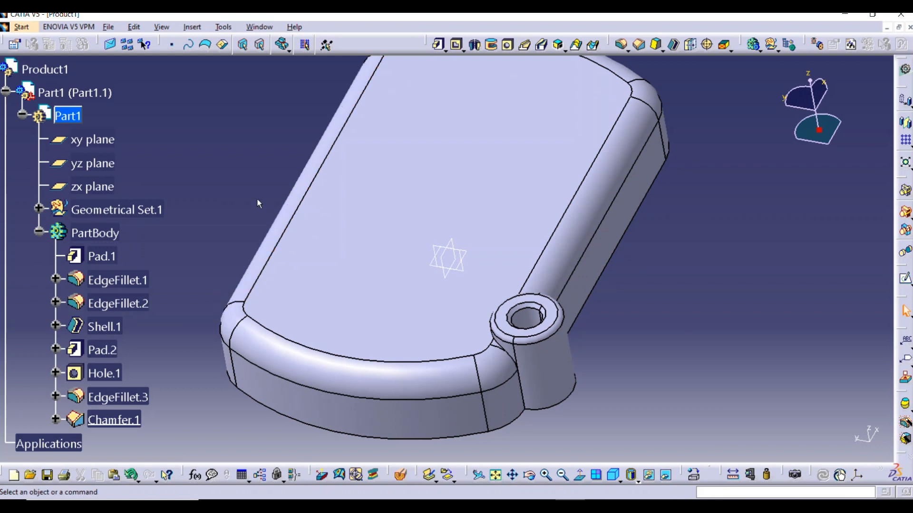
left_click(102, 350)
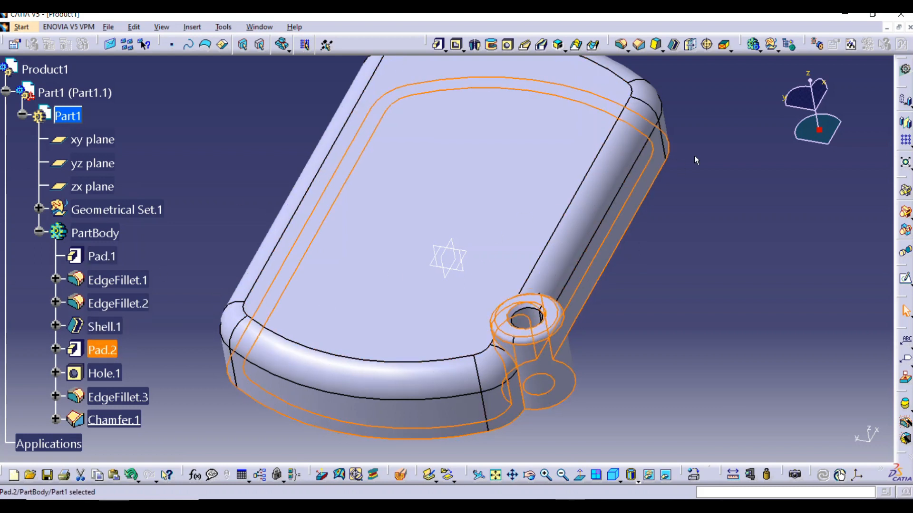
middle_click_drag(735, 267, 452, 212)
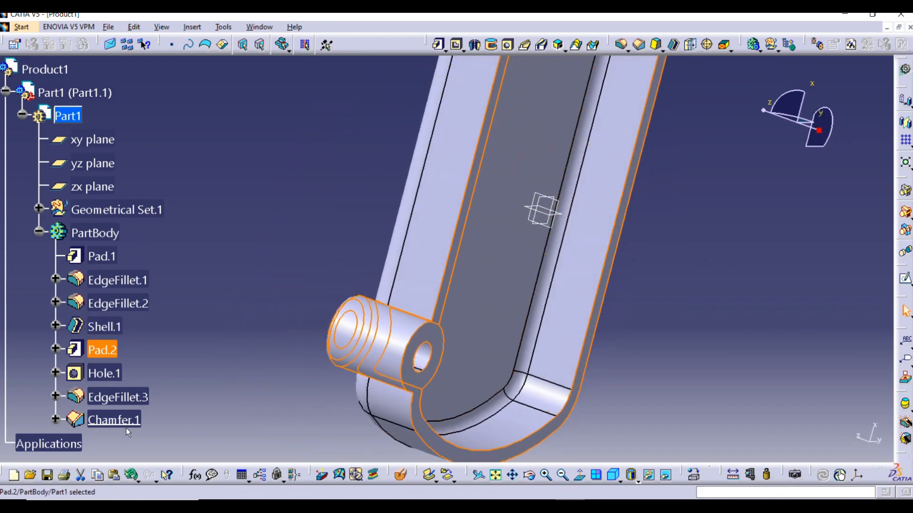
left_click(110, 374, "ctrl")
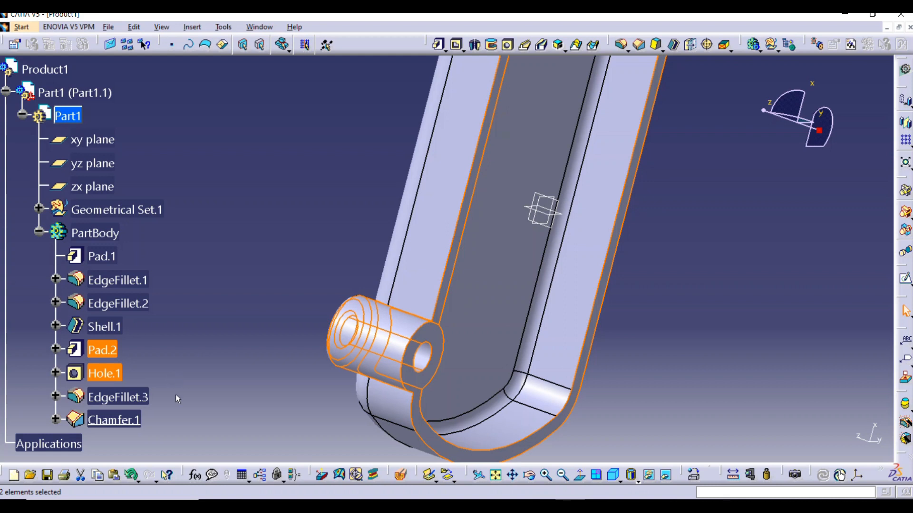
left_click(131, 403, "ctrl")
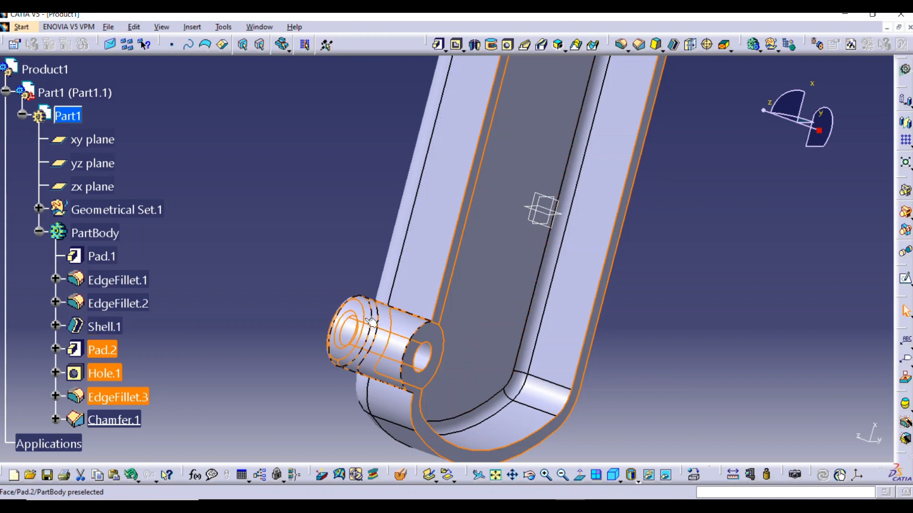
left_click(906, 141)
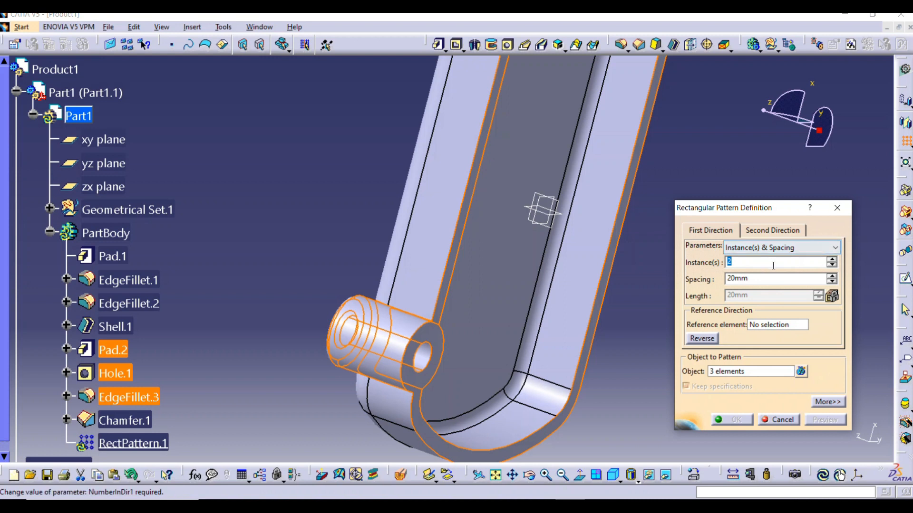
Set the flat closed-side face of Pad.1 as the reference element for the rectangular pattern's directions
middle_click_drag(597, 214, 427, 169)
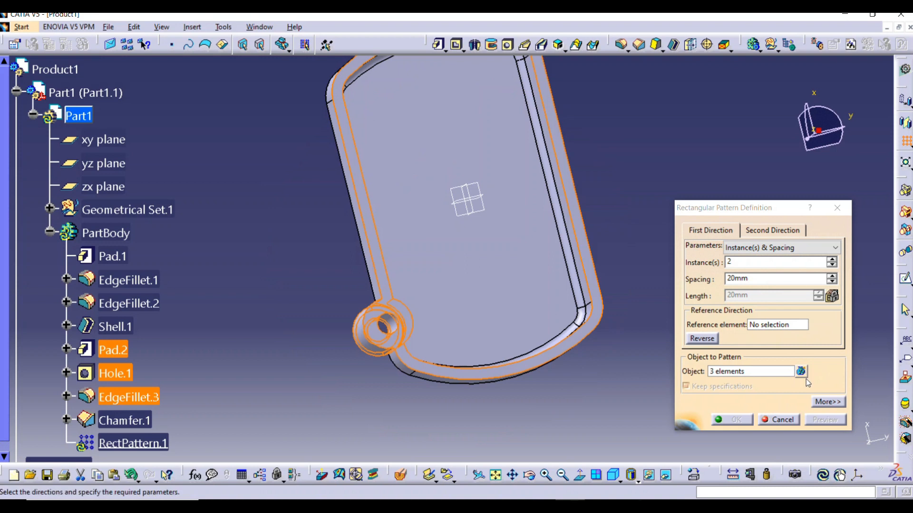
left_click(769, 328)
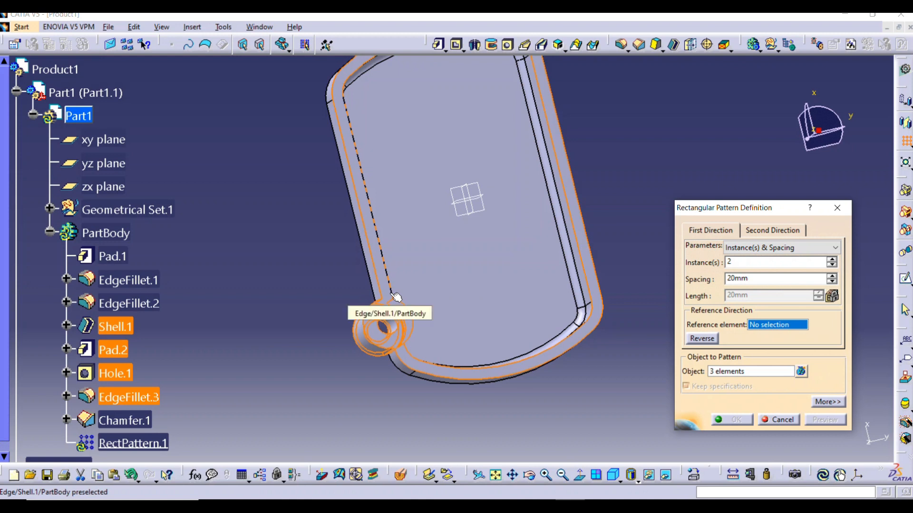
left_click(116, 253)
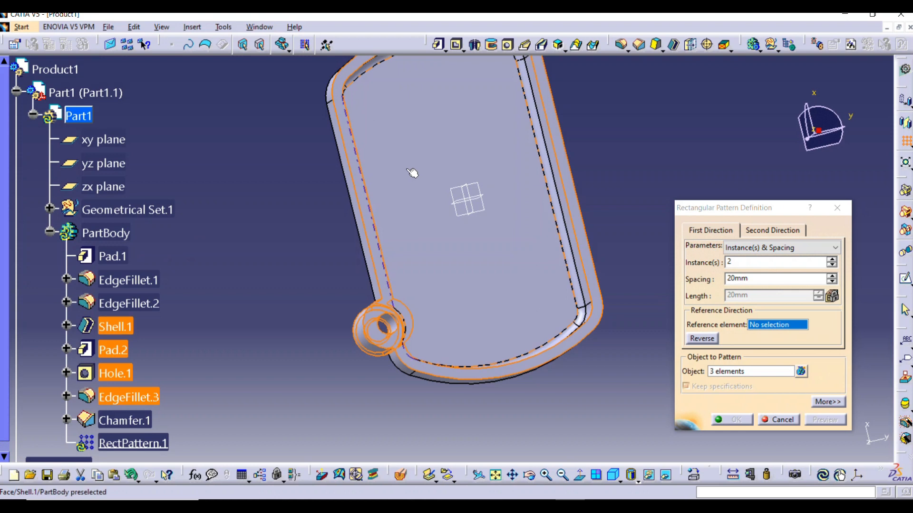
middle_click_drag(350, 189, 525, 224)
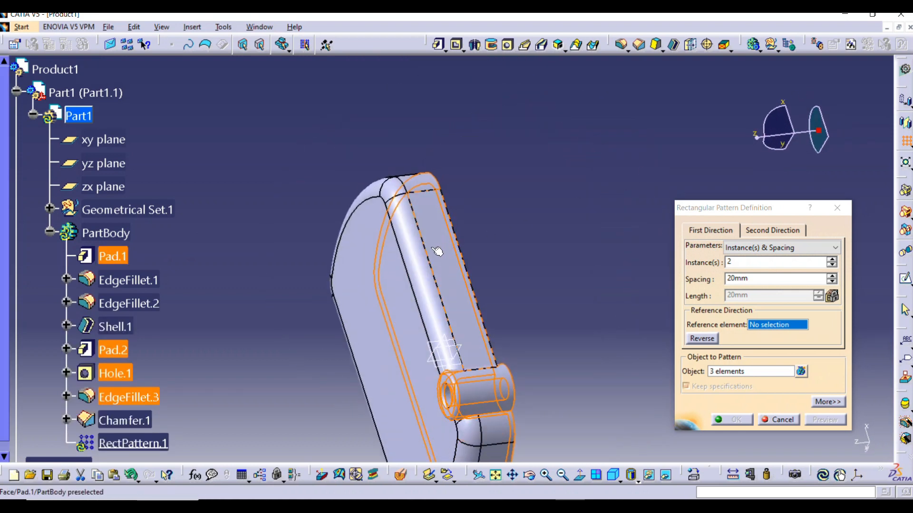
left_click(395, 269)
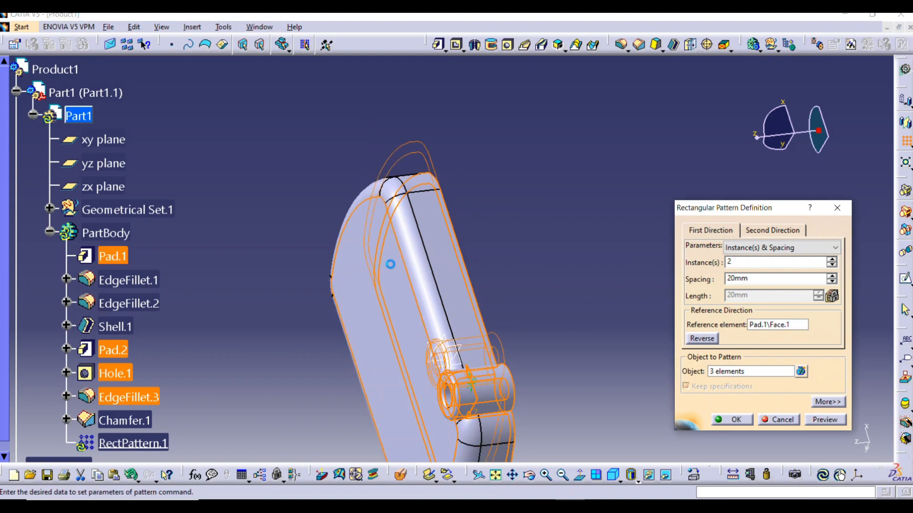
Add Chamfer.1 to the objects being repeated by the rectangular pattern
mouse_move(509, 271)
middle_mouse_down()
mouse_move(513, 259)
mouse_move(205, 178)
mouse_move(372, 284)
middle_mouse_up()
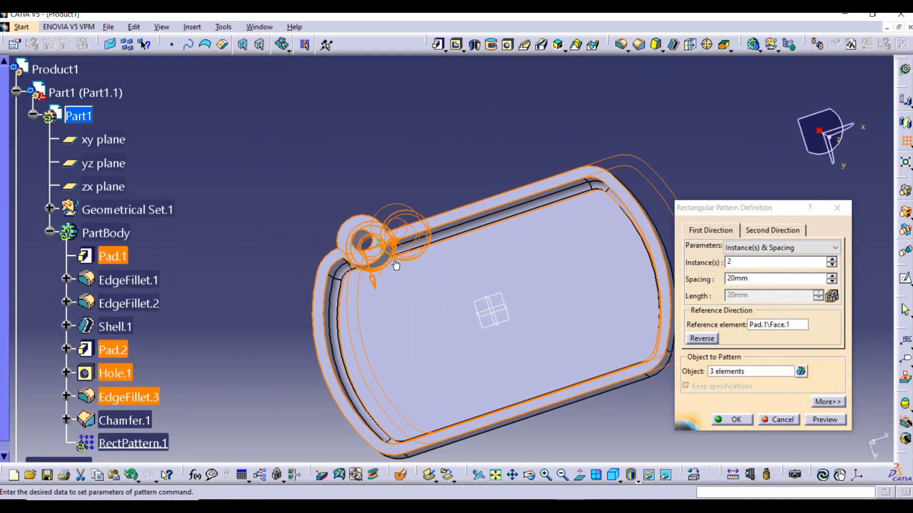
middle_click_drag(380, 253, 379, 249)
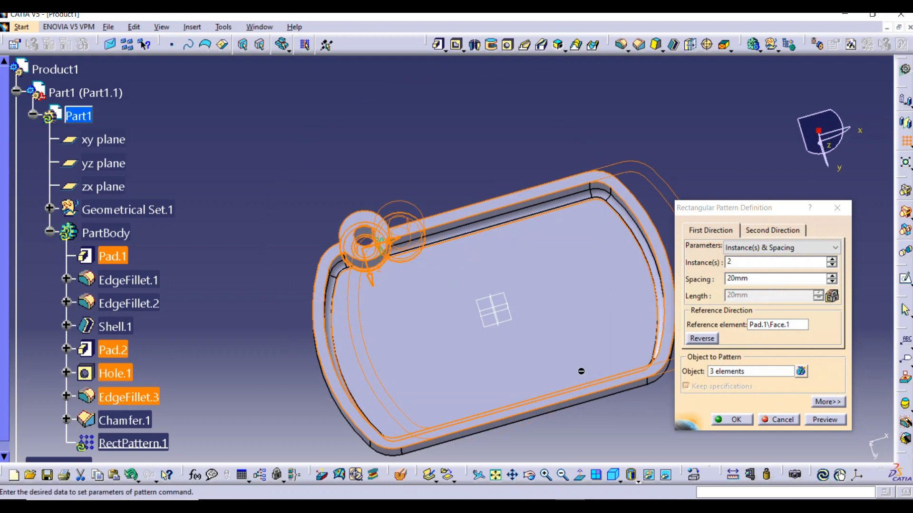
middle_click_drag(418, 320, 399, 279)
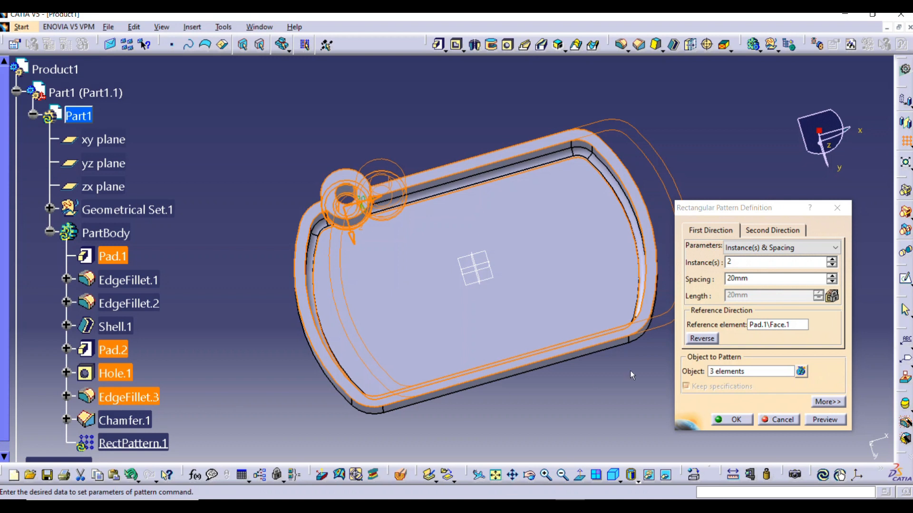
left_click(749, 372)
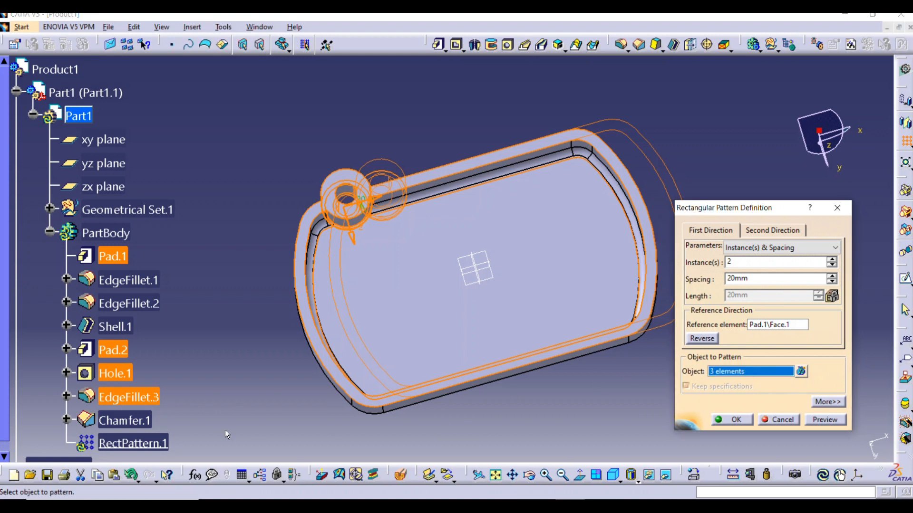
left_click(124, 420)
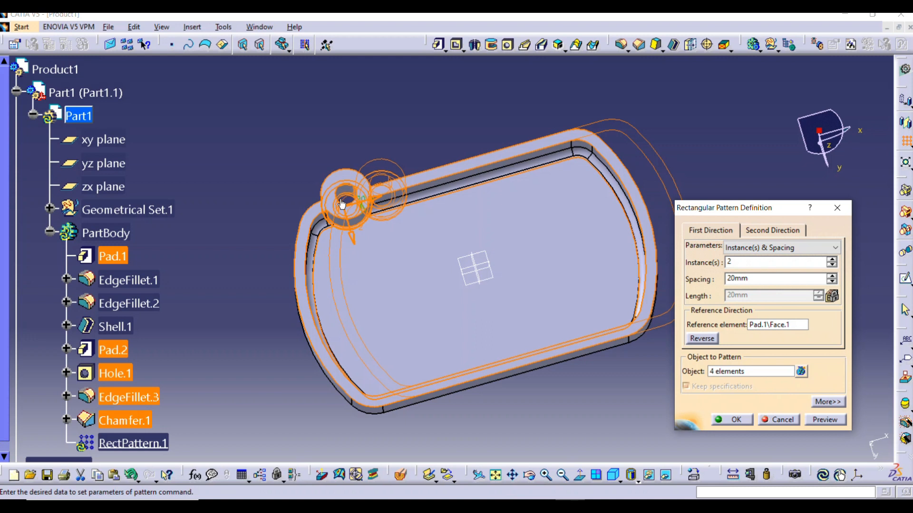
Set the spacing of the pattern's first direction to 120 mm
left_click_drag(785, 278, 662, 283)
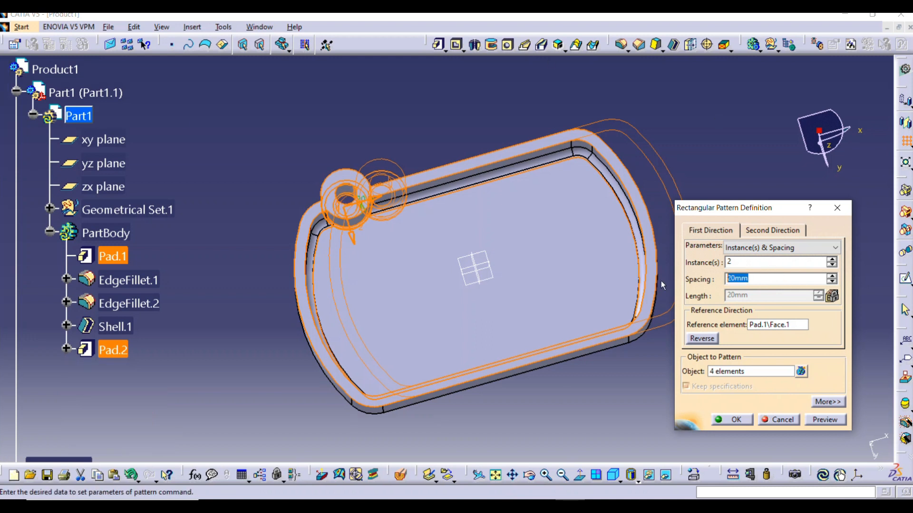
type("120")
key("Return")
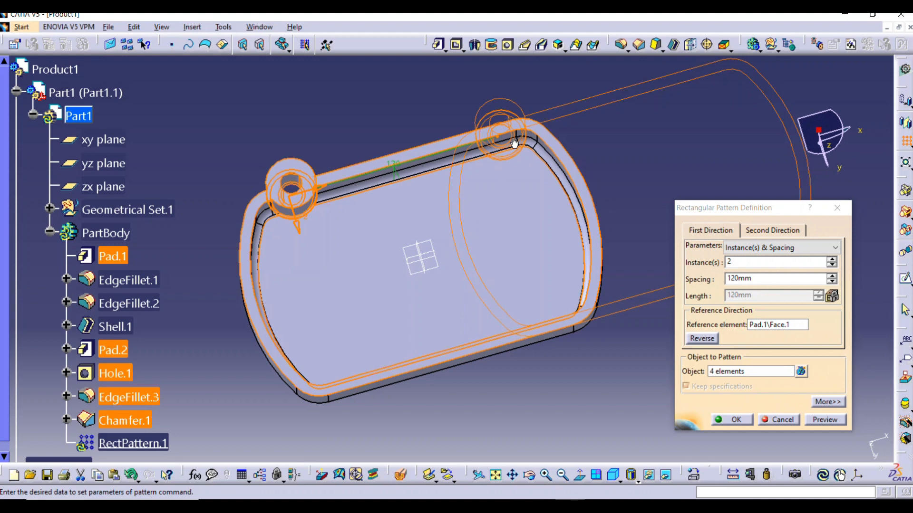
Set the pattern's second direction to 2 instances with a spacing of 120 mm
left_click(761, 233)
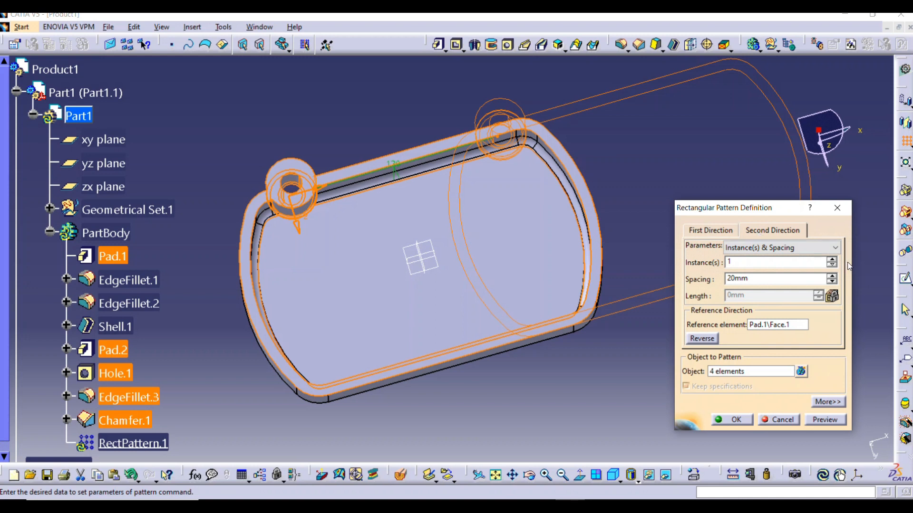
left_click(832, 259)
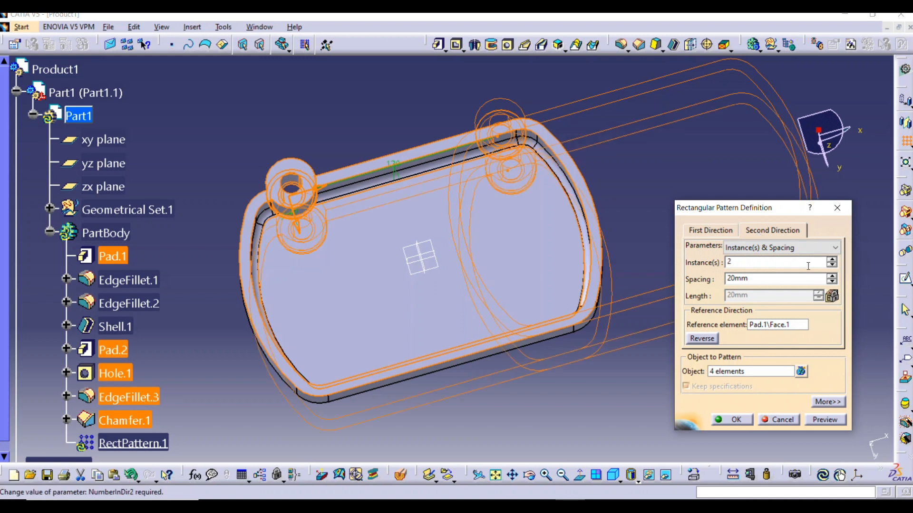
left_click(832, 265)
left_click(711, 230)
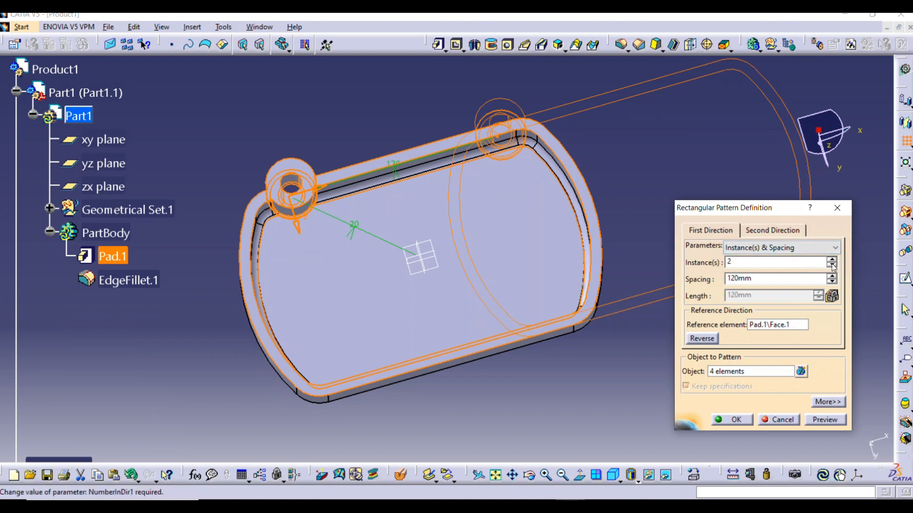
left_click(772, 230)
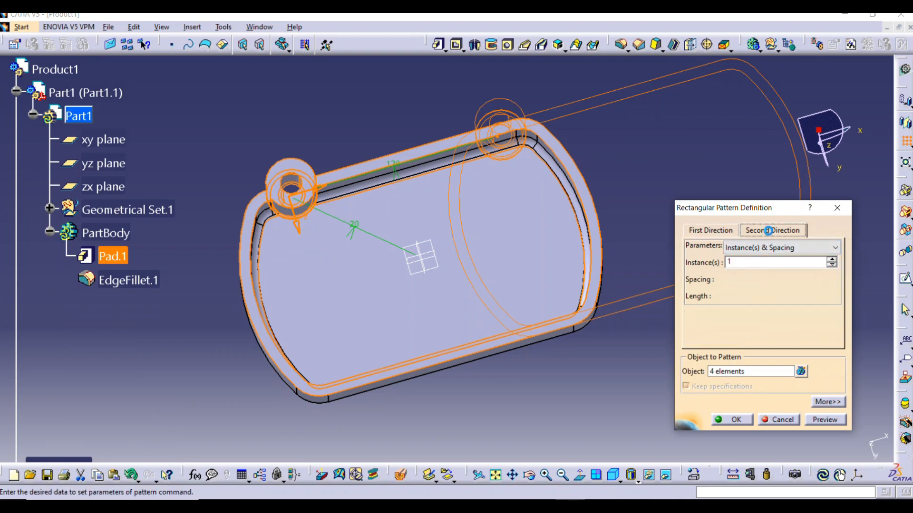
left_click(831, 261)
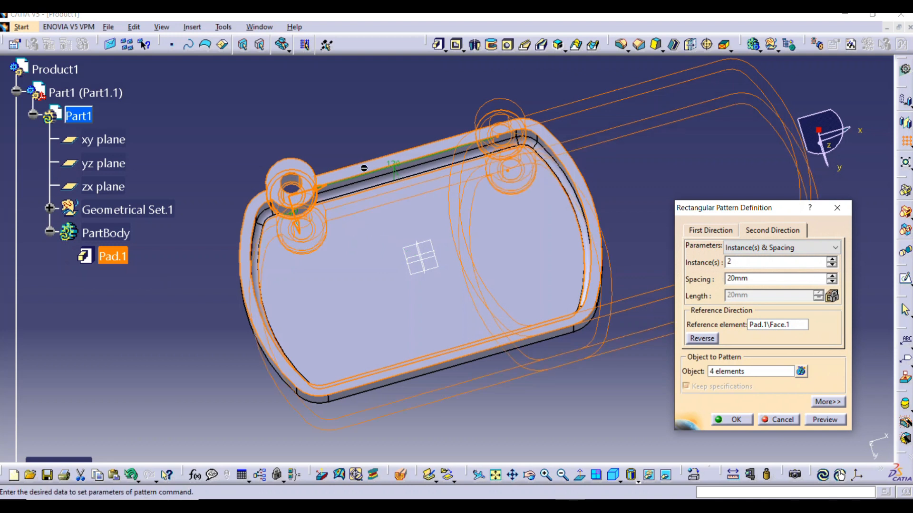
type("1")
left_click(763, 263)
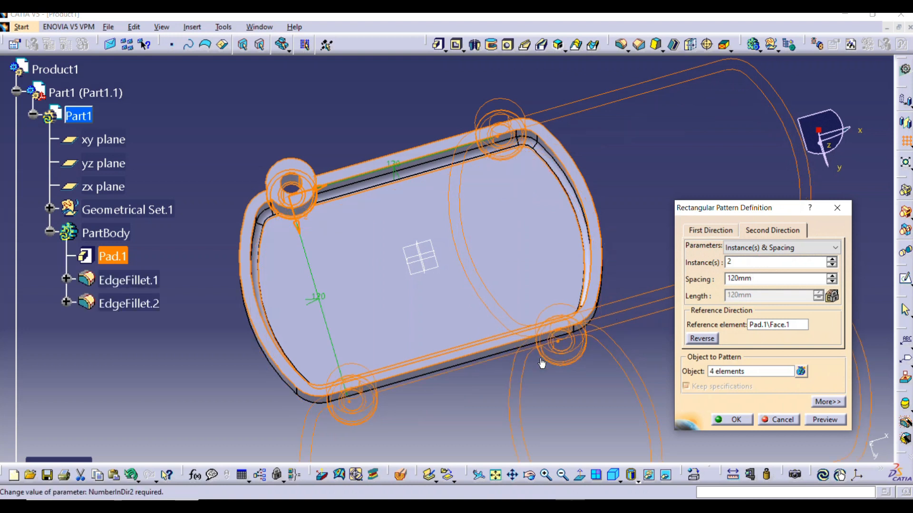
Preview the two-direction boss pattern from both sides of the body and create it
middle_click_drag(435, 245, 455, 199)
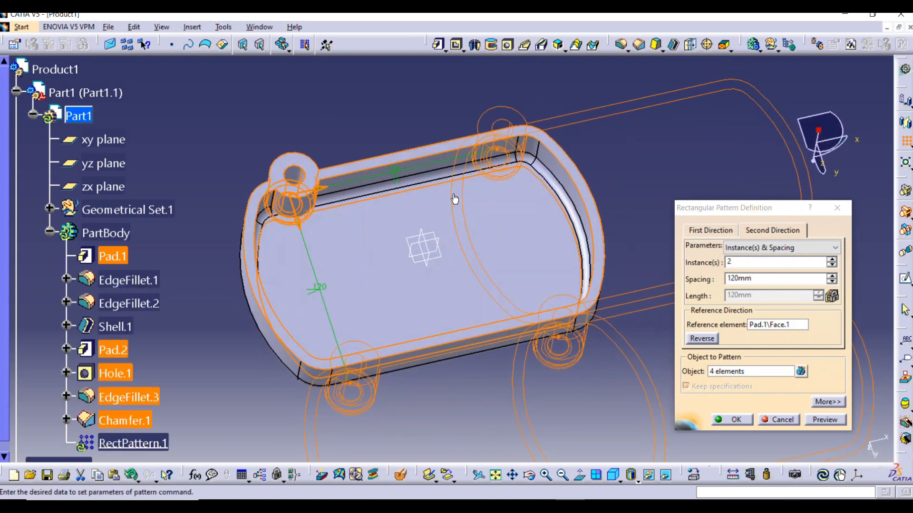
middle_click_drag(539, 196, 499, 306)
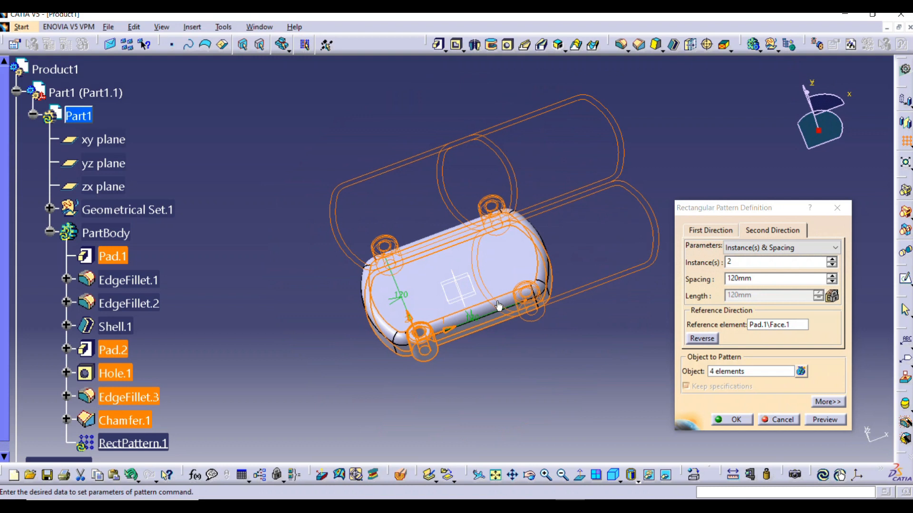
left_click(831, 421)
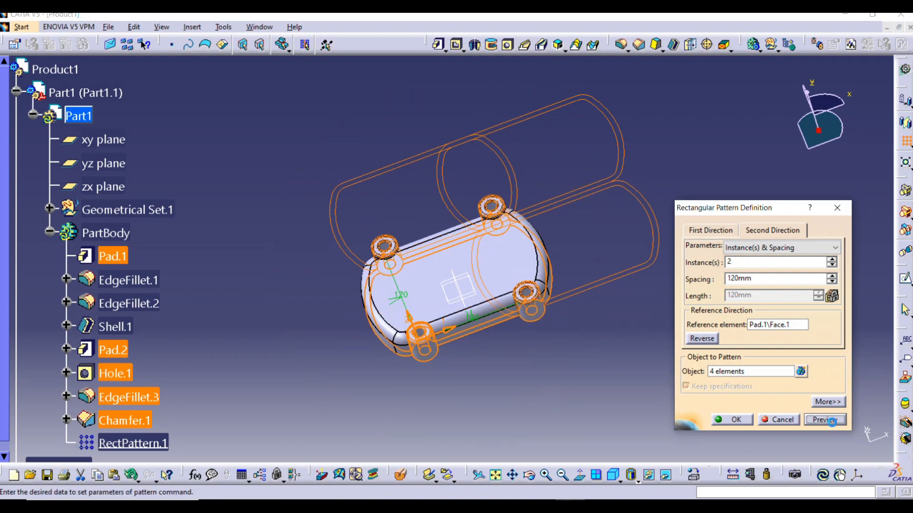
left_click(738, 419)
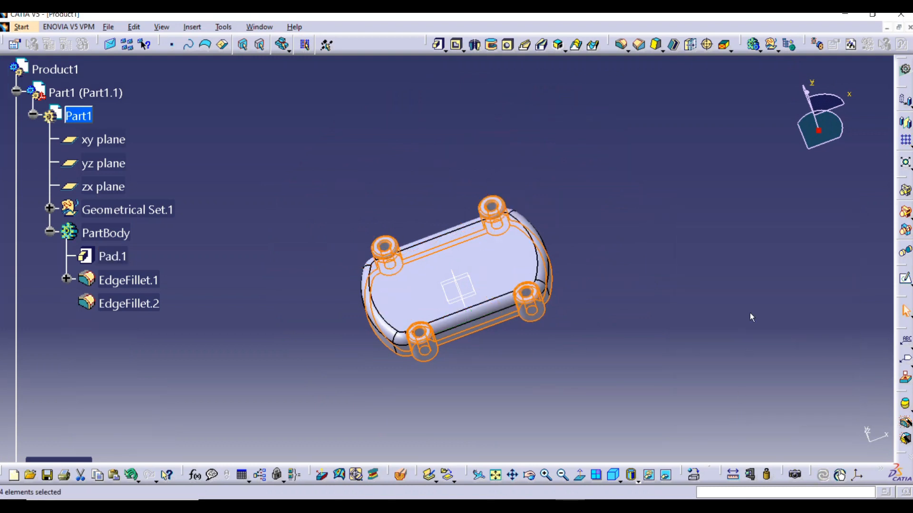
Open a new sketch on the flat closed-side face of the shelled body
middle_click_drag(636, 259, 550, 363)
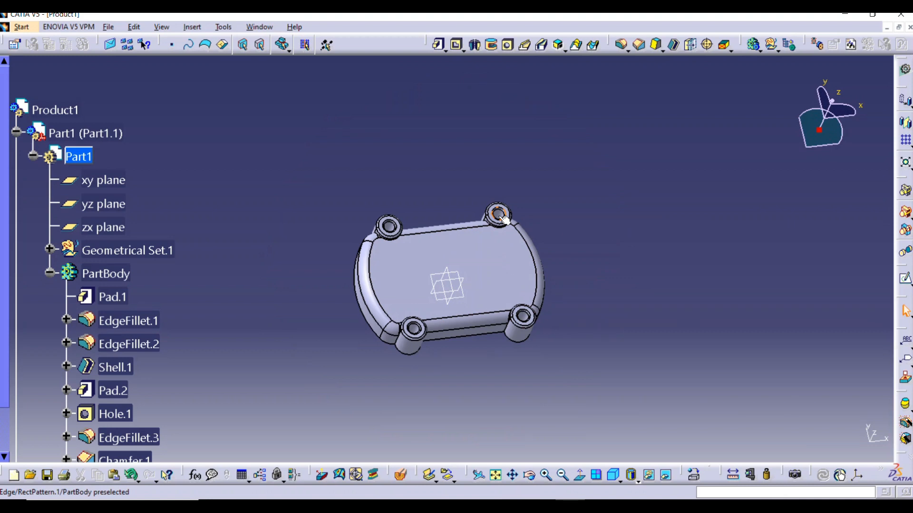
middle_click_drag(507, 337, 535, 262, "ctrl")
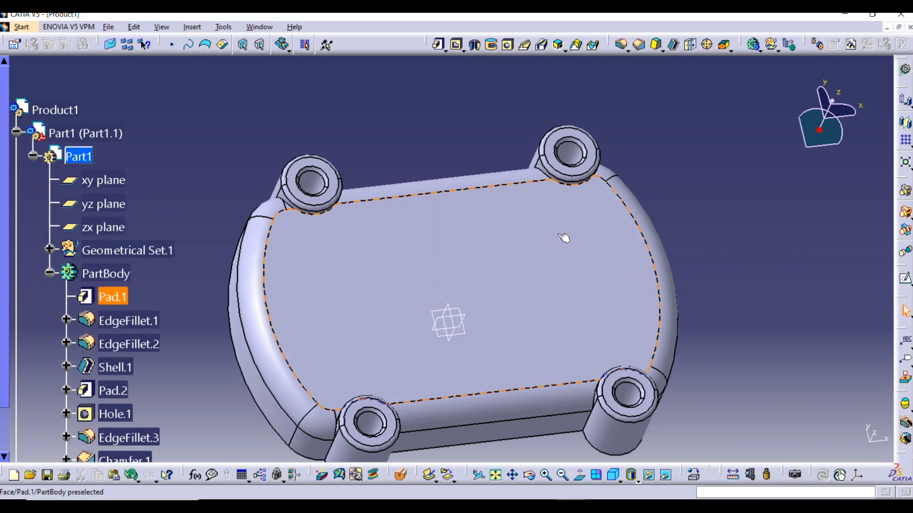
left_click(477, 389)
left_click(906, 280)
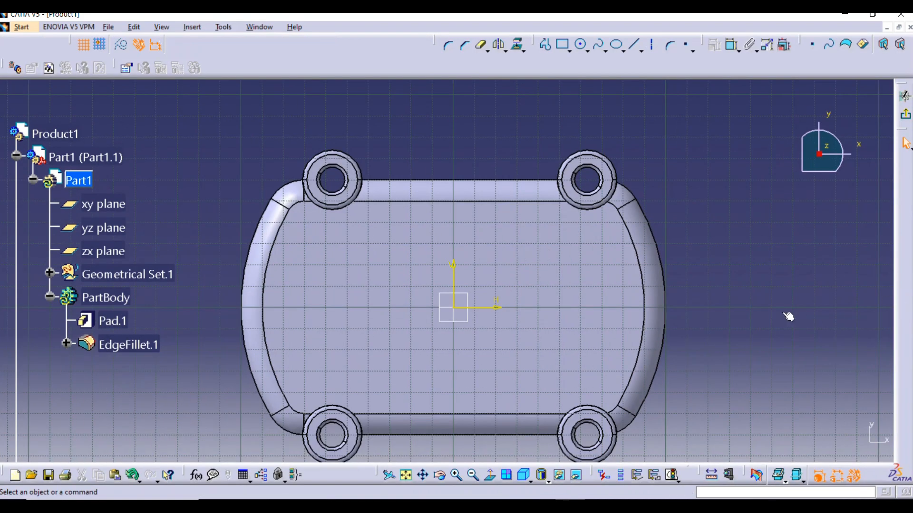
Sketch a circle about 58 mm in diameter, centred on the horizontal axis about 36 mm from the origin on the positive H side
left_click(583, 46)
middle_click_drag(591, 259, 566, 237)
middle_click_drag(576, 280, 567, 259)
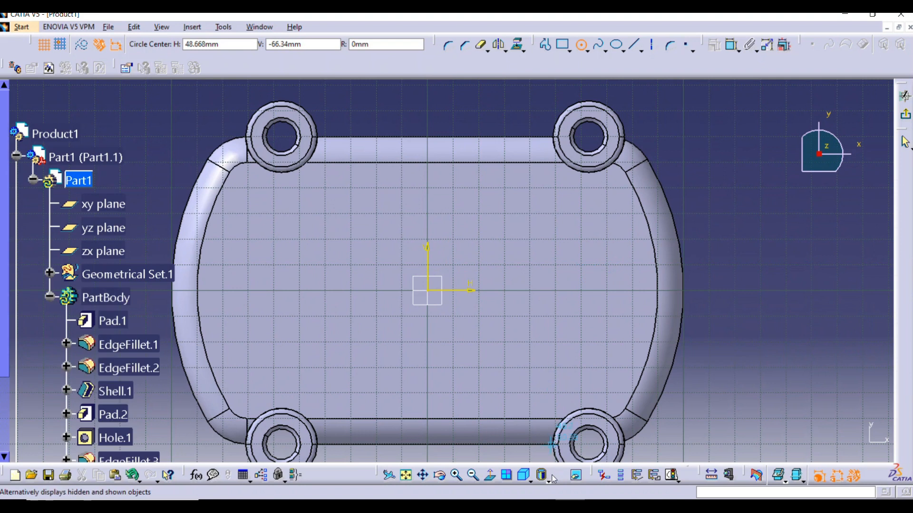
left_click(525, 287)
left_click(562, 354)
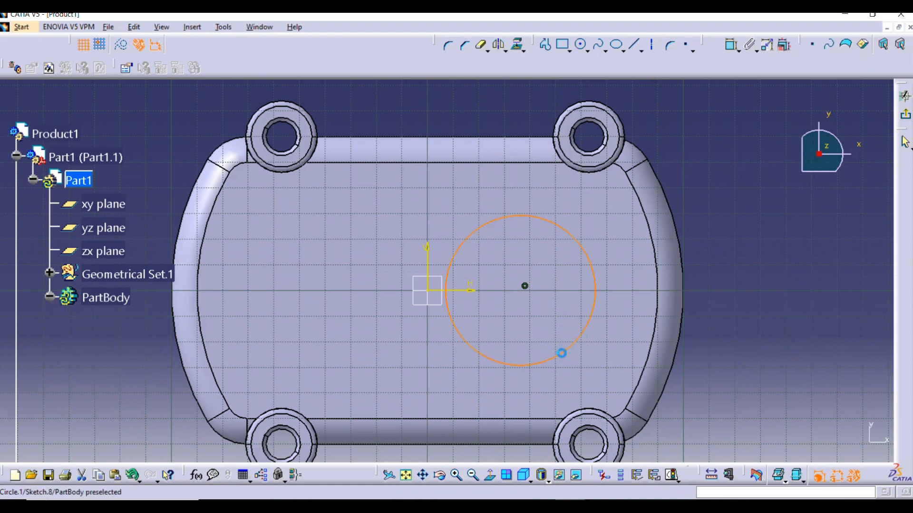
Dimension the circle's diameter and set it to 82 mm
left_click(731, 45)
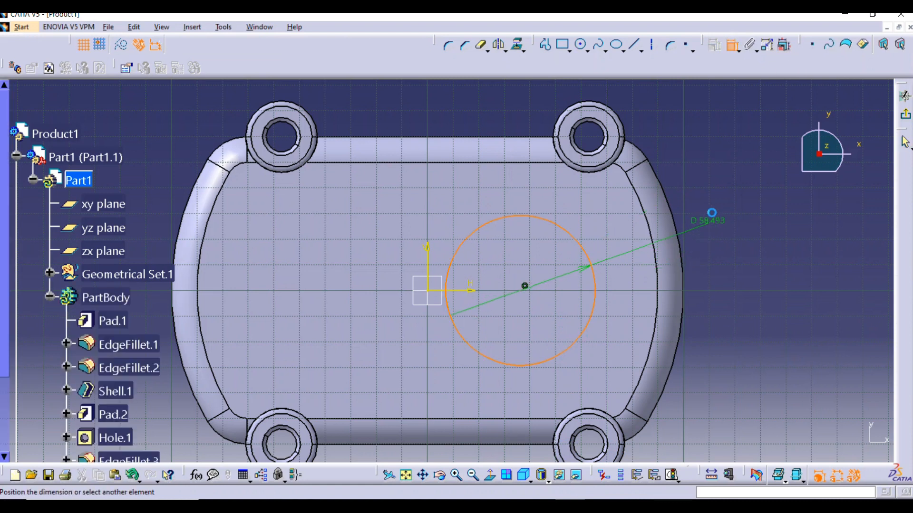
left_click(715, 194)
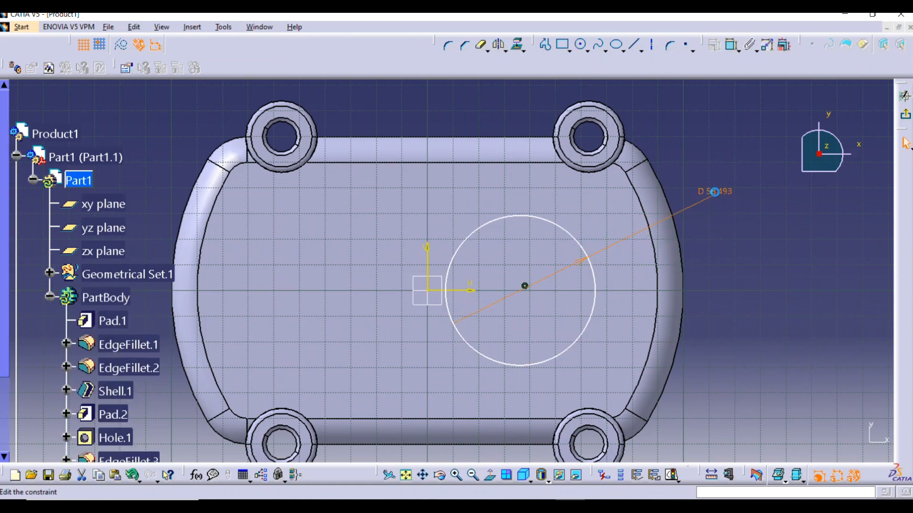
double_click(716, 194)
type("82")
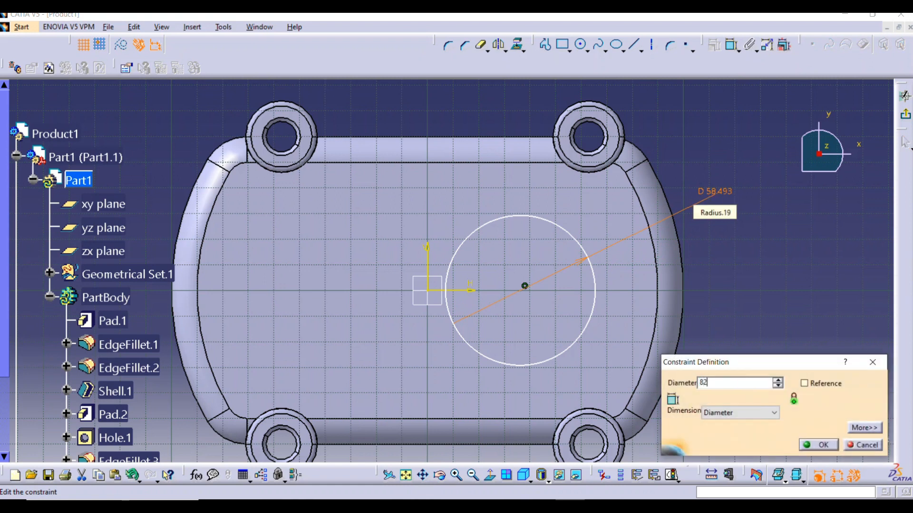
key("Return")
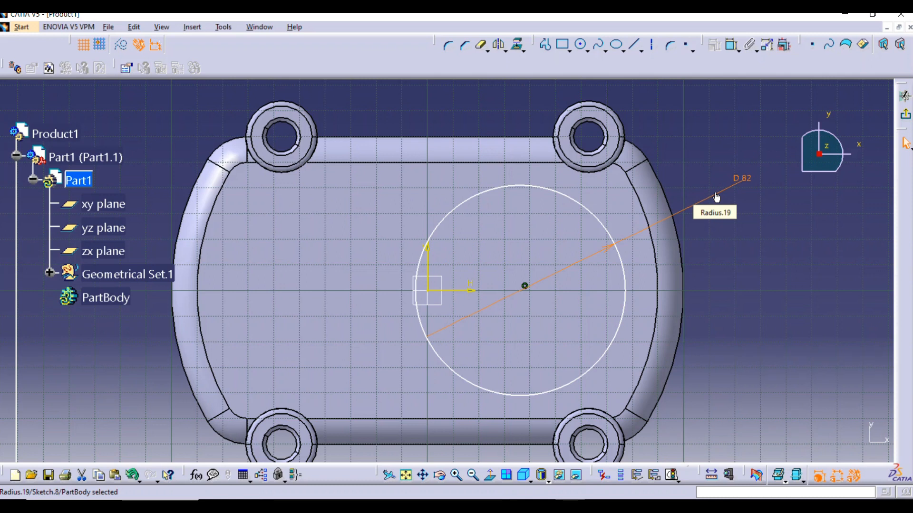
Dimension the horizontal distance from the 82 mm circle's centre to the body's outer edge on the positive H side and set it to 60 mm
left_click(731, 46)
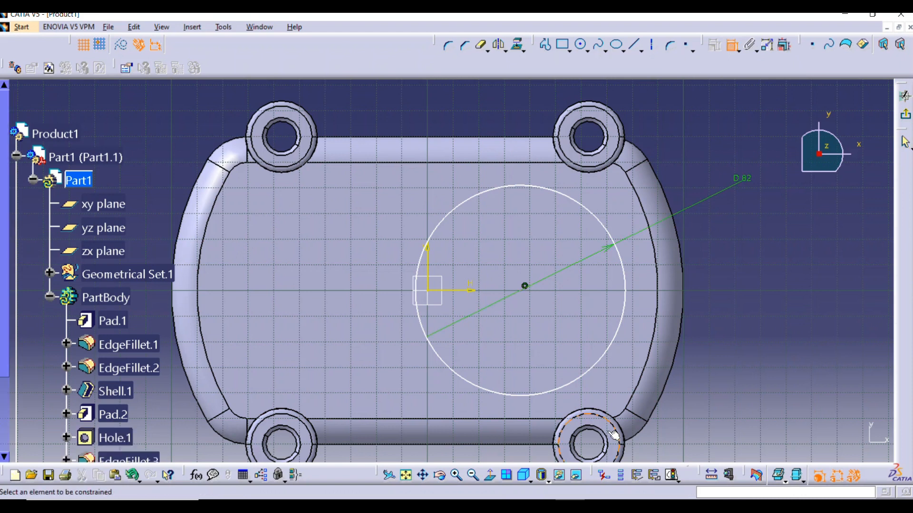
left_click(522, 291)
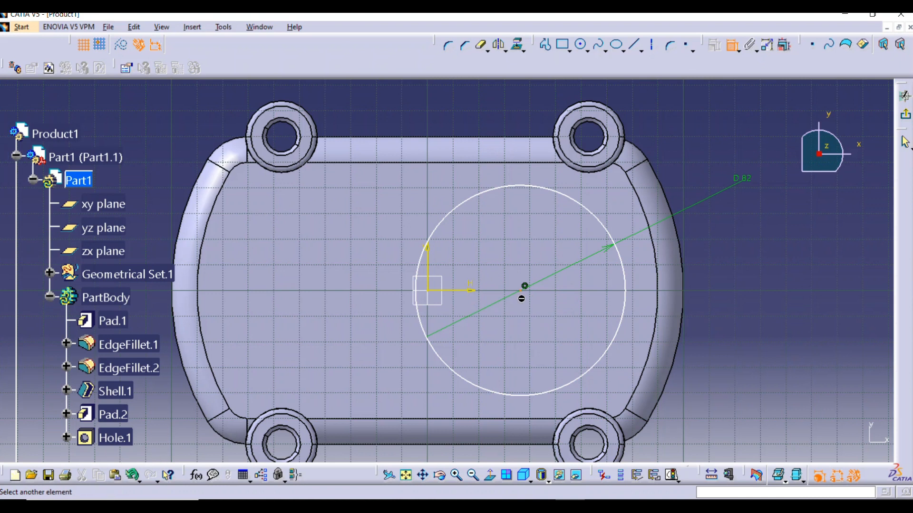
left_click(688, 289)
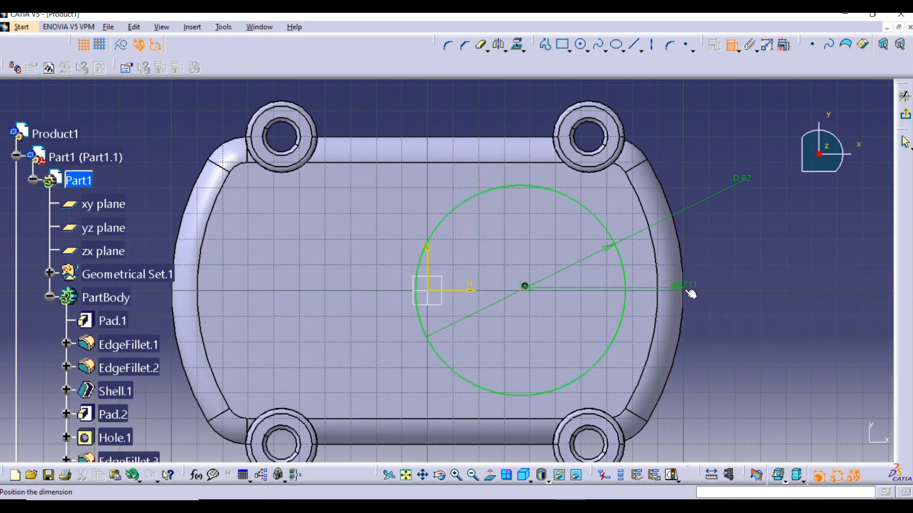
middle_click_drag(595, 135, 598, 219)
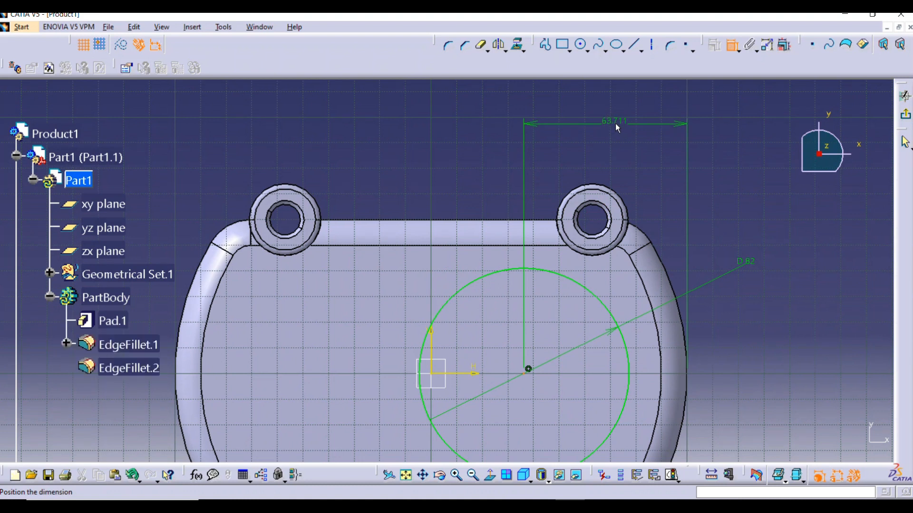
left_click(603, 120)
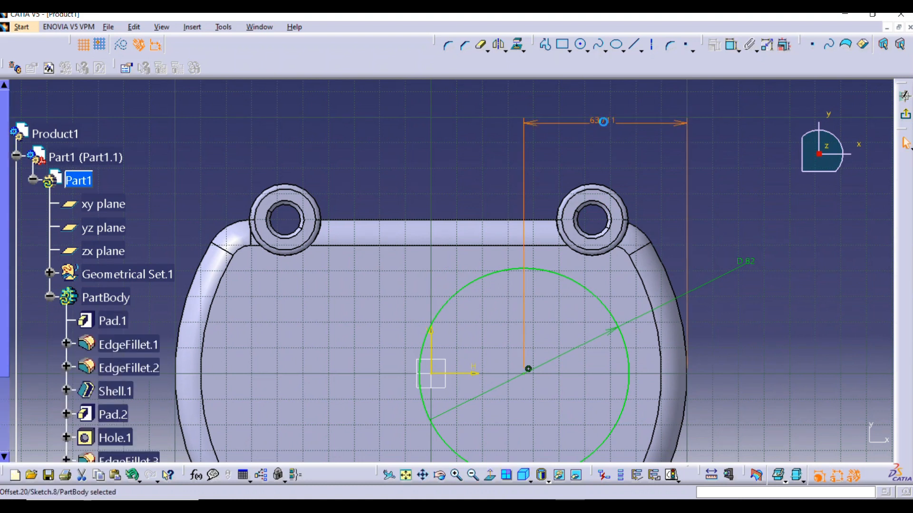
double_click(603, 122)
type("60")
key("Return")
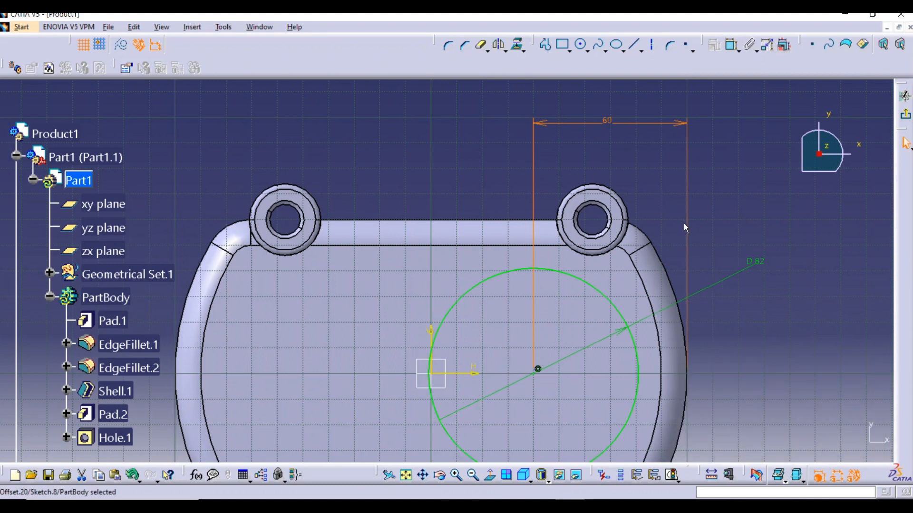
Sketch a second circle about 45 mm in diameter, centred about 42 mm from the origin on the negative H side and about 21 mm above the horizontal axis
mouse_move(588, 336)
middle_mouse_down()
mouse_move(644, 232)
mouse_move(587, 265)
middle_mouse_up()
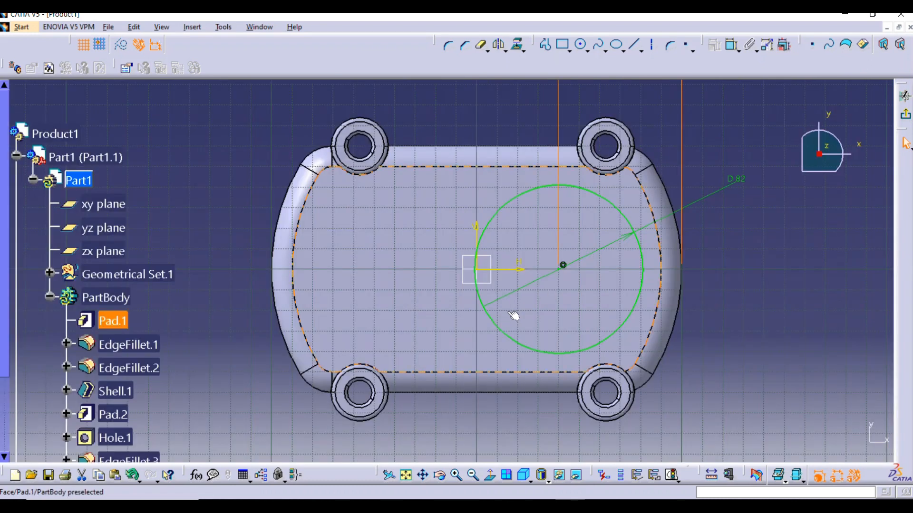
middle_click_drag(539, 303, 547, 274, "ctrl")
middle_click_drag(547, 275, 600, 309)
left_click(588, 40)
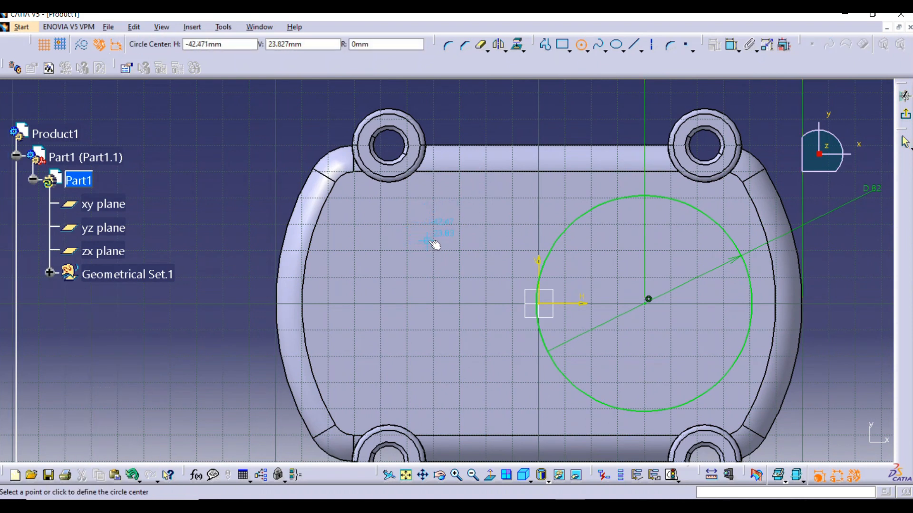
left_click(427, 247)
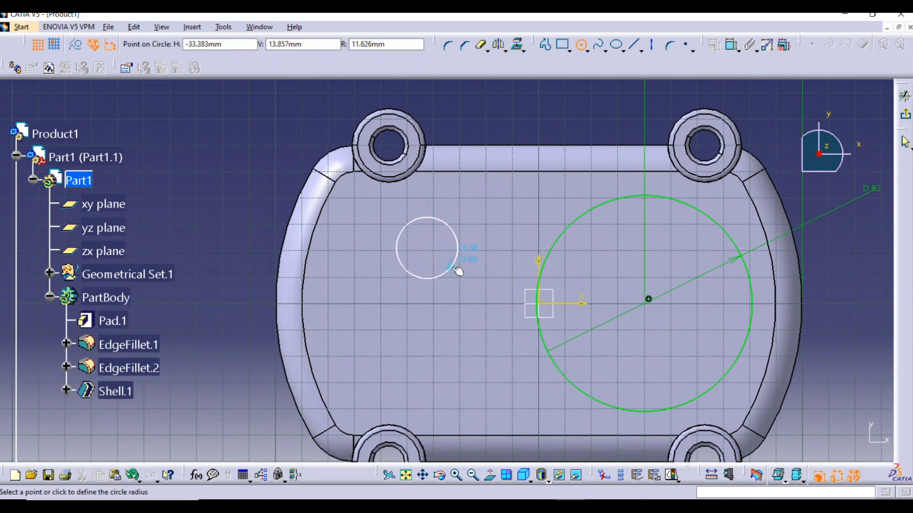
left_click(472, 287)
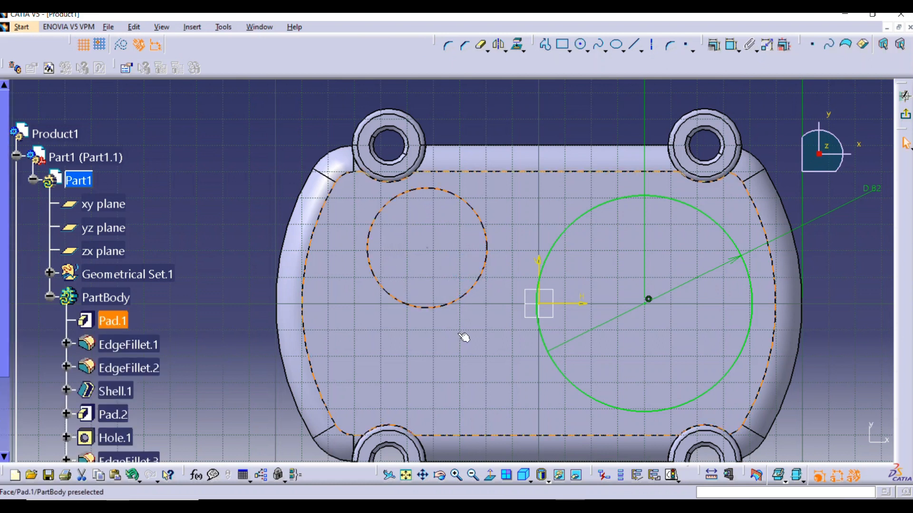
Dimension the second circle's diameter and set it to 60 mm
left_click(699, 195)
left_click(732, 45)
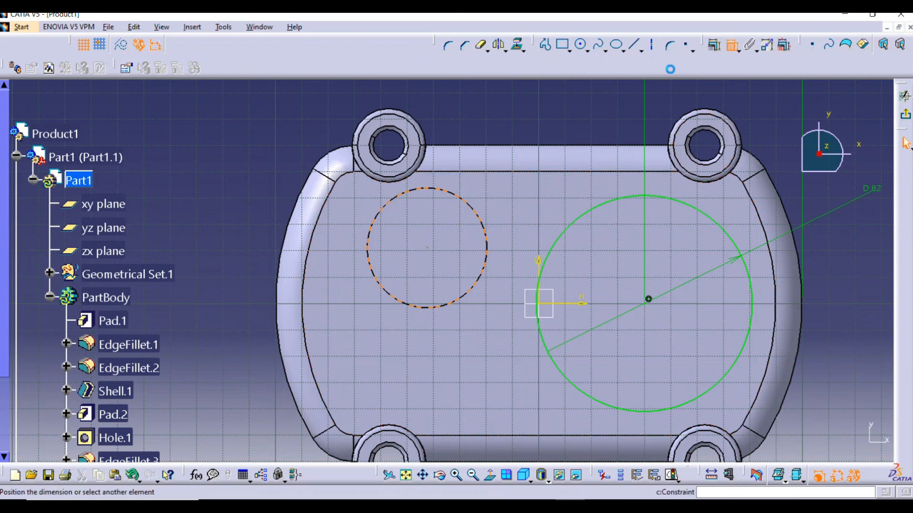
left_click(259, 172)
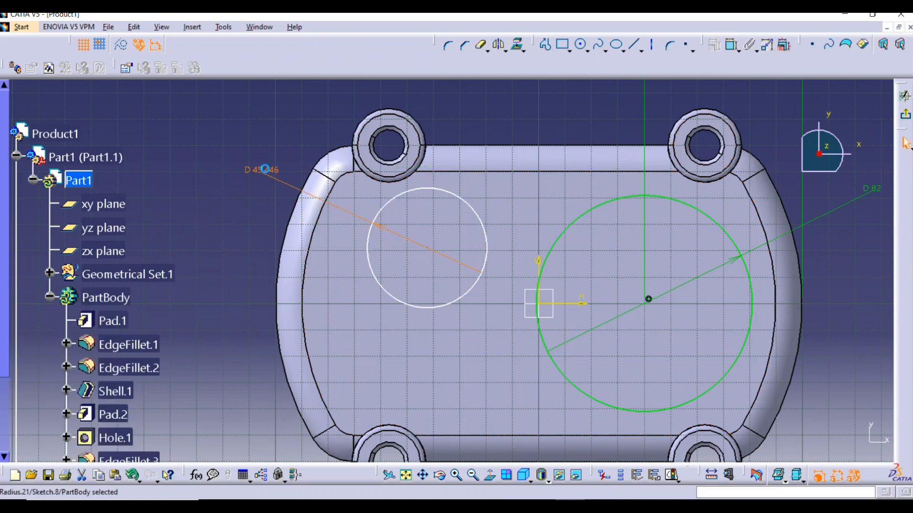
double_click(264, 169)
type("60")
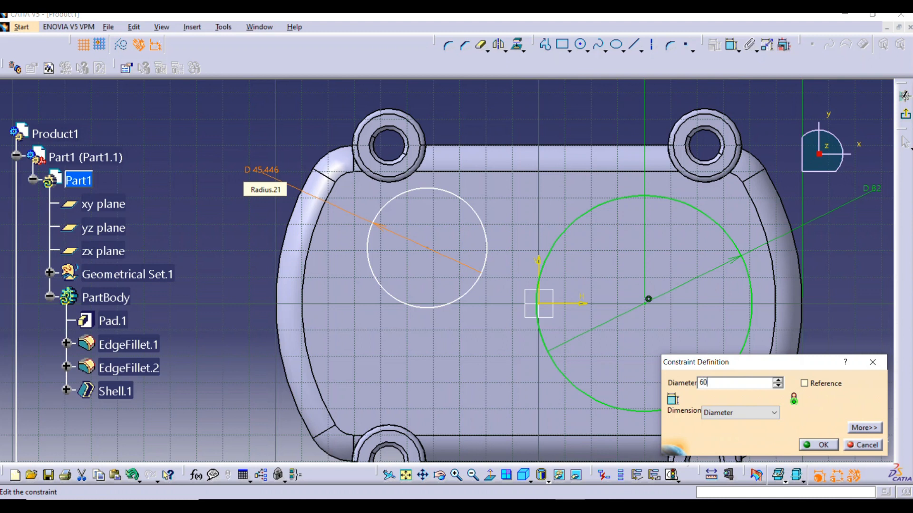
key("Return")
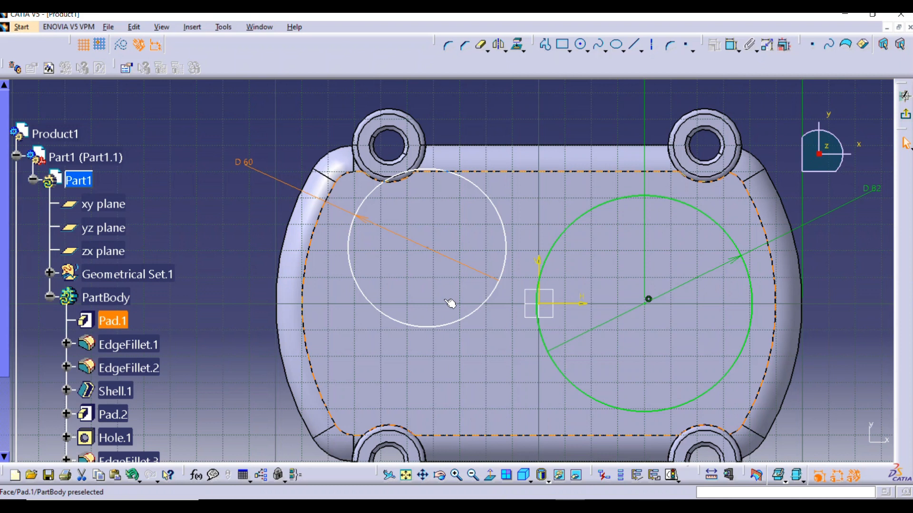
Dimension the vertical offset of the 60 mm circle's centre from the horizontal axis and set it to 15 mm
left_click(733, 45)
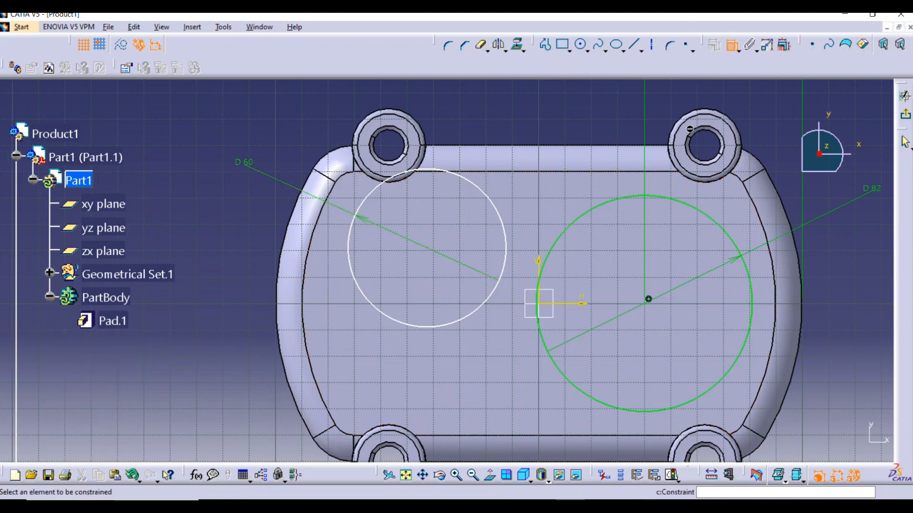
left_click(429, 249)
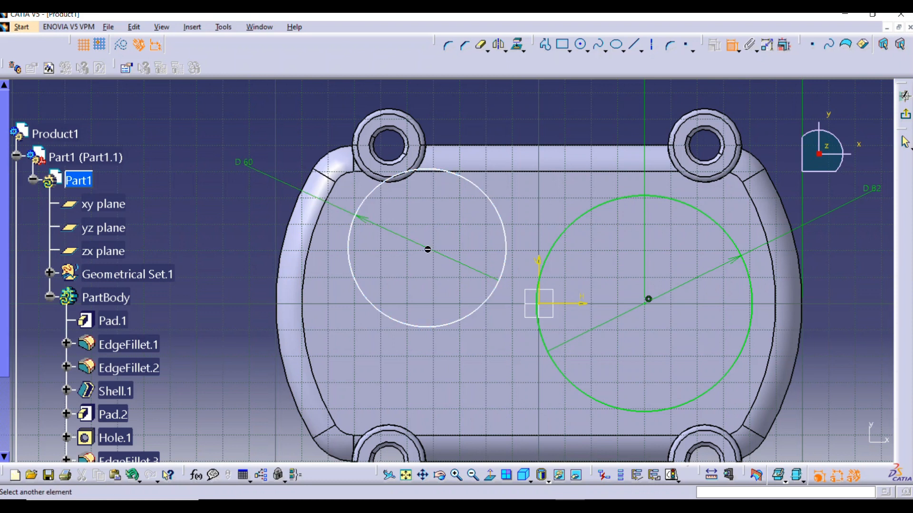
left_click(572, 304)
left_click(252, 276)
double_click(253, 277)
type("15mm")
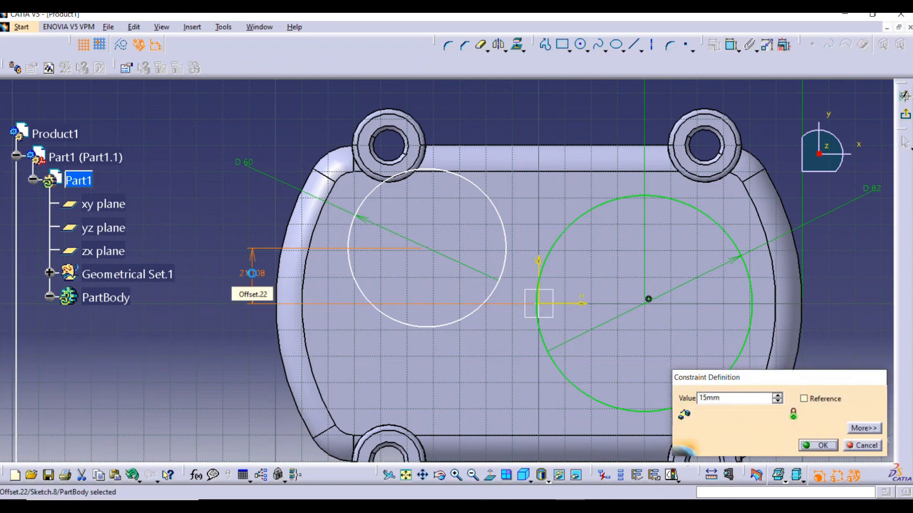
key("Return")
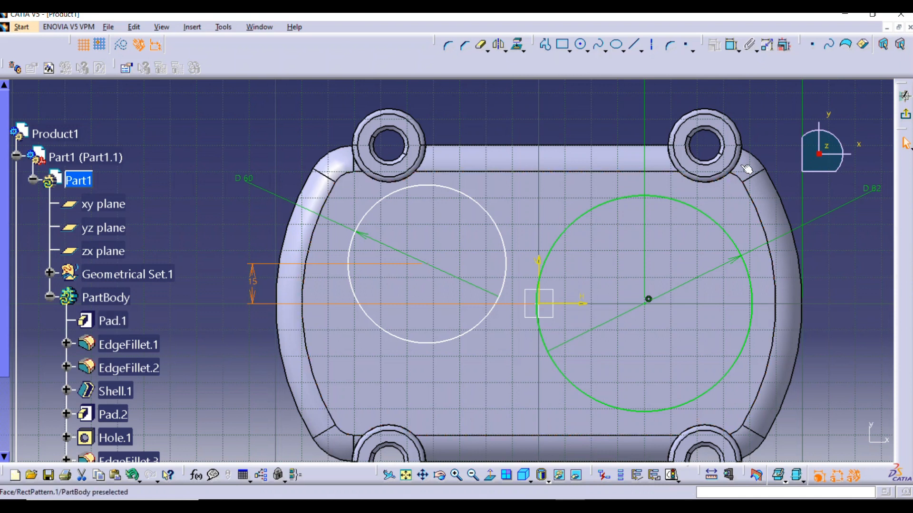
Dimension the centre distance between the two circles with a horizontal measure direction and set it to 60 mm
left_click(733, 46)
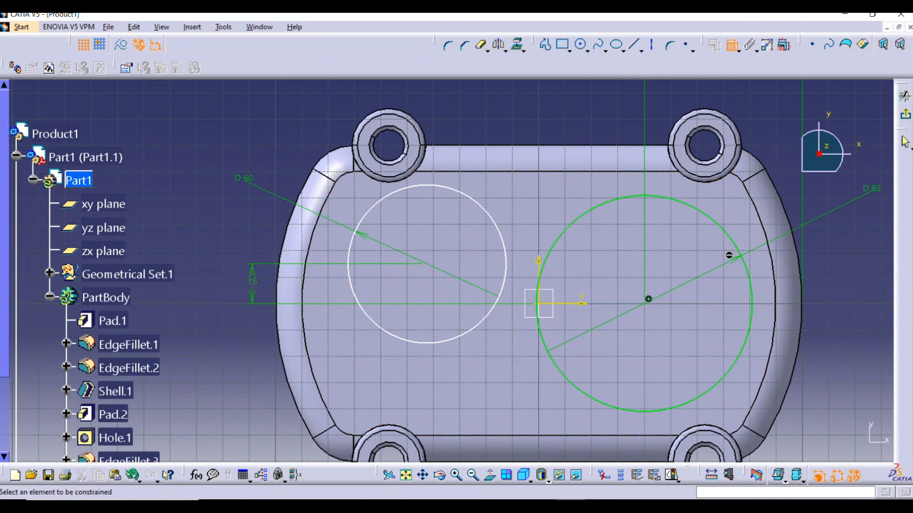
left_click(647, 306)
left_click(430, 265)
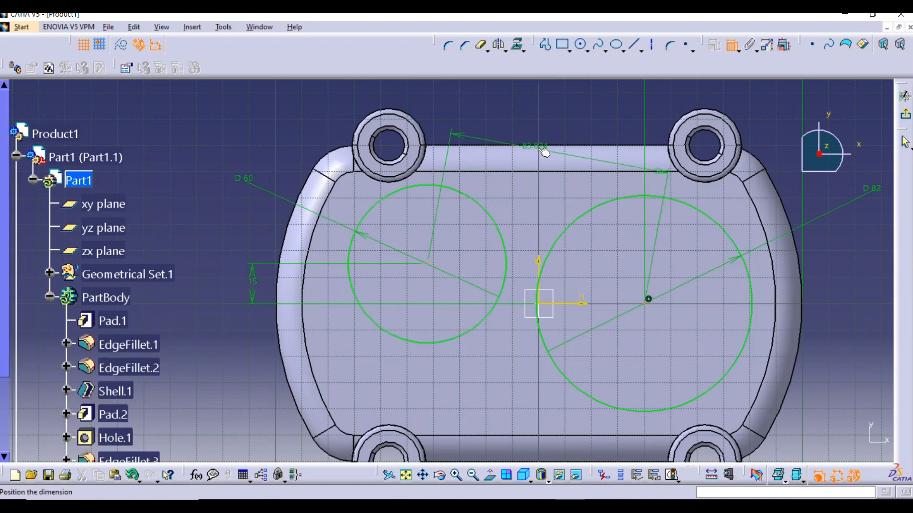
middle_click_drag(544, 150, 526, 186, "ctrl")
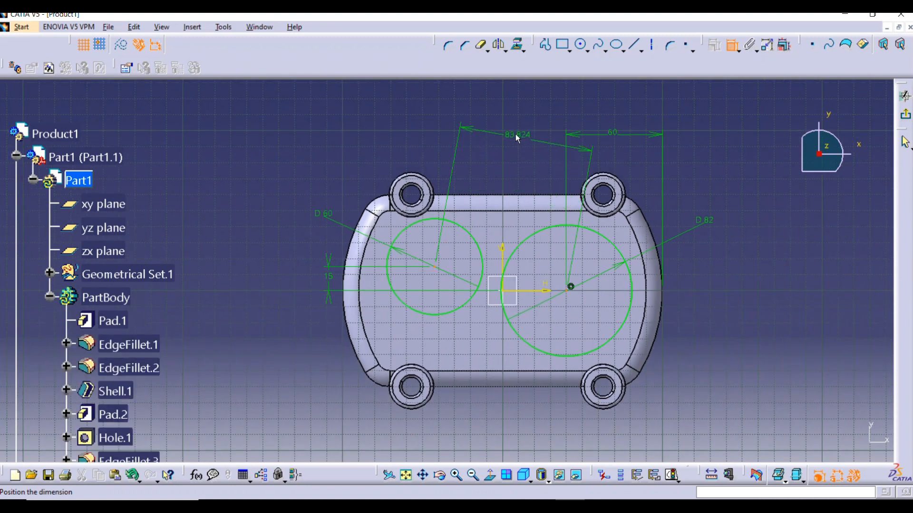
right_click(516, 134)
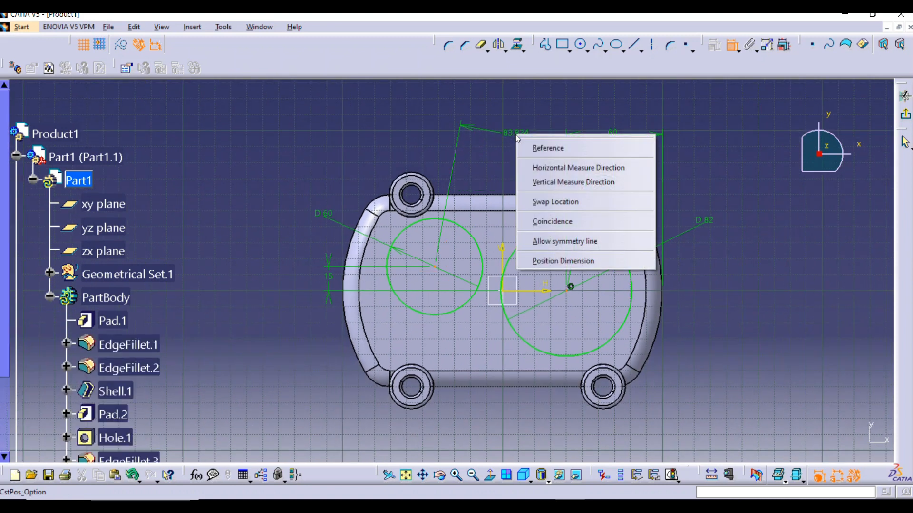
left_click(543, 168)
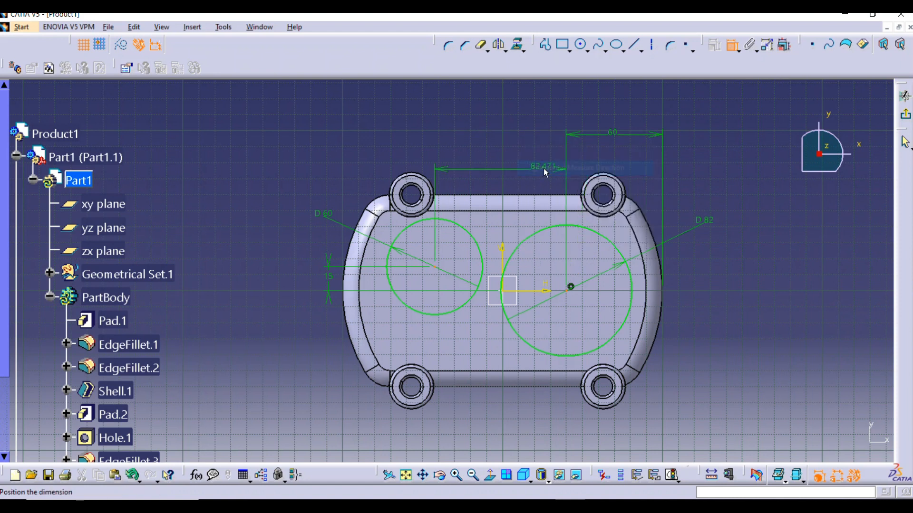
left_click(497, 145)
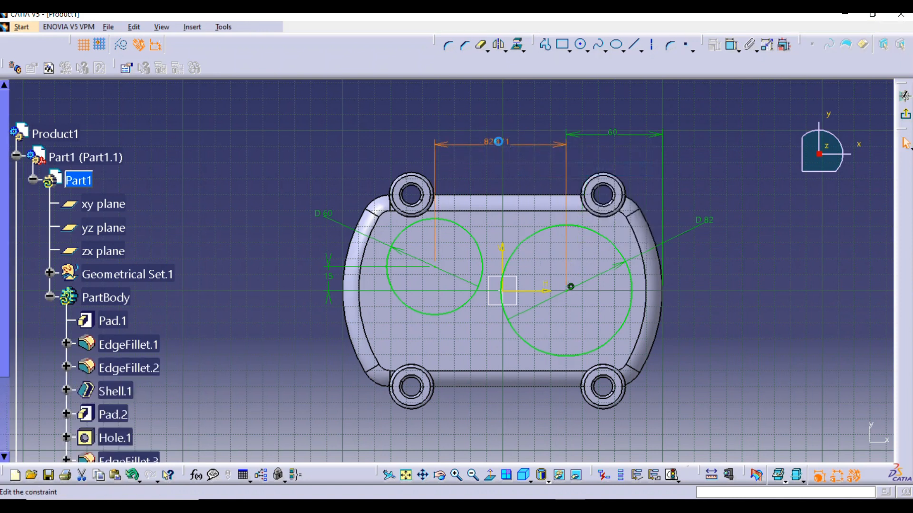
double_click(499, 143)
type("60")
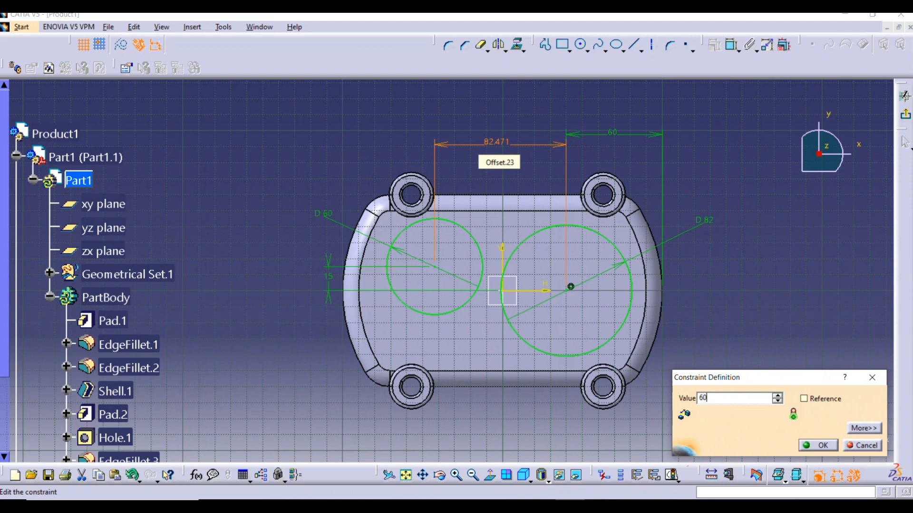
key("Return")
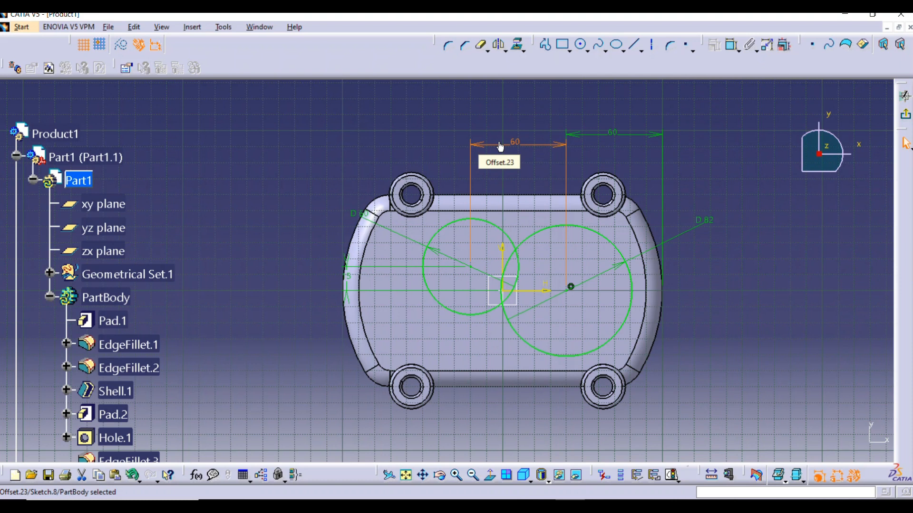
Create a trimmed corner of about 50 mm radius joining the upper sides of the two circles
mouse_move(577, 204)
middle_mouse_down("ctrl")
mouse_move(576, 176)
mouse_move(519, 192)
mouse_move(610, 191)
middle_mouse_up("ctrl")
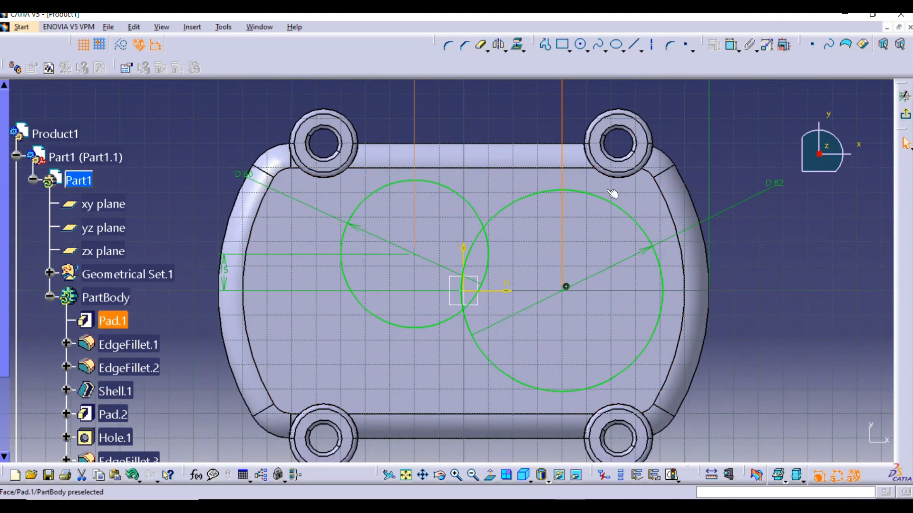
left_click(447, 46)
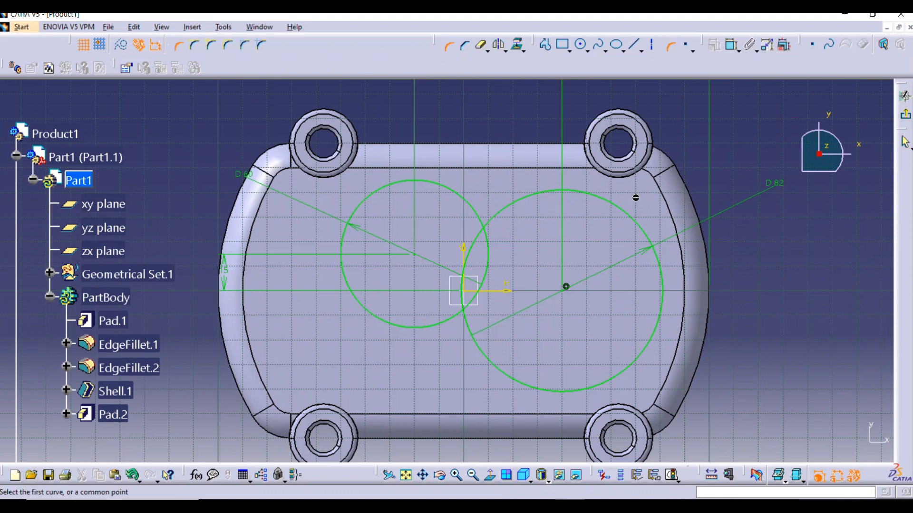
left_click(547, 194)
left_click(437, 191)
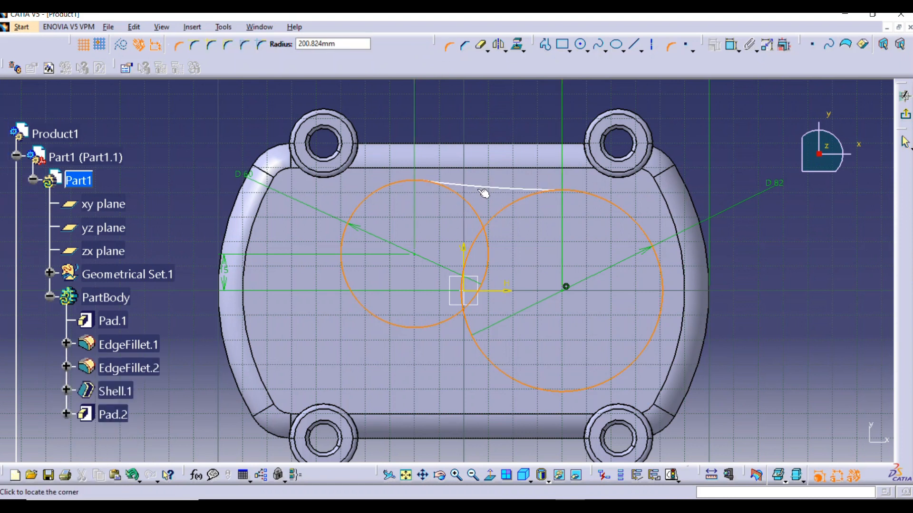
left_click(487, 199)
Close the trimmed arc of the 82 mm circle back into a full circle
middle_click_drag(504, 260, 514, 195)
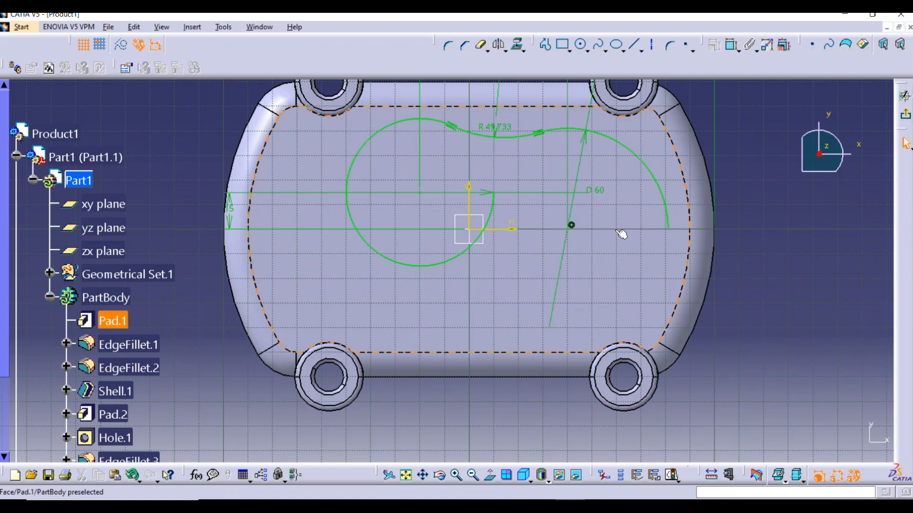
left_click(588, 50)
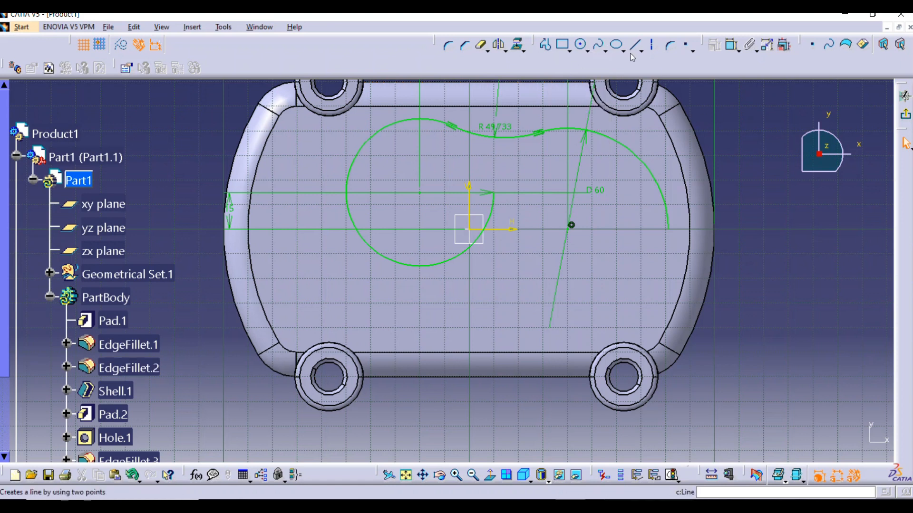
left_click(589, 51)
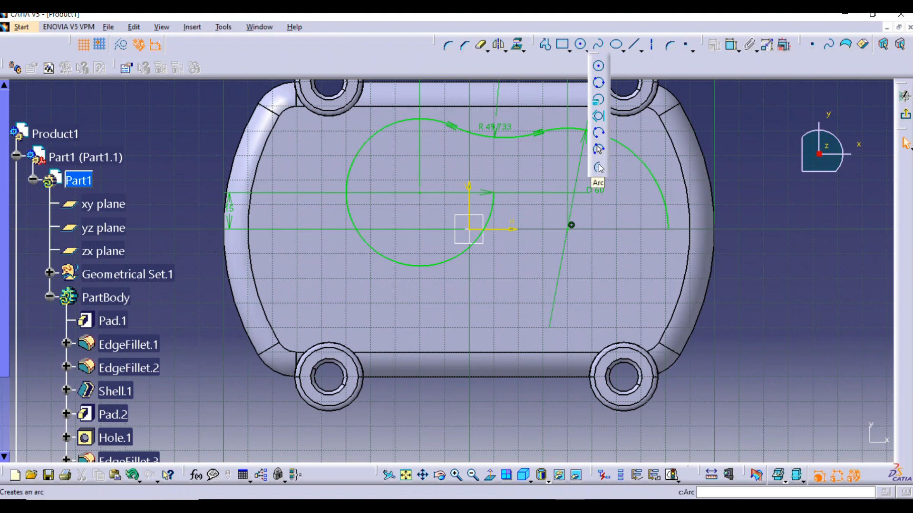
left_click(523, 49)
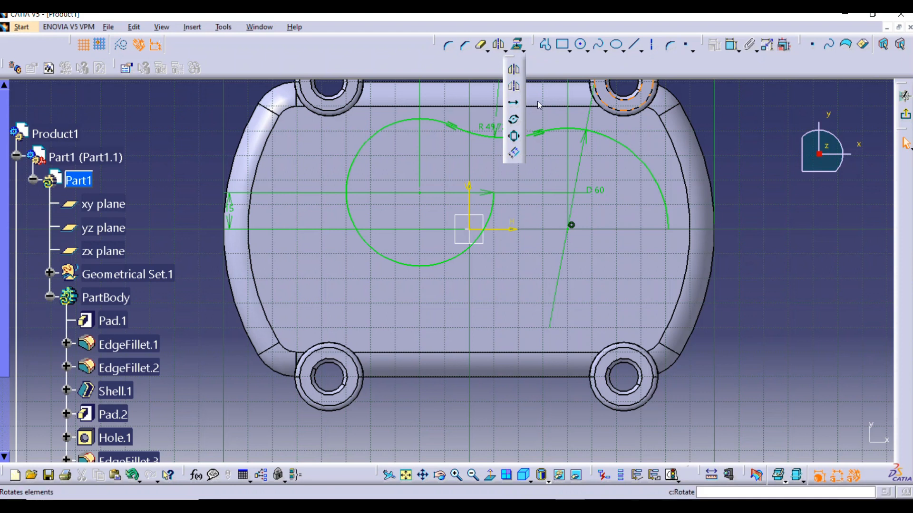
left_click(524, 51)
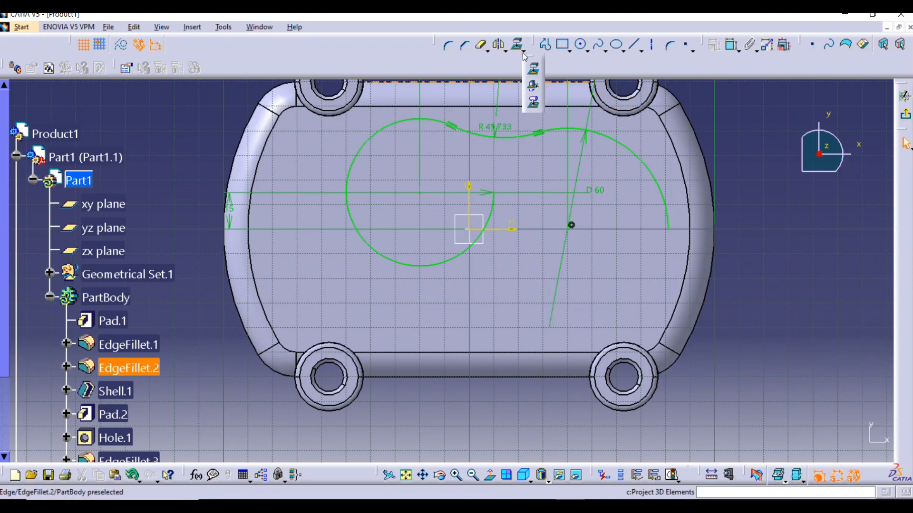
left_click(486, 50)
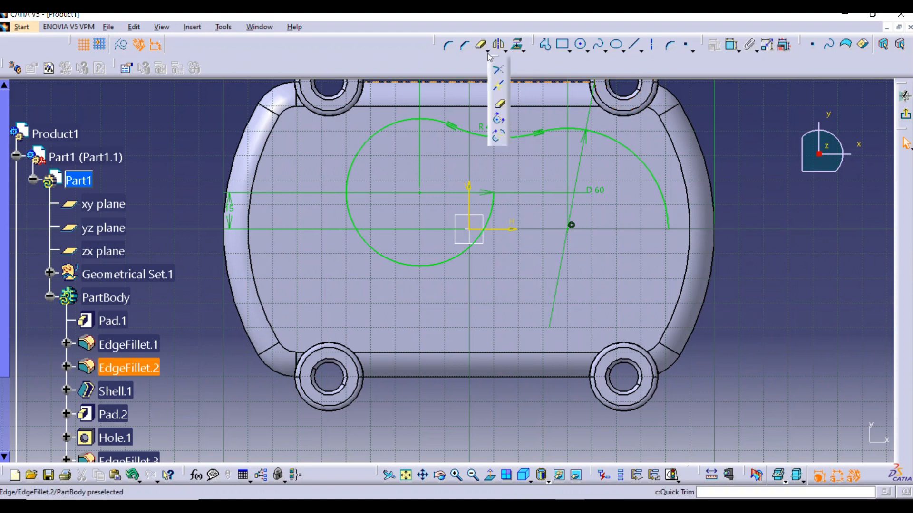
left_click(498, 120)
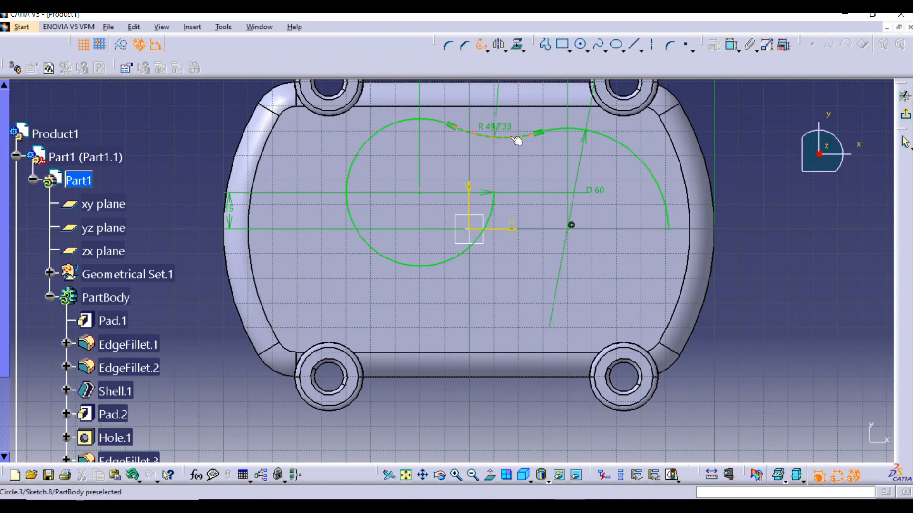
left_click(664, 189)
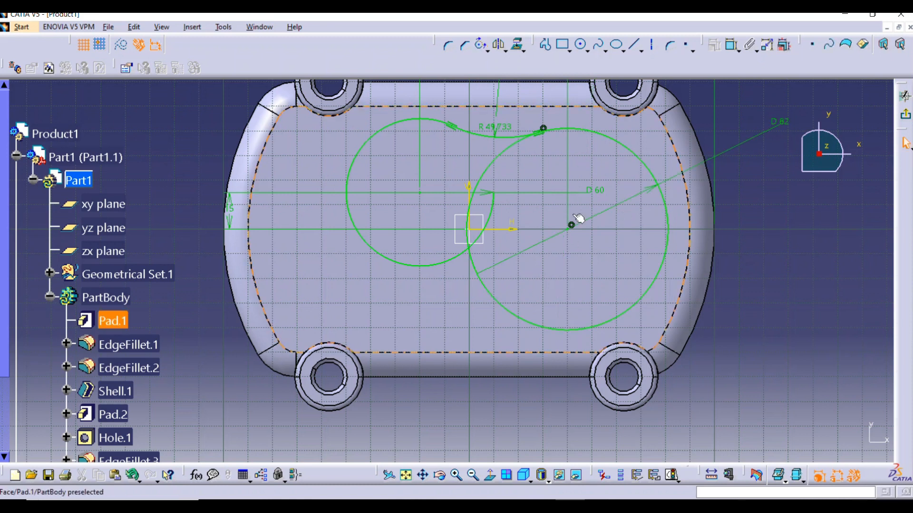
Create a trimmed corner of about 26 mm radius joining the lower sides of the two circles
left_click(447, 46)
left_click(497, 300)
left_click(426, 270)
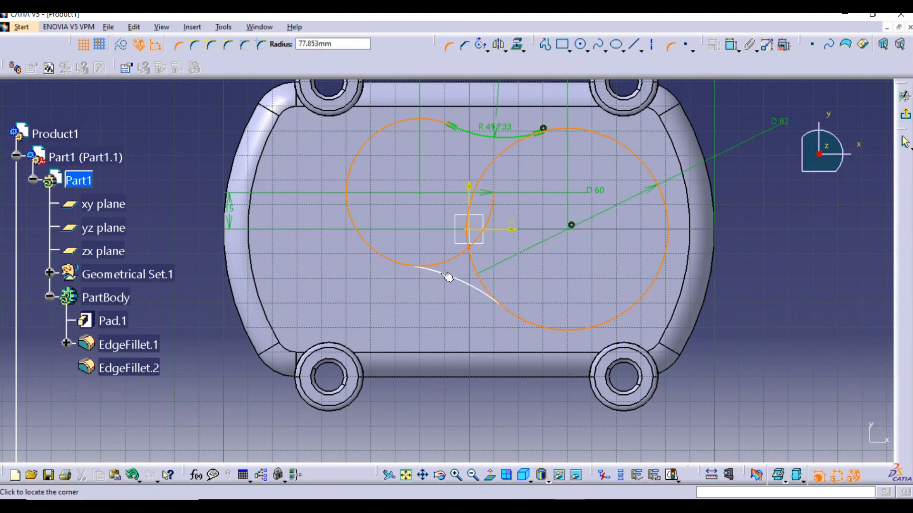
left_click(454, 268)
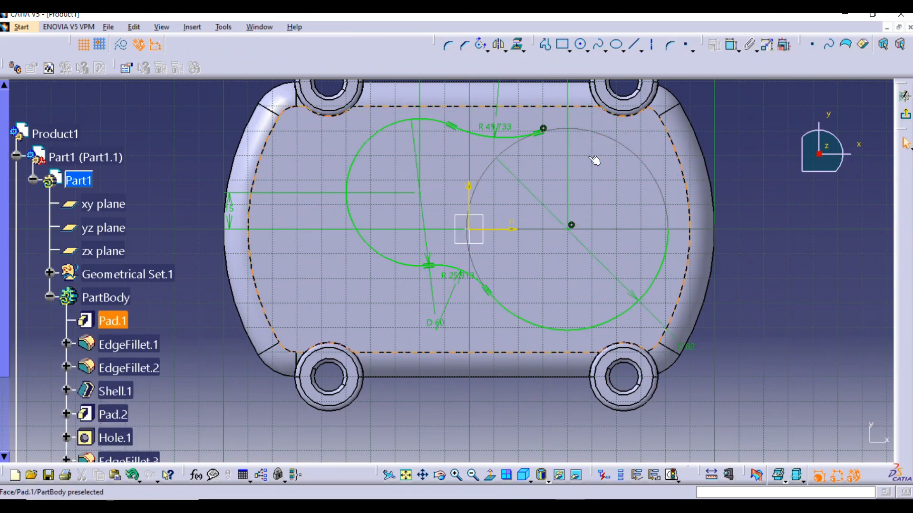
Close the 82 mm circle's arc again and quick-trim its inner portion between the two corner arcs
mouse_move(663, 234)
middle_mouse_down("ctrl")
mouse_move(684, 193)
mouse_move(723, 219)
middle_mouse_up("ctrl")
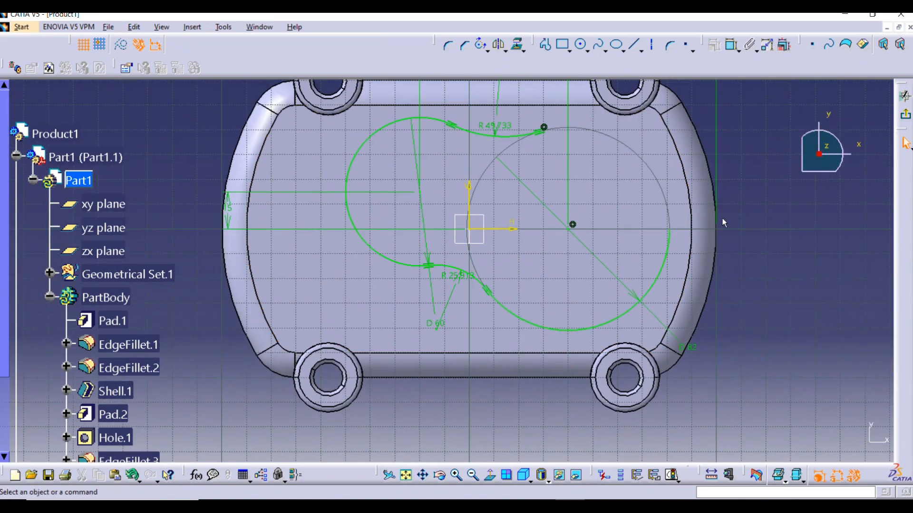
left_click(482, 48)
left_click(673, 251)
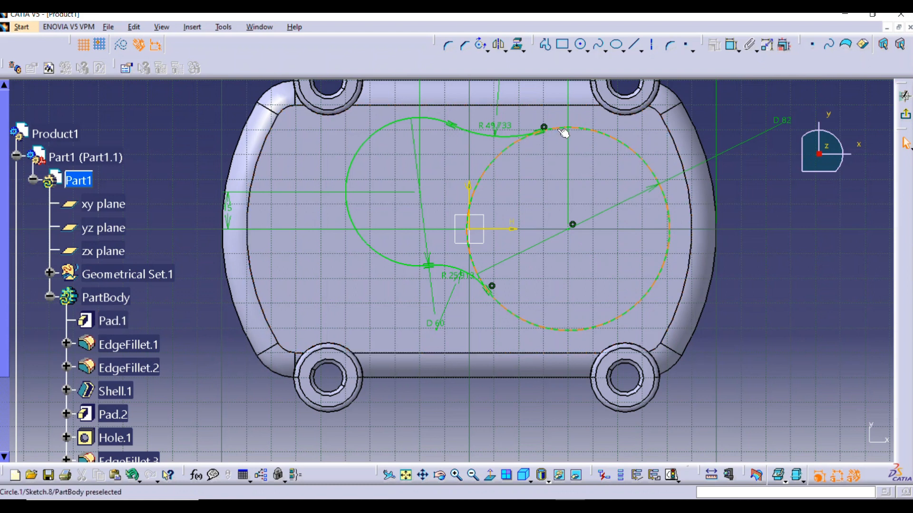
left_click(488, 50)
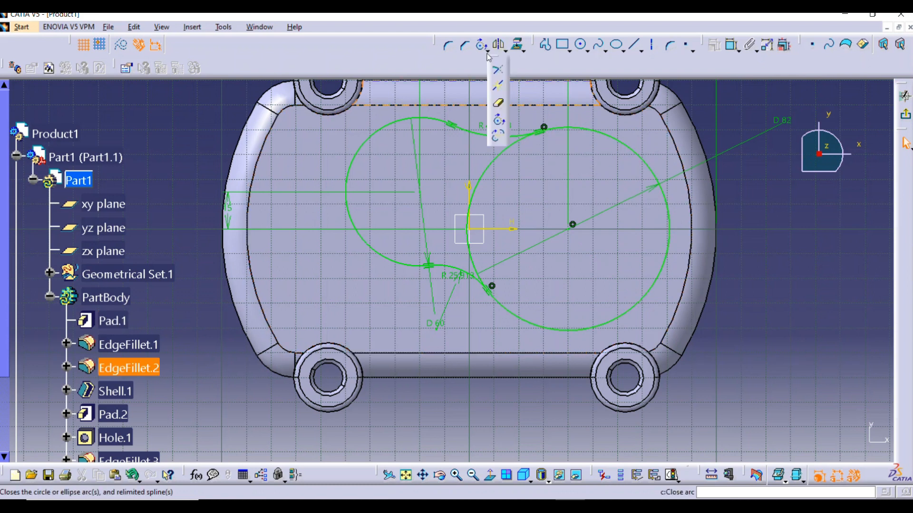
left_click(499, 107)
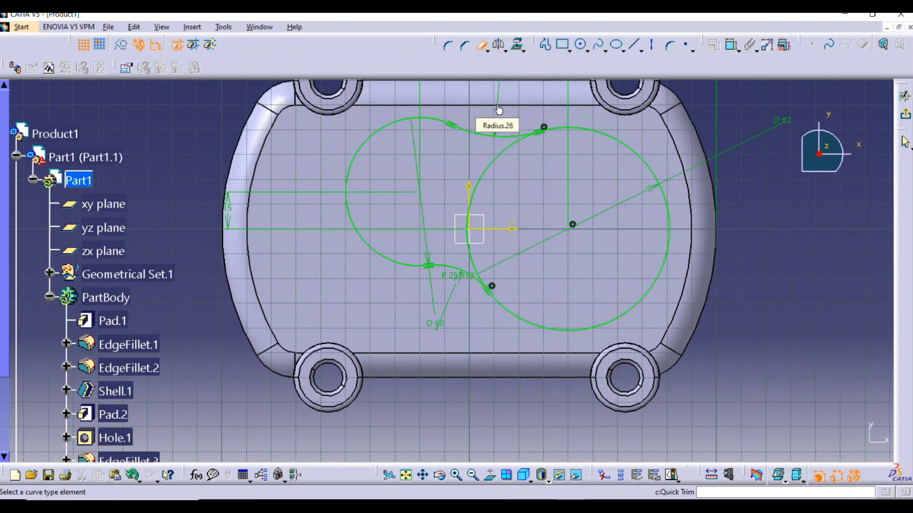
left_click(480, 185)
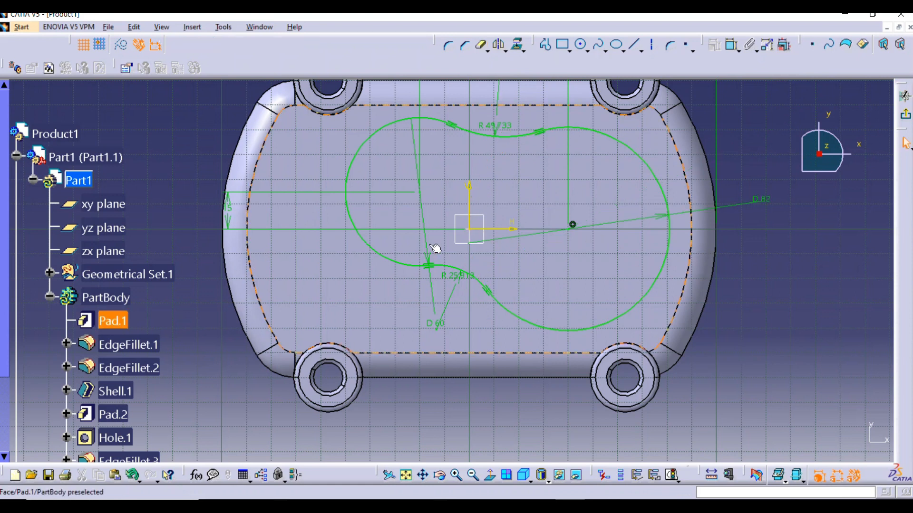
Set the radius of the lower corner arc to 10 mm
mouse_move(450, 246)
middle_mouse_down("ctrl")
mouse_move(502, 200)
mouse_move(495, 265)
middle_mouse_up("ctrl")
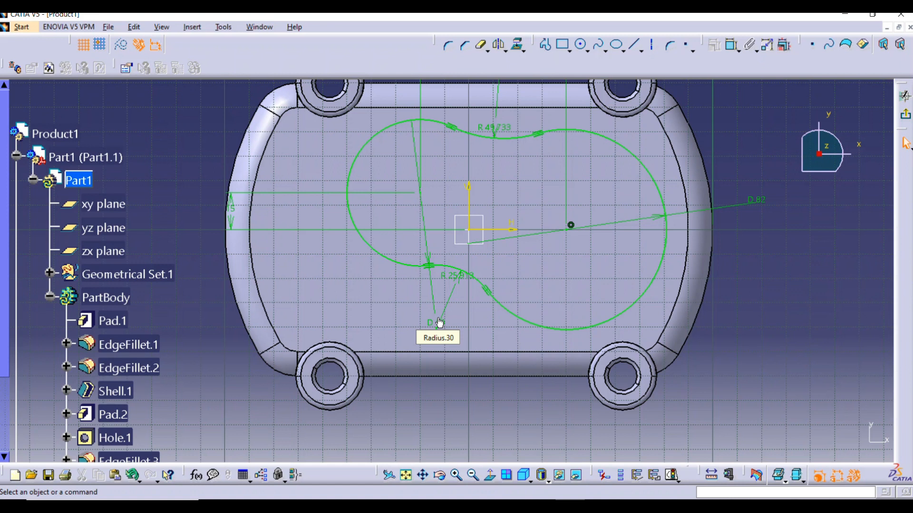
mouse_move(406, 401)
middle_mouse_down("ctrl")
mouse_move(504, 297)
mouse_move(502, 246)
mouse_move(531, 189)
middle_mouse_up("ctrl")
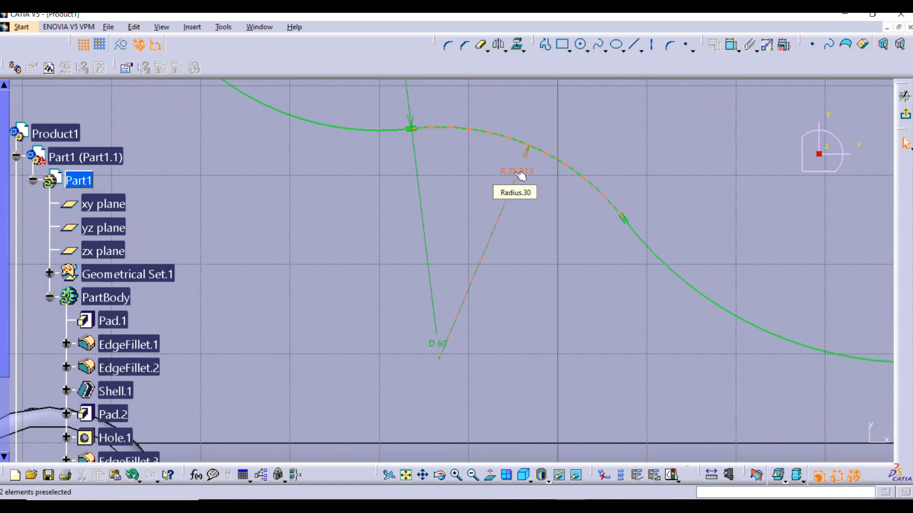
double_click(515, 175)
type("30")
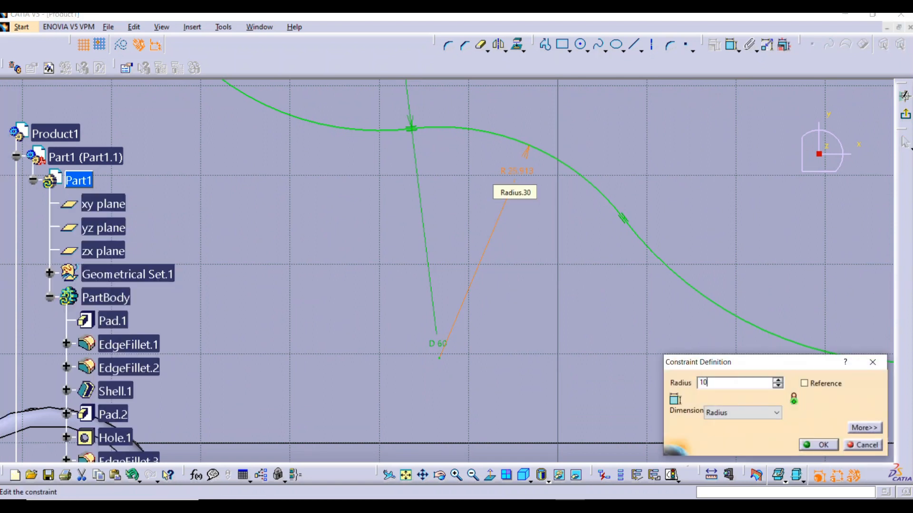
key("Return")
Set the radius of the upper corner arc between the two circles to 10 mm
mouse_move(550, 179)
middle_mouse_down("ctrl")
mouse_move(562, 220)
mouse_move(550, 255)
mouse_move(531, 182)
mouse_move(540, 91)
mouse_move(529, 275)
mouse_move(566, 193)
middle_mouse_up("ctrl")
double_click(597, 167)
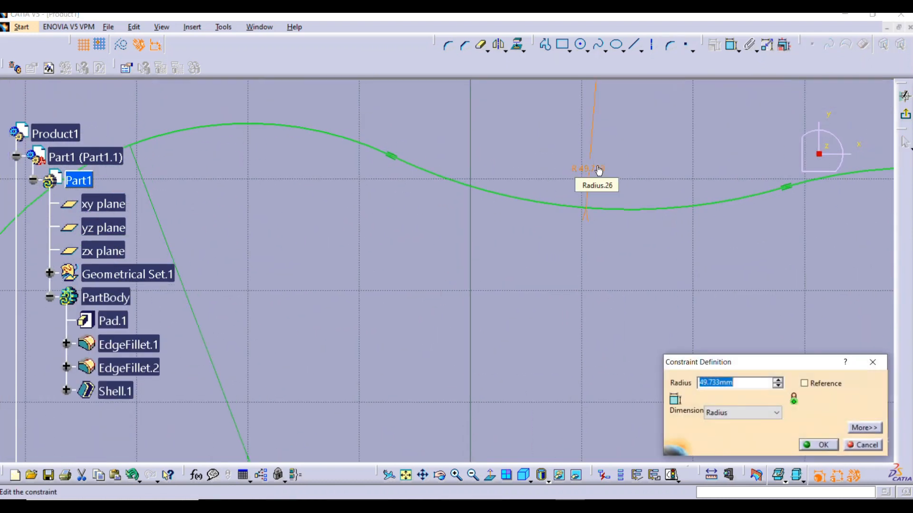
type("10")
key("Return")
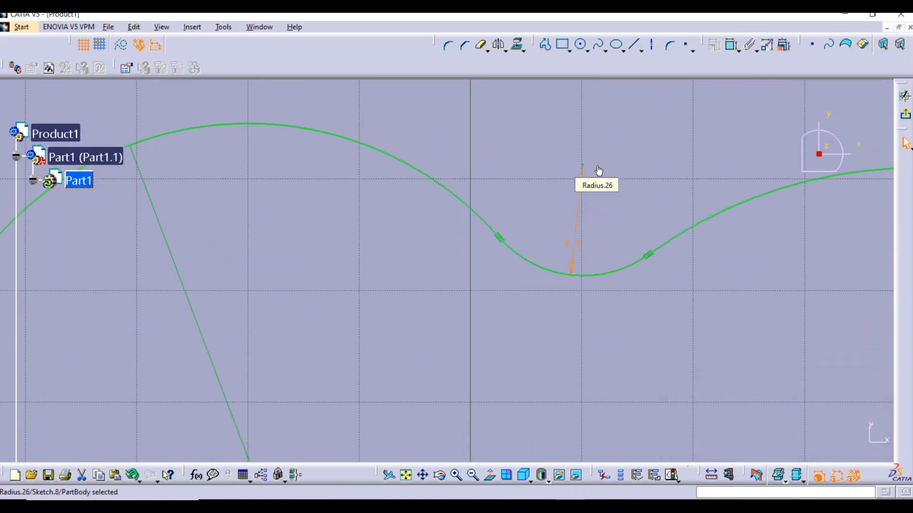
Exit the sketch and pad the blended two-circle profile 15 mm outward from the closed face
mouse_move(570, 173)
middle_mouse_down("ctrl")
mouse_move(535, 312)
mouse_move(563, 230)
mouse_move(582, 225)
middle_mouse_up("ctrl")
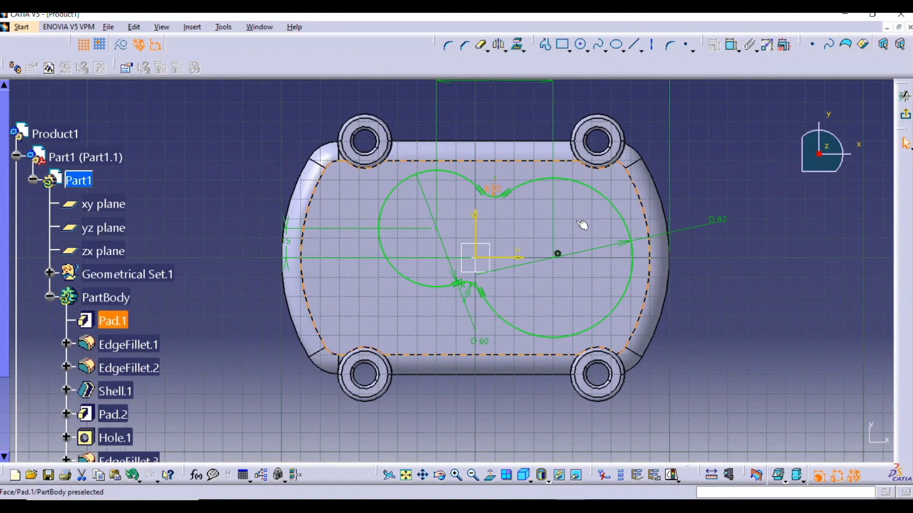
left_click(906, 117)
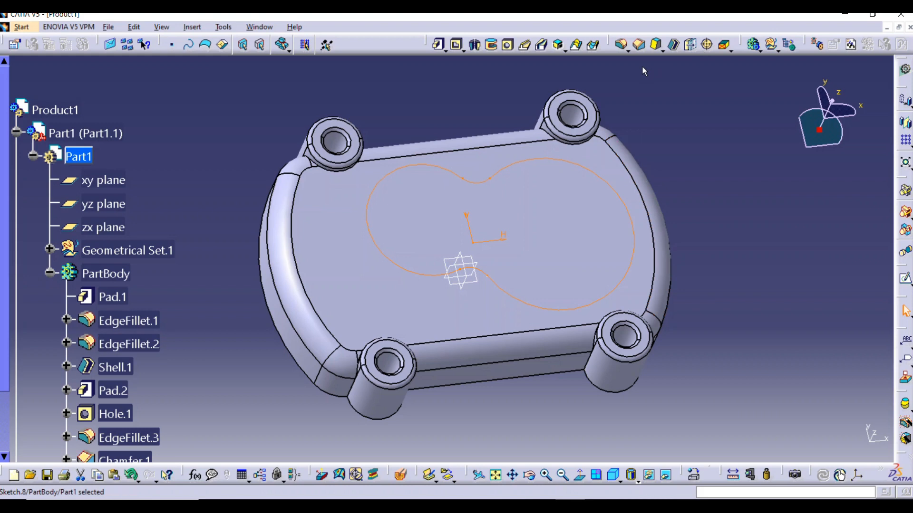
left_click(438, 44)
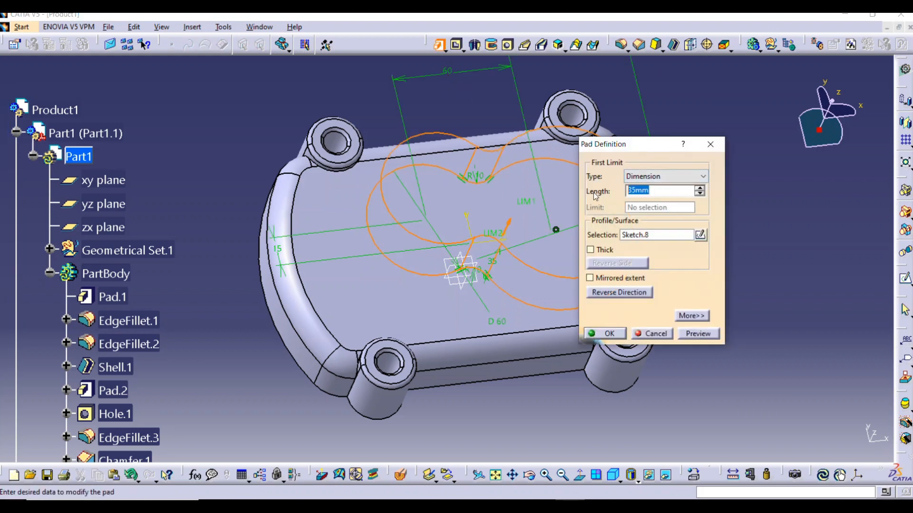
type("15")
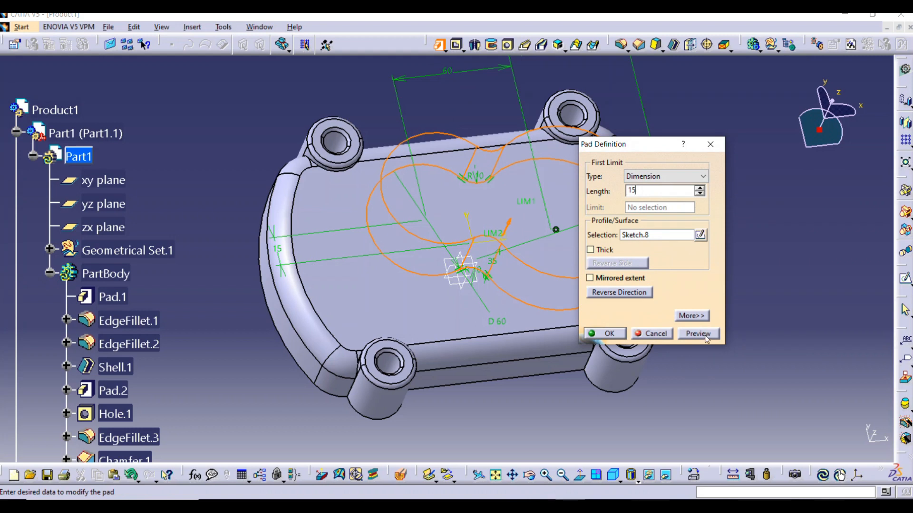
left_click(698, 334)
left_click(608, 334)
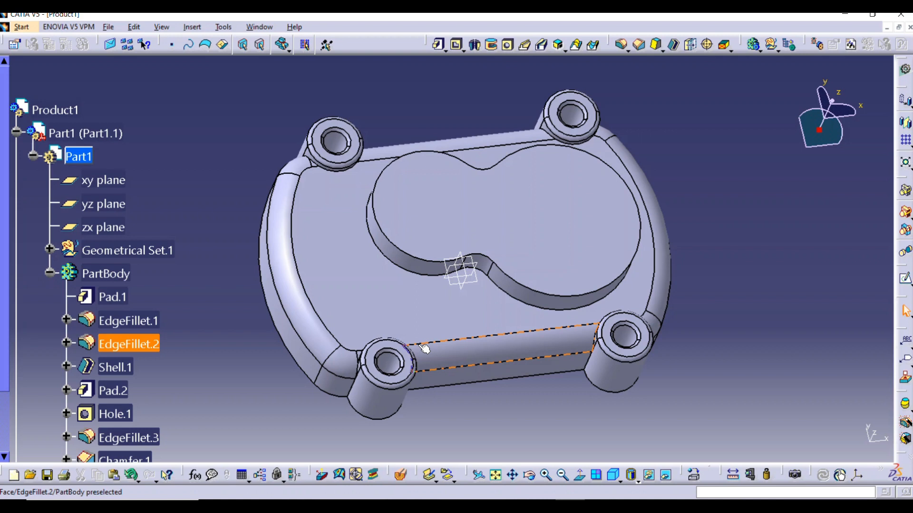
Start a new sketch on the xy plane
middle_click_drag(343, 299, 340, 110)
middle_click_drag(588, 179, 486, 295)
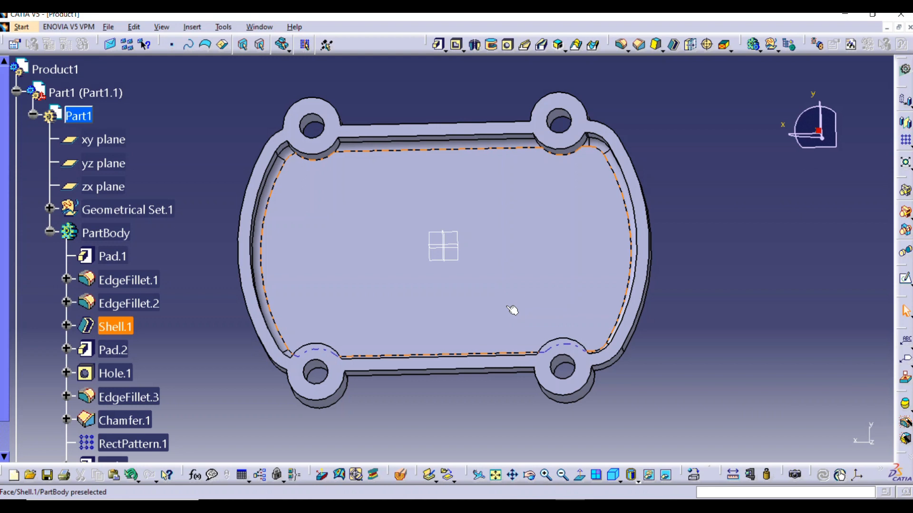
middle_click_drag(345, 206, 438, 235)
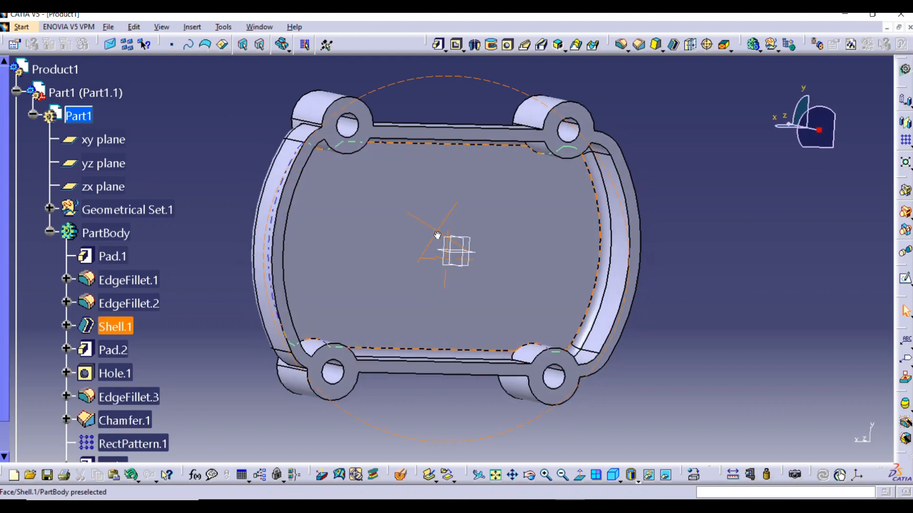
middle_click_drag(307, 143, 422, 202)
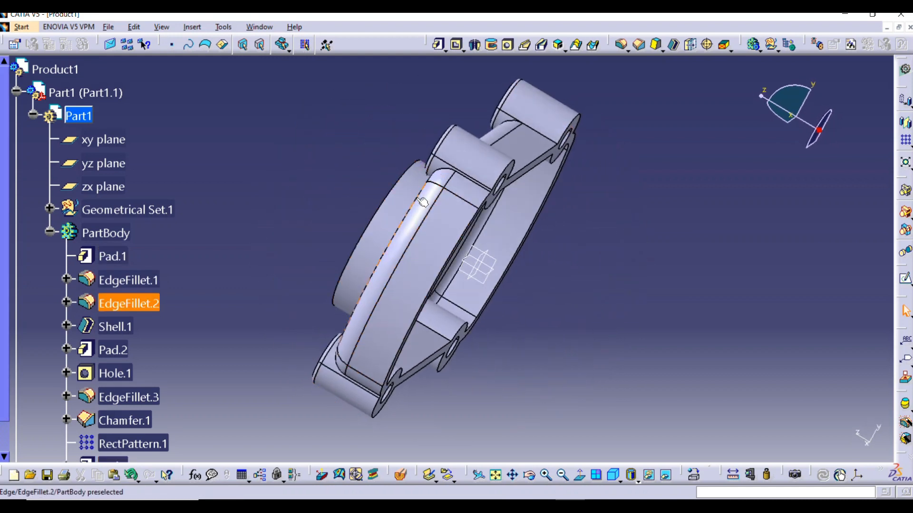
middle_click_drag(439, 287, 318, 206)
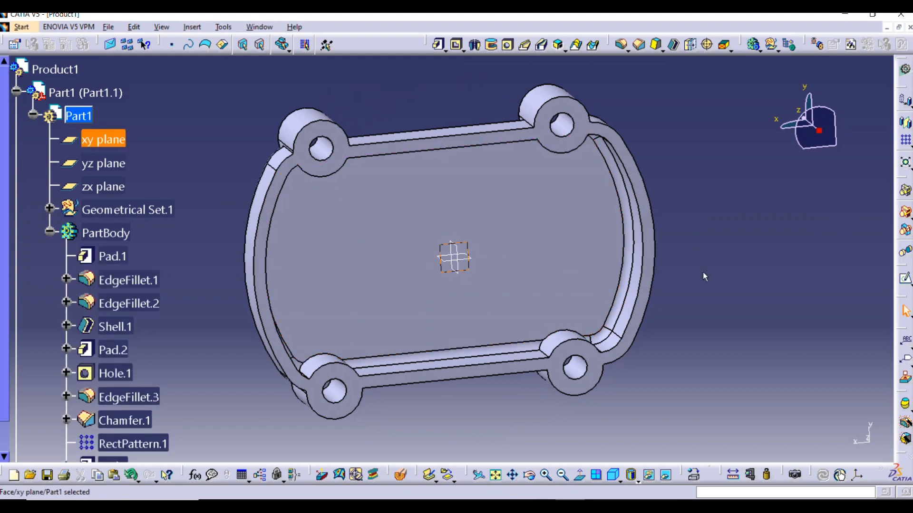
left_click(454, 256)
left_click(904, 157)
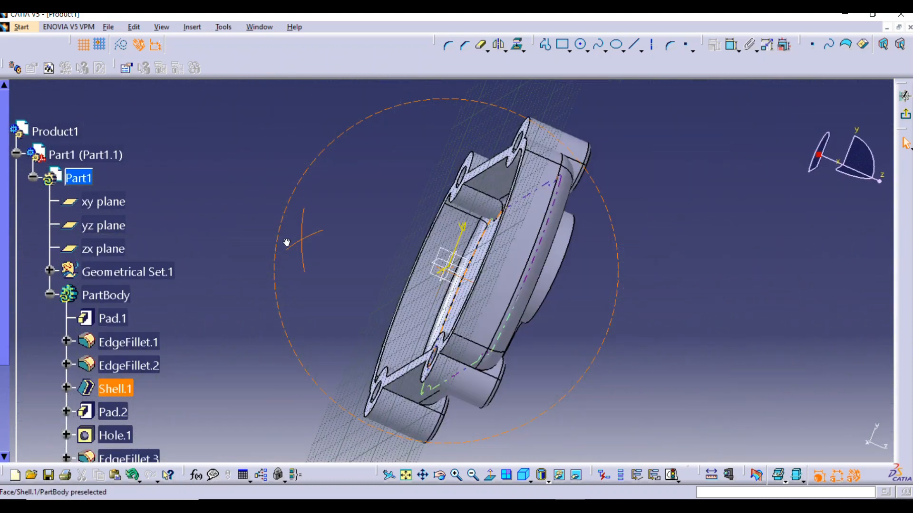
Orient the view normal to the sketch from the open side and sketch a circle of about 9.3 mm radius near the upper-right boss
middle_click_drag(287, 243, 244, 299)
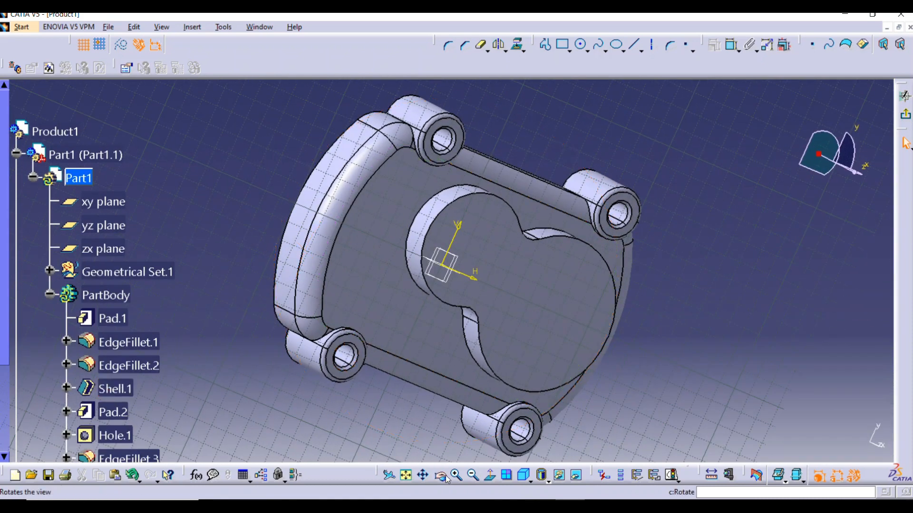
left_click(490, 475)
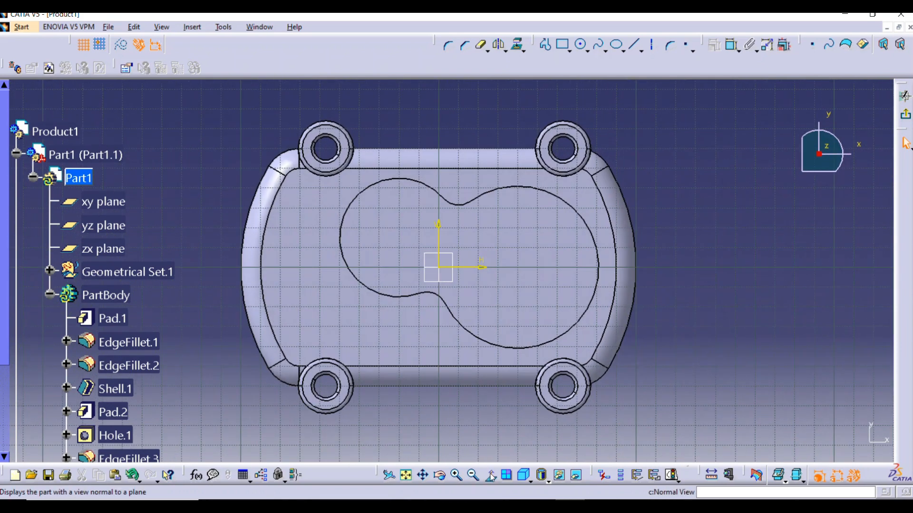
left_click(490, 476)
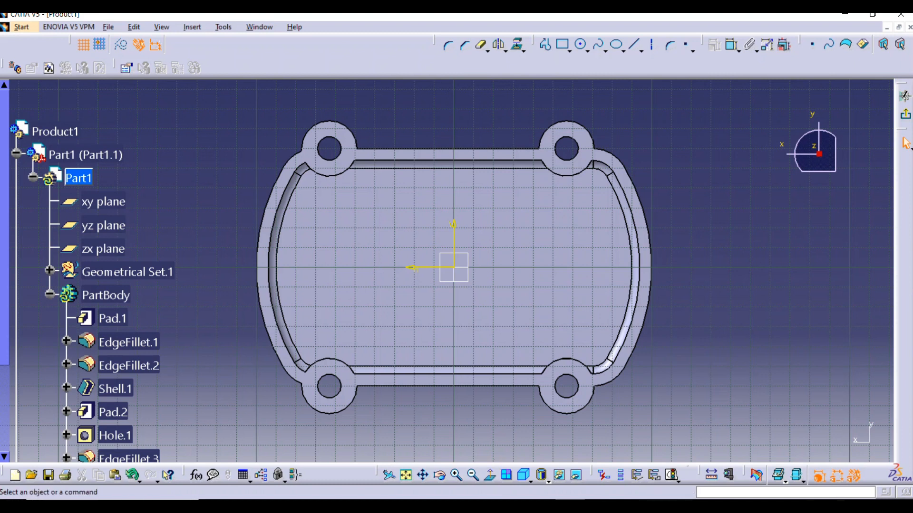
left_click(581, 46)
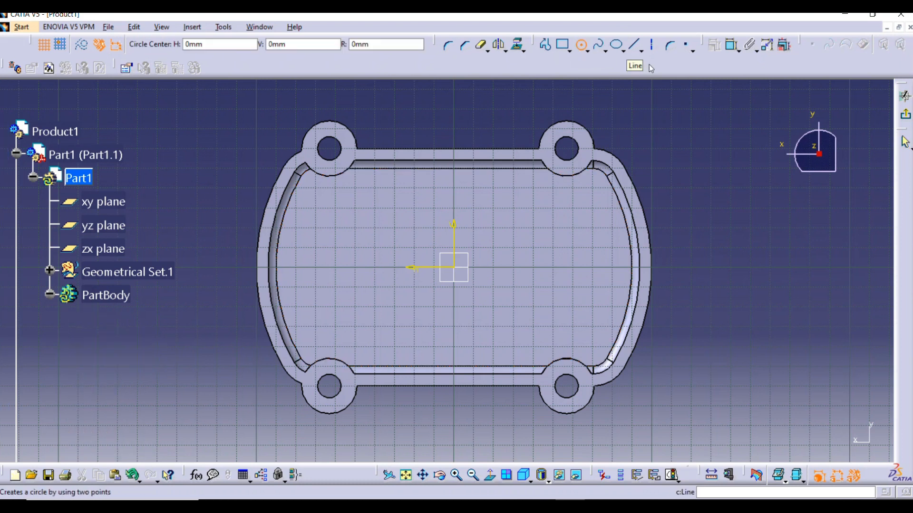
left_click(546, 209)
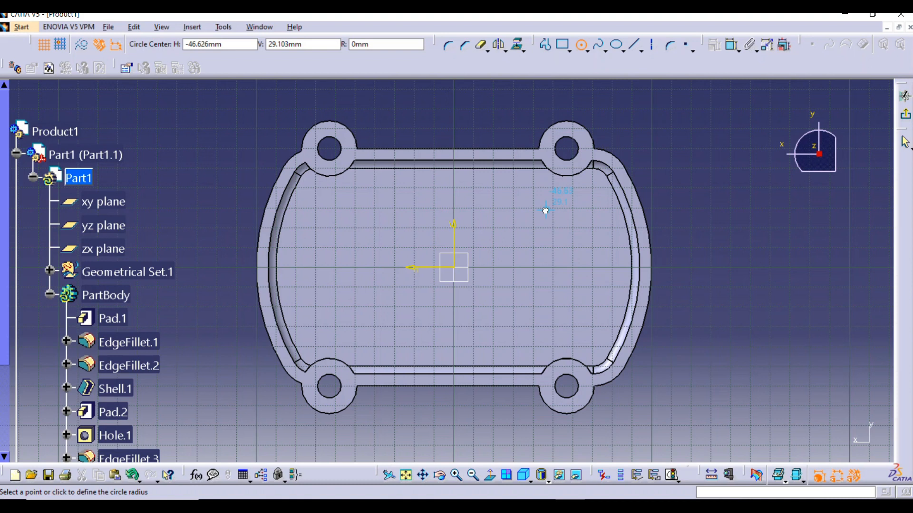
left_click(568, 223)
left_click(568, 222)
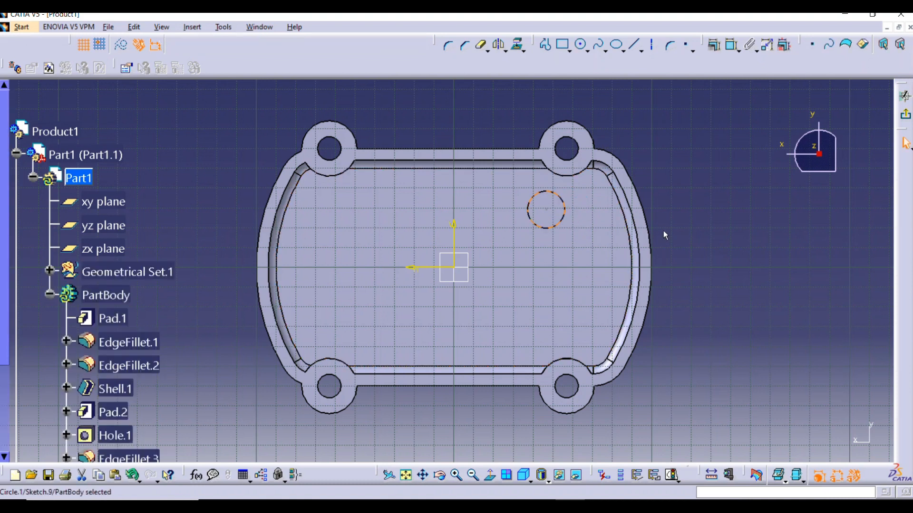
Constrain the sketched circle coincident with the smaller round edge of the blended pad on the closed face
mouse_move(651, 224)
middle_mouse_down()
mouse_move(501, 267)
mouse_move(328, 279)
mouse_move(508, 259)
mouse_move(578, 212)
mouse_move(615, 222)
mouse_move(381, 261)
mouse_move(288, 292)
mouse_move(389, 258)
middle_mouse_up()
middle_click_drag(546, 256, 732, 239)
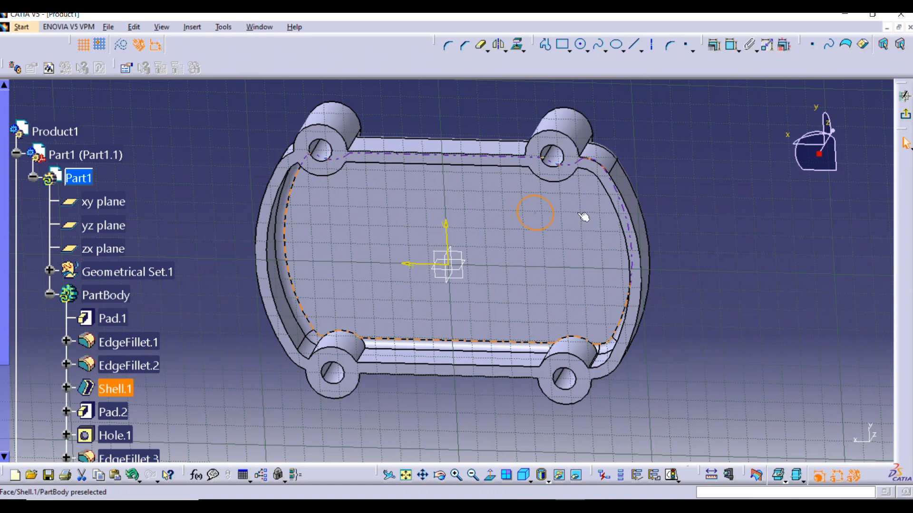
middle_click_drag(547, 190, 418, 292)
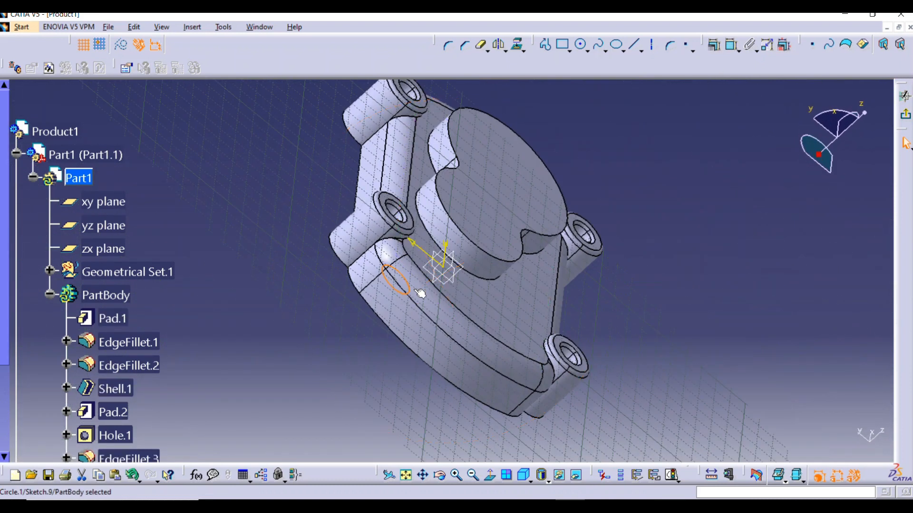
left_click(474, 275)
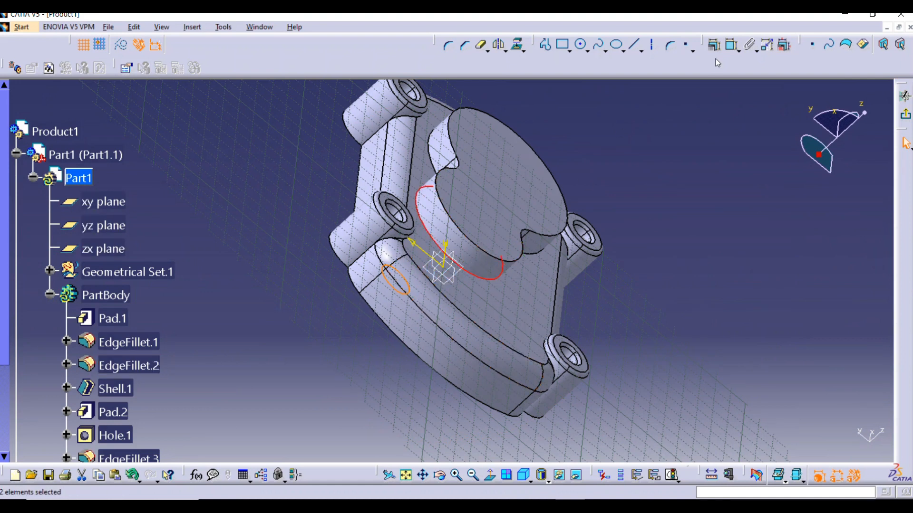
left_click(713, 45)
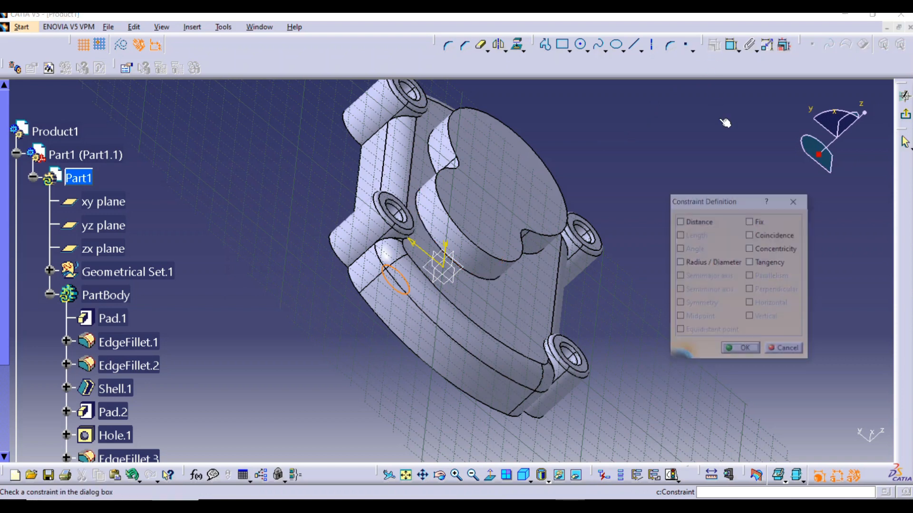
left_click(750, 234)
middle_click_drag(661, 219, 359, 206)
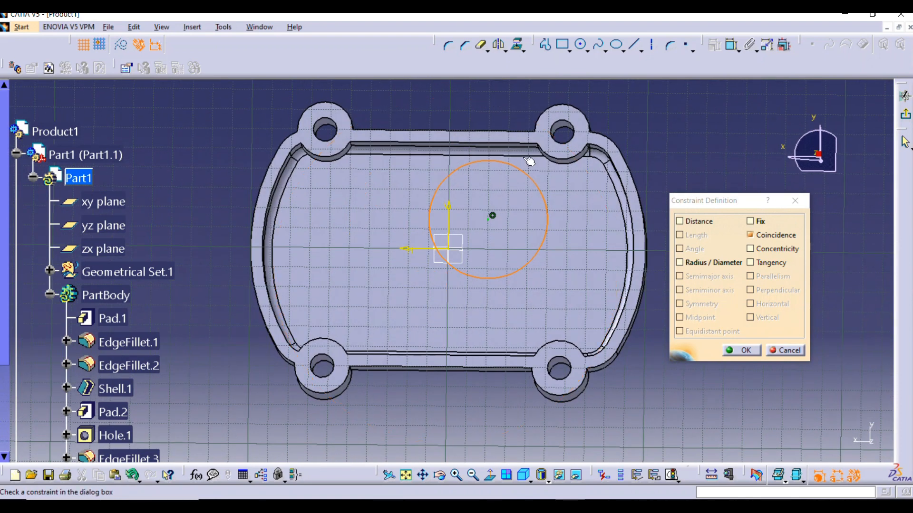
left_click(742, 350)
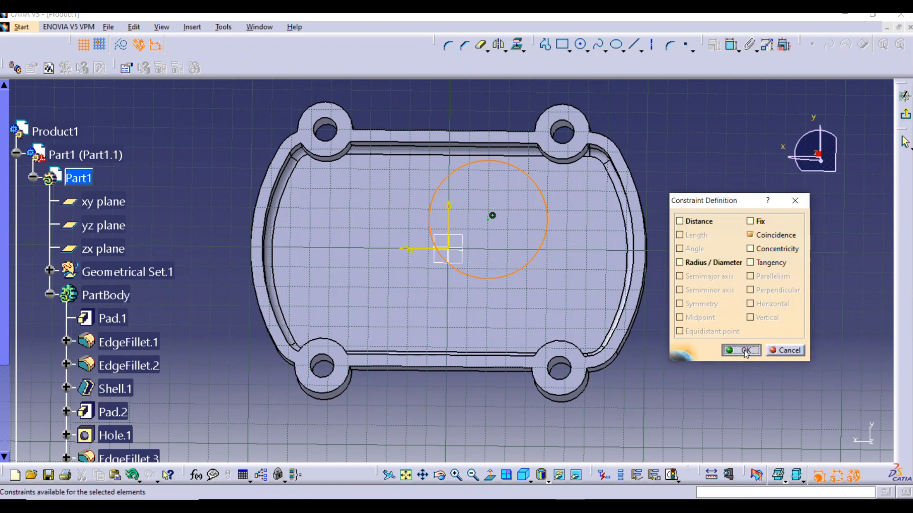
Sketch a second circle of about 23.6 mm radius beside the first, on the other side of the vertical axis
left_click(581, 44)
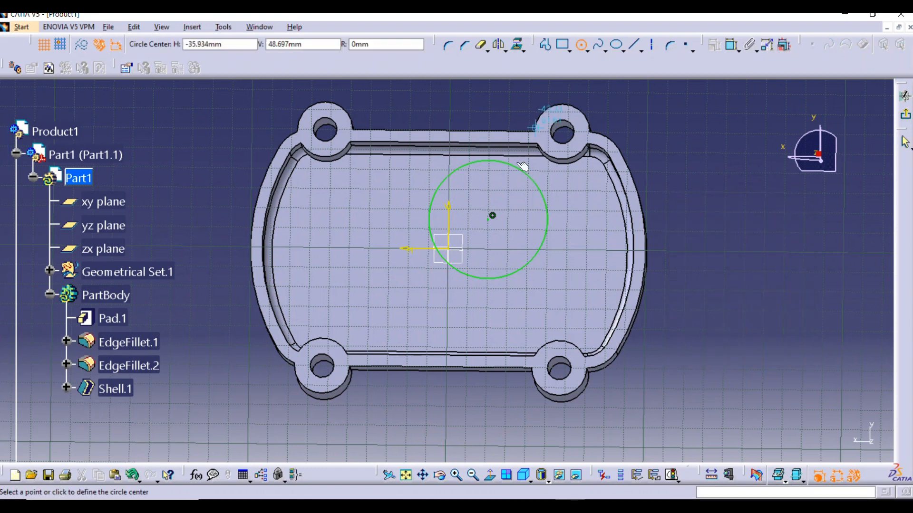
left_click(359, 262)
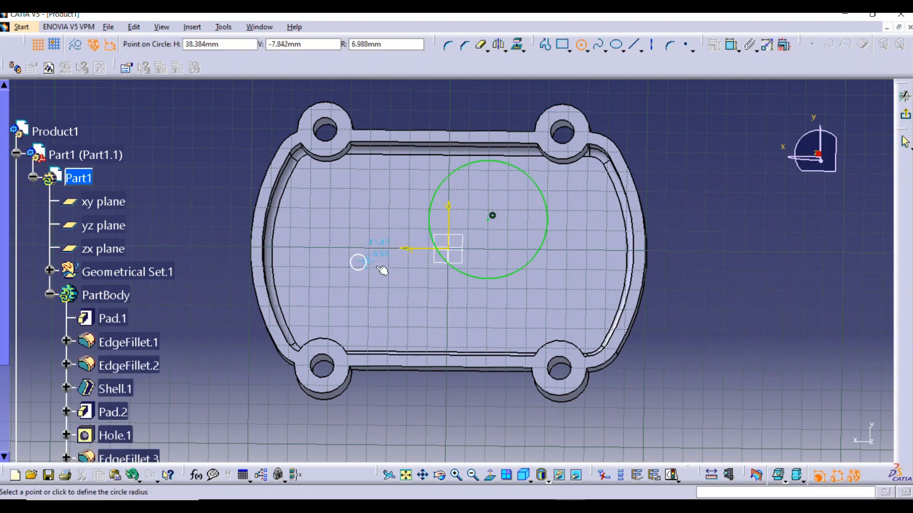
left_click(404, 287)
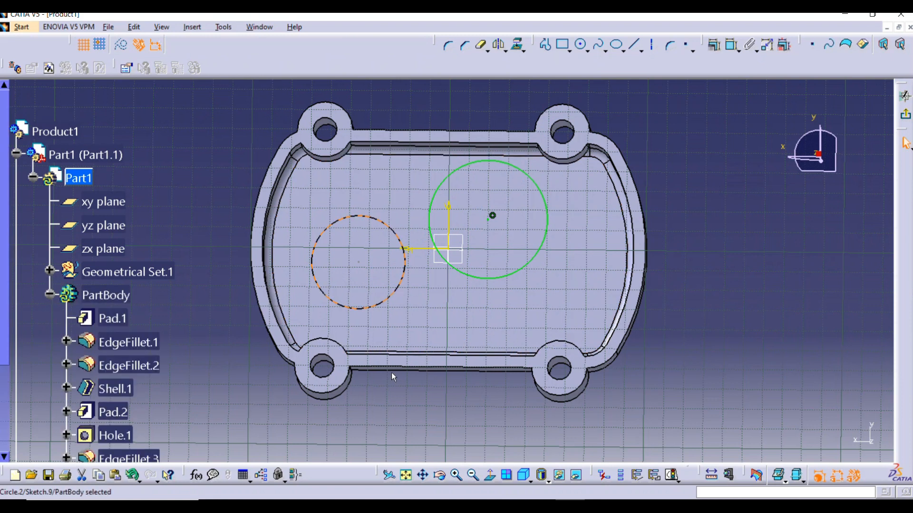
Constrain the second circle coincident with the larger round edge of the blended pad
middle_click_drag(314, 222, 605, 310)
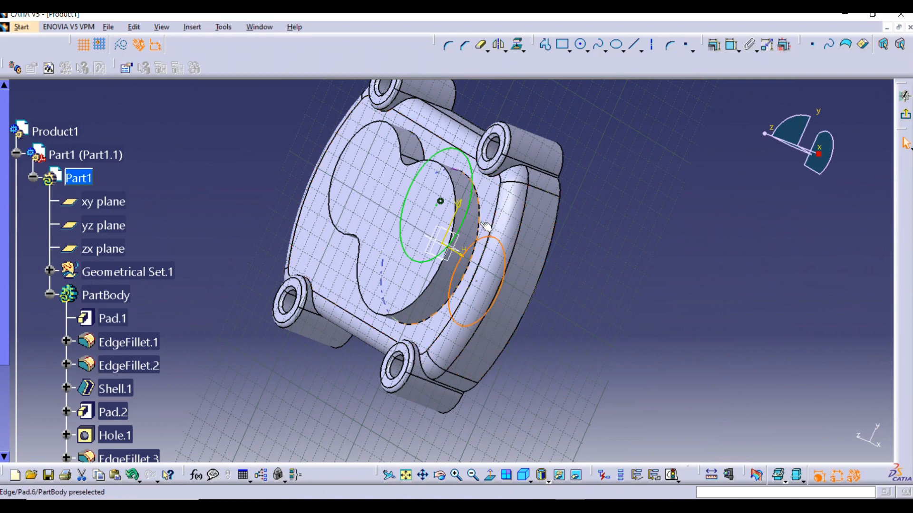
middle_click_drag(488, 228, 366, 256)
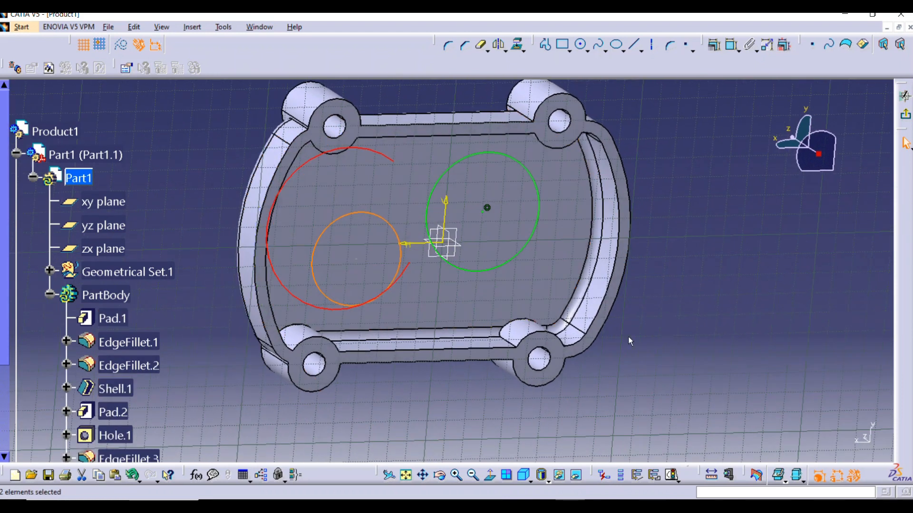
left_click(715, 44)
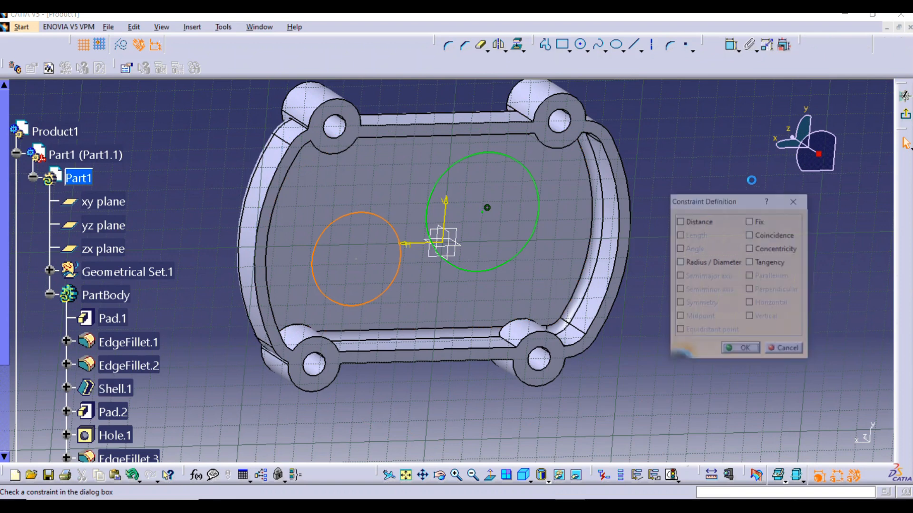
left_click(750, 235)
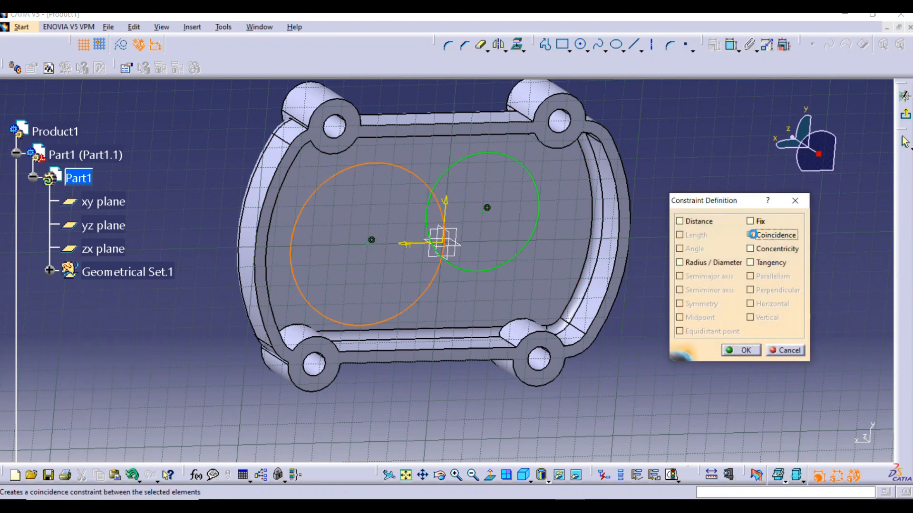
left_click(740, 349)
middle_click_drag(740, 283, 605, 291)
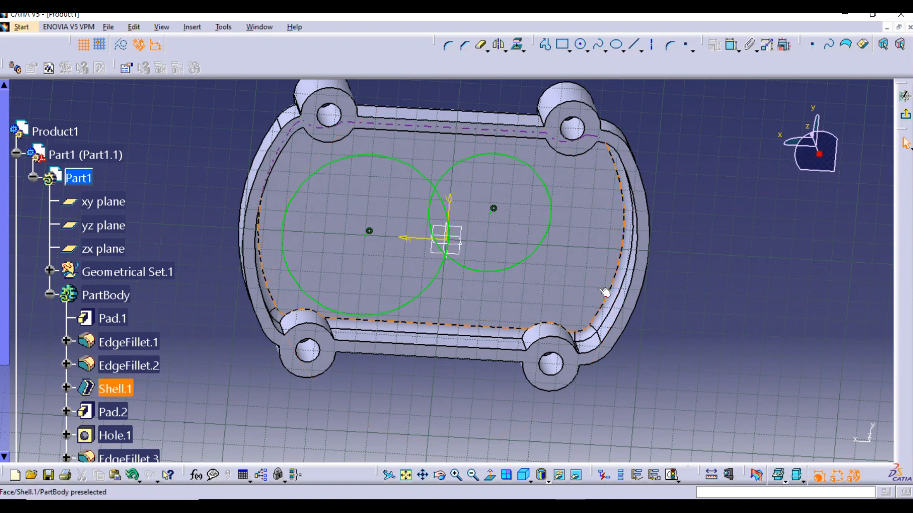
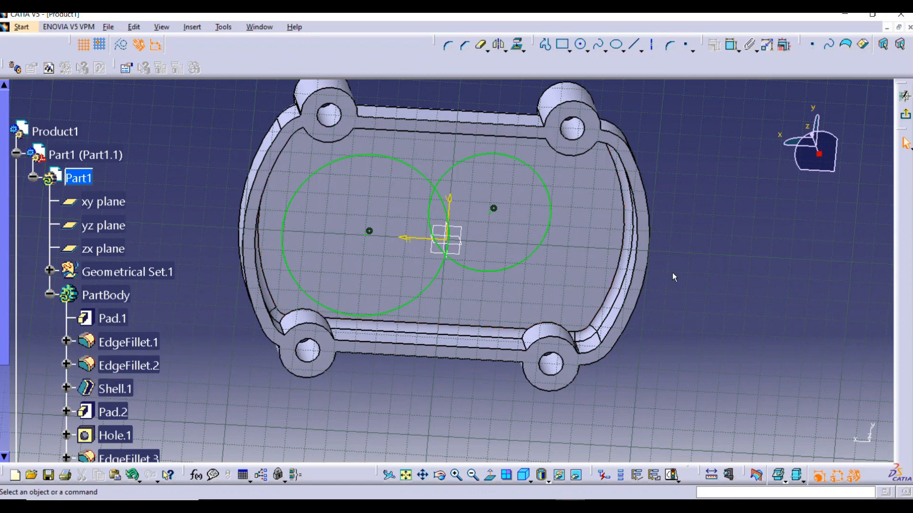
Delete the larger circle that is constrained to the blended pad's larger round edge from the sketch
middle_click_drag(669, 328, 656, 260)
middle_click_drag(421, 320, 387, 244)
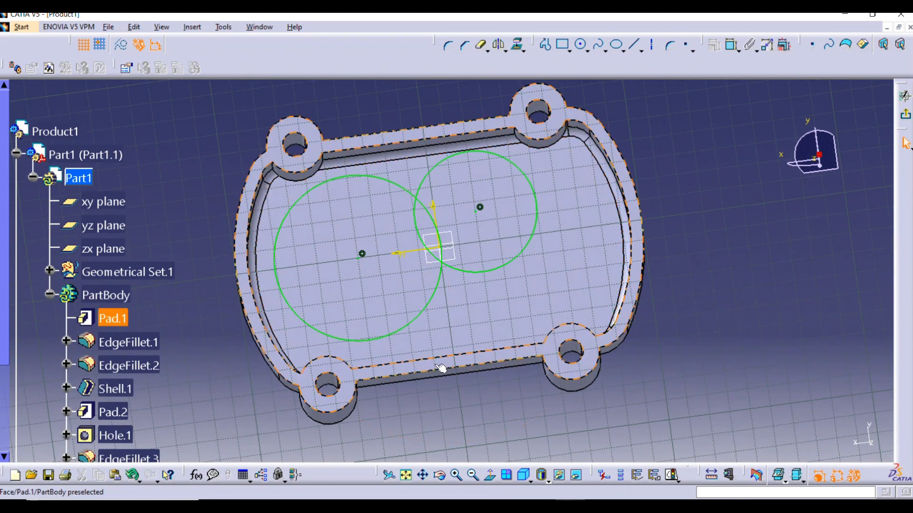
left_click(429, 293)
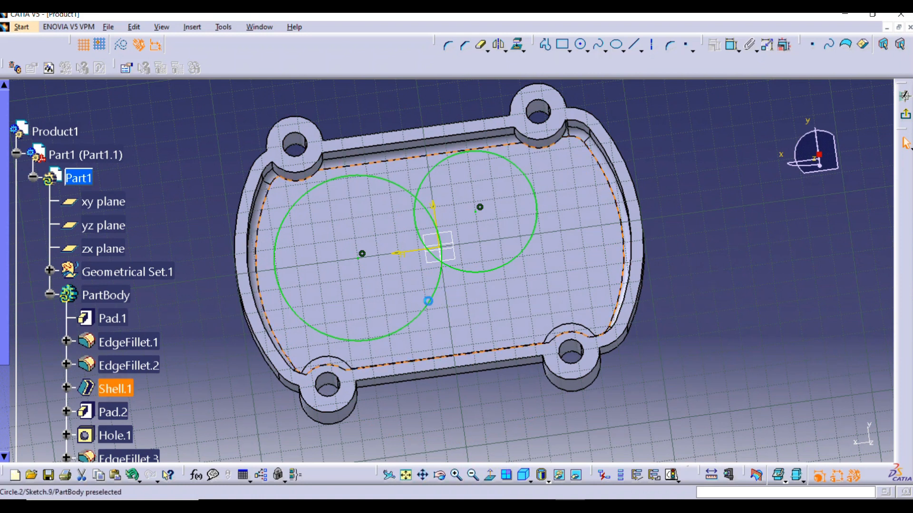
right_click(428, 301)
left_click(455, 464)
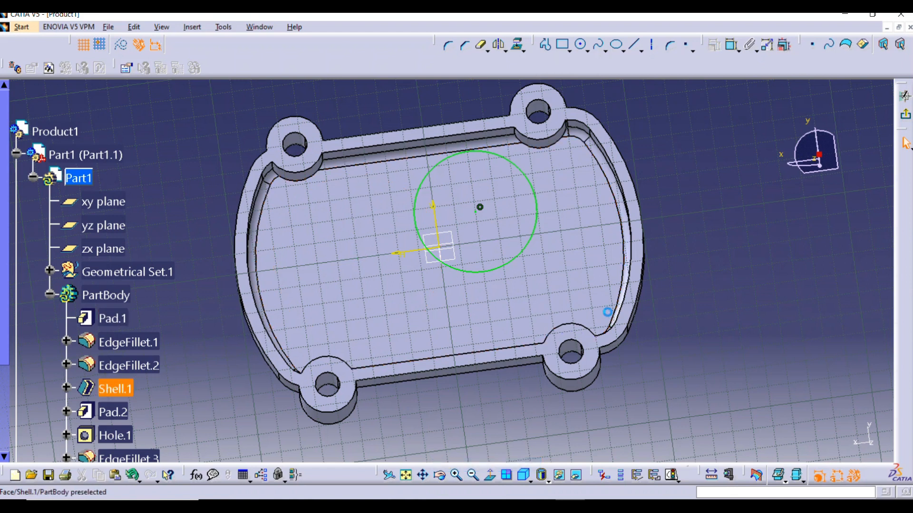
Try adding a diameter dimension to the remaining circle, and delete that circle from the sketch
middle_click_drag(637, 323, 611, 350)
scroll(442, 286, "down", 1)
middle_click_drag(442, 287, 415, 334)
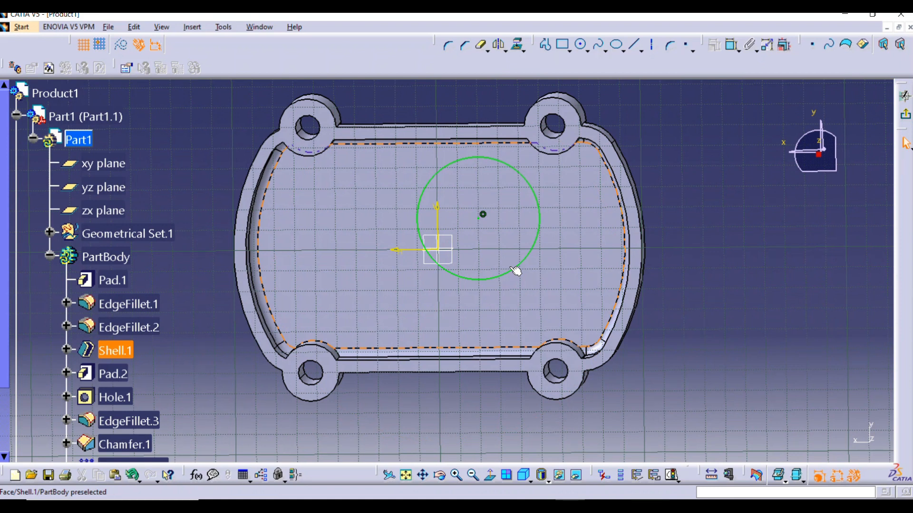
left_click(731, 45)
left_click(540, 218)
left_click(690, 219)
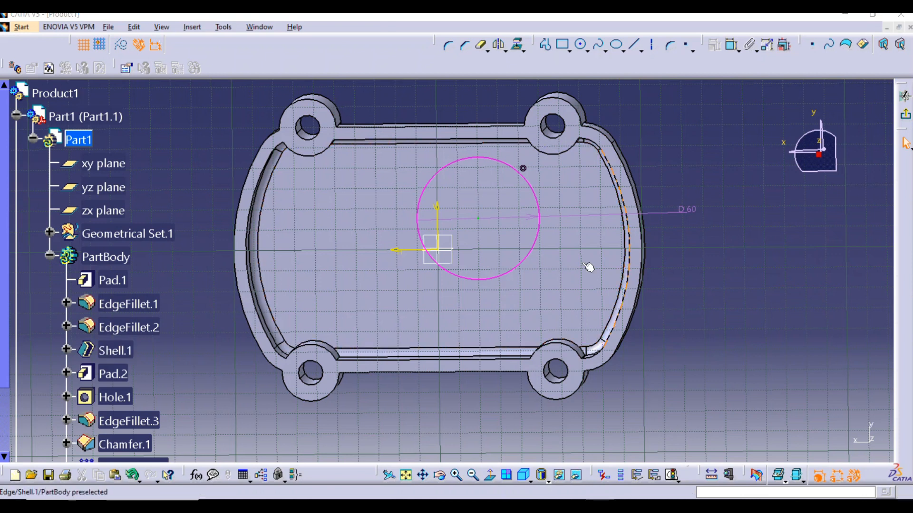
right_click(544, 238)
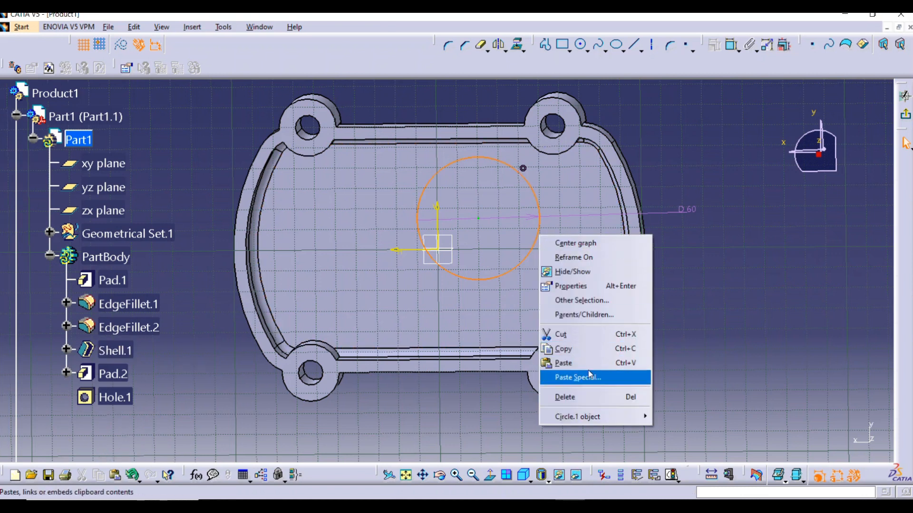
left_click(565, 396)
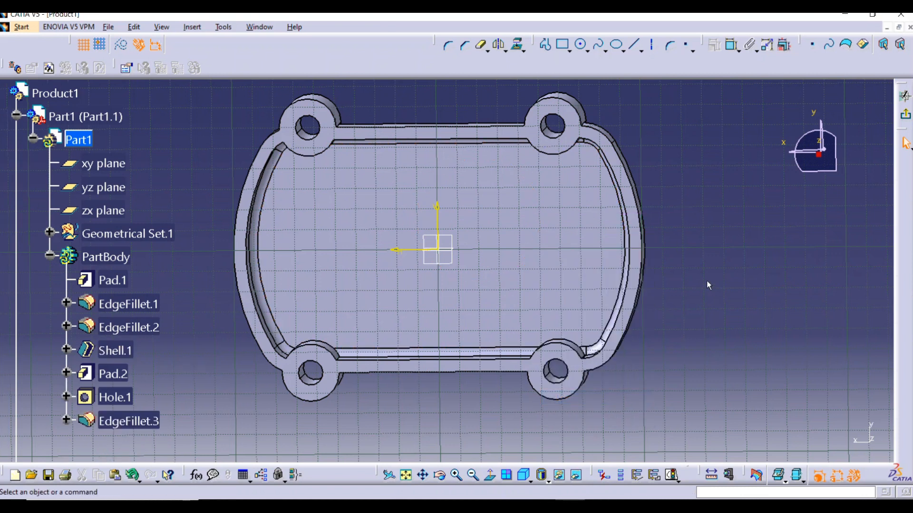
Sketch two circles on opposite sides of the vertical axis, about 25.7 mm and about 34.3 mm in diameter
left_click(581, 45)
left_click(512, 209)
left_click(528, 237)
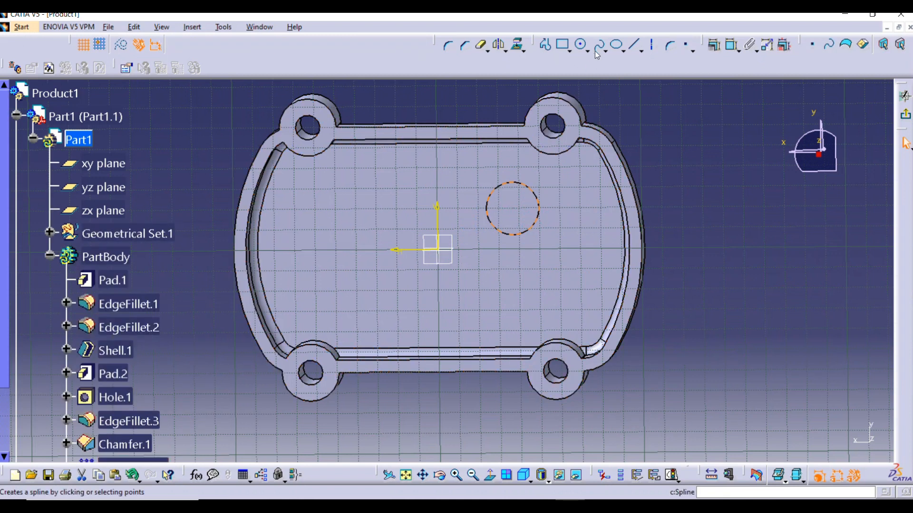
left_click(342, 261)
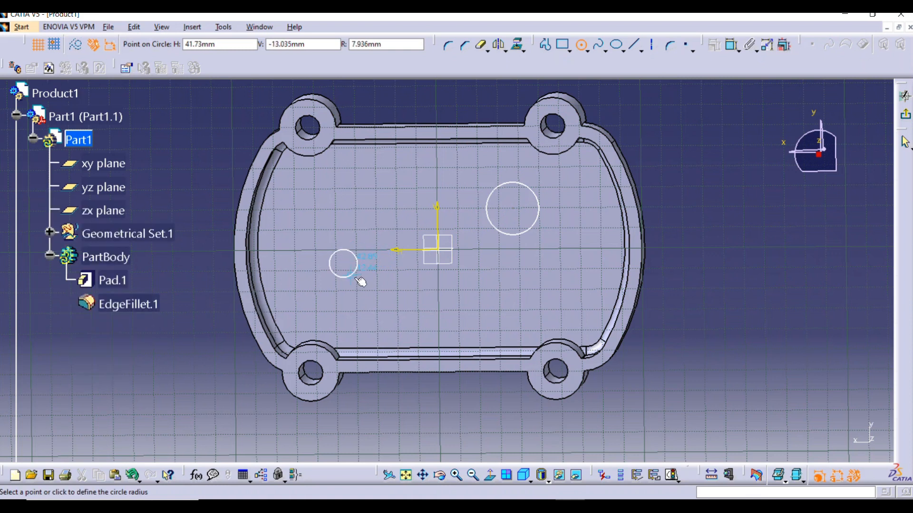
left_click(369, 288)
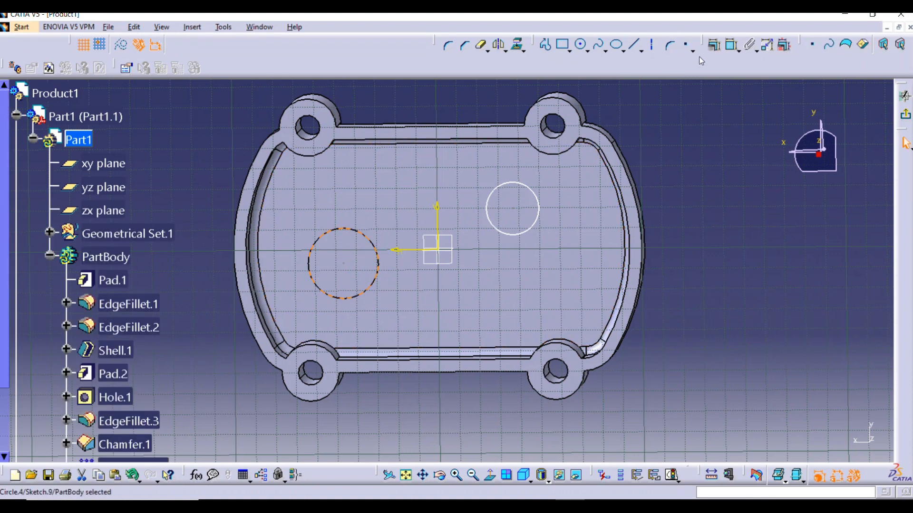
Constrain the larger sketched circle concentric with the larger round edge of the blended pad on the closed face
left_click(732, 45)
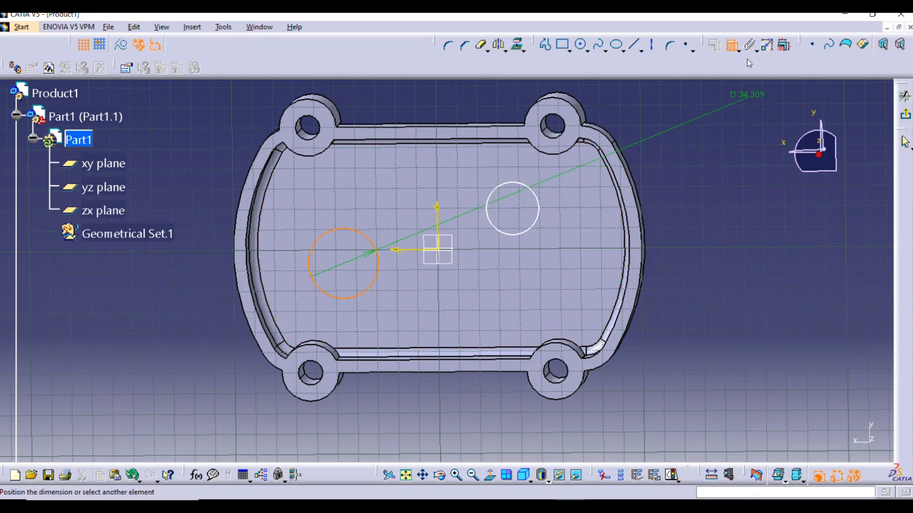
middle_click_drag(287, 260, 597, 291)
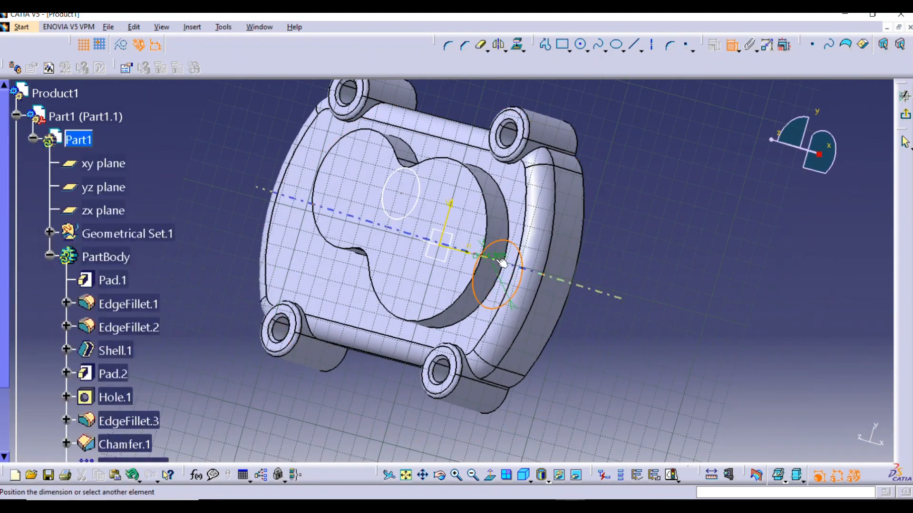
left_click(511, 263)
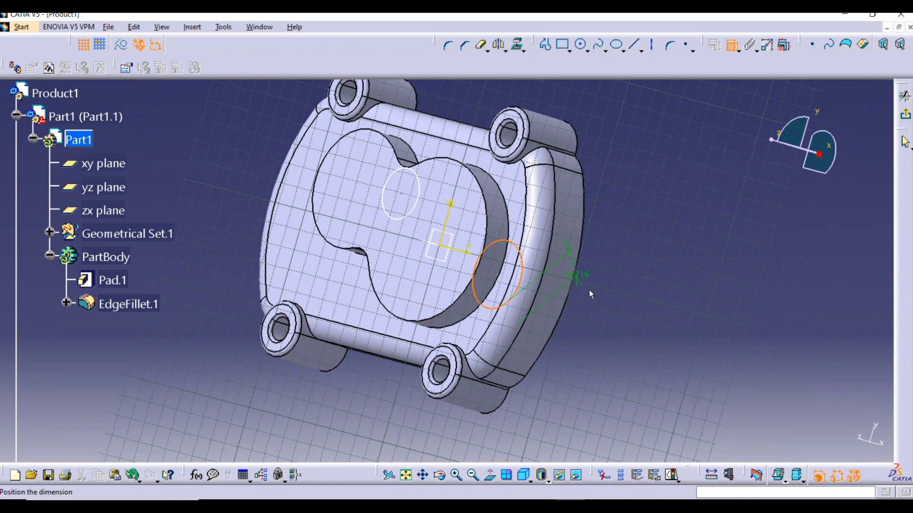
right_click(676, 242)
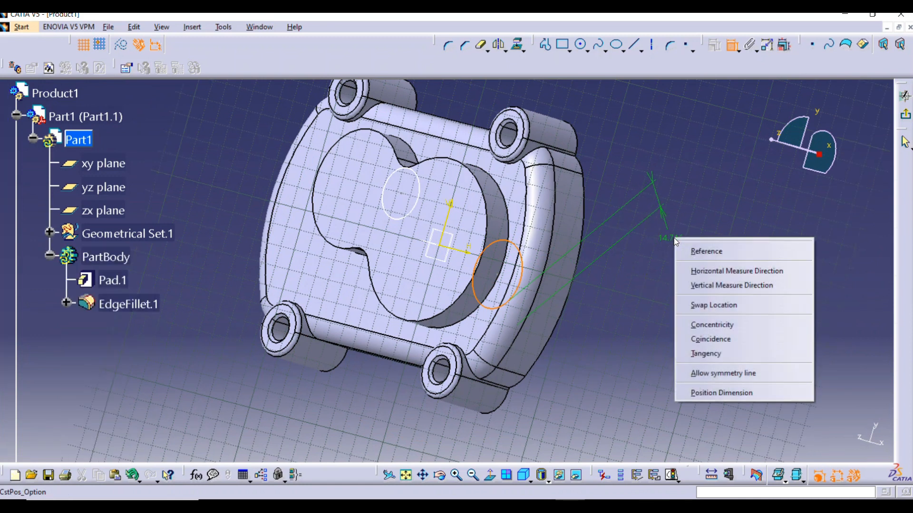
left_click(723, 325)
Constrain the smaller sketched circle concentric with the smaller round edge of the blended pad
middle_click_drag(475, 247, 357, 219)
middle_click_drag(509, 284, 422, 284)
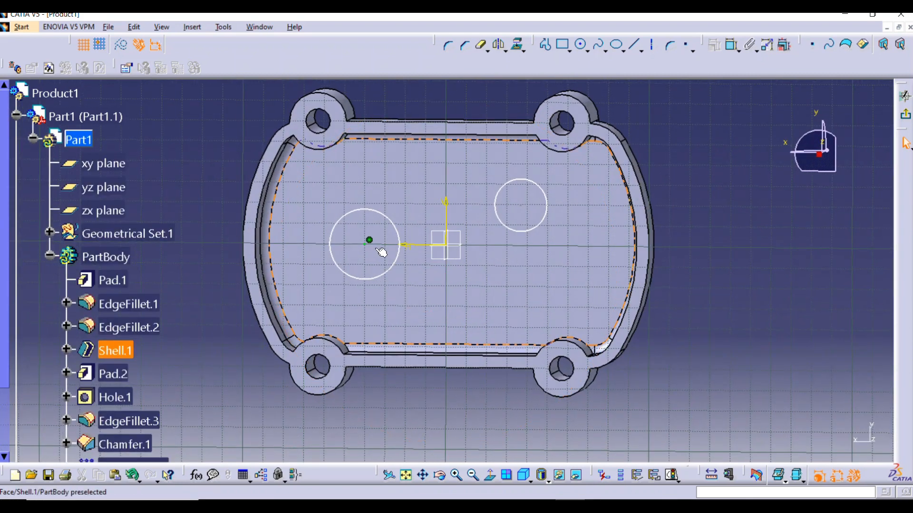
middle_click_drag(408, 197, 390, 216)
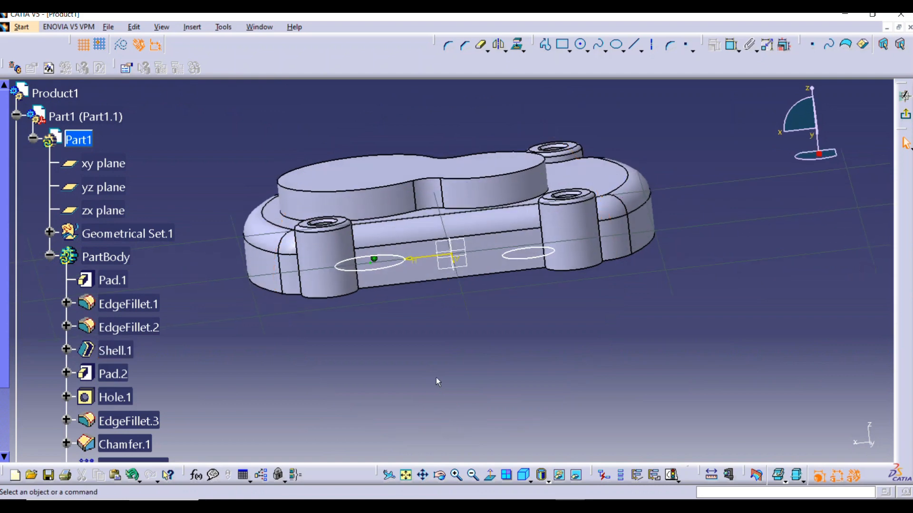
middle_click_drag(448, 293, 456, 161)
middle_click_drag(506, 201, 519, 271)
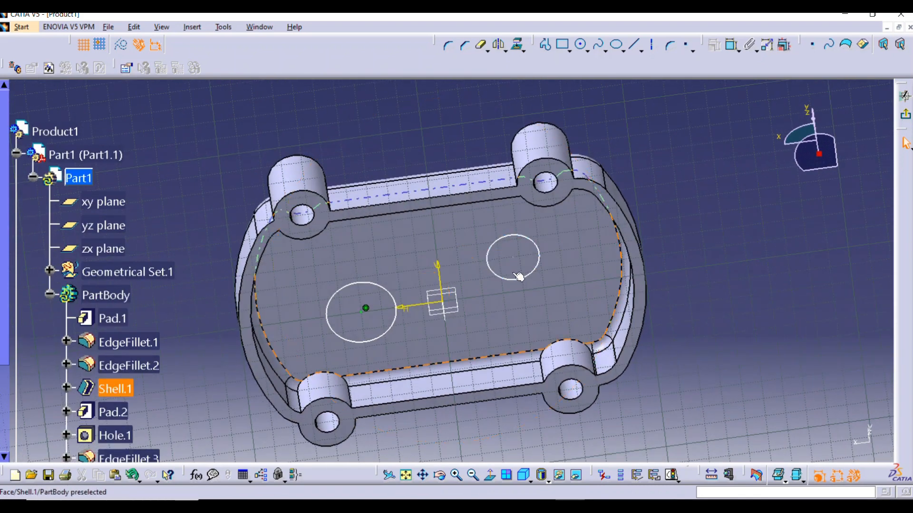
left_click(533, 280)
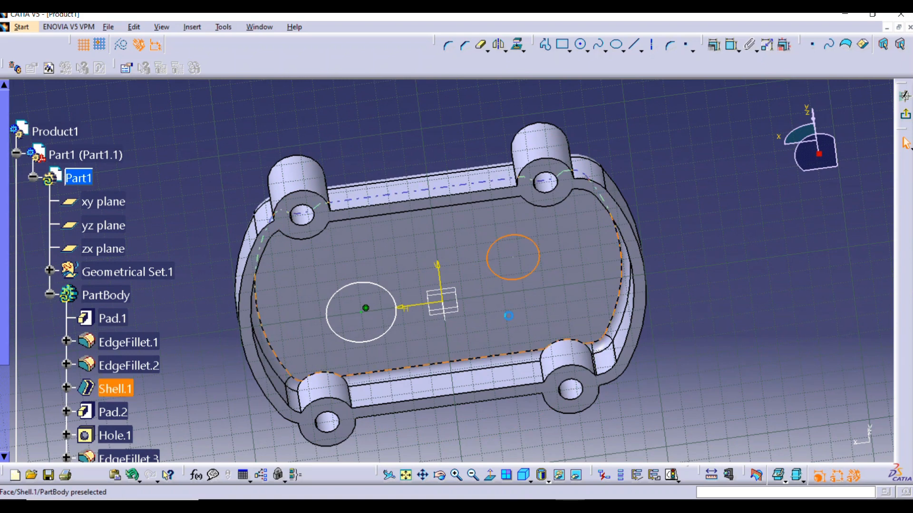
left_click(732, 46)
middle_click_drag(644, 127, 412, 305)
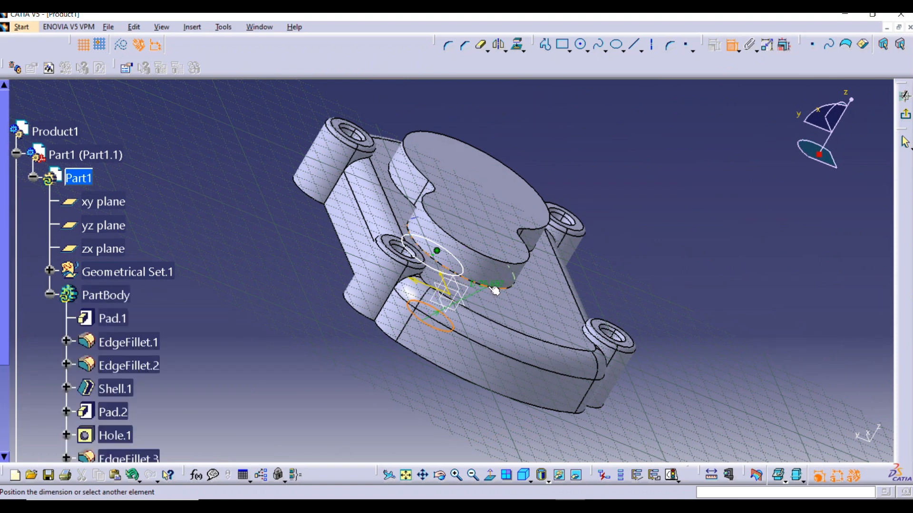
middle_click_drag(631, 321, 671, 221)
right_click(709, 262)
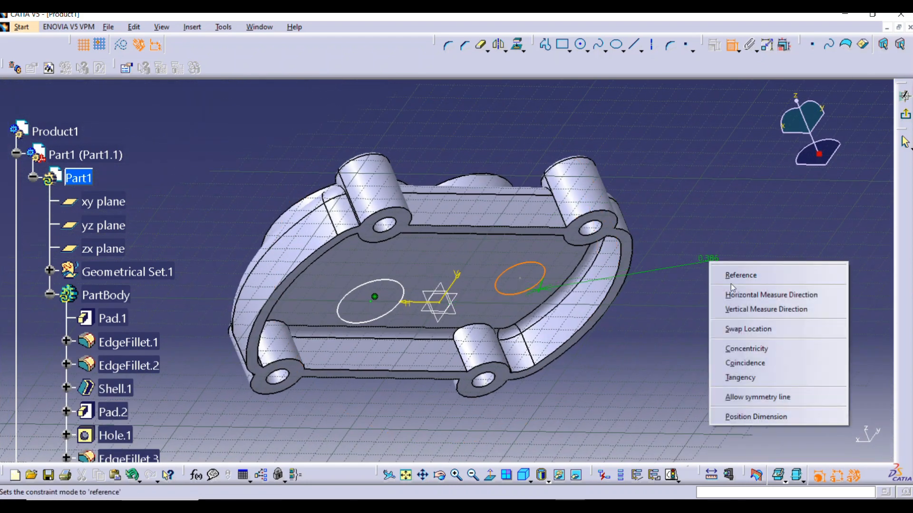
left_click(746, 348)
Dimension the larger circle's diameter and set it to 50 mm
middle_click_drag(576, 349, 465, 268)
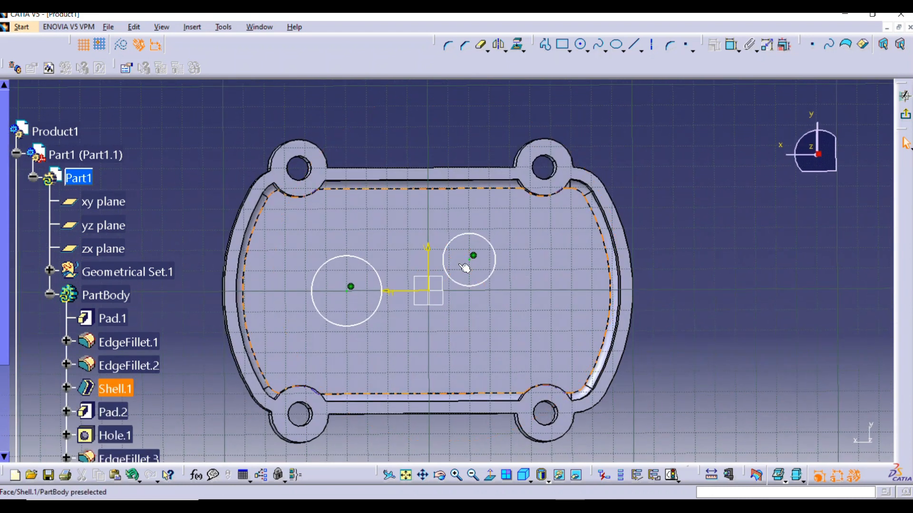
left_click(732, 46)
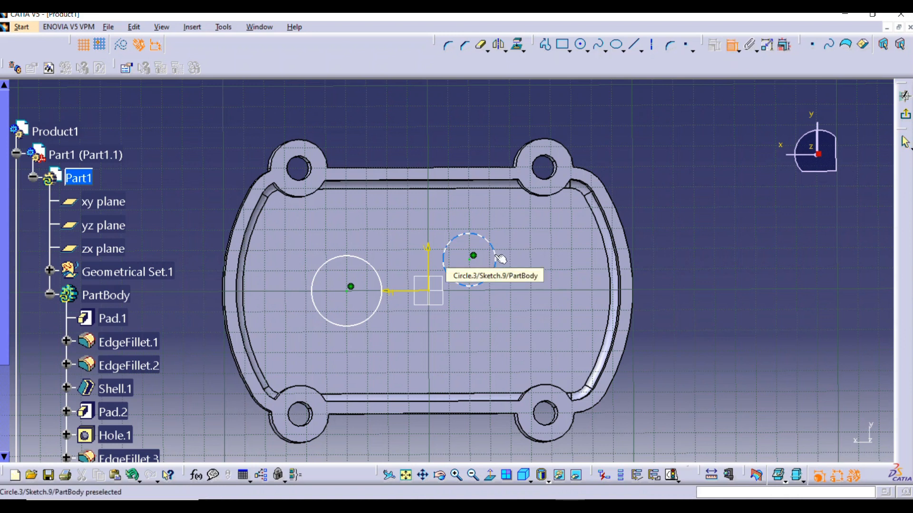
left_click(317, 297)
left_click(204, 209)
double_click(204, 208)
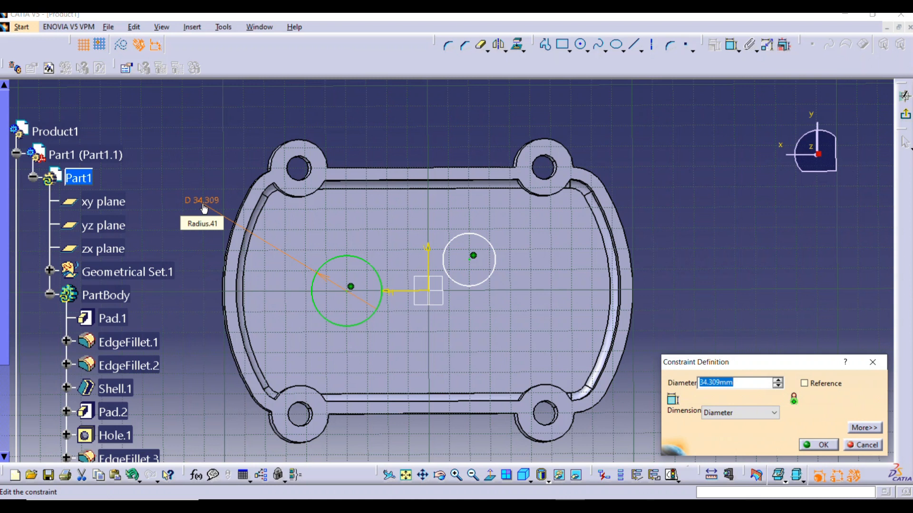
type("50")
key("Return")
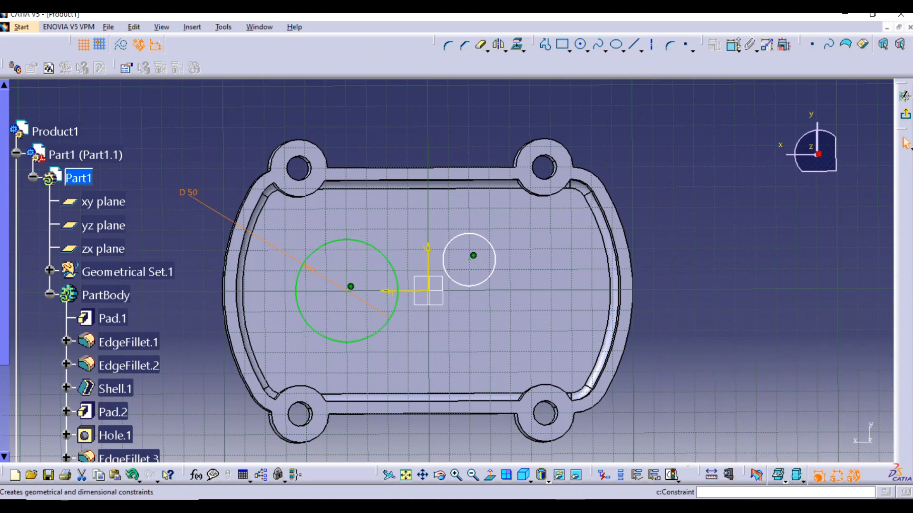
Dimension the smaller circle's diameter and set it to 38 mm
left_click(495, 256)
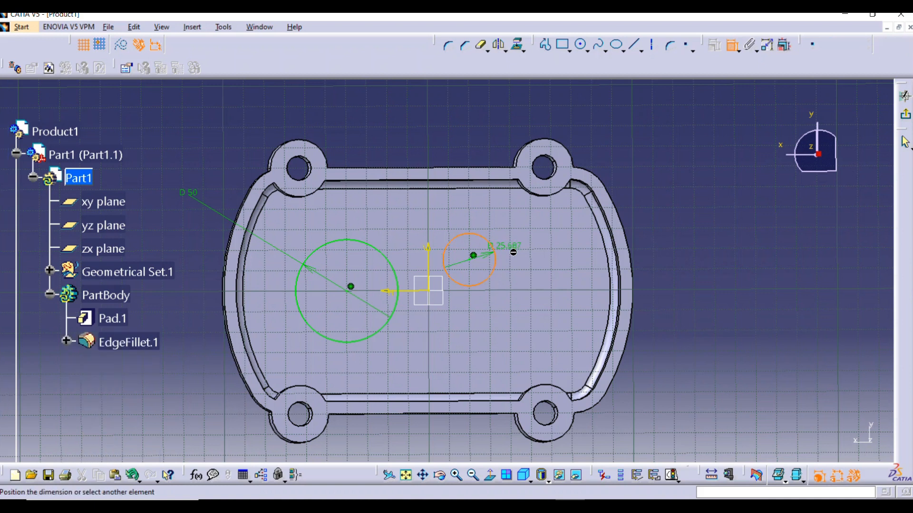
left_click(666, 274)
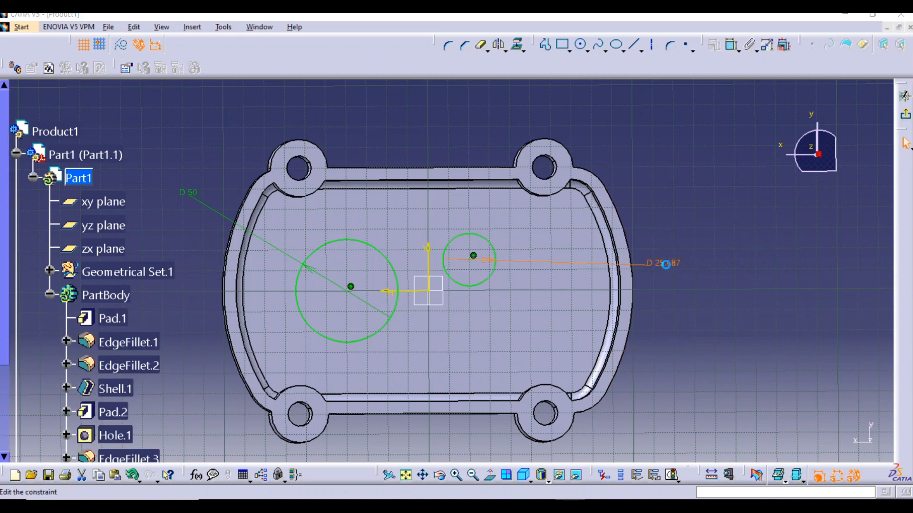
double_click(667, 269)
type("38")
key("Return")
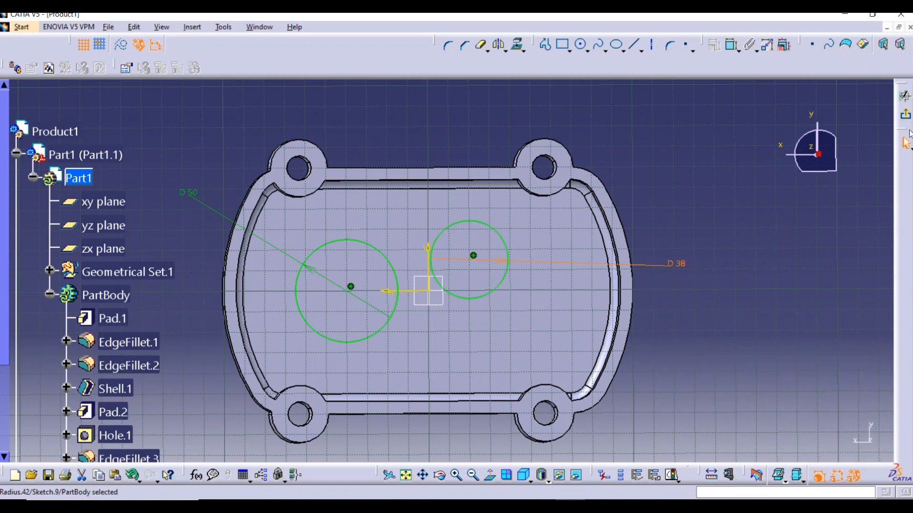
Exit the sketch and extrude the two circles inside the shell as a 5 mm pad
left_click(906, 118)
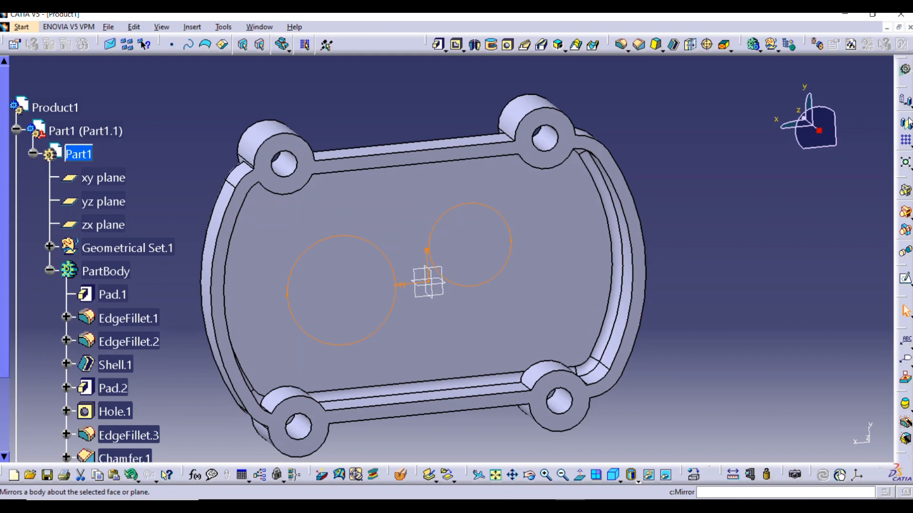
left_click(438, 44)
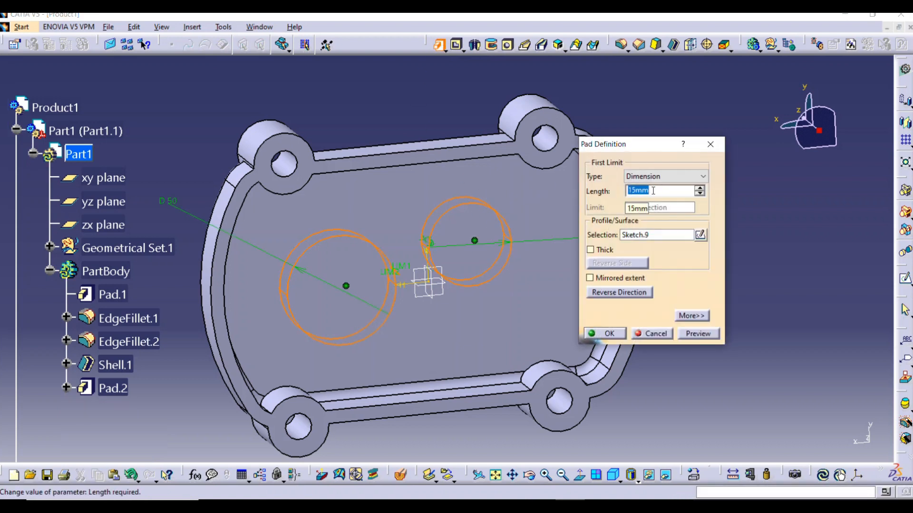
left_click(707, 337)
middle_click_drag(494, 276, 618, 316)
left_click(626, 332)
Start an Up To Next hole on the flat face of the blended pad's larger lobe and set its diameter to 40 mm
middle_click_drag(554, 267, 576, 386)
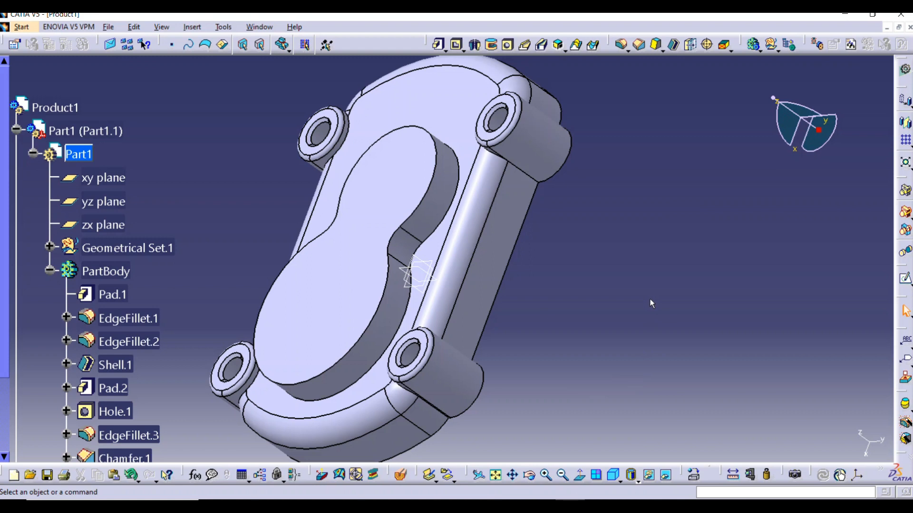
middle_click_drag(701, 310, 706, 293)
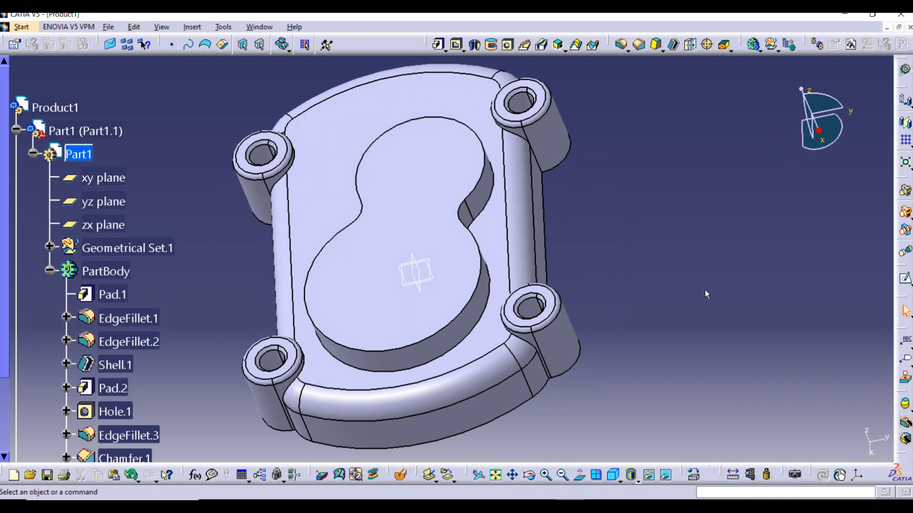
middle_click_drag(581, 341, 784, 177)
middle_click_drag(460, 177, 425, 392)
middle_click_drag(475, 223, 465, 328)
middle_click_drag(529, 333, 580, 278)
middle_click_drag(496, 288, 501, 240)
left_click(536, 221)
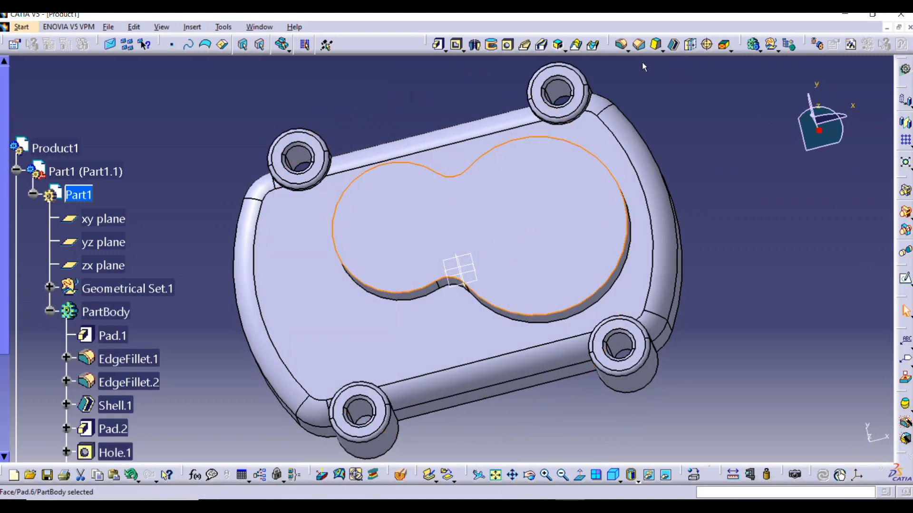
left_click(508, 45)
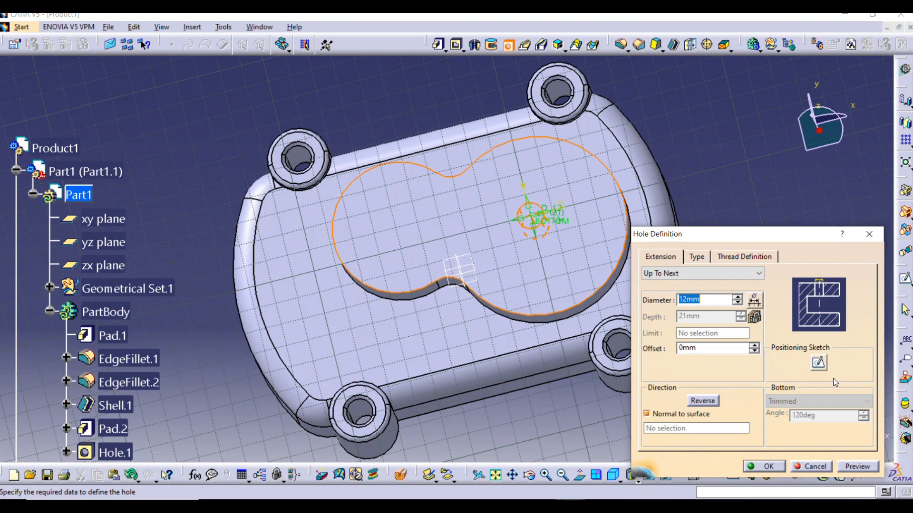
type("40")
Constrain the hole's centre point concentric with the larger lobe's outer arc in the positioning sketch and exit the sketch
left_click(818, 361)
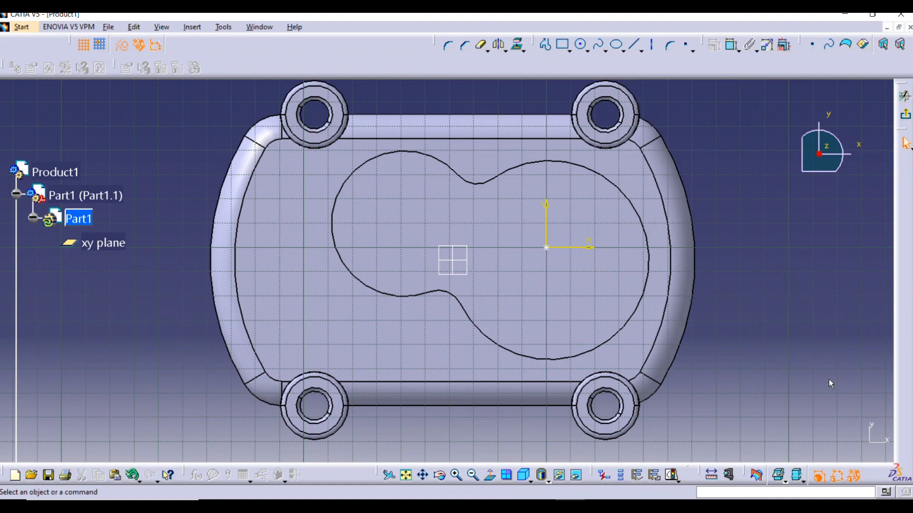
left_click(731, 45)
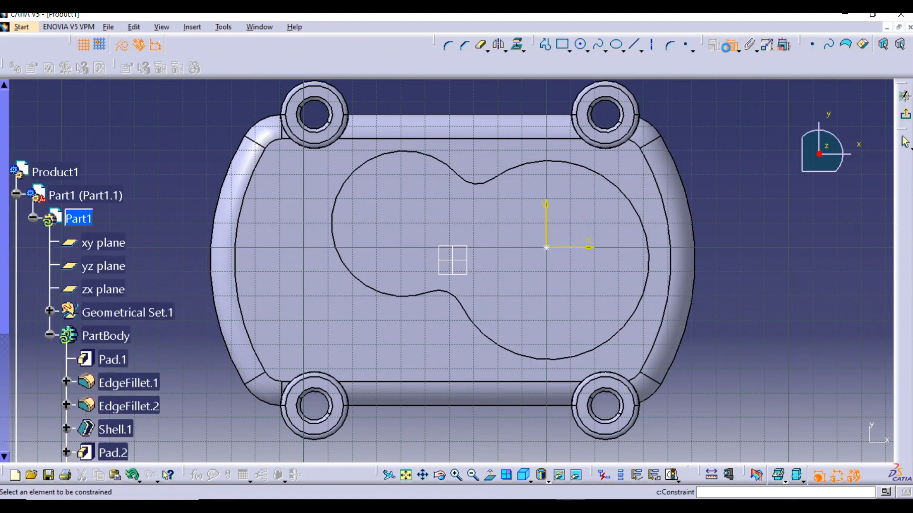
left_click(633, 205)
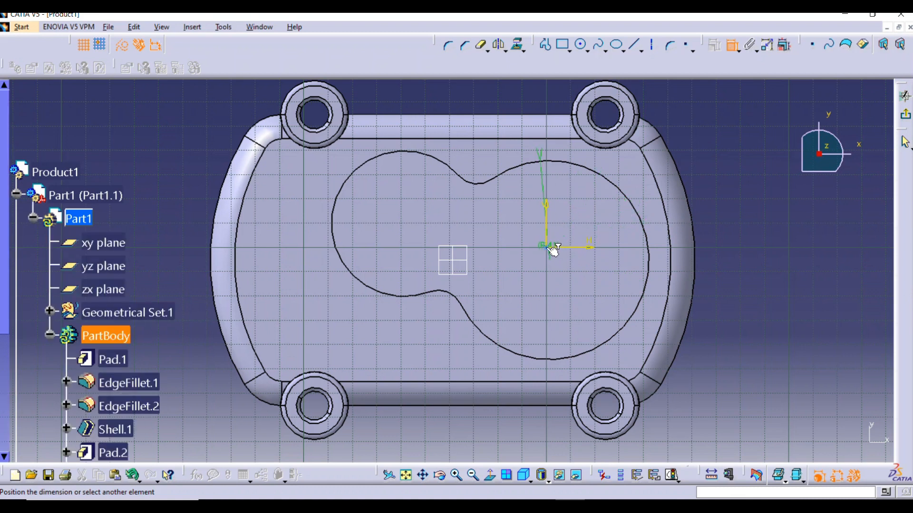
right_click(754, 215)
left_click(787, 301)
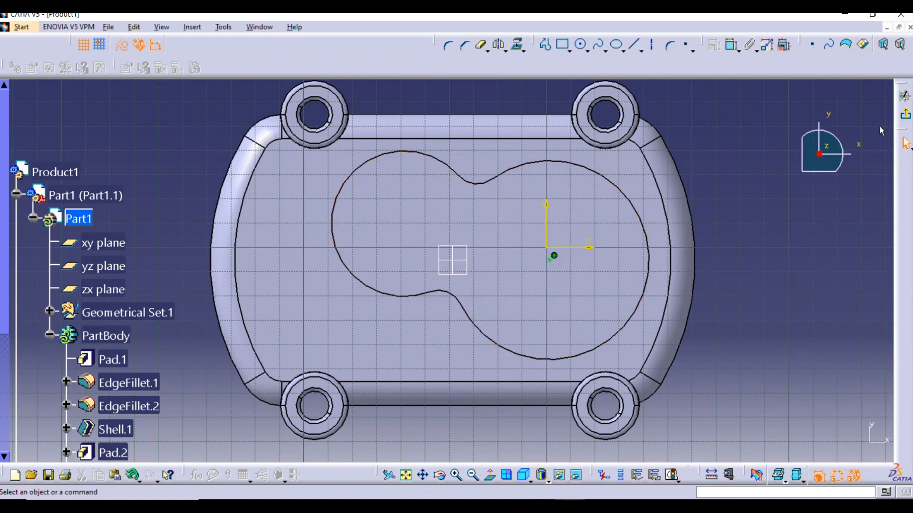
left_click(905, 120)
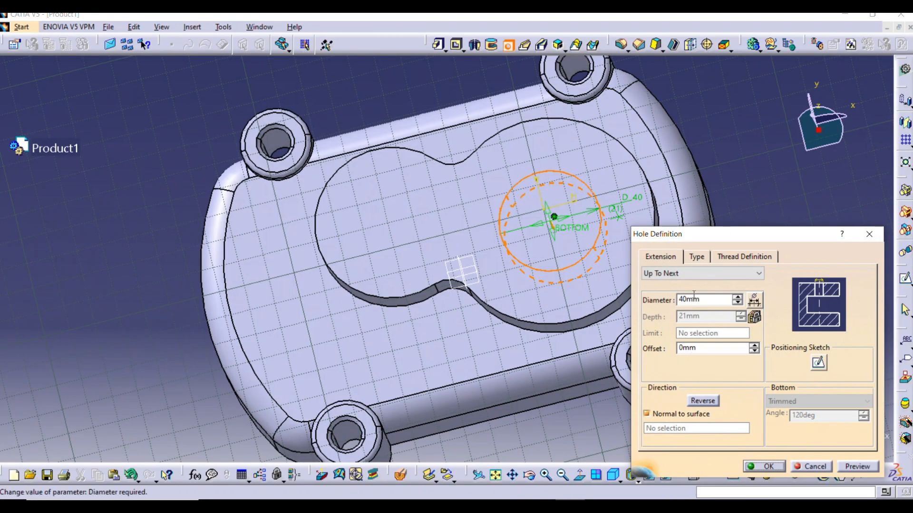
Preview and create the 40 mm hole in the larger lobe, and inspect it from both sides of the shell
left_click(849, 467)
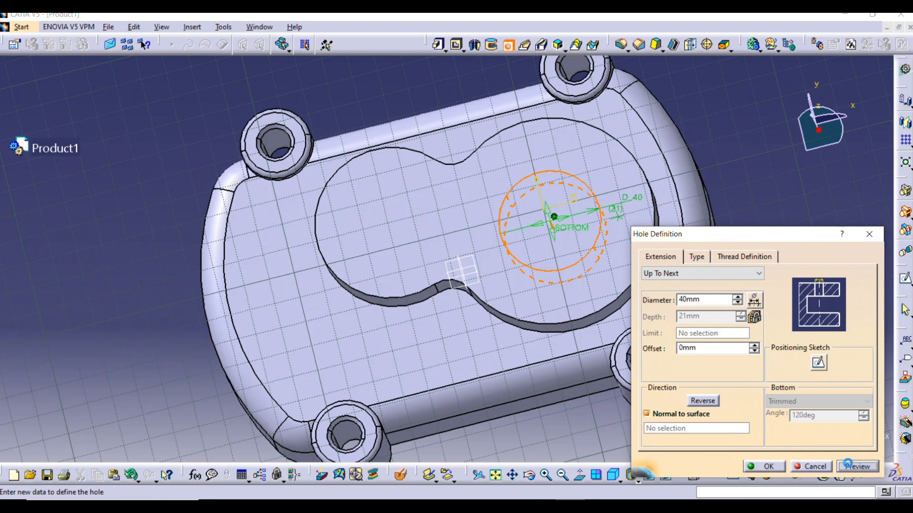
middle_click_drag(613, 375, 605, 271)
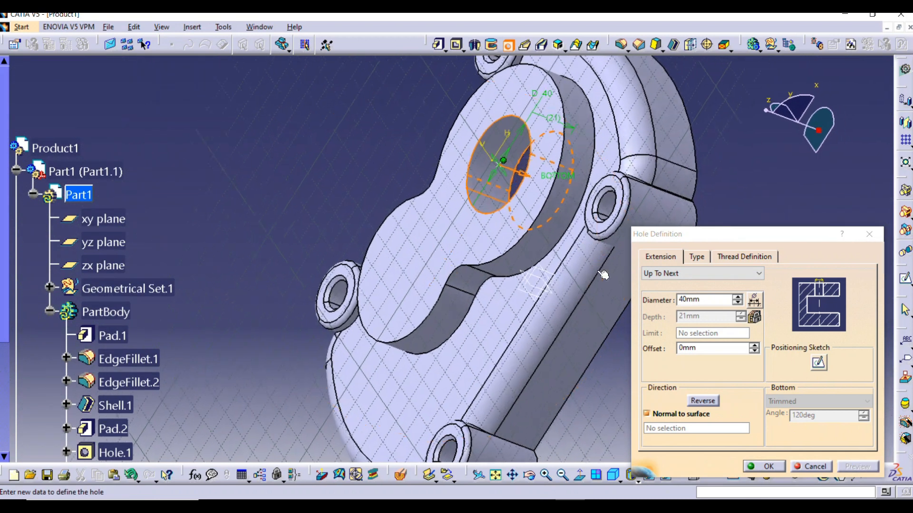
left_click(765, 467)
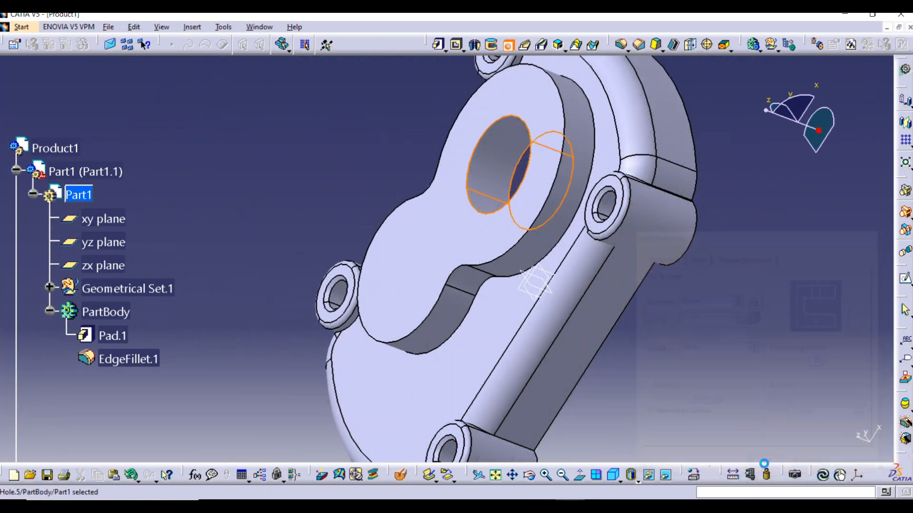
middle_click_drag(715, 265, 421, 259)
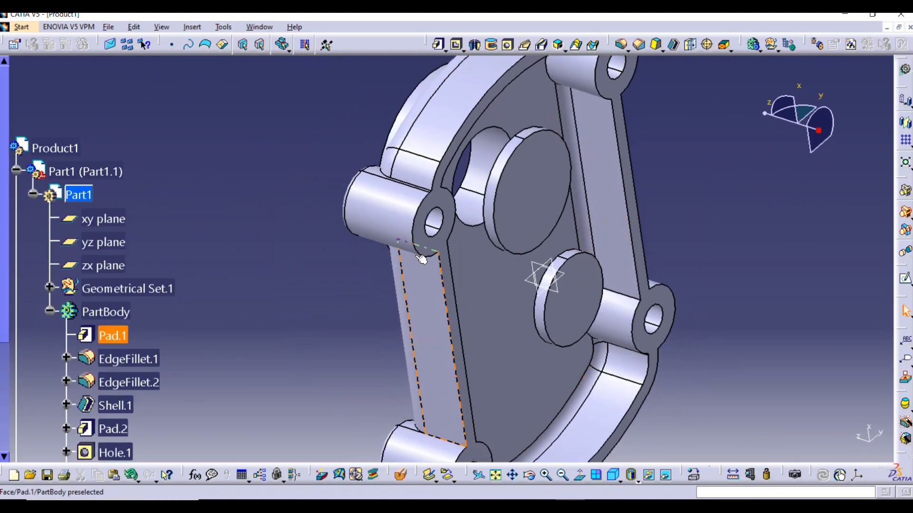
middle_click_drag(658, 171, 622, 282)
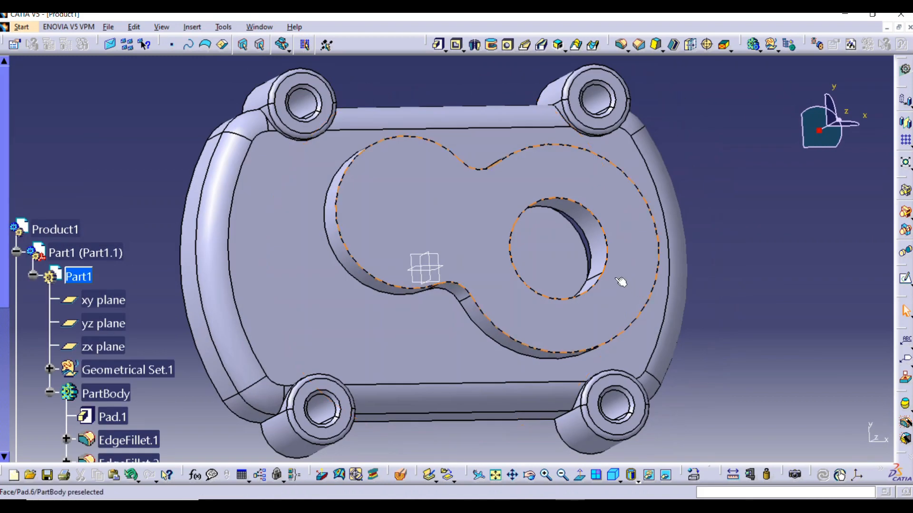
Edit the larger lobe's hole to extend Up To Last, and inspect the cut through the interior circular pad
middle_click_drag(554, 243, 447, 237)
scroll(121, 336, "down", 1)
scroll(122, 340, "down", 3)
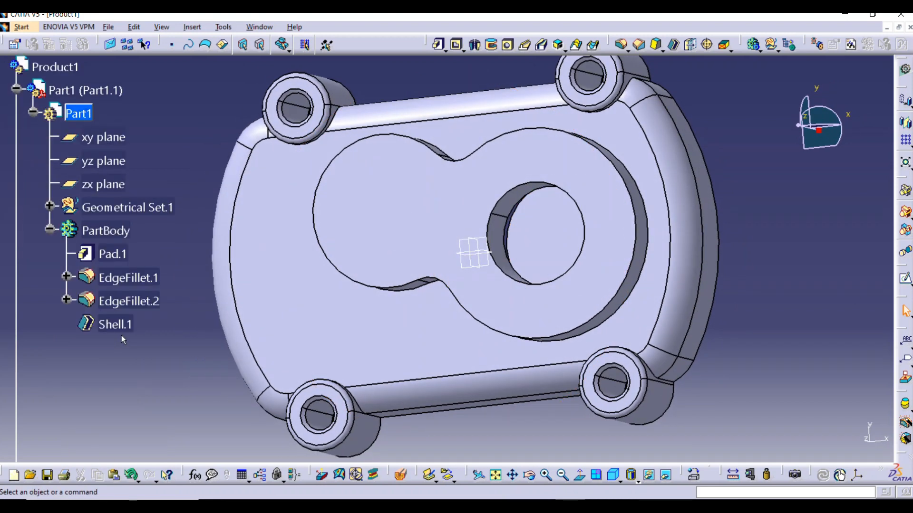
scroll(142, 401, "down", 3)
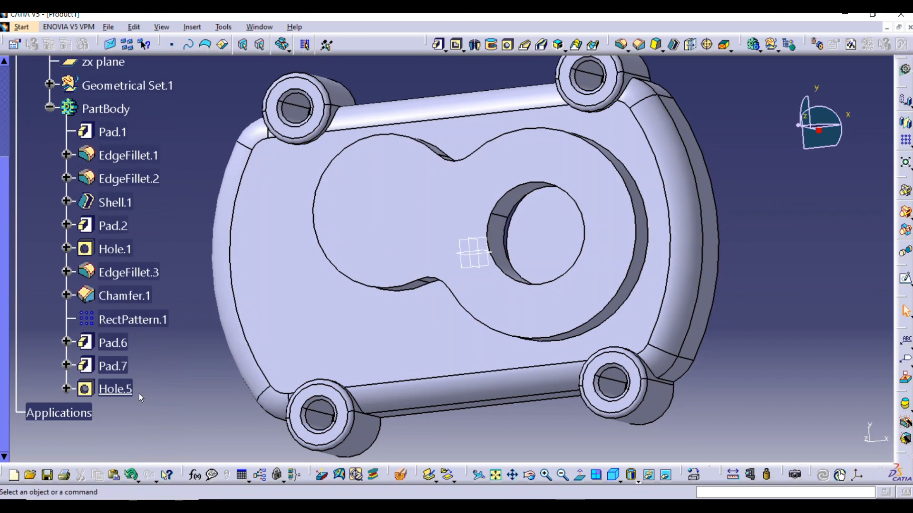
double_click(128, 389)
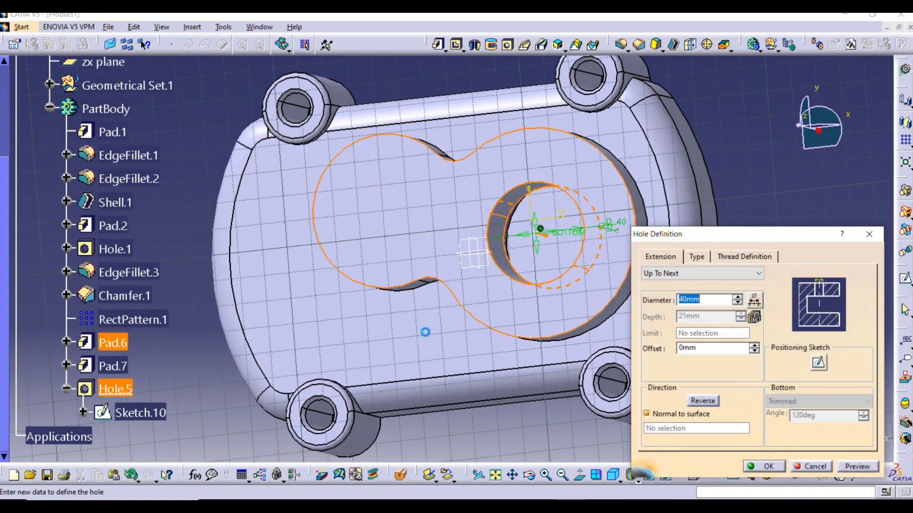
left_click(708, 275)
left_click(695, 303)
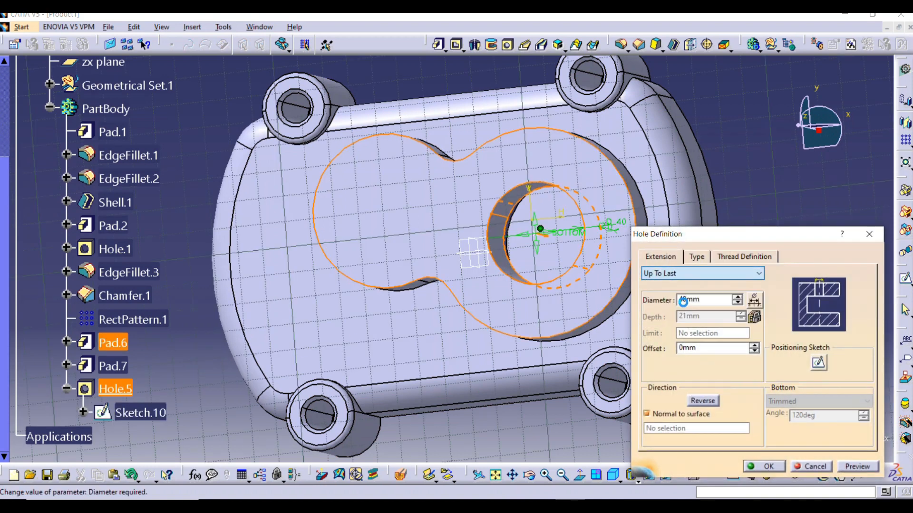
left_click(766, 467)
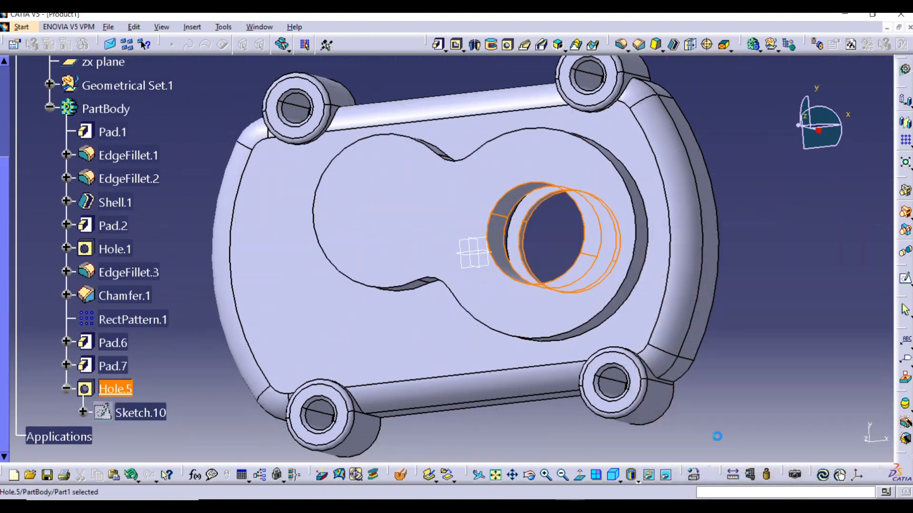
middle_click_drag(470, 252, 285, 243)
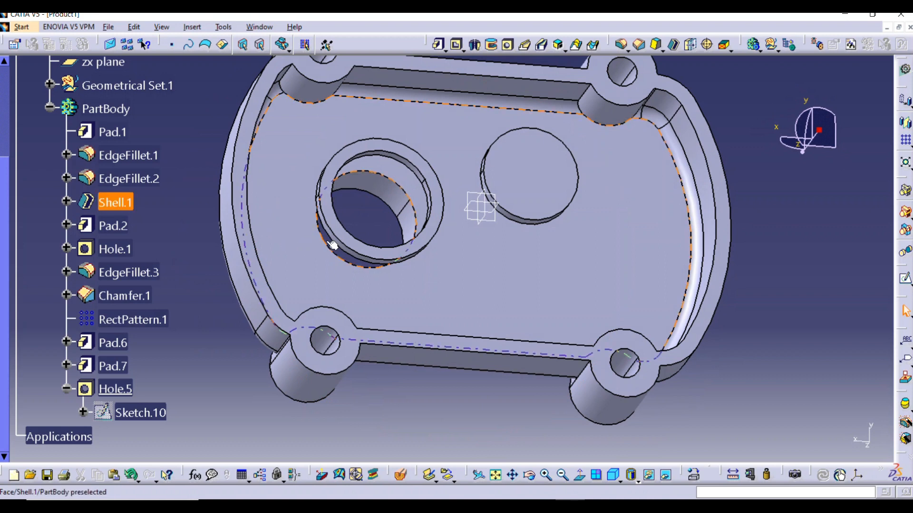
middle_click_drag(371, 229, 325, 197)
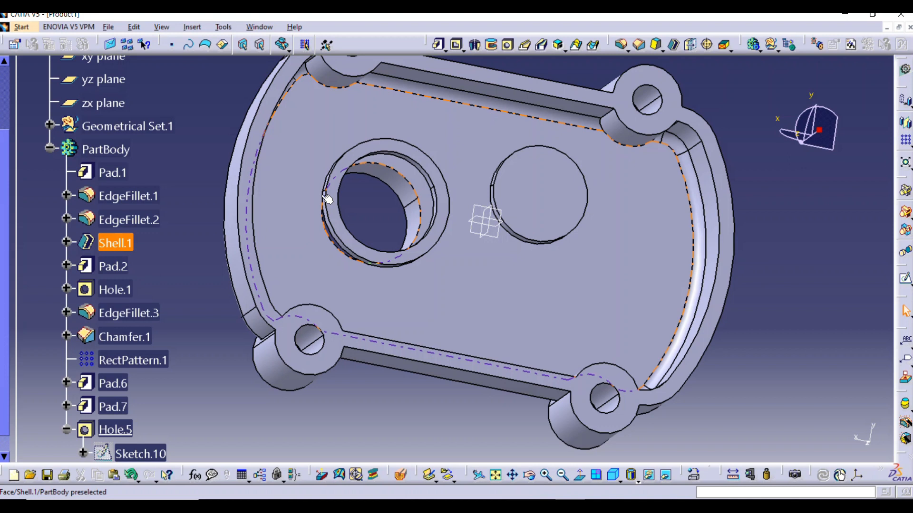
Start a hole on the flat face of the blended pad's smaller lobe and set its type to Counterbored
middle_click_drag(317, 238, 464, 224)
left_click(373, 212)
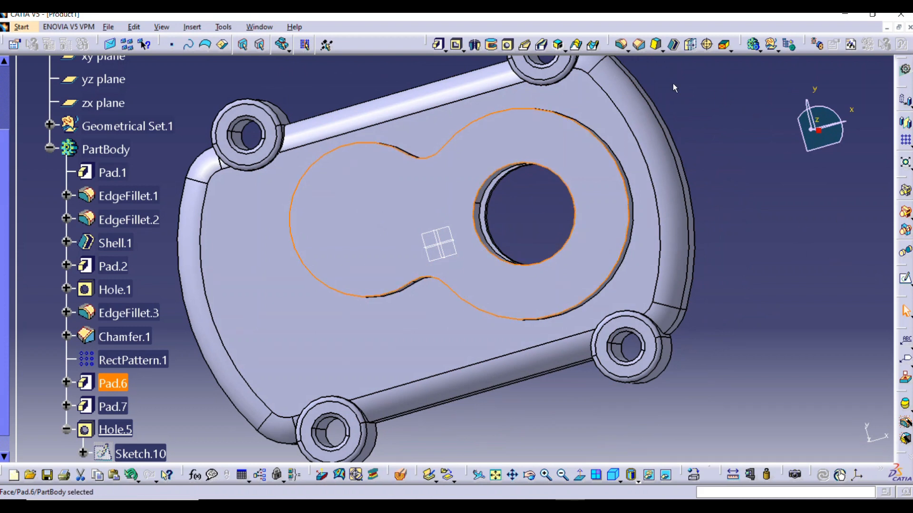
left_click(507, 44)
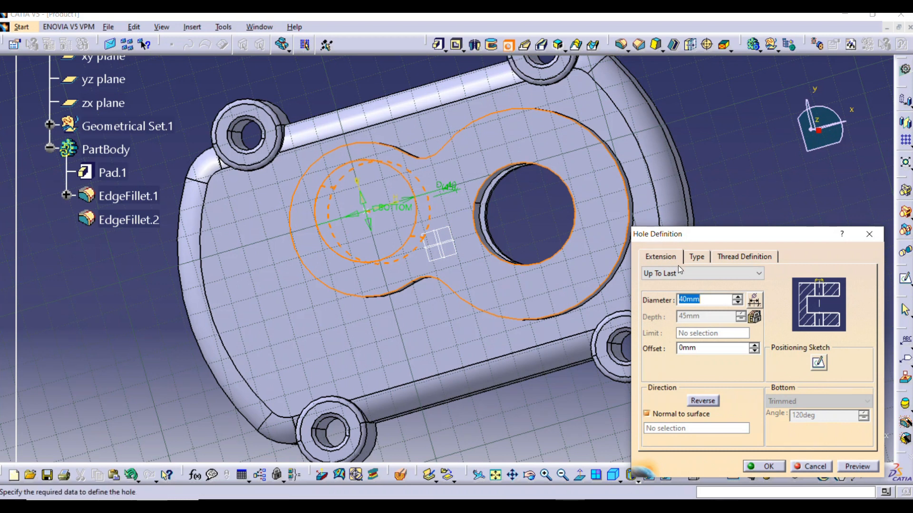
left_click(692, 257)
left_click(698, 274)
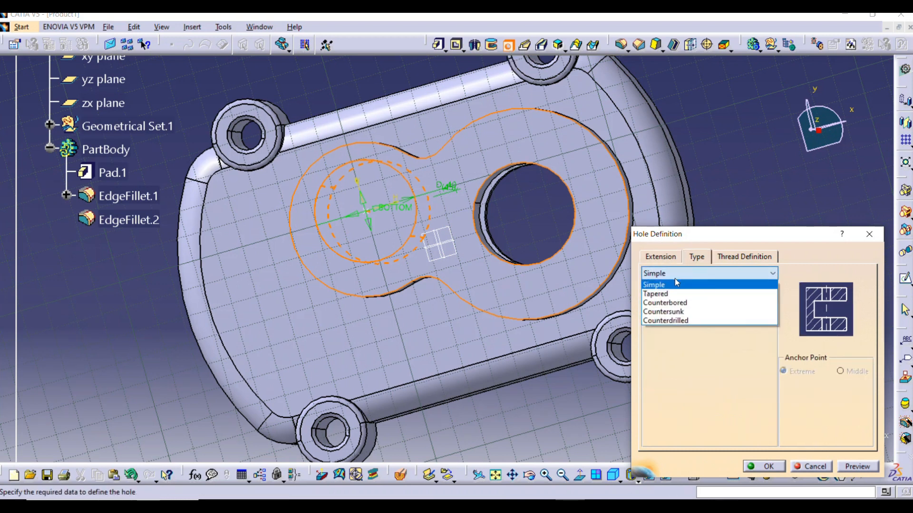
left_click(675, 303)
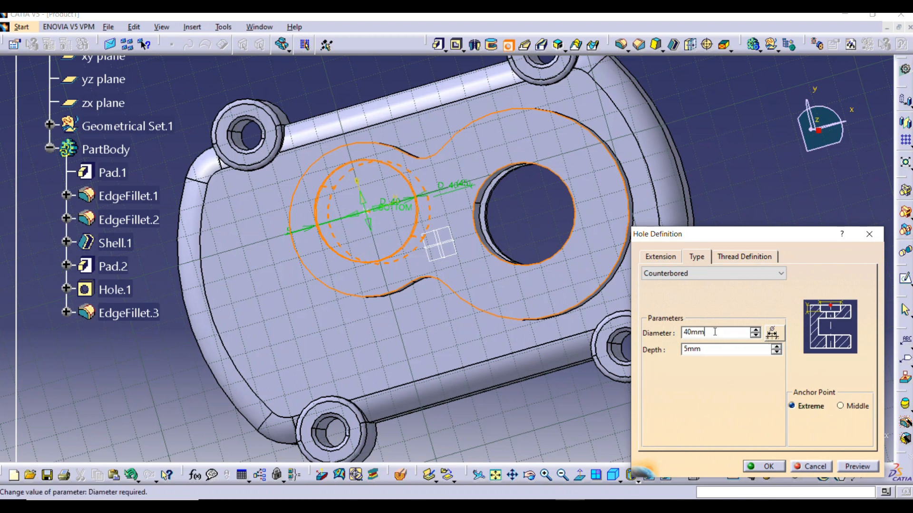
Try to set the counterbore diameter to 35 mm
left_click_drag(714, 332, 675, 326)
type("35")
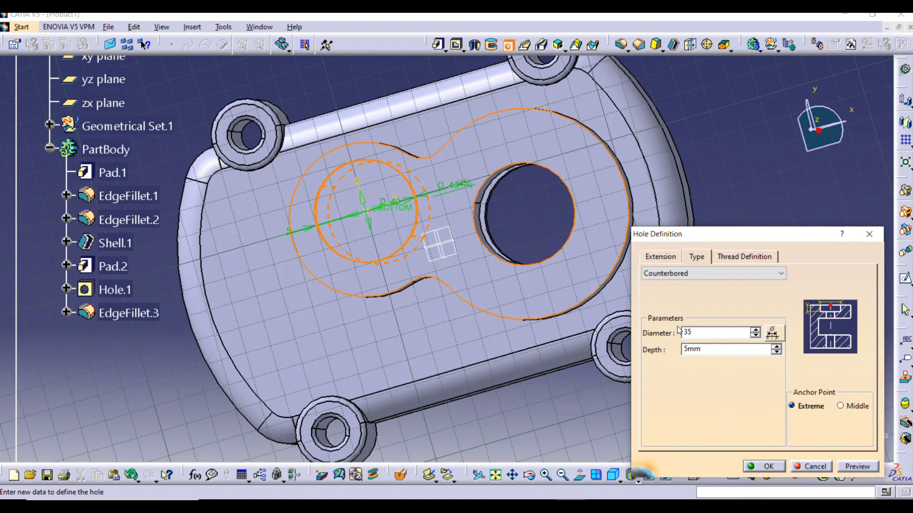
left_click(649, 256)
left_click(521, 284)
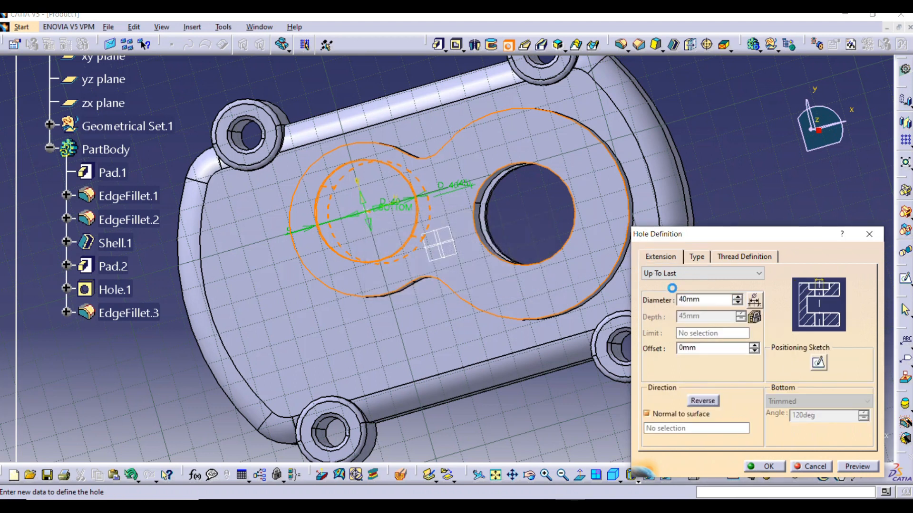
Set the smaller lobe's hole extension to Up To Next, preview it and create the hole
left_click(671, 273)
left_click(671, 294)
middle_click_drag(382, 265, 426, 191)
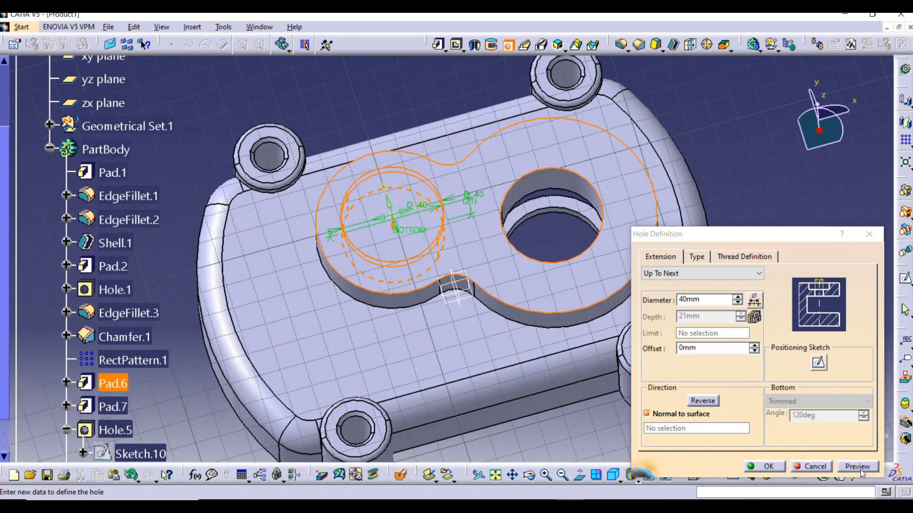
left_click(860, 470)
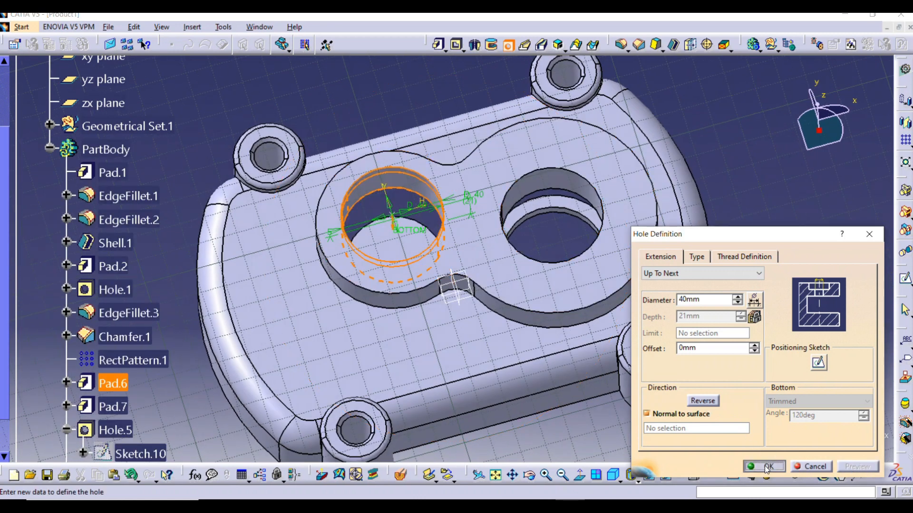
left_click(763, 466)
middle_click_drag(793, 291, 473, 270)
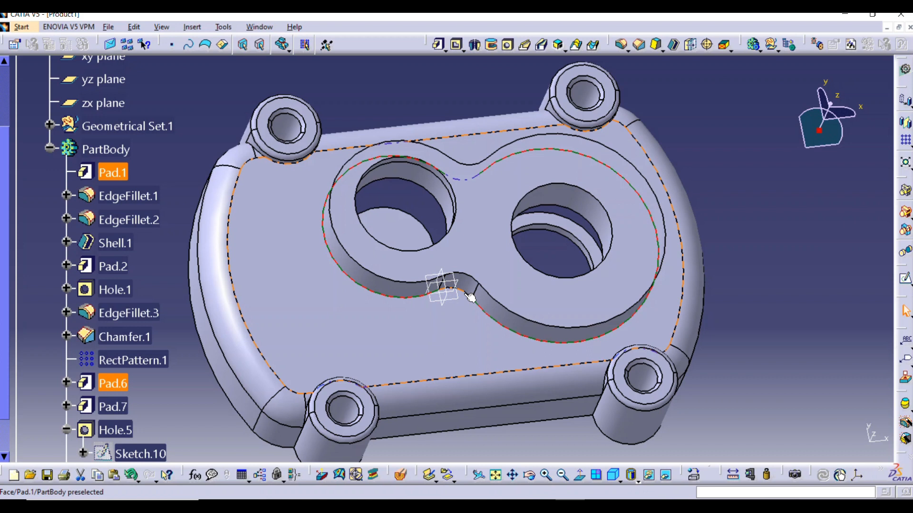
Fillet the base edges of the blended two-circle pad with a 3 mm radius
middle_click_drag(559, 179, 459, 137)
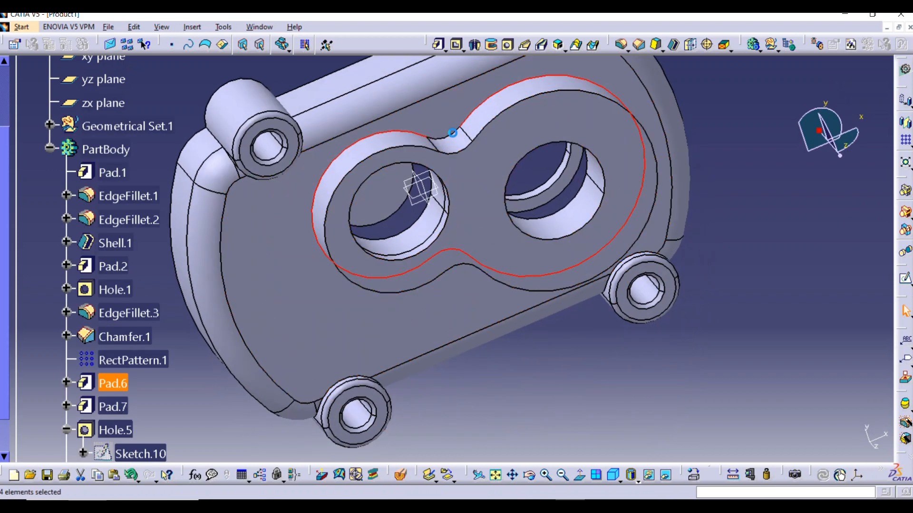
left_click(617, 49)
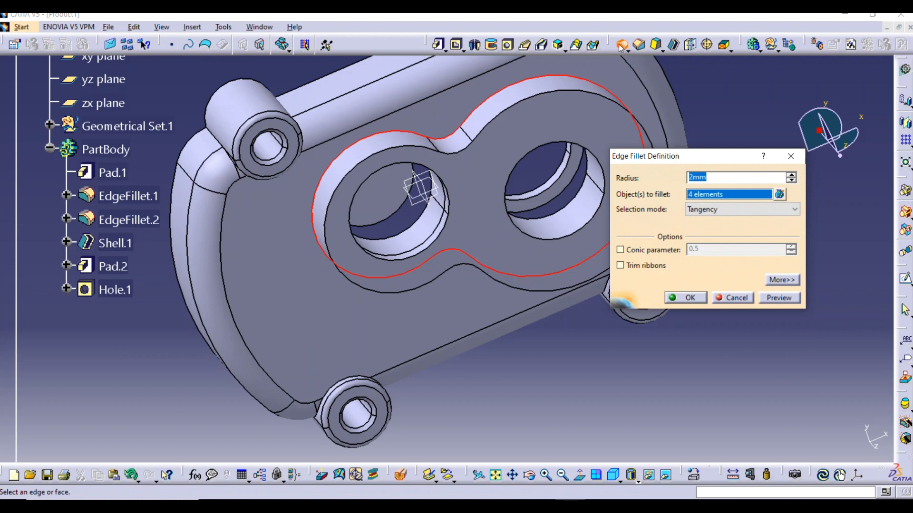
type("3")
left_click(776, 297)
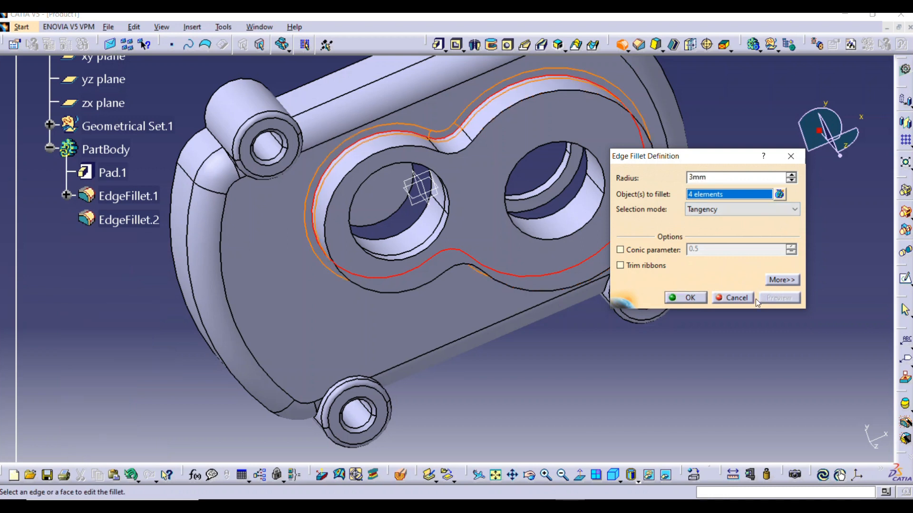
left_click(686, 298)
middle_click_drag(573, 355, 570, 218)
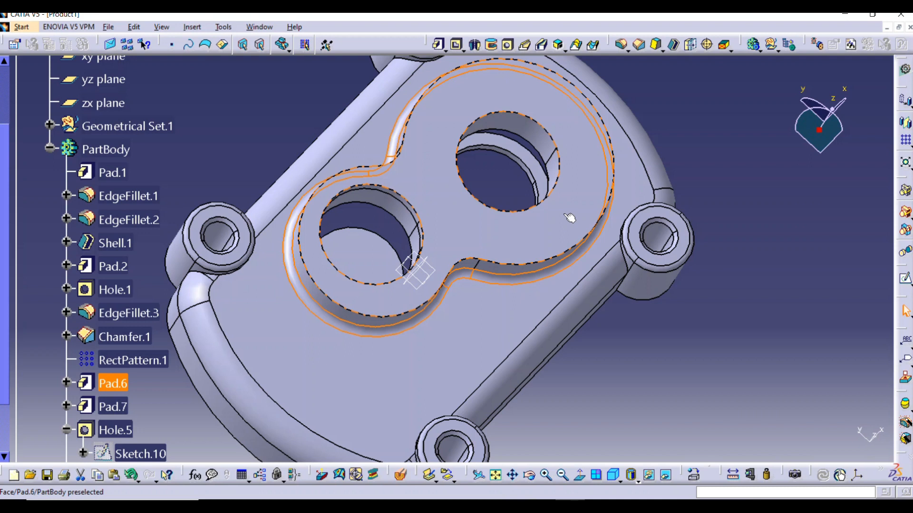
left_click(718, 300)
Change the limit type of the interior circular pads to Up to next and preview the extrusion before applying it
middle_click_drag(430, 388, 473, 312)
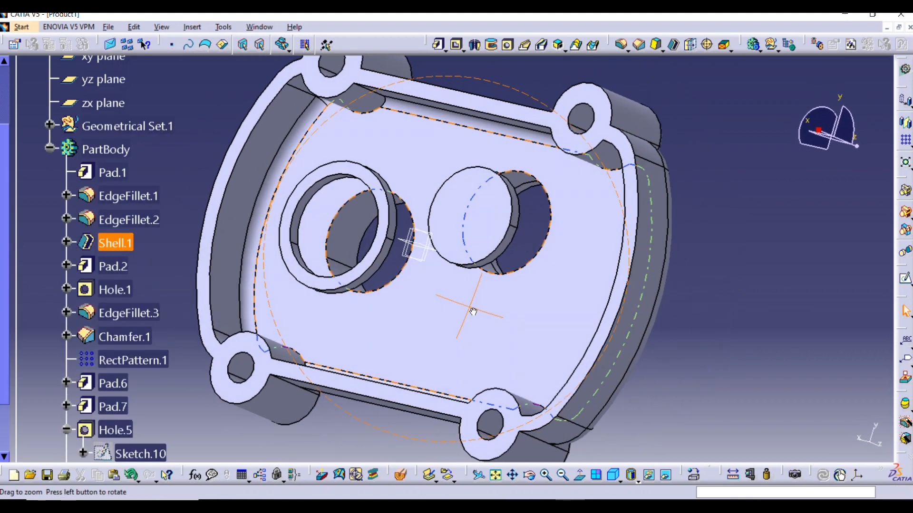
double_click(506, 219)
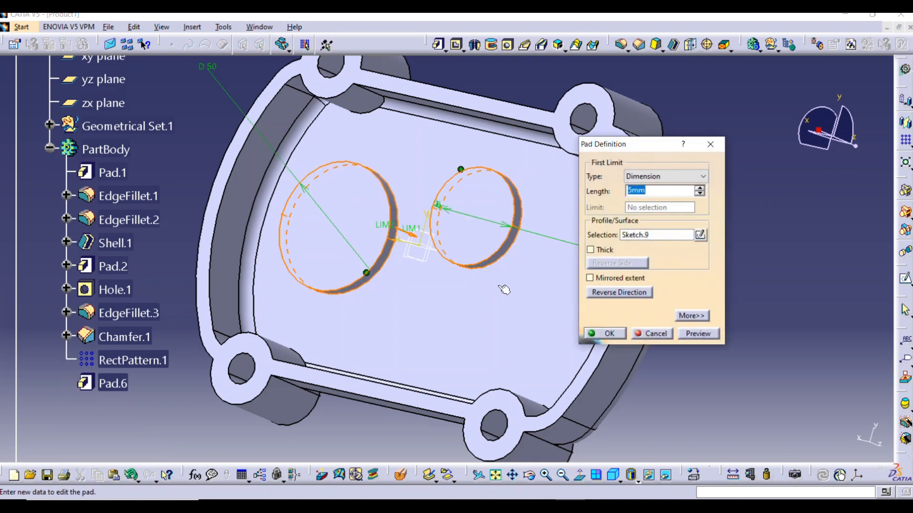
mouse_move(475, 302)
middle_mouse_down()
mouse_move(416, 336)
mouse_move(396, 297)
mouse_move(402, 267)
mouse_move(428, 245)
mouse_move(316, 359)
mouse_move(361, 351)
middle_mouse_up()
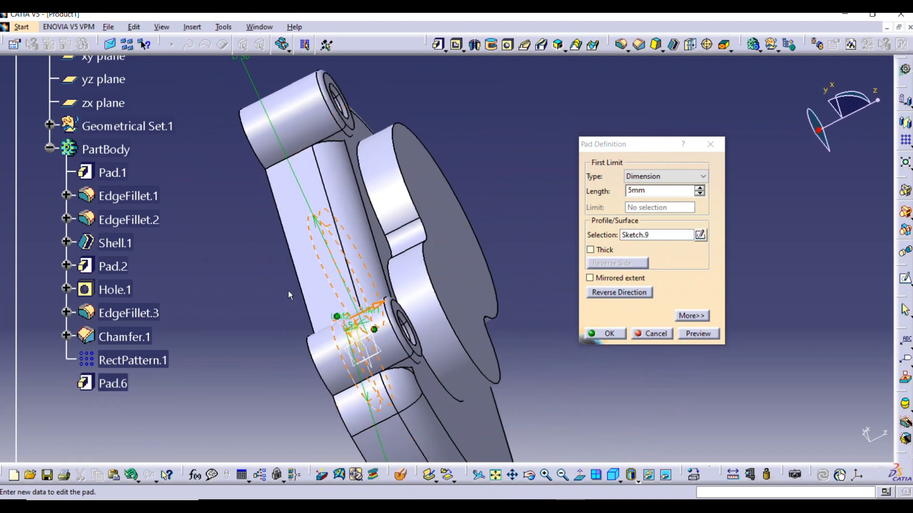
mouse_move(318, 298)
middle_mouse_down()
mouse_move(460, 259)
mouse_move(493, 212)
middle_mouse_up()
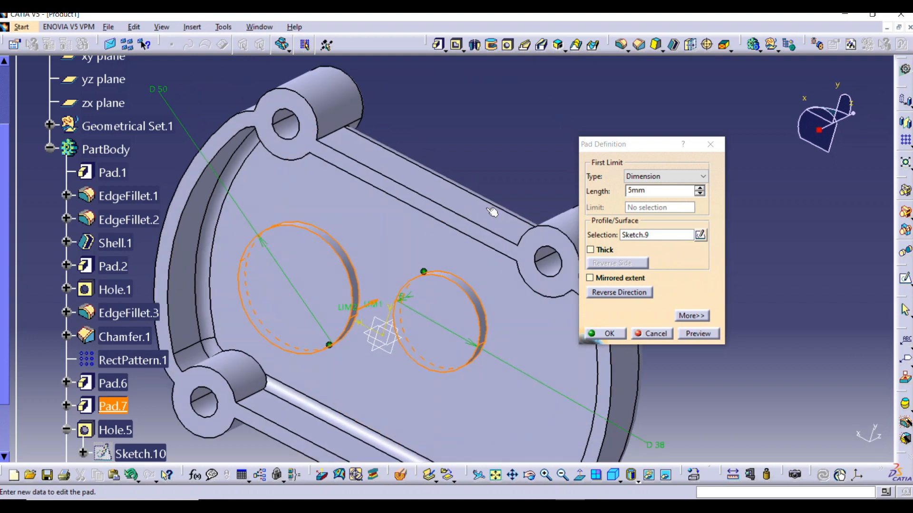
left_click(666, 178)
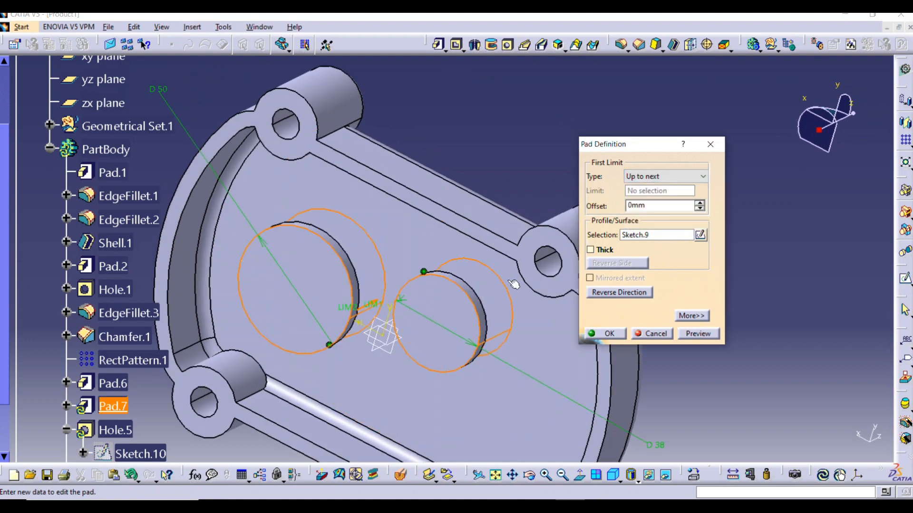
left_click(695, 333)
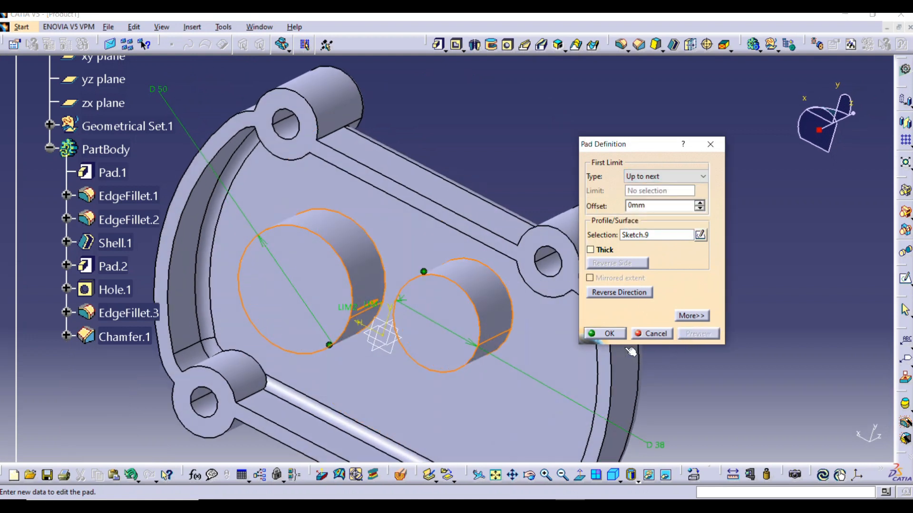
left_click(605, 334)
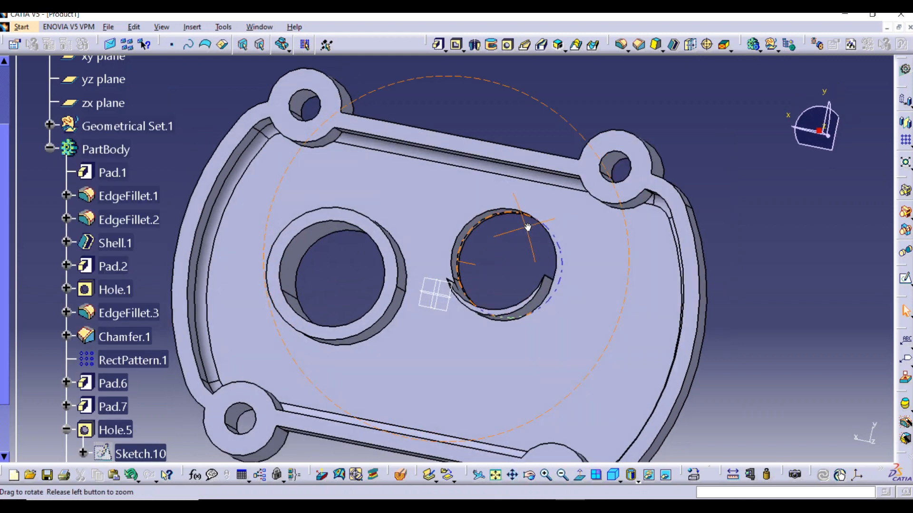
Undo the last limit change on the interior circular pads
mouse_move(475, 285)
middle_mouse_down()
mouse_move(554, 297)
mouse_move(555, 186)
mouse_move(500, 285)
mouse_move(394, 348)
middle_mouse_up()
middle_click_drag(497, 243, 427, 312)
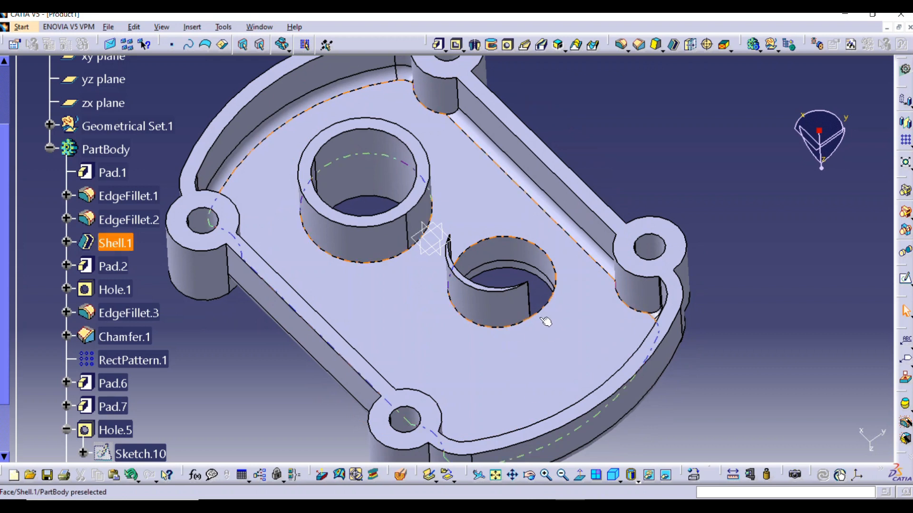
double_click(484, 286)
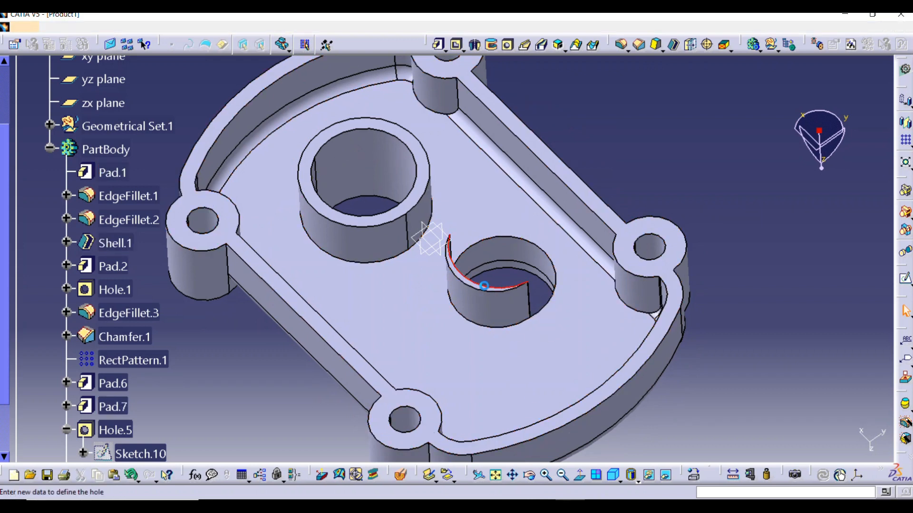
middle_click_drag(520, 345, 501, 297)
left_click(869, 234)
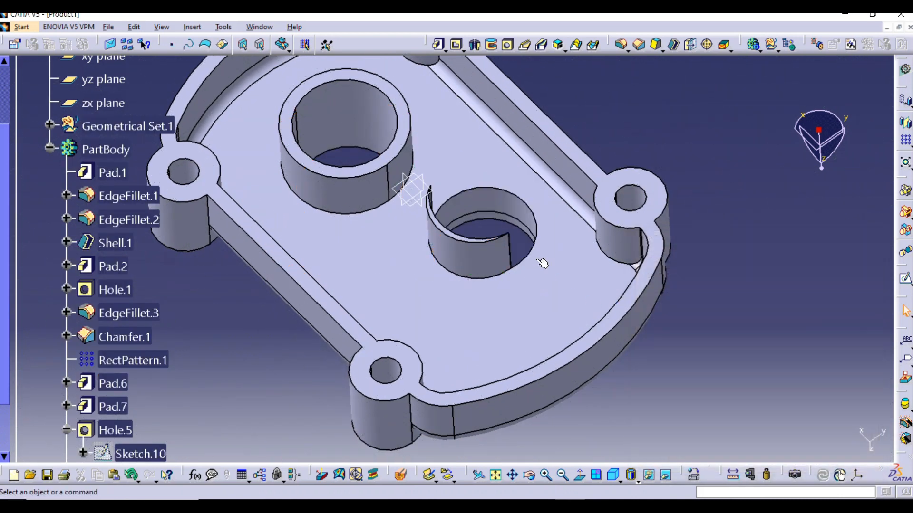
key("ctrl+z")
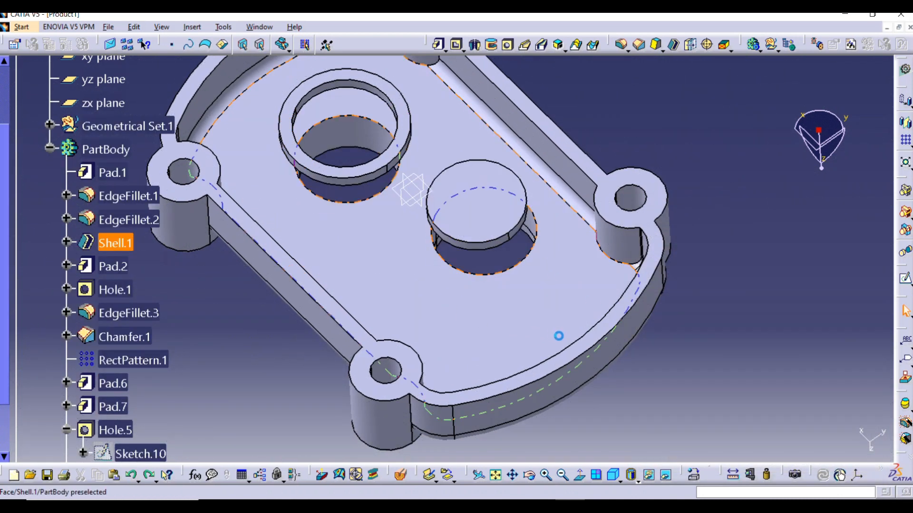
double_click(503, 244)
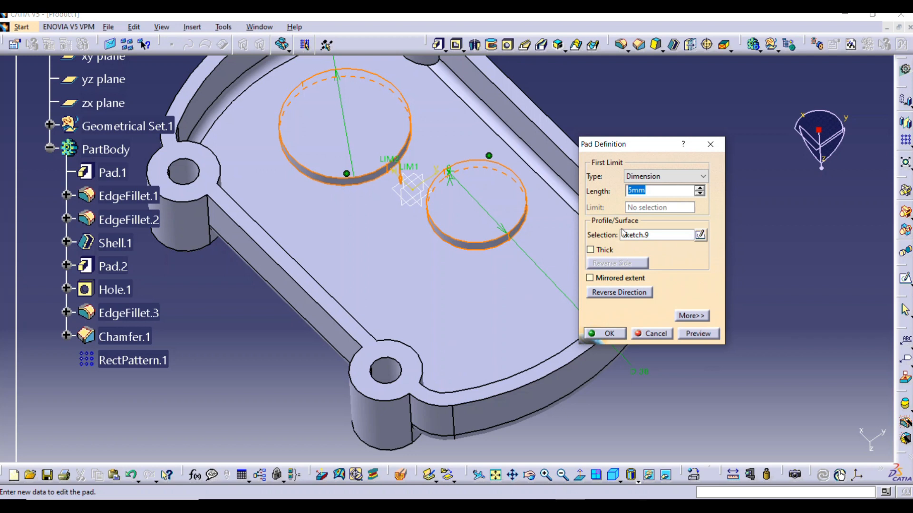
left_click(668, 179)
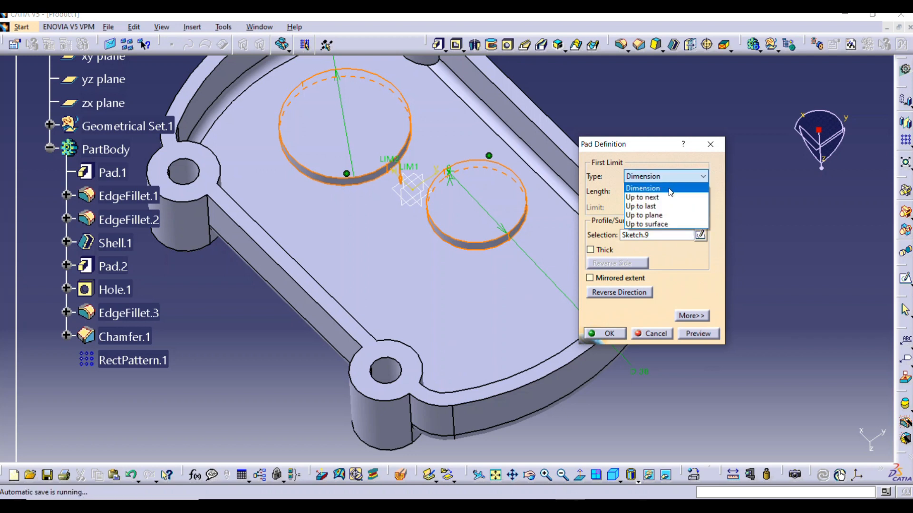
left_click(662, 224)
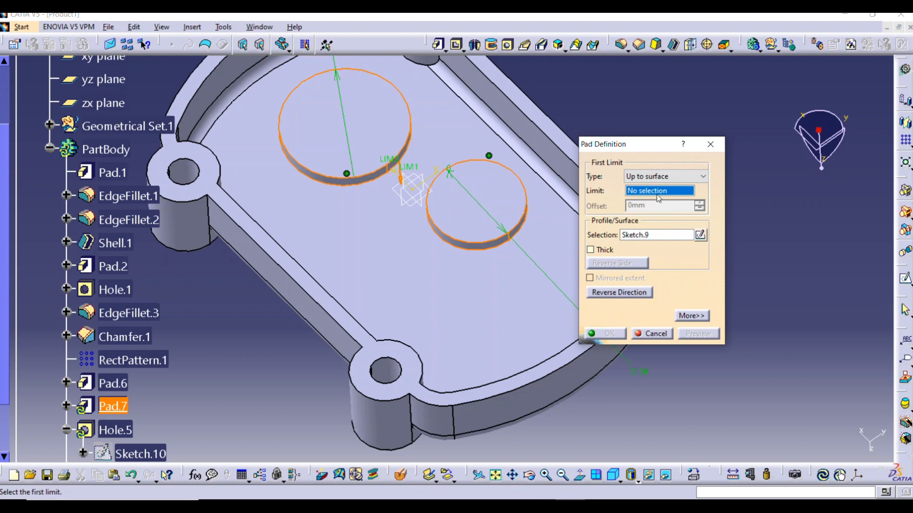
left_click(624, 295)
middle_click_drag(541, 328, 440, 285)
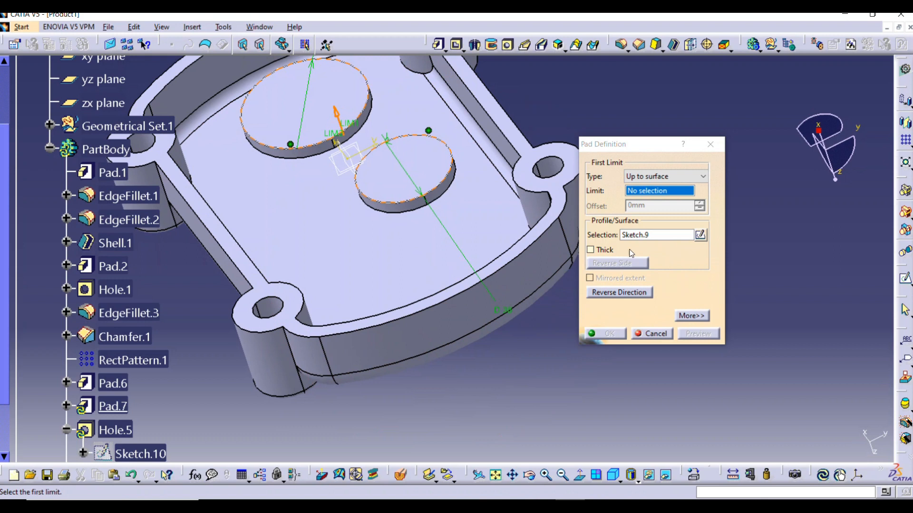
left_click(591, 252)
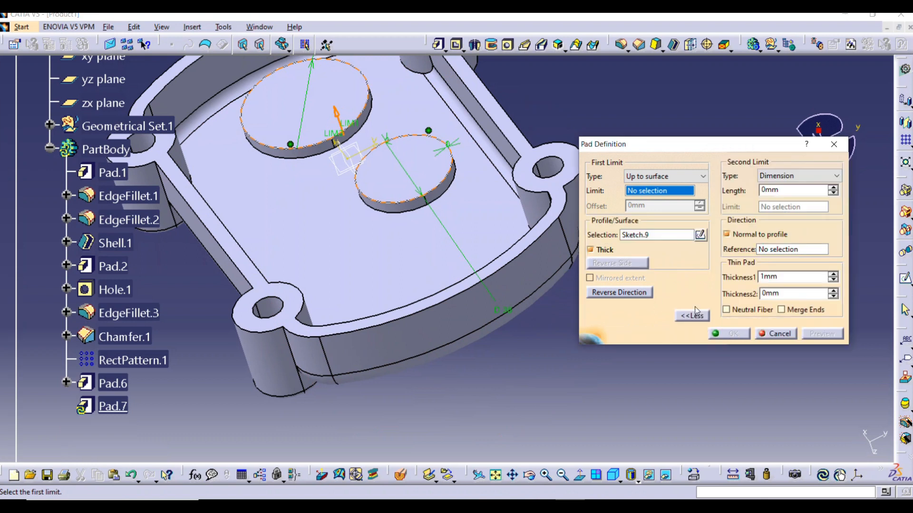
left_click(591, 251)
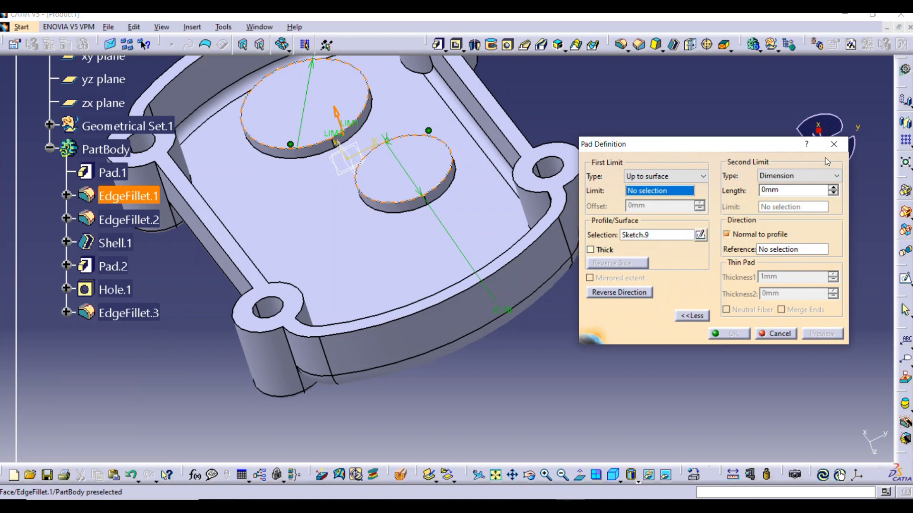
left_click(834, 144)
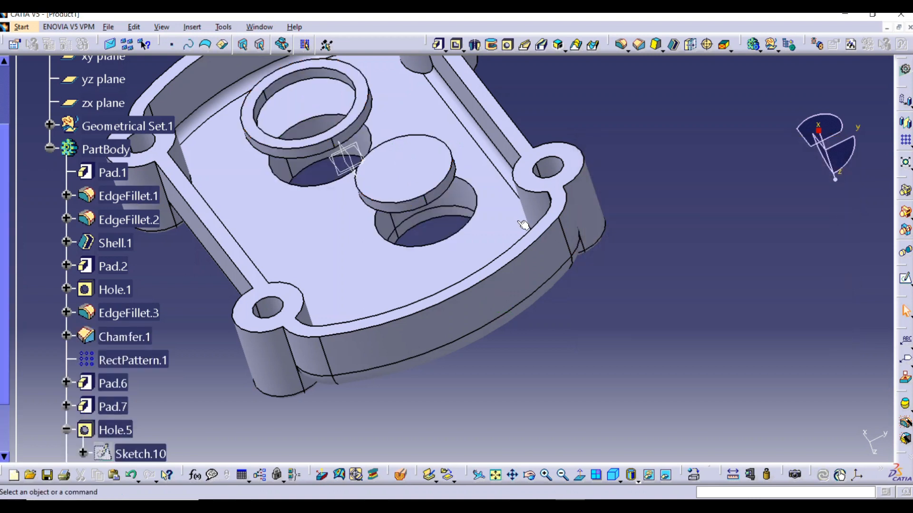
double_click(441, 200)
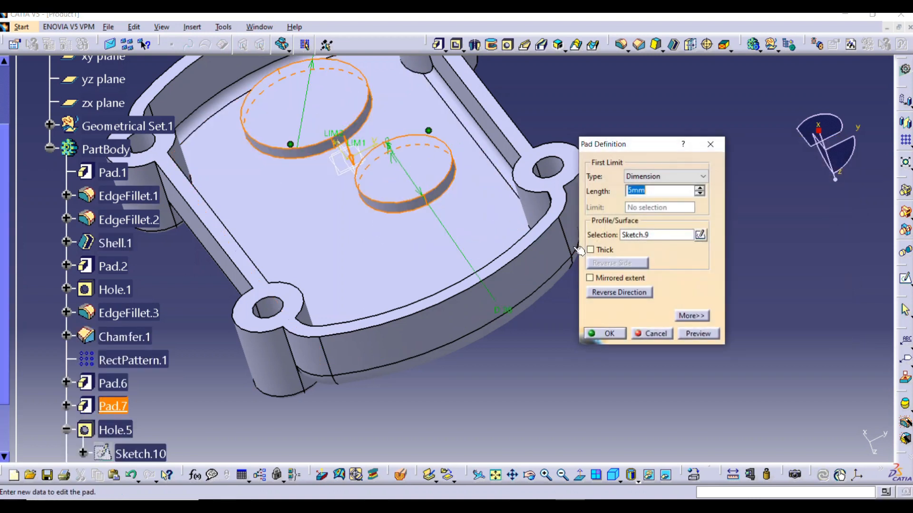
left_click(669, 178)
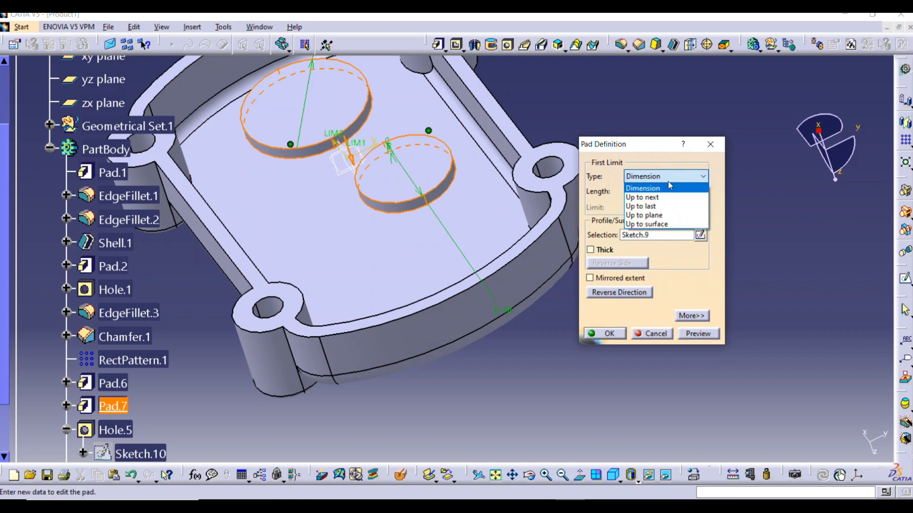
left_click(659, 224)
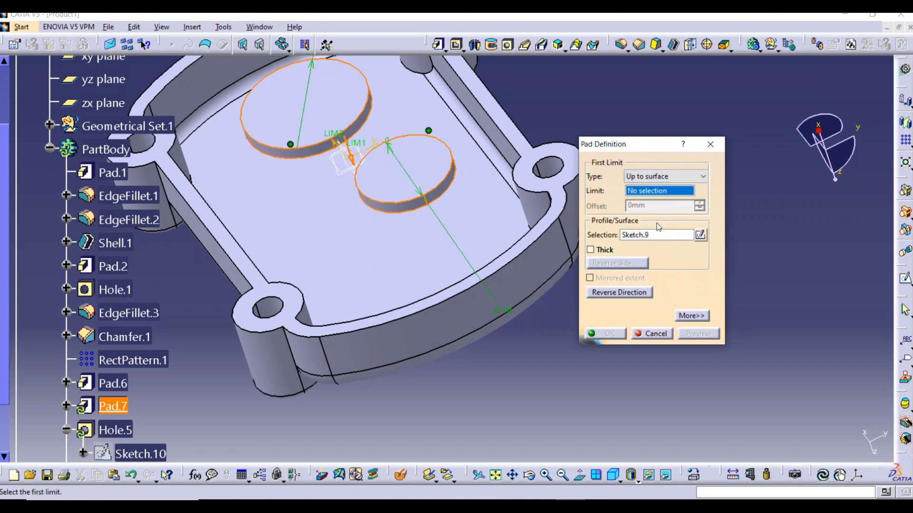
mouse_move(549, 233)
middle_mouse_down()
mouse_move(467, 218)
mouse_move(312, 213)
mouse_move(290, 243)
middle_mouse_up()
left_click(649, 332)
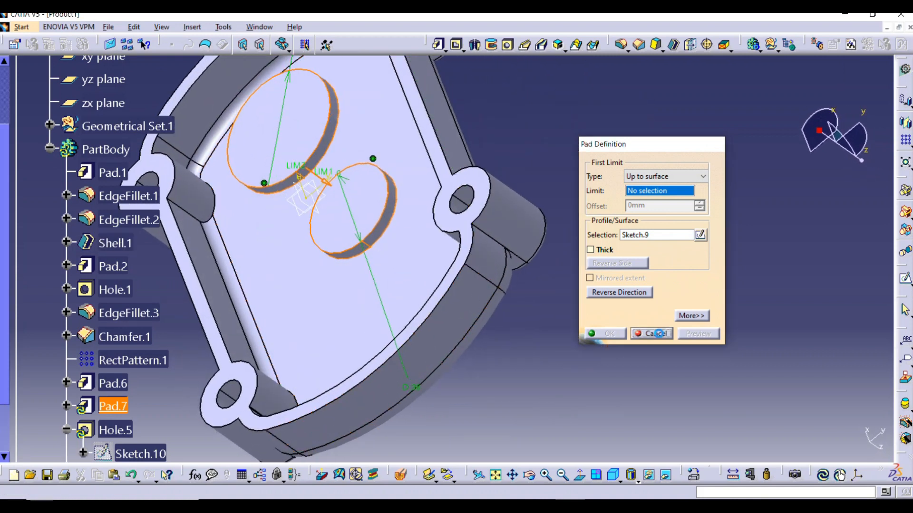
Delete the interior circular pads together with their aggregated elements
middle_click_drag(354, 284, 376, 190)
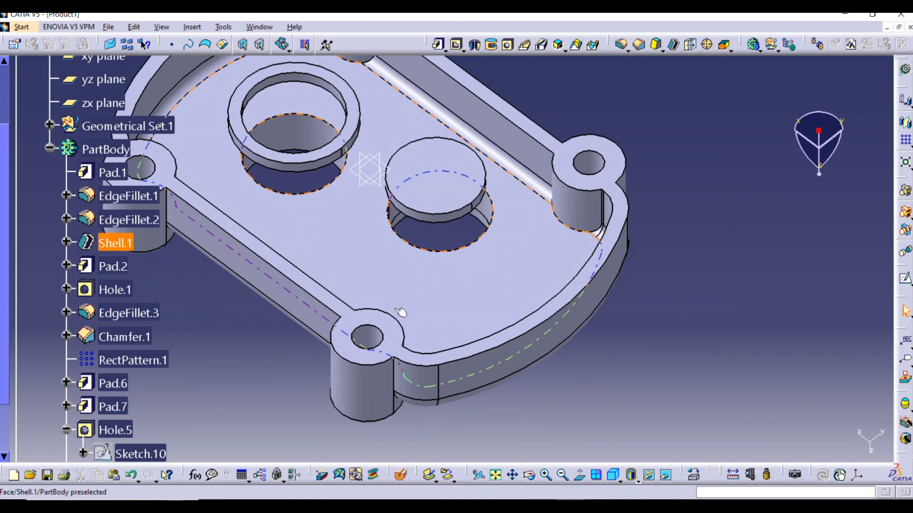
left_click(341, 144)
key("Delete")
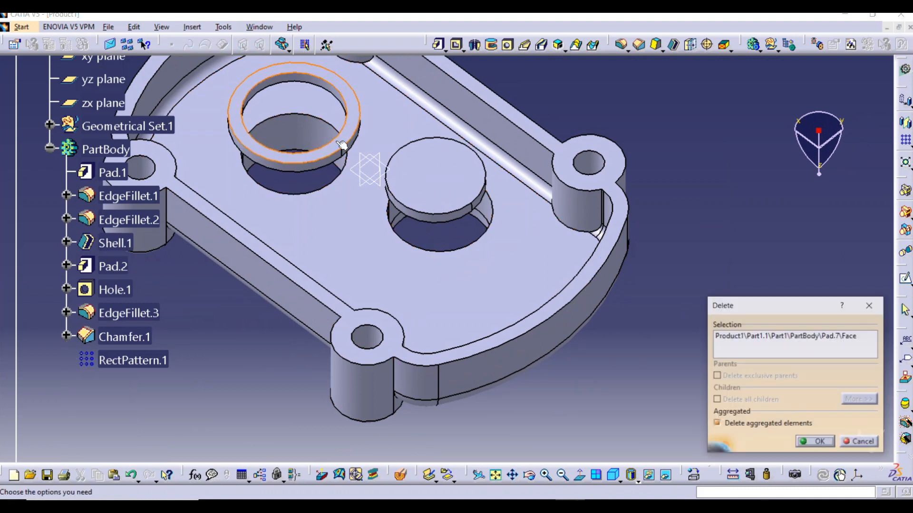
left_click(801, 442)
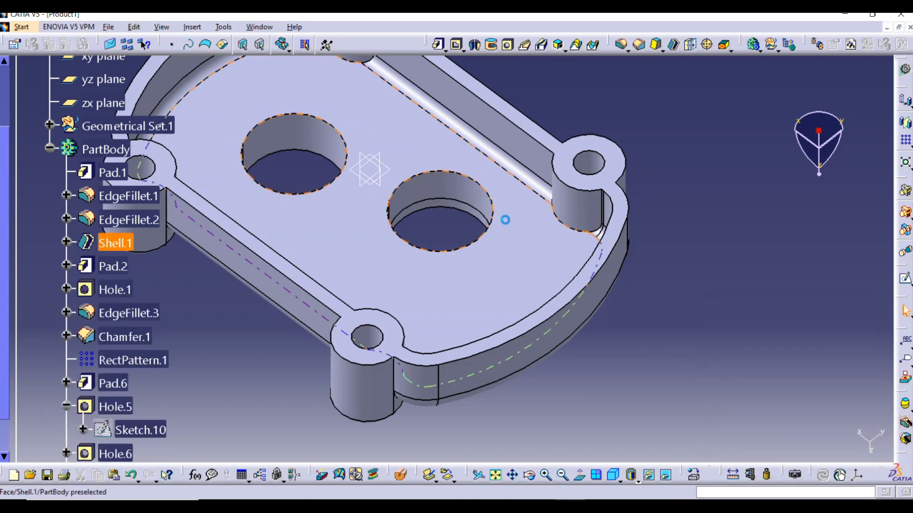
middle_click_drag(525, 189, 542, 275)
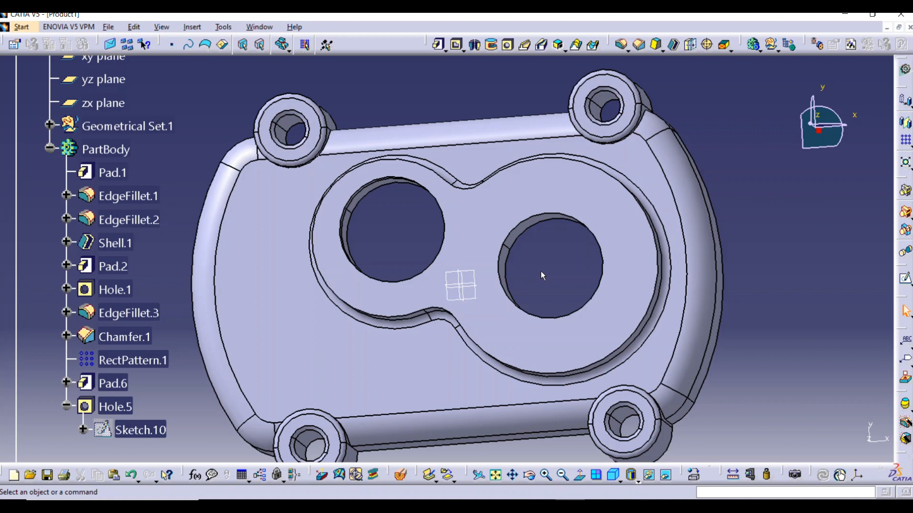
left_click(566, 187)
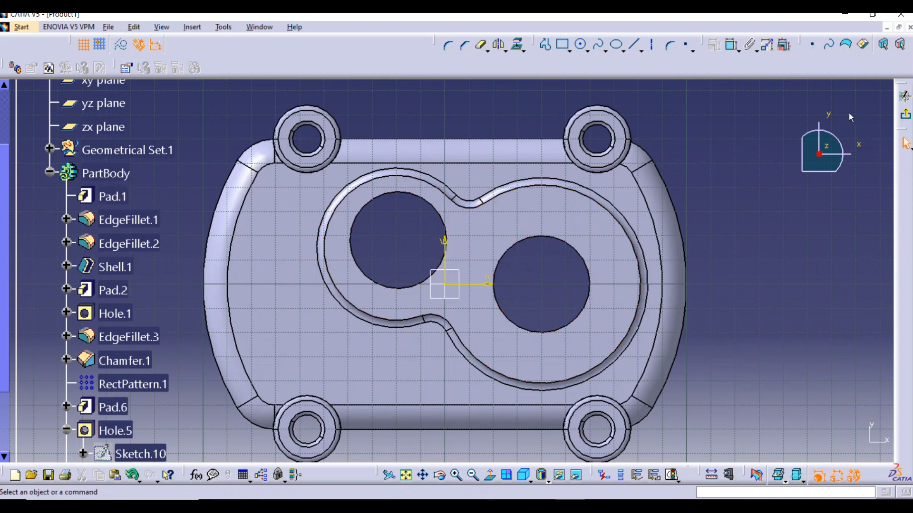
left_click(565, 213)
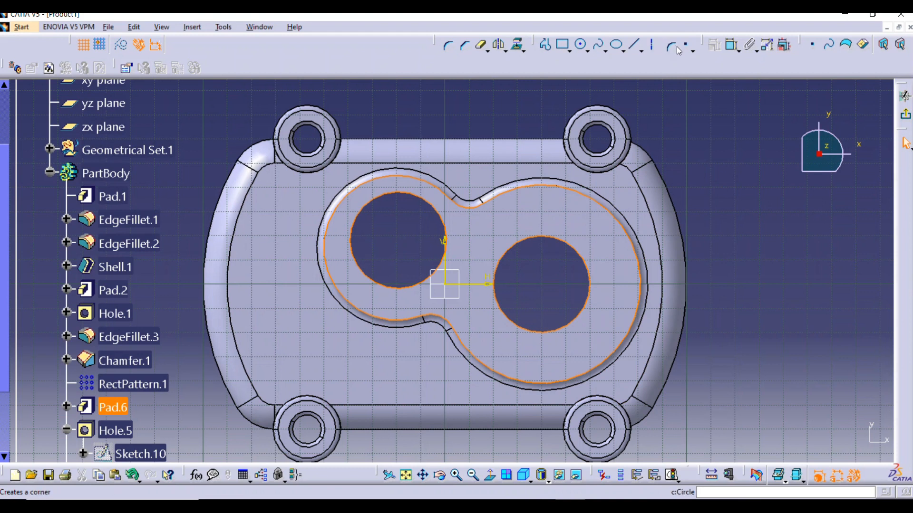
left_click(905, 115)
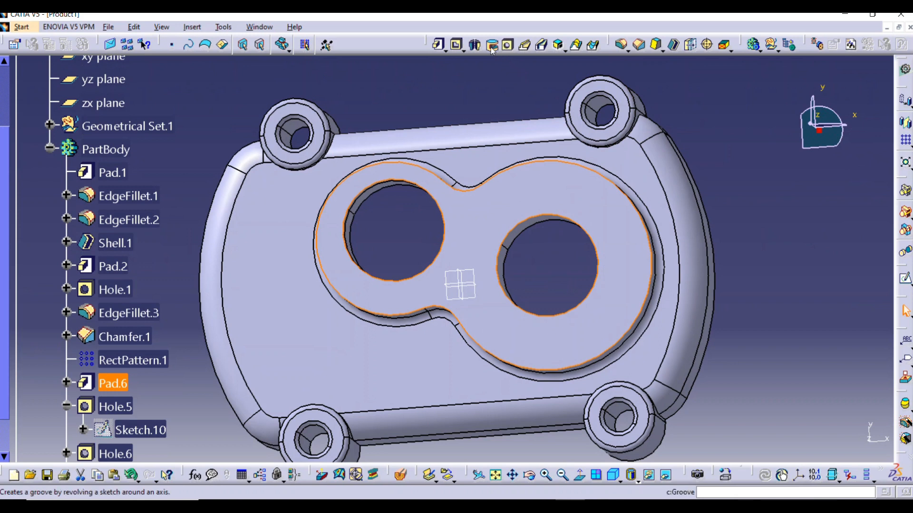
Start a hole on the flat face of the blended pad's larger lobe as a simple hole with Blind extension
left_click(507, 45)
left_click(572, 192)
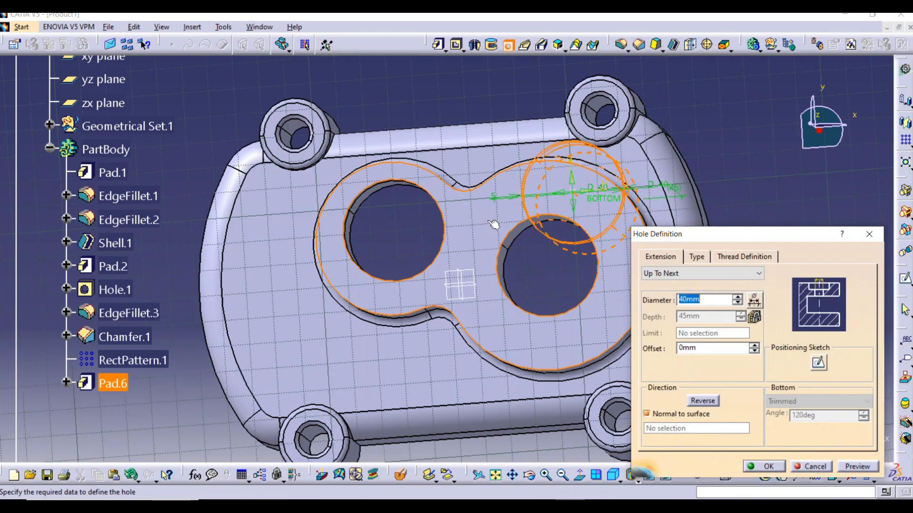
left_click(668, 276)
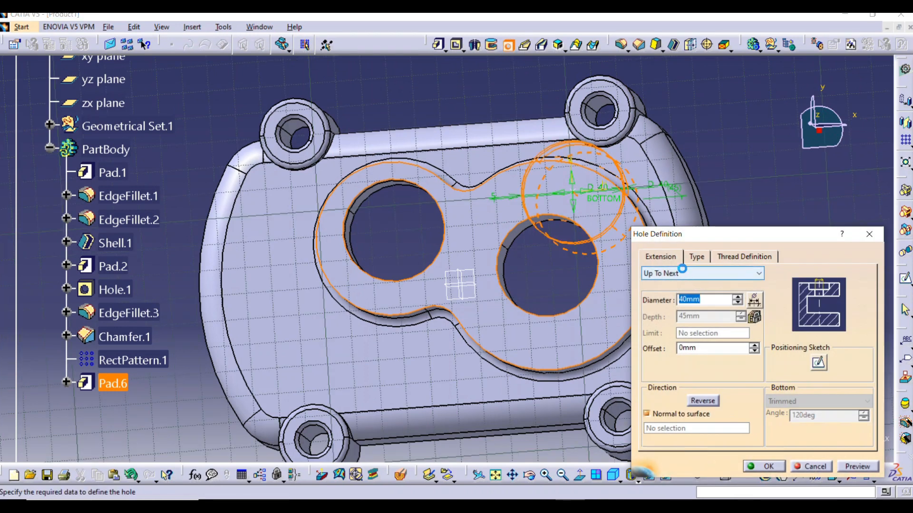
left_click(668, 284)
left_click(704, 261)
left_click(713, 273)
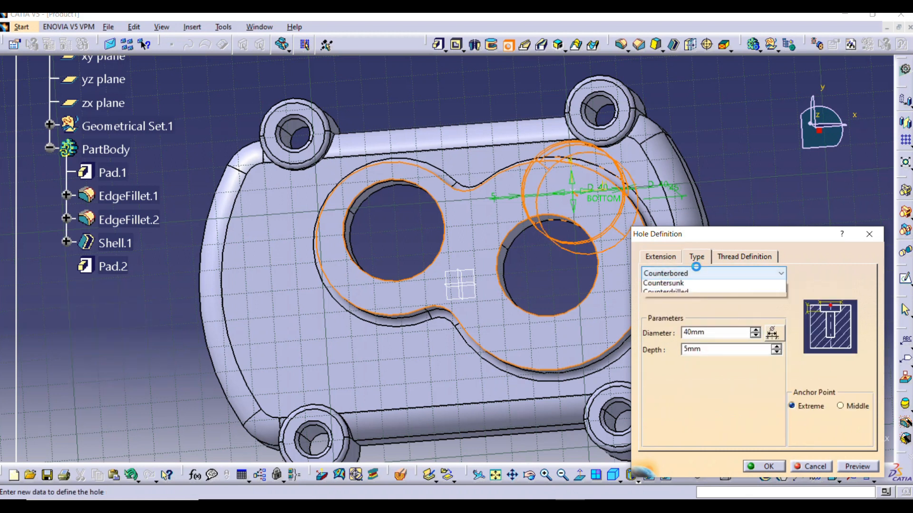
left_click(694, 283)
left_click(737, 259)
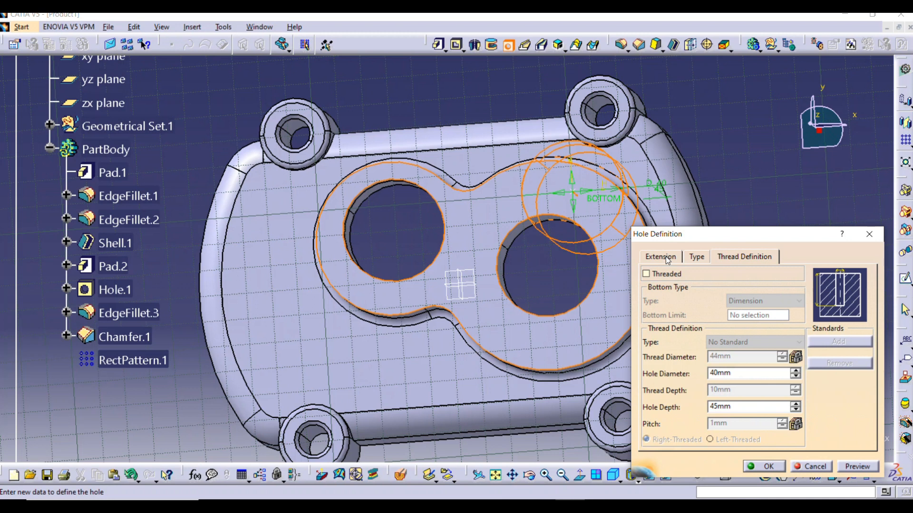
left_click(661, 257)
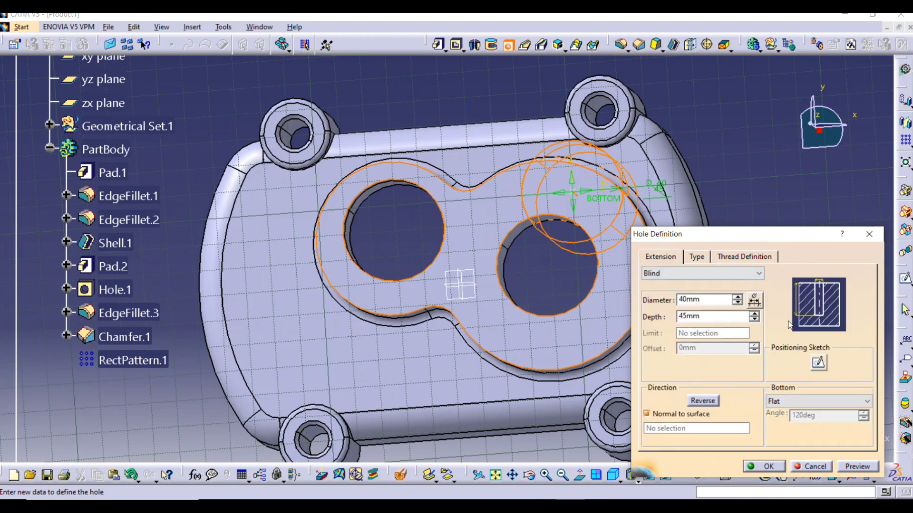
Open the hole's positioning sketch and draw a construction circle about 63 mm in diameter around the larger lobe's existing hole
left_click(819, 363)
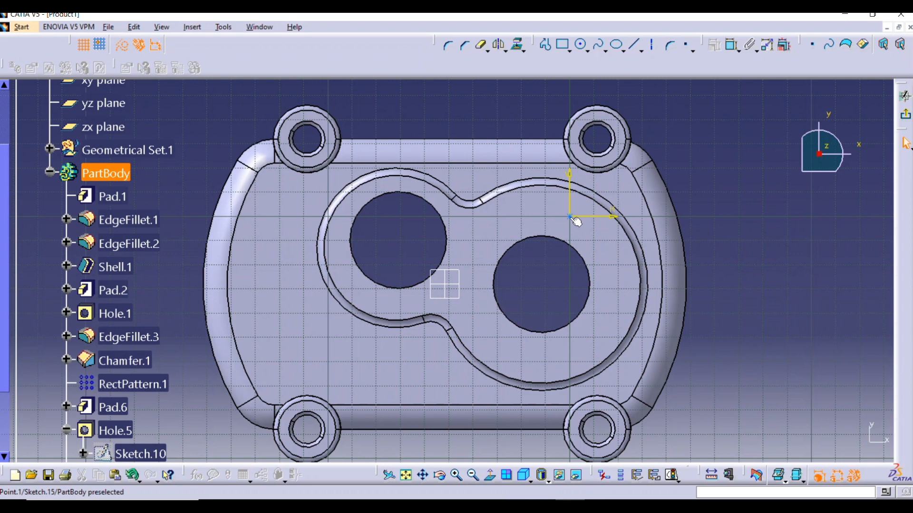
left_click(581, 45)
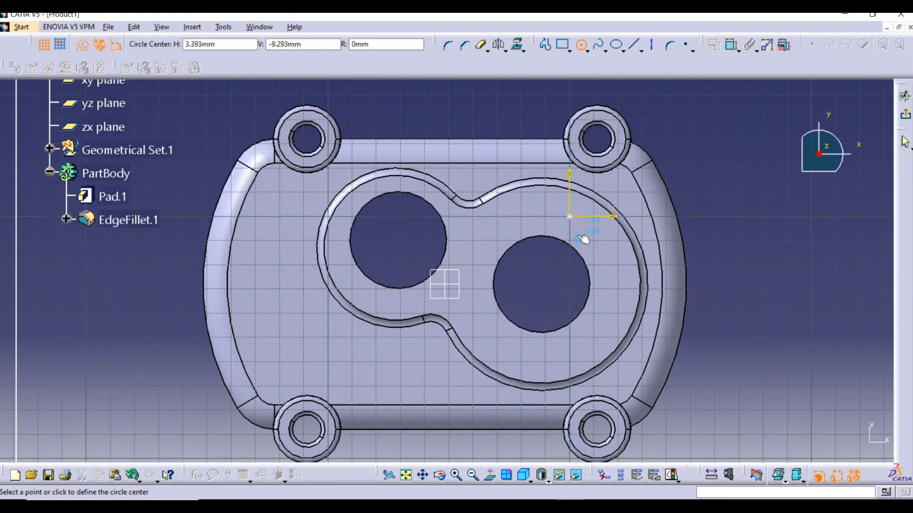
left_click(543, 280)
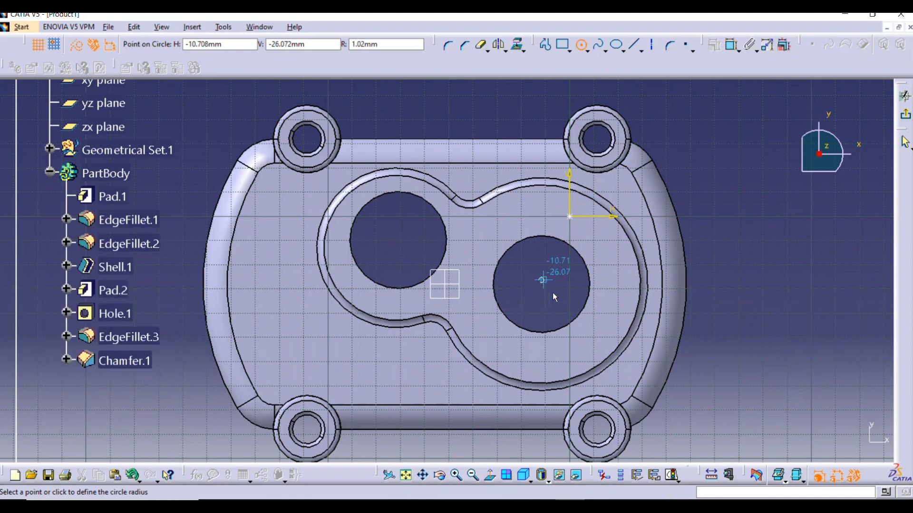
left_click(608, 319)
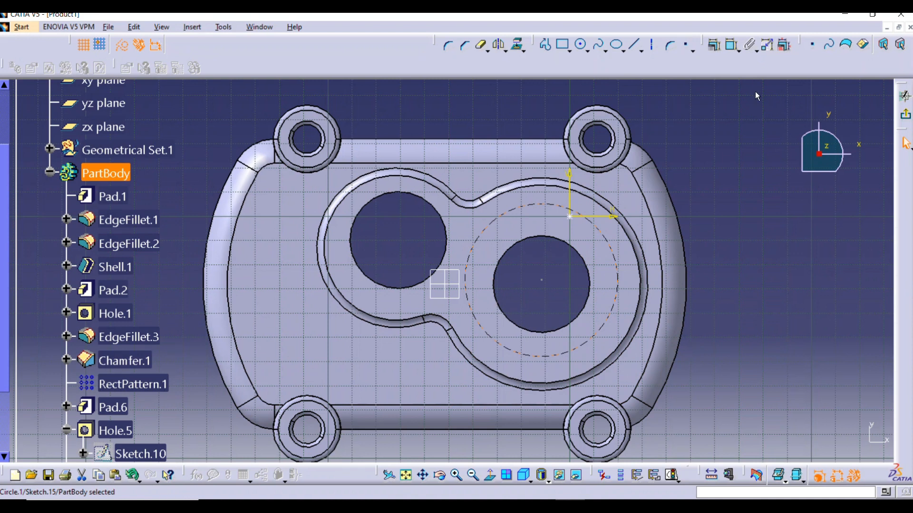
Dimension the construction circle's diameter and set it to 61 mm
left_click(732, 45)
left_click(694, 236)
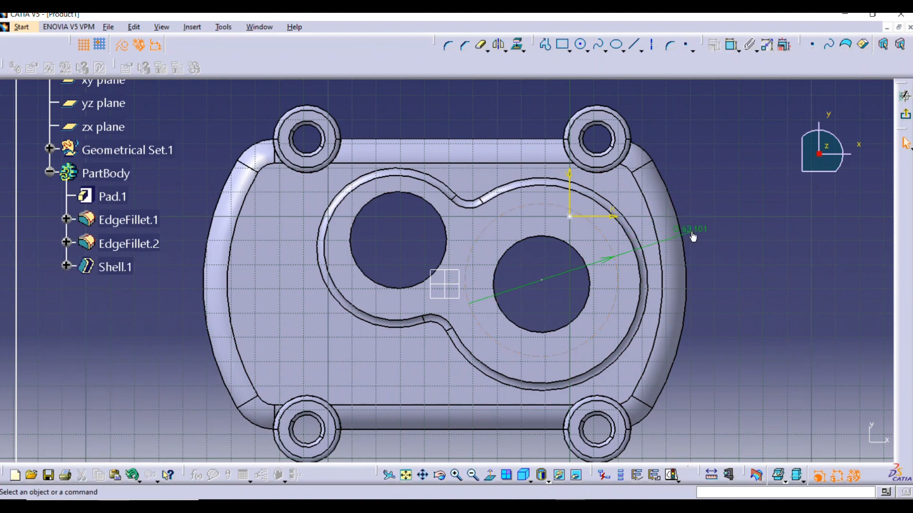
double_click(693, 235)
type("61")
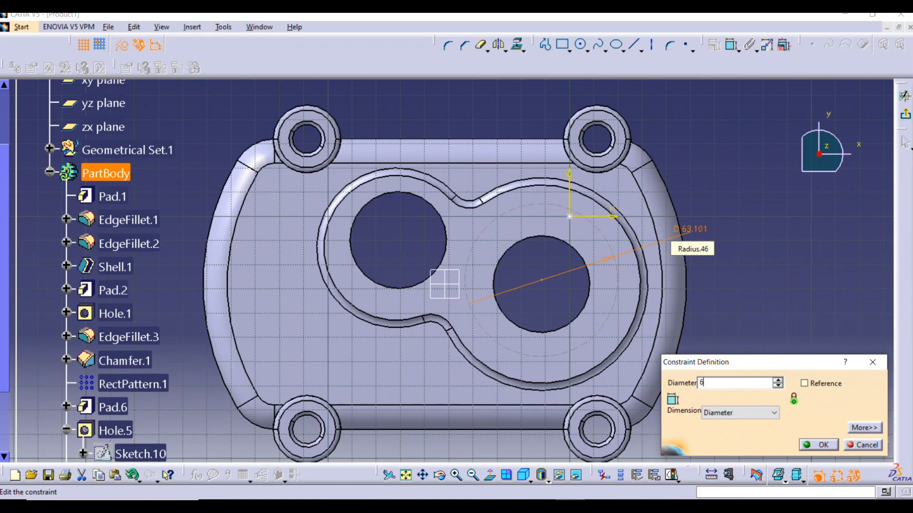
key("Return")
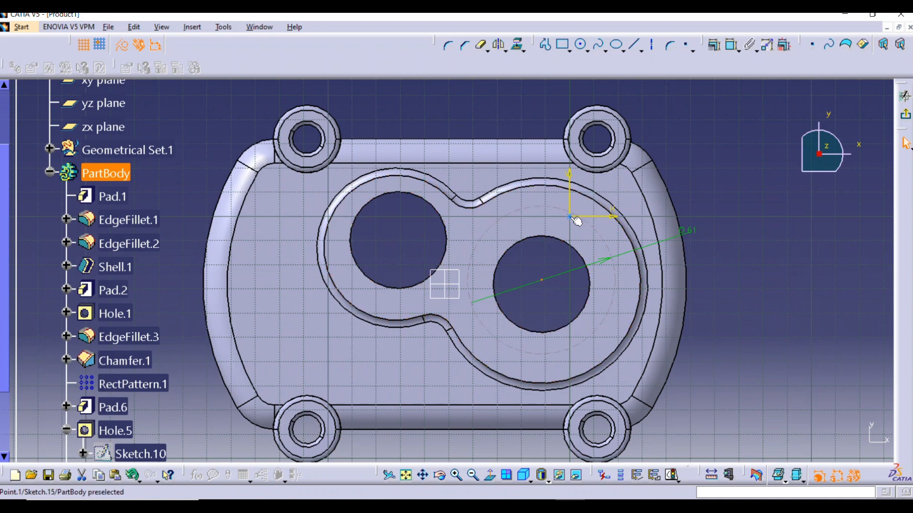
Try to make the hole's position point coincident with the construction circle's centre, then undo it and move the point away
left_click(732, 45)
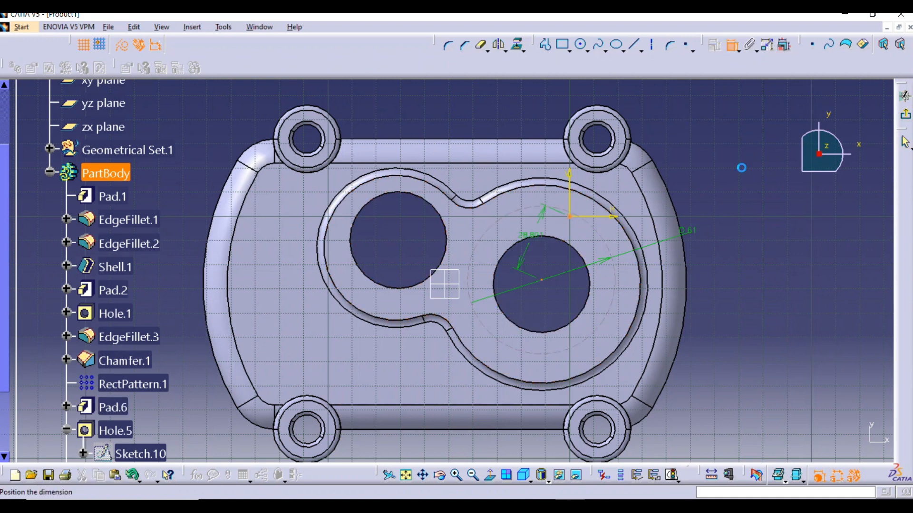
right_click(740, 218)
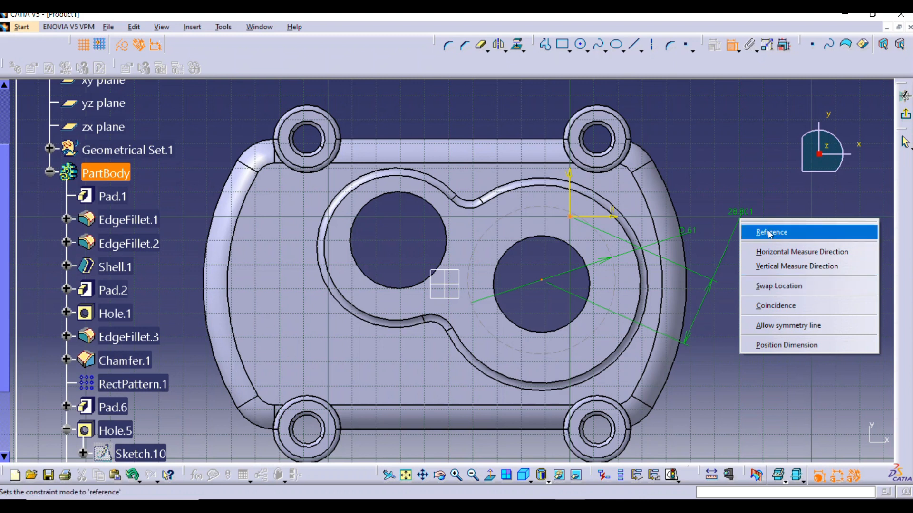
left_click(787, 306)
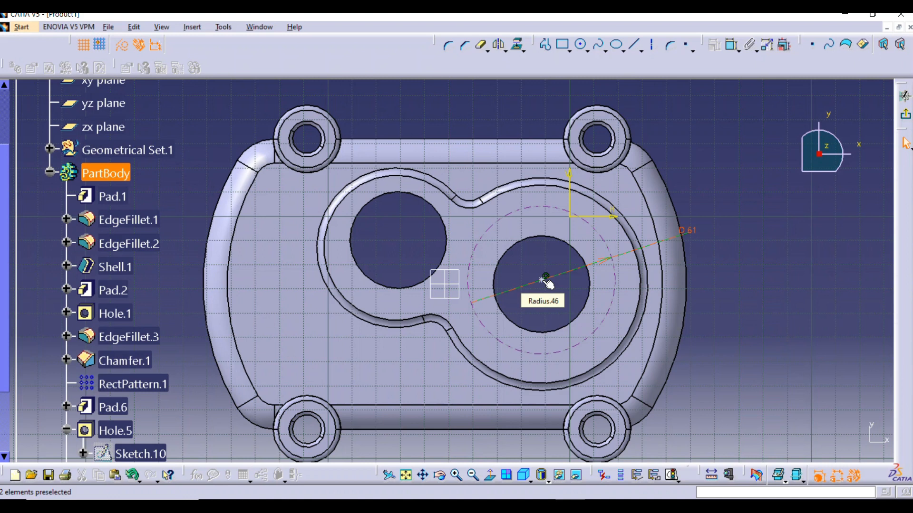
mouse_move(546, 281)
left_mouse_down()
mouse_move(516, 269)
mouse_move(560, 220)
mouse_move(544, 291)
left_mouse_up()
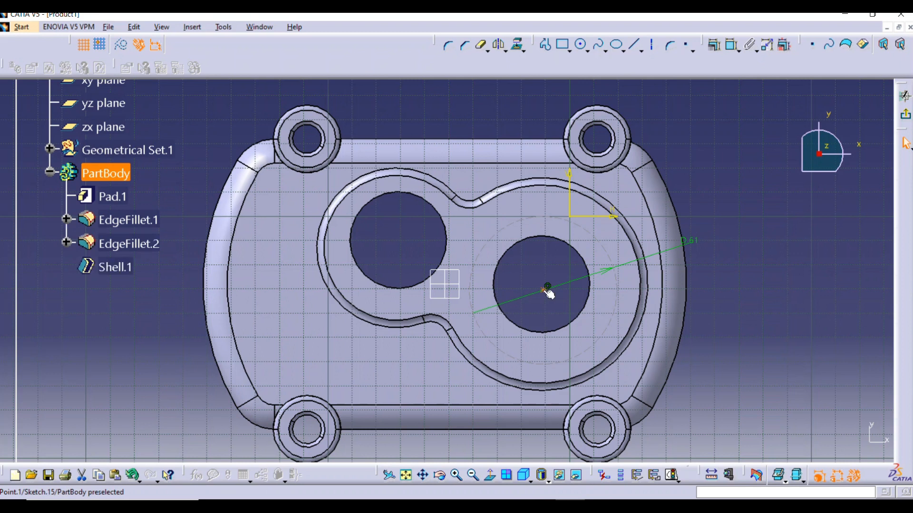
key("ctrl+z")
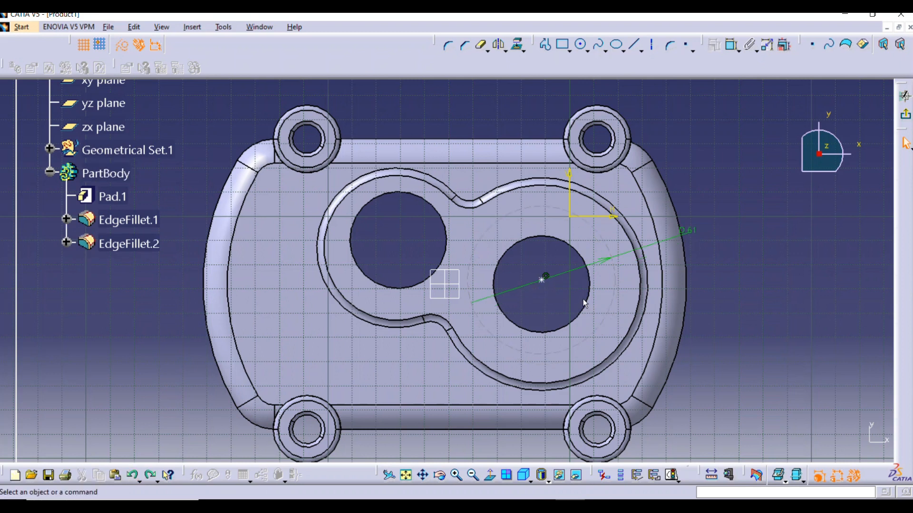
mouse_move(570, 218)
left_mouse_down()
mouse_move(562, 214)
mouse_move(579, 228)
left_mouse_up()
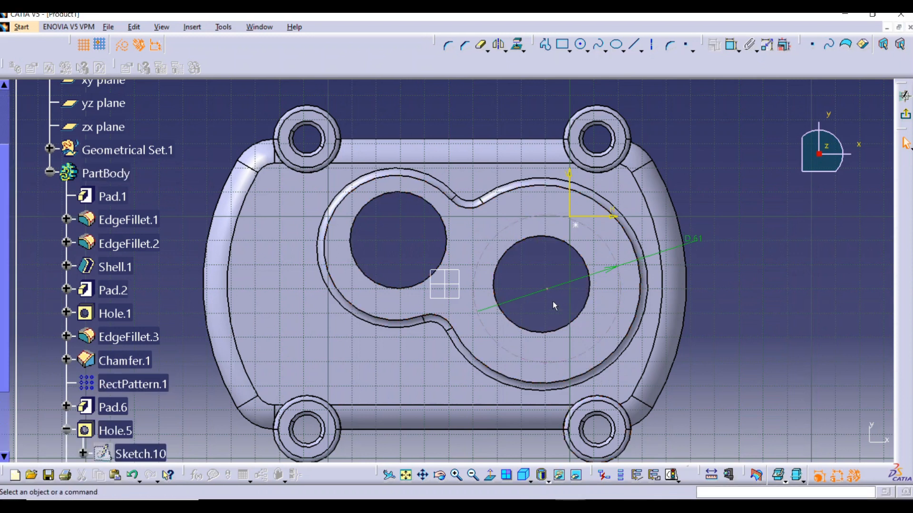
Constrain the 61 mm construction circle to be concentric with the edge of the larger lobe's existing hole
left_click(594, 298)
left_click(733, 45)
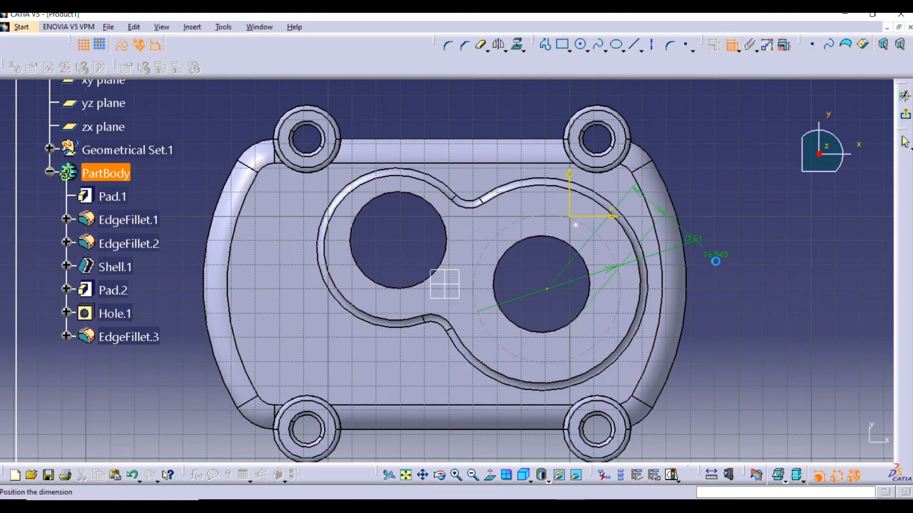
right_click(748, 288)
left_click(788, 374)
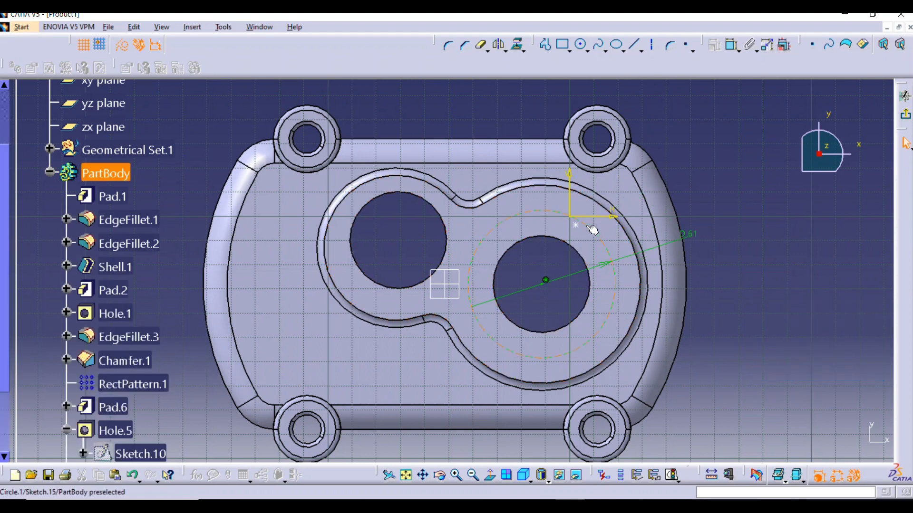
Add a vertical dimension between the hole's position point and the construction circle's centre and set it to 30.5 mm
left_click(732, 48)
left_click(576, 226)
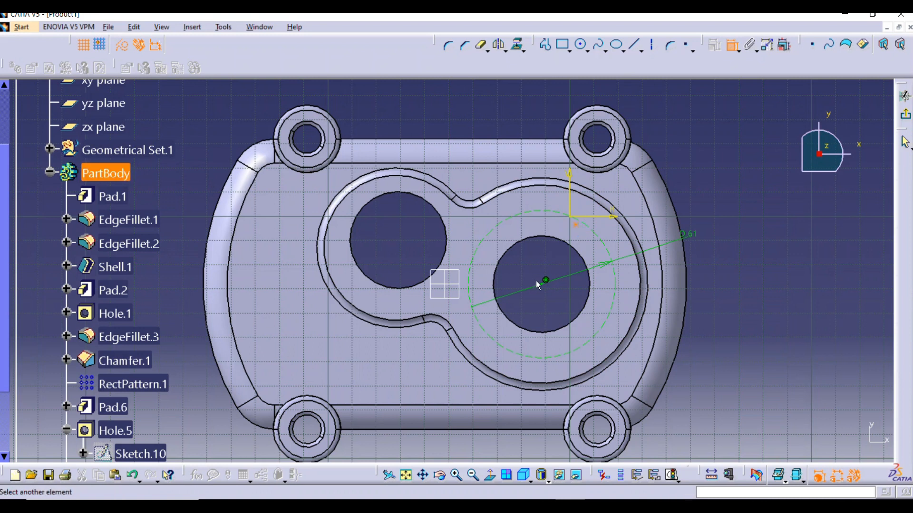
left_click(543, 284)
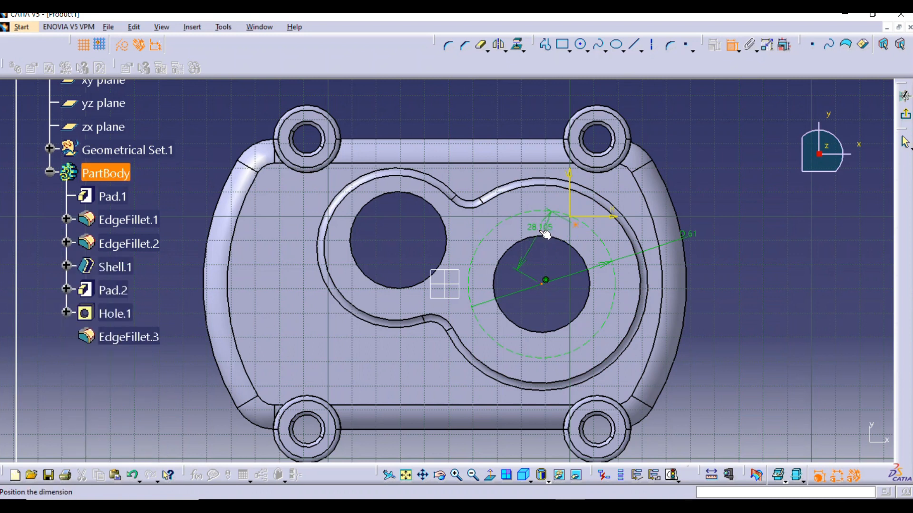
right_click(541, 230)
left_click(570, 307)
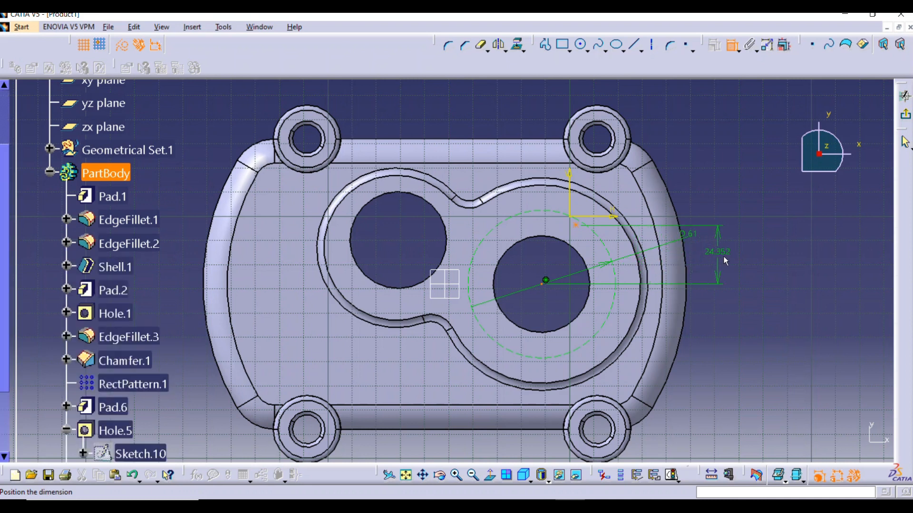
left_click(726, 259)
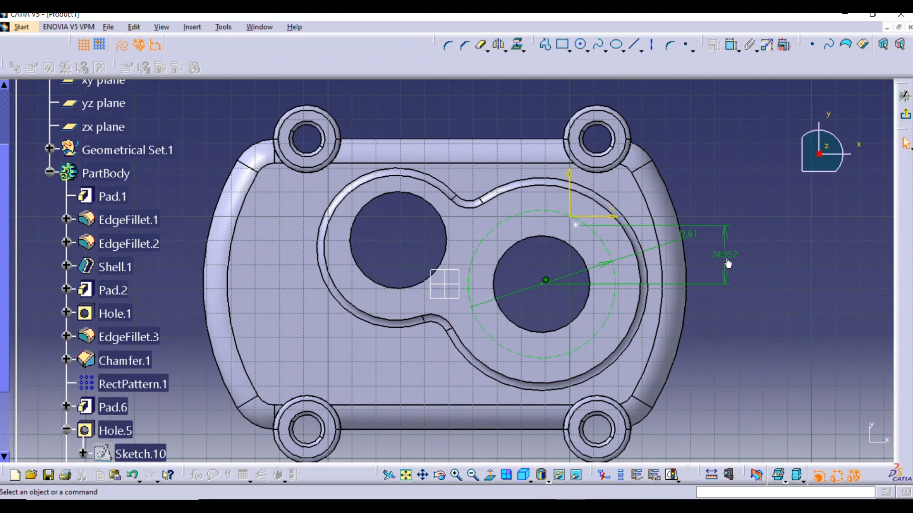
double_click(726, 261)
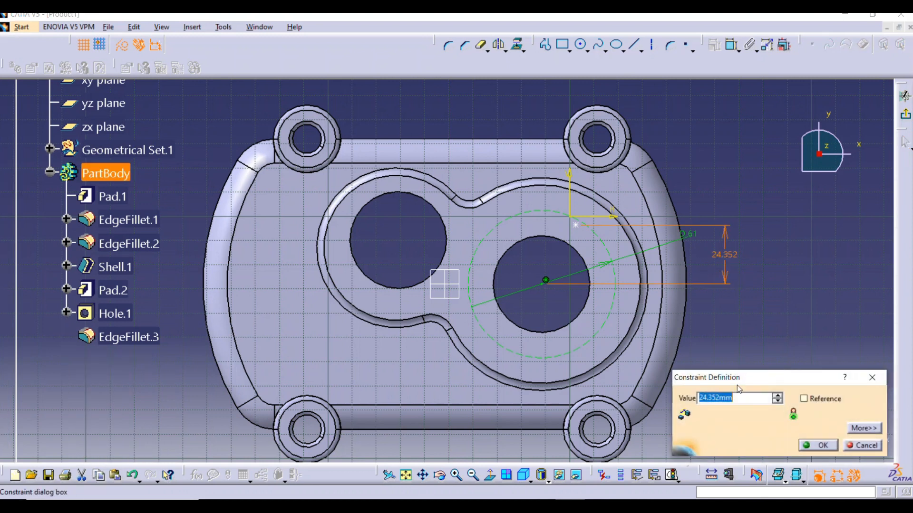
type("61")
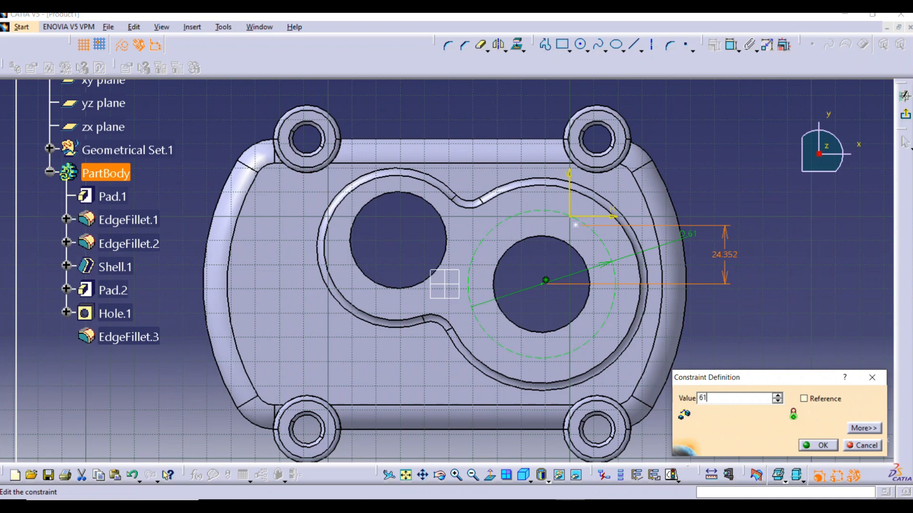
key("Return")
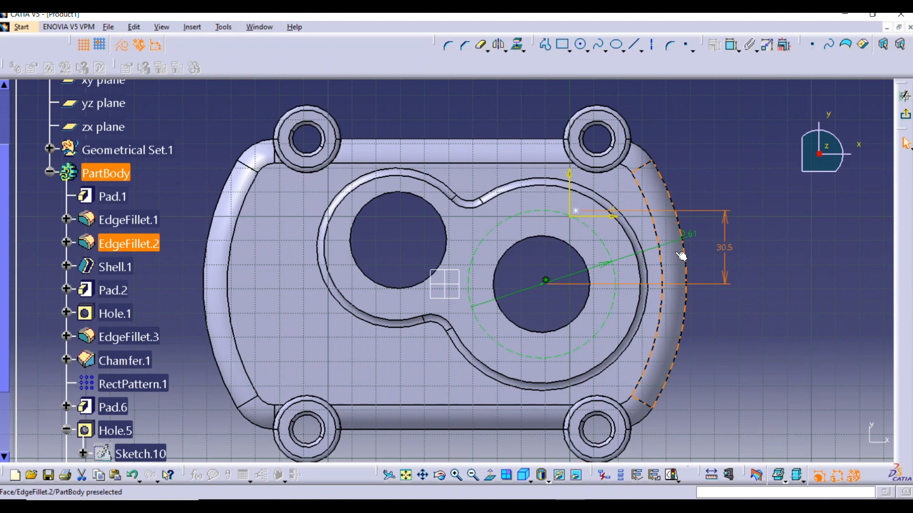
left_click(808, 301)
Try a concentricity constraint between the hole's position point and the construction circle, then undo it
left_click(581, 213)
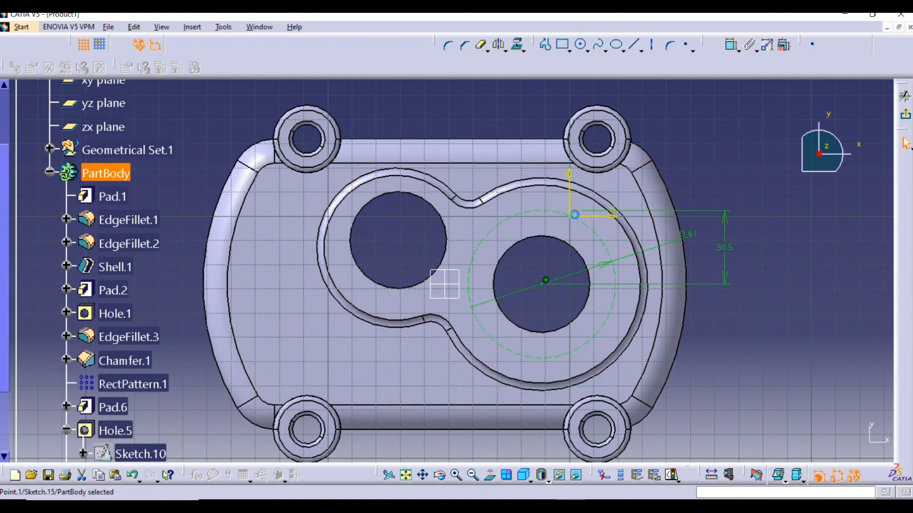
right_click(546, 218)
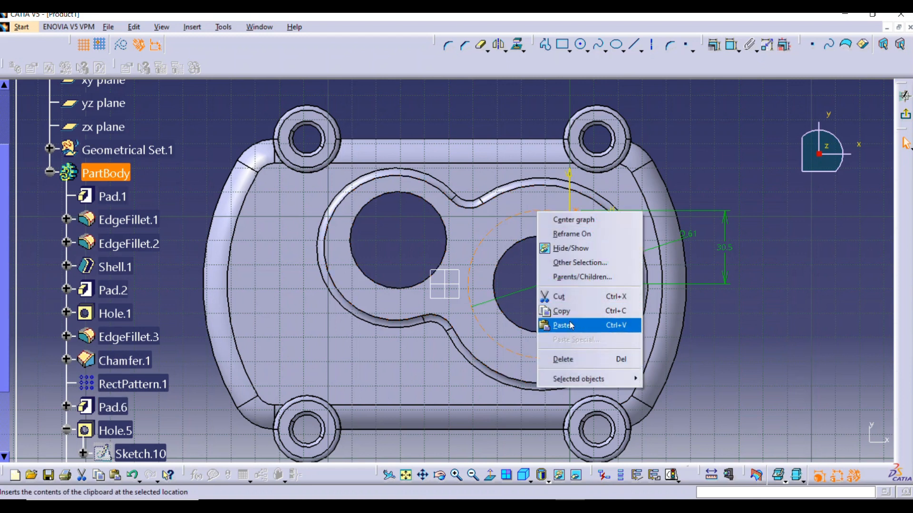
left_click(761, 239)
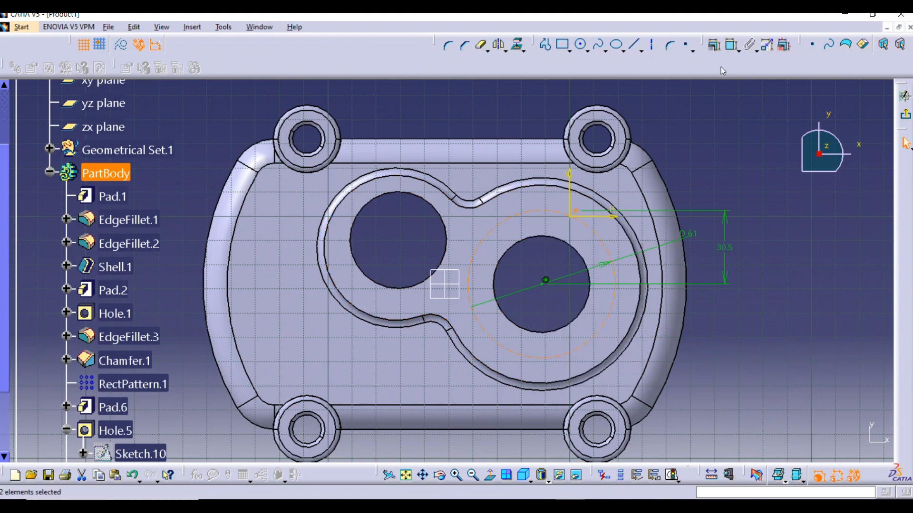
left_click(731, 45)
right_click(779, 205)
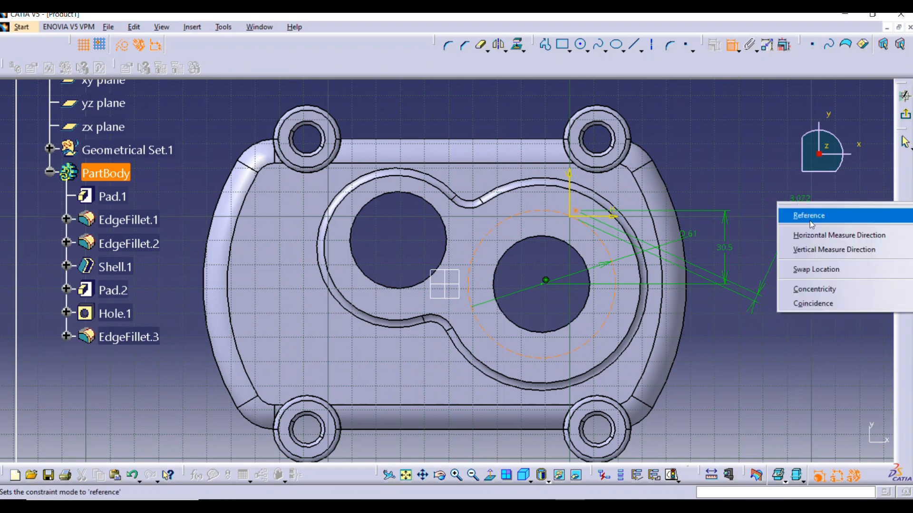
left_click(813, 289)
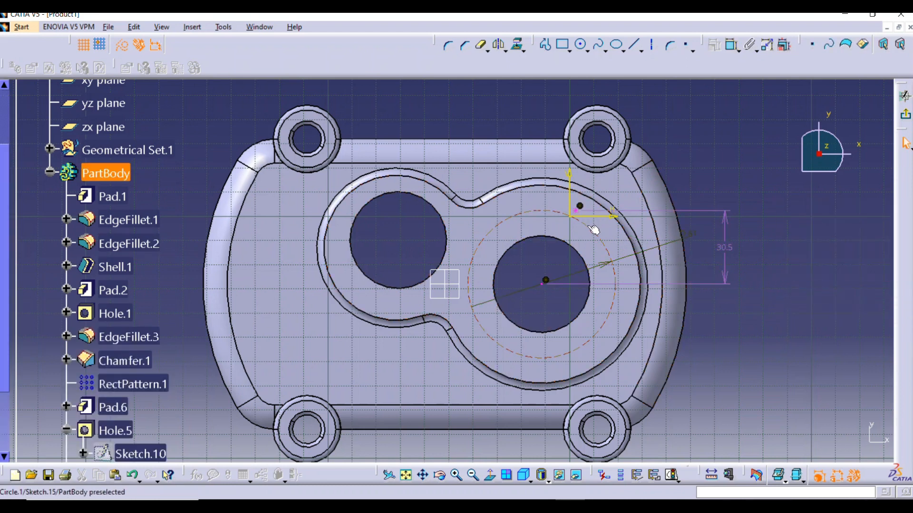
key("ctrl+z")
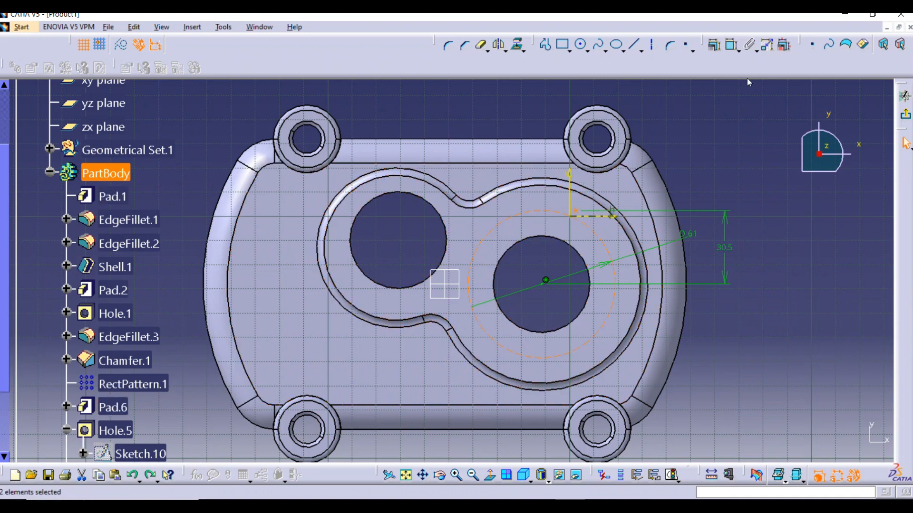
Constrain the hole's position point to be coincident with the 61 mm construction circle and exit the positioning sketch
left_click(733, 47)
right_click(764, 301)
left_click(796, 402)
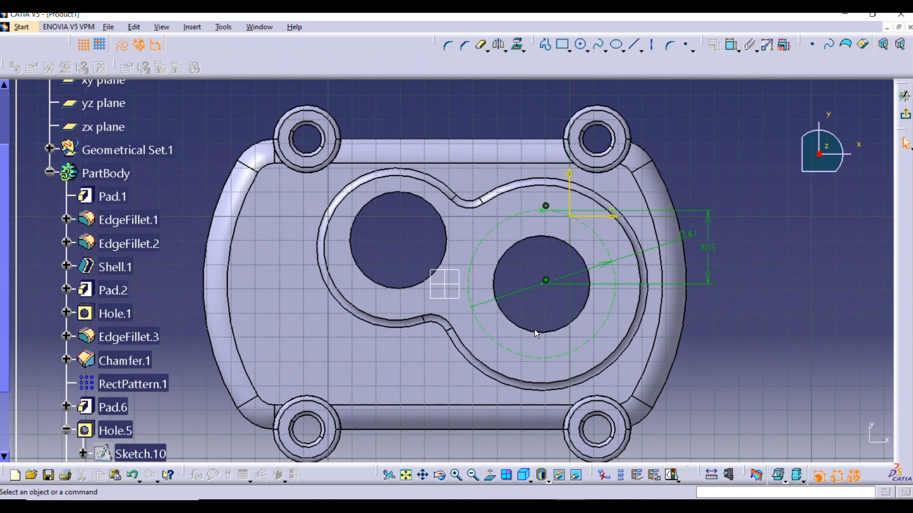
left_click(907, 117)
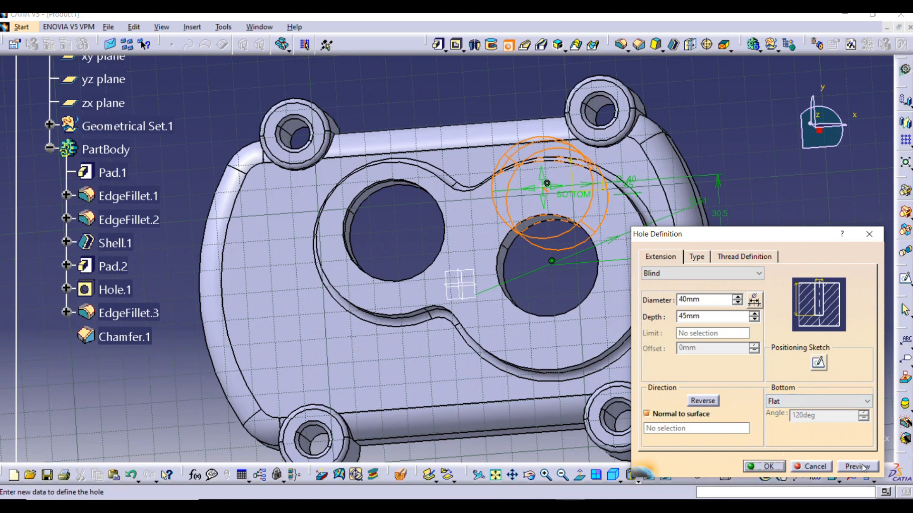
Set the blind hole's diameter to 15 mm, preview it and create the hole on the pad's larger lobe
double_click(691, 300)
type("15")
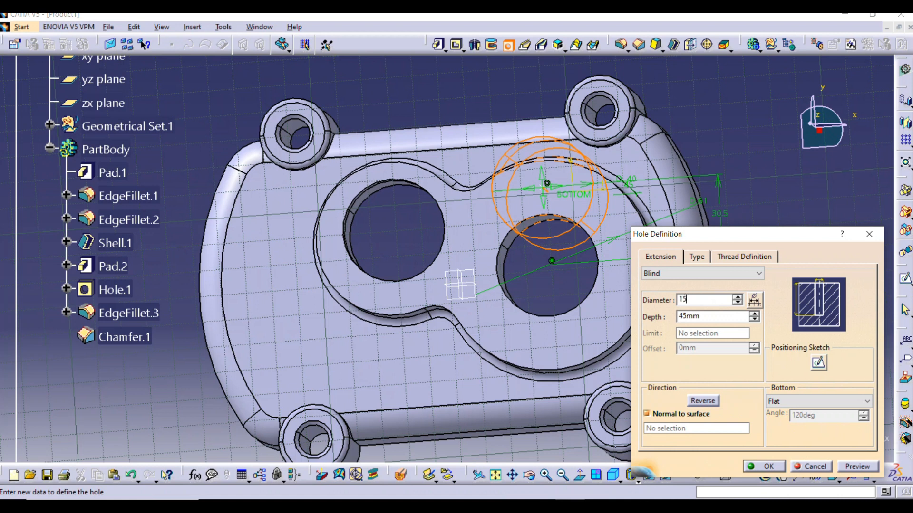
left_click(712, 315)
left_click(847, 467)
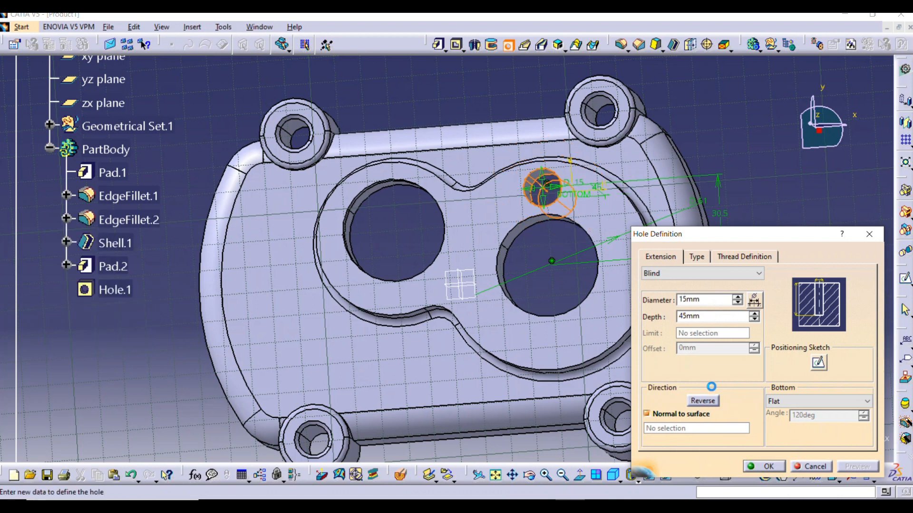
middle_click_drag(520, 298, 553, 231)
left_click(762, 466)
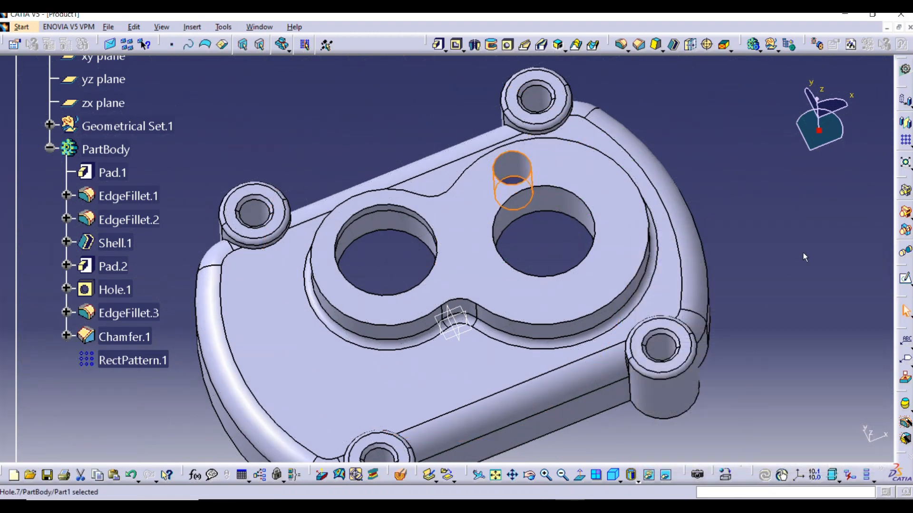
middle_click_drag(504, 266, 536, 300)
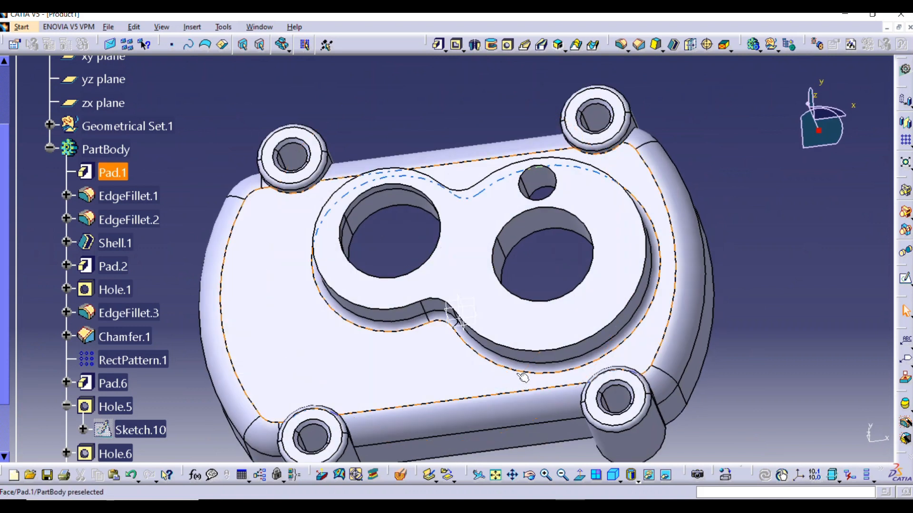
middle_click_drag(605, 299, 626, 344)
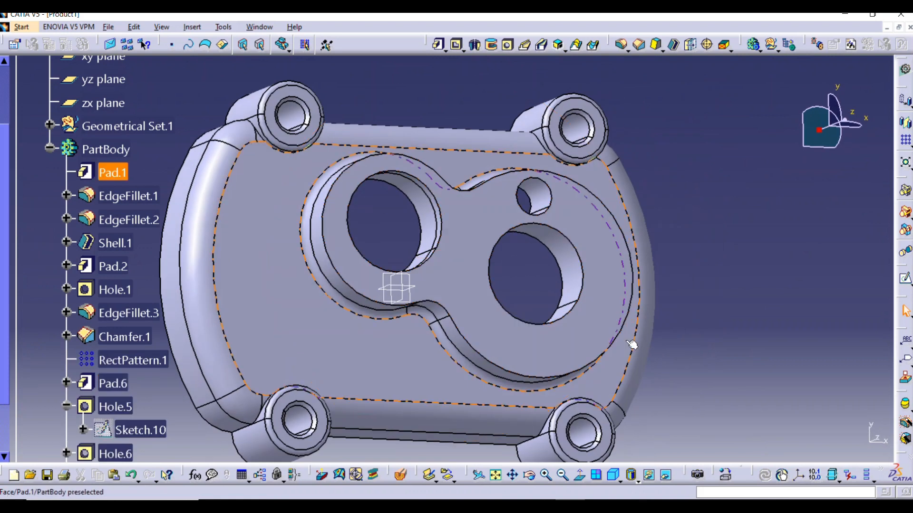
Set up a circular pattern of the 15 mm hole on the pad's larger lobe with 6 instances
middle_click_drag(642, 271, 588, 247)
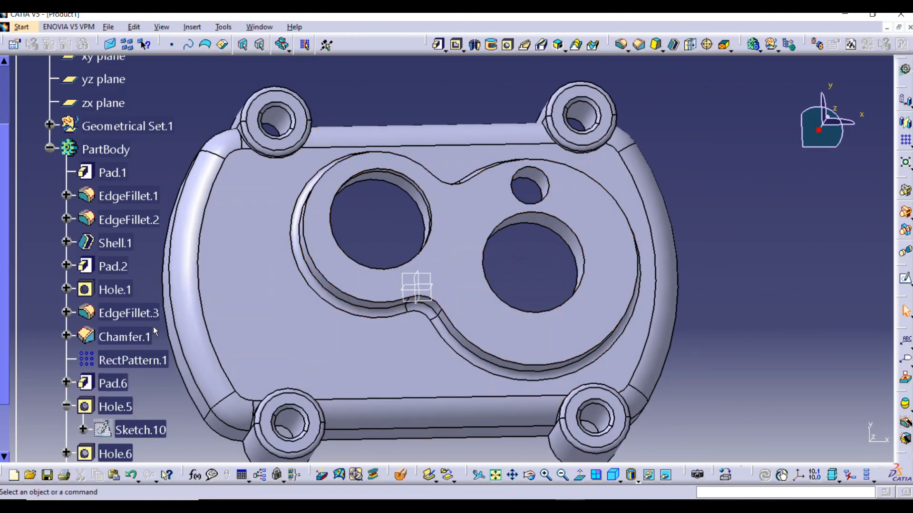
scroll(155, 331, "down", 5)
left_click(129, 379)
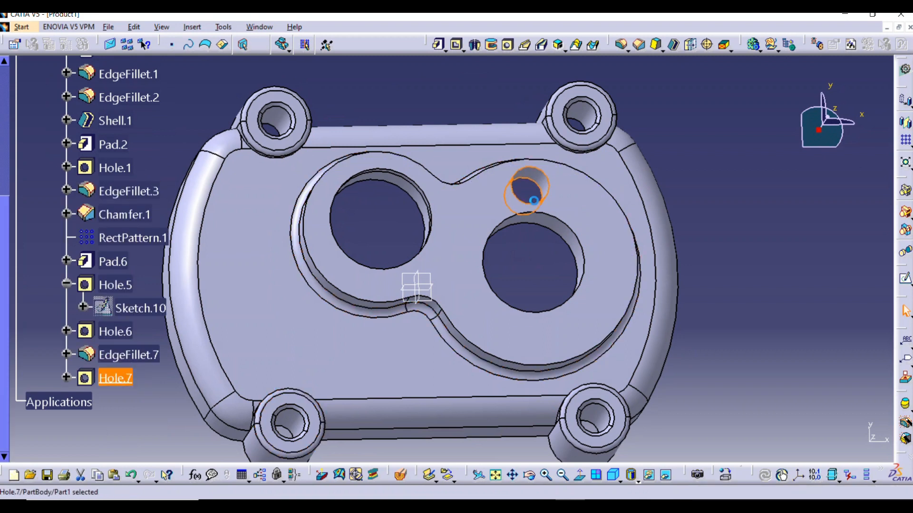
left_click(911, 146)
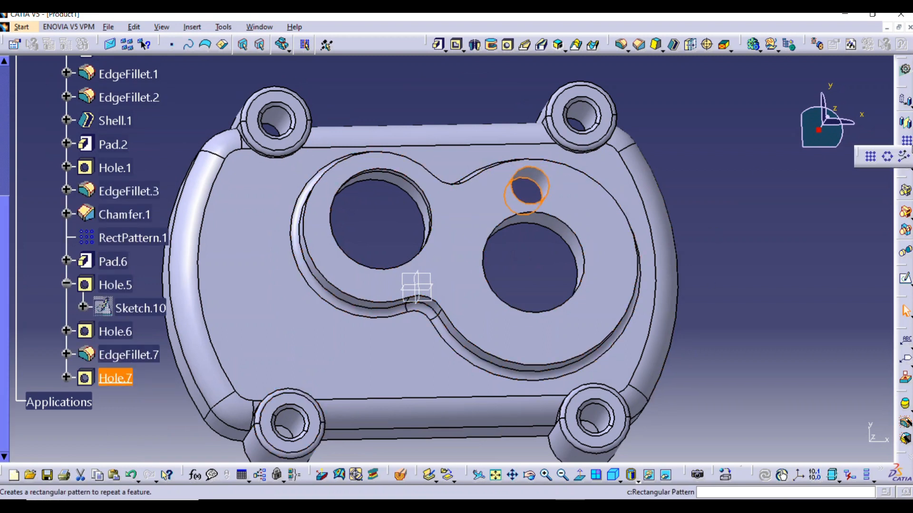
left_click(888, 157)
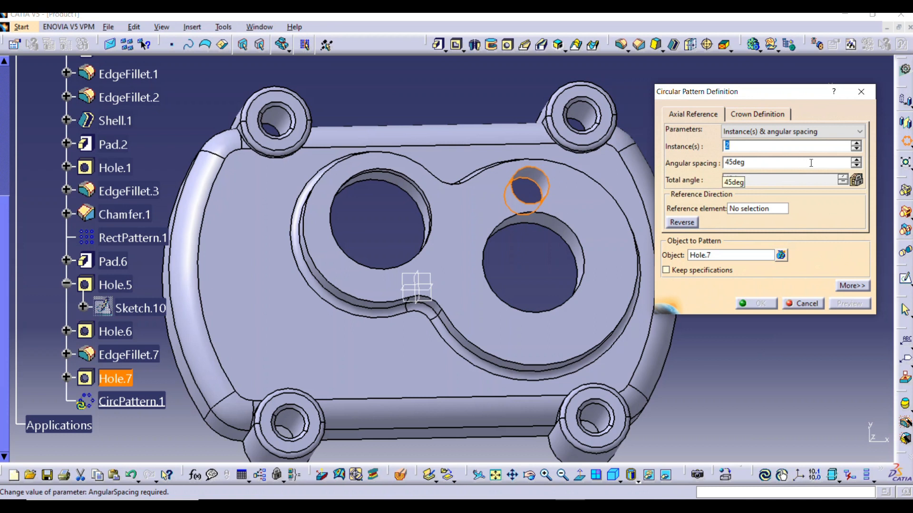
left_click(854, 143)
left_click(854, 142)
left_click(854, 143)
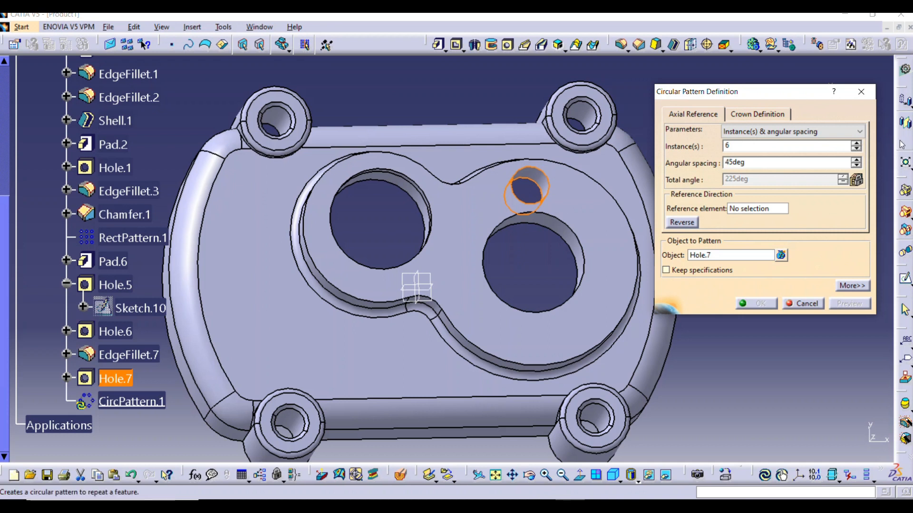
Use the larger lobe's big hole as the pattern's reference, set the parameters to Complete crown, preview and create the pattern
left_click(767, 209)
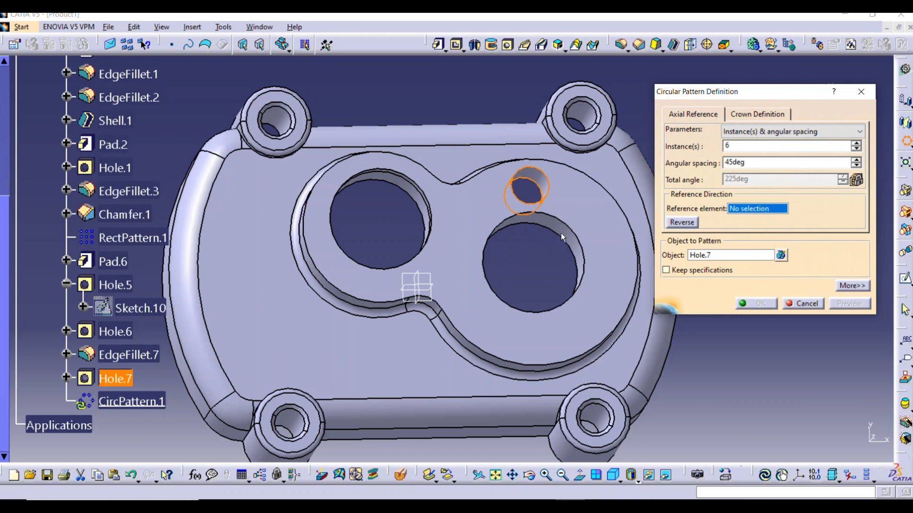
left_click(568, 309)
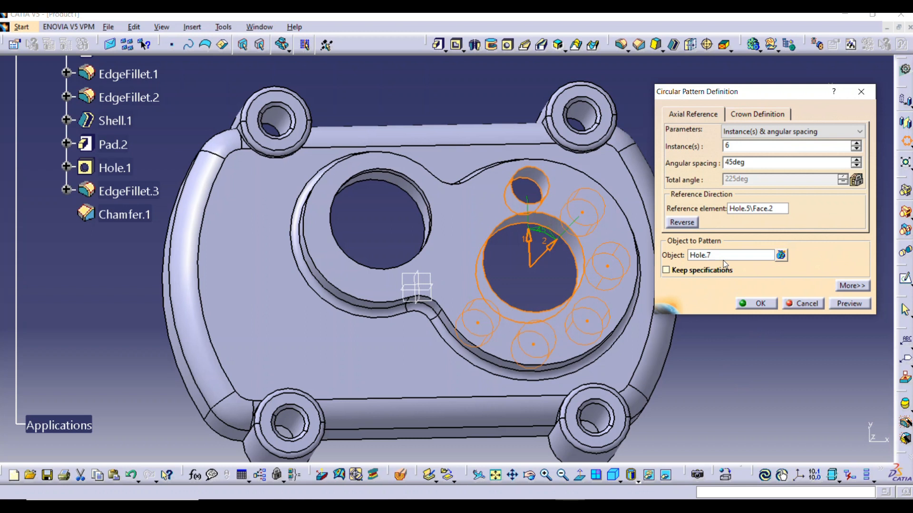
left_click(746, 134)
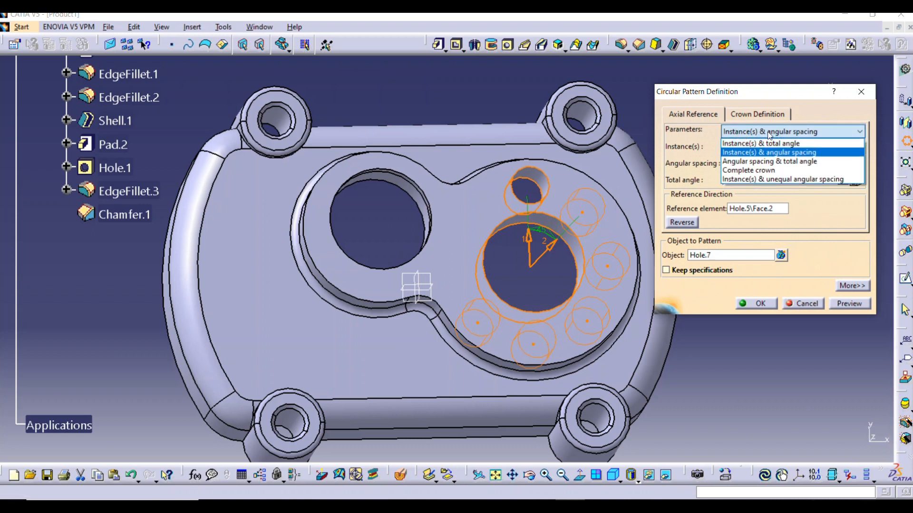
left_click(760, 170)
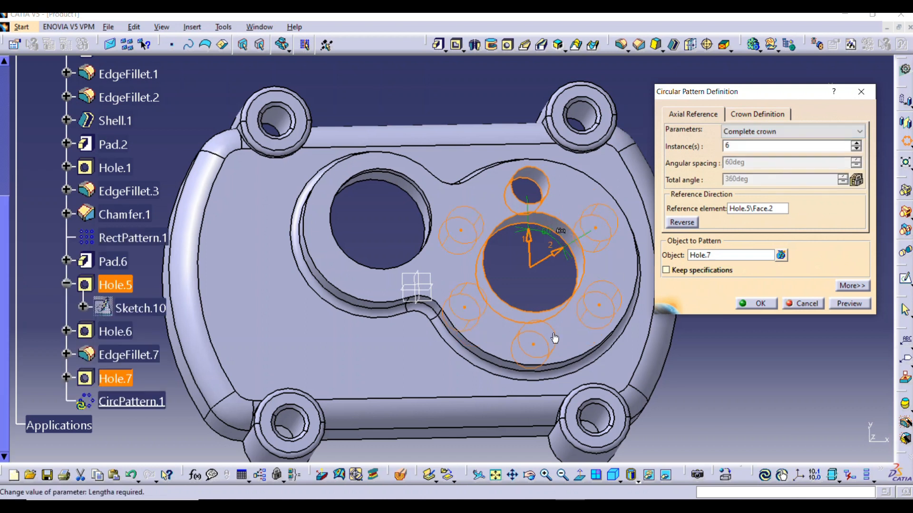
middle_click_drag(575, 262, 533, 280)
left_click(862, 304)
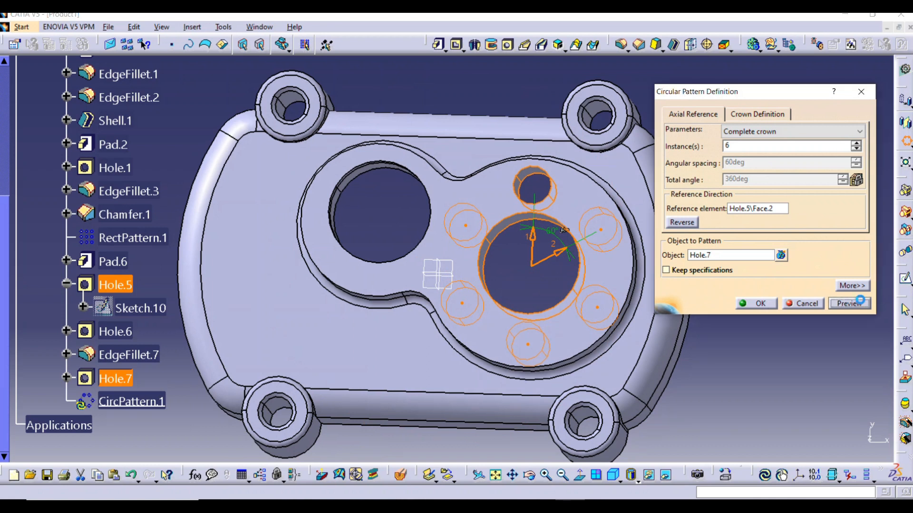
left_click(750, 305)
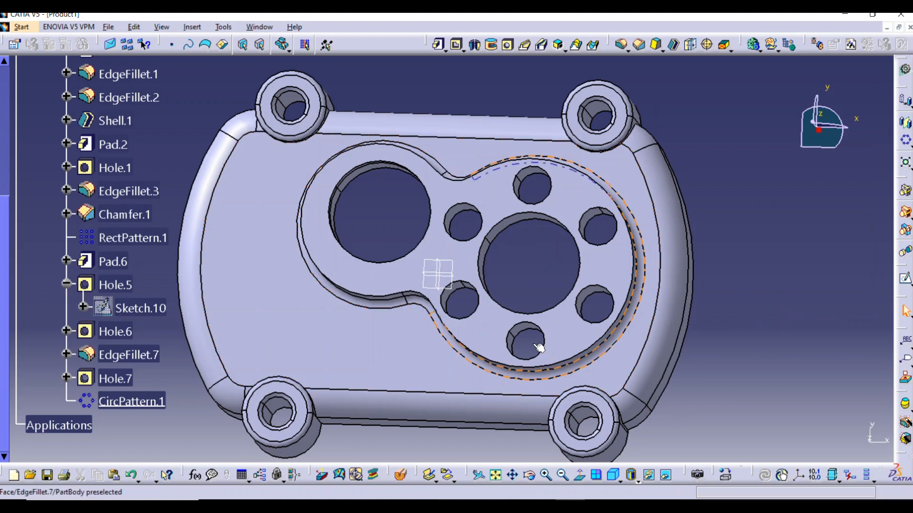
Chamfer the upper edge of the large hole in the pad's larger lobe by 1.5 mm at 45 degrees
middle_click_drag(398, 315, 507, 198)
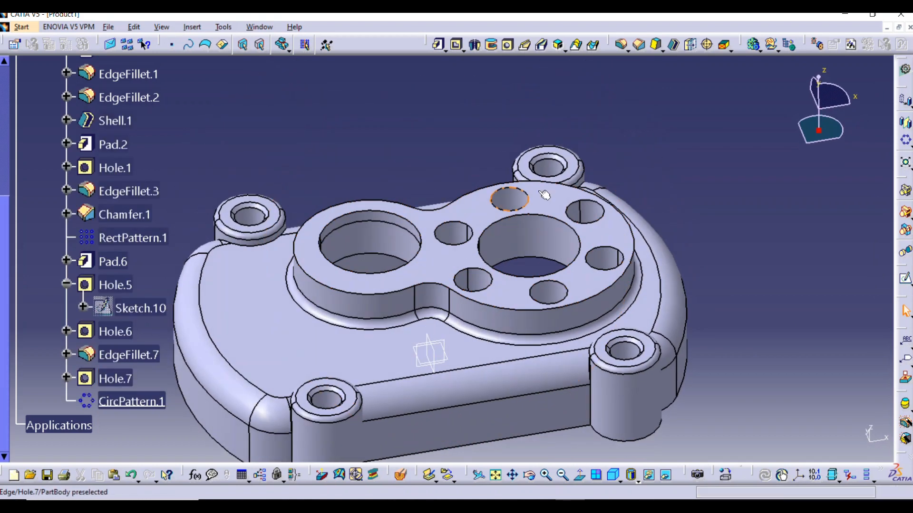
middle_click_drag(547, 155, 489, 278)
middle_click_drag(549, 275, 591, 249)
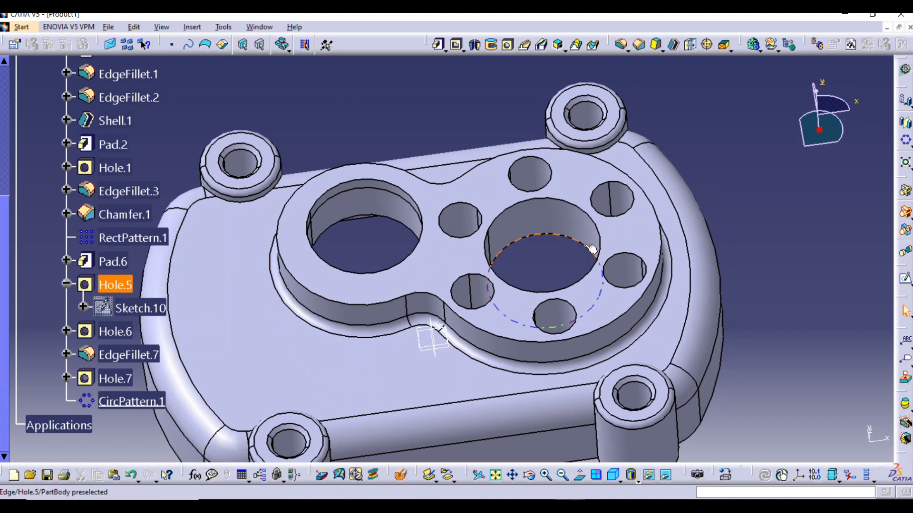
left_click(557, 202)
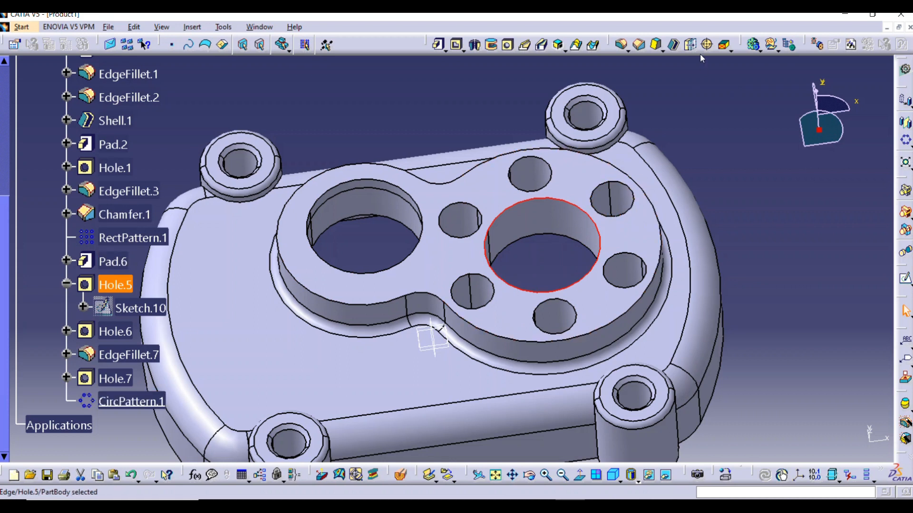
left_click(640, 46)
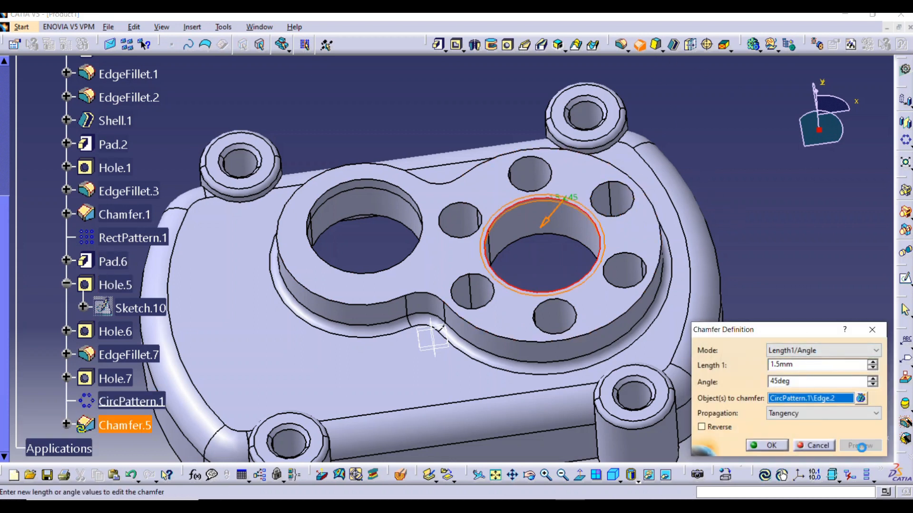
left_click(771, 447)
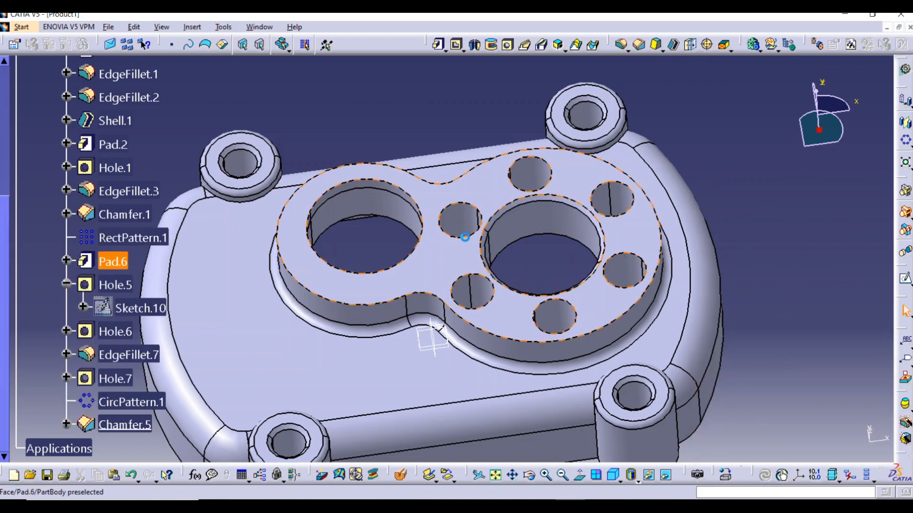
Chamfer the upper edge of the large hole in the pad's smaller lobe by 1.5 mm at 45 degrees
left_click(407, 191)
left_click(640, 45)
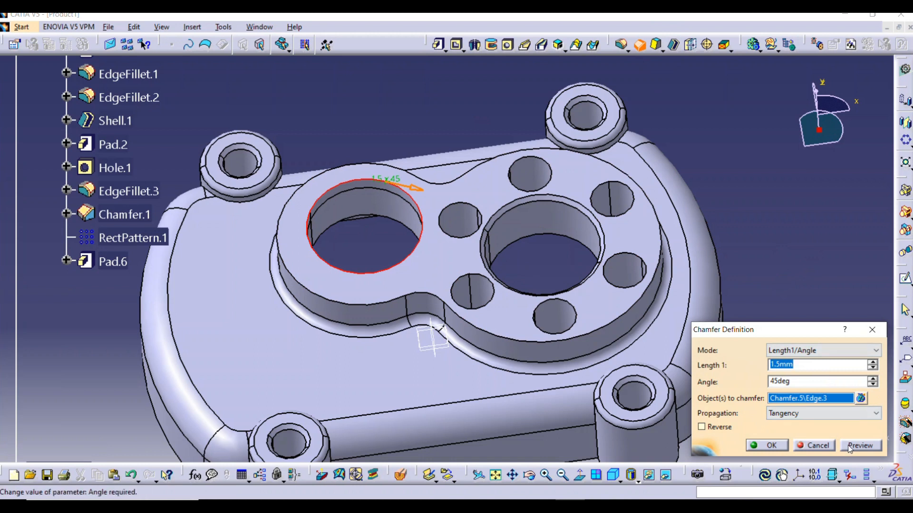
left_click(770, 445)
Fillet the upper edge of the original 15 mm hole with a 1 mm radius, previewing it before creating it
middle_click_drag(581, 270, 560, 205)
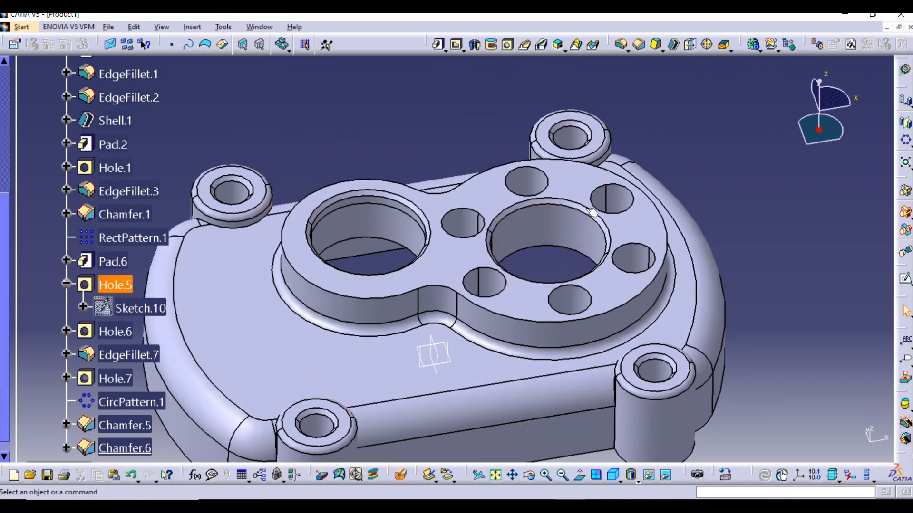
left_click(523, 168)
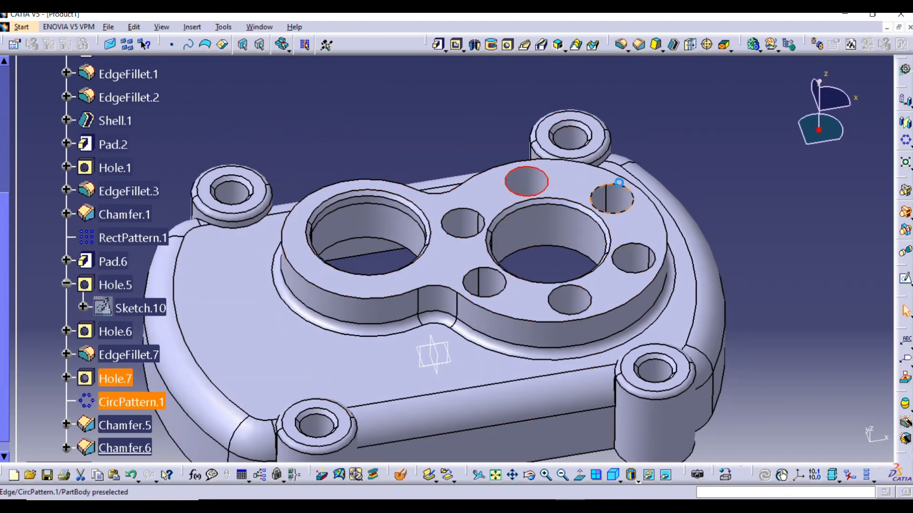
left_click(135, 407, "ctrl")
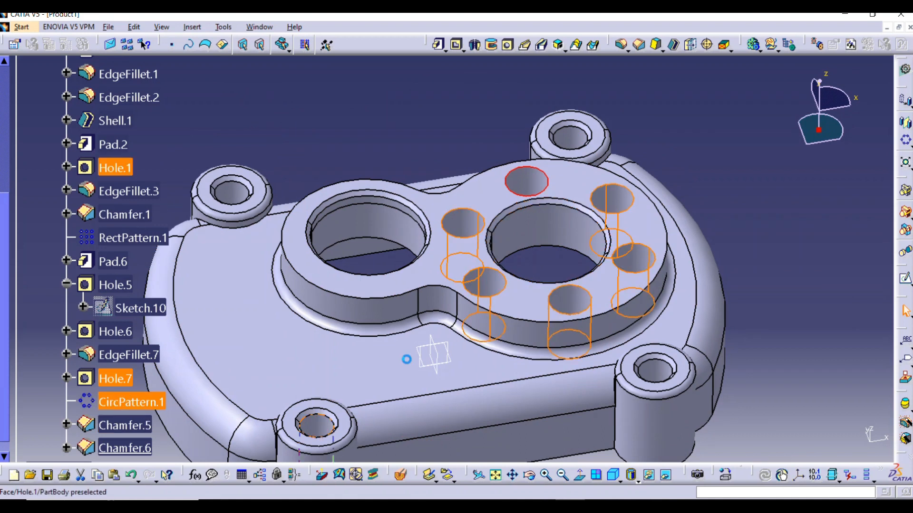
left_click(621, 45)
left_click(793, 182)
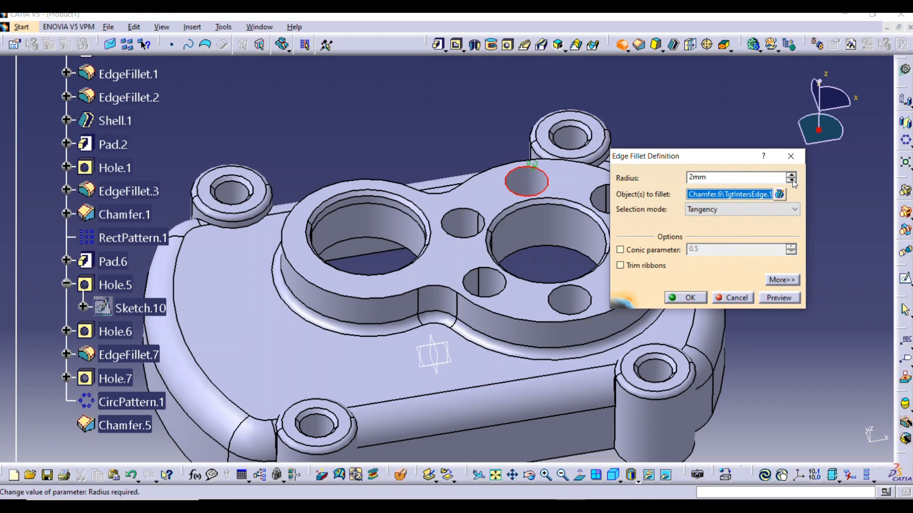
left_click(775, 299)
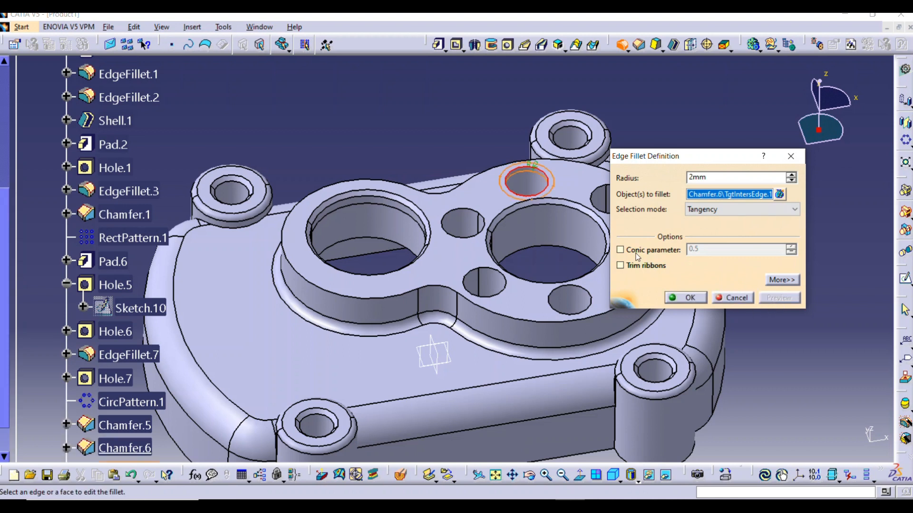
left_click(793, 182)
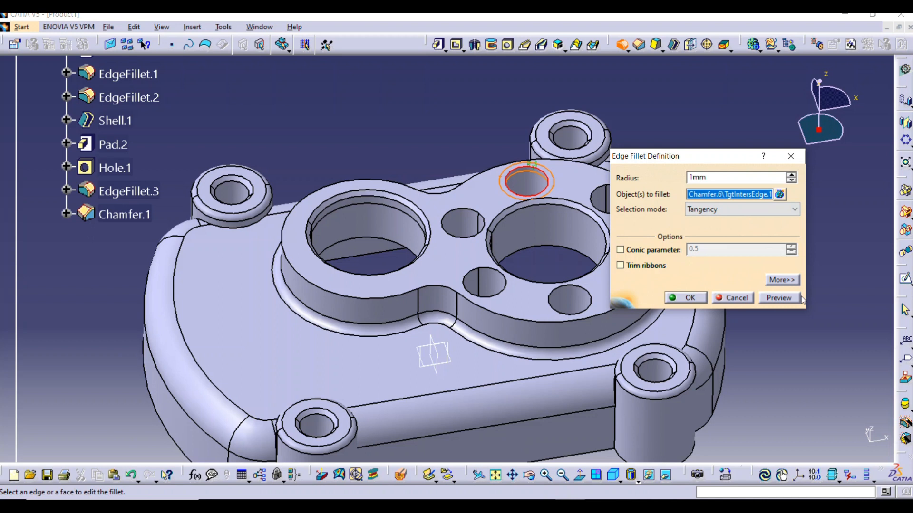
left_click(784, 299)
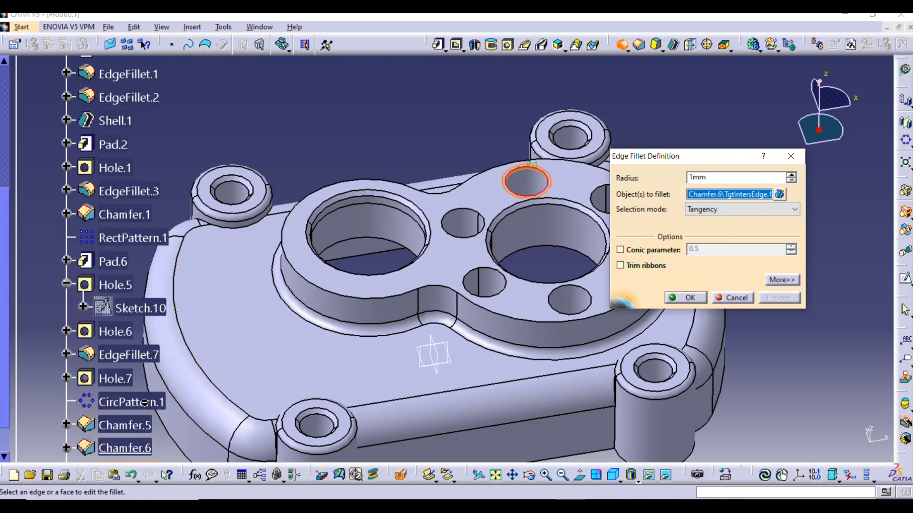
left_click(703, 298)
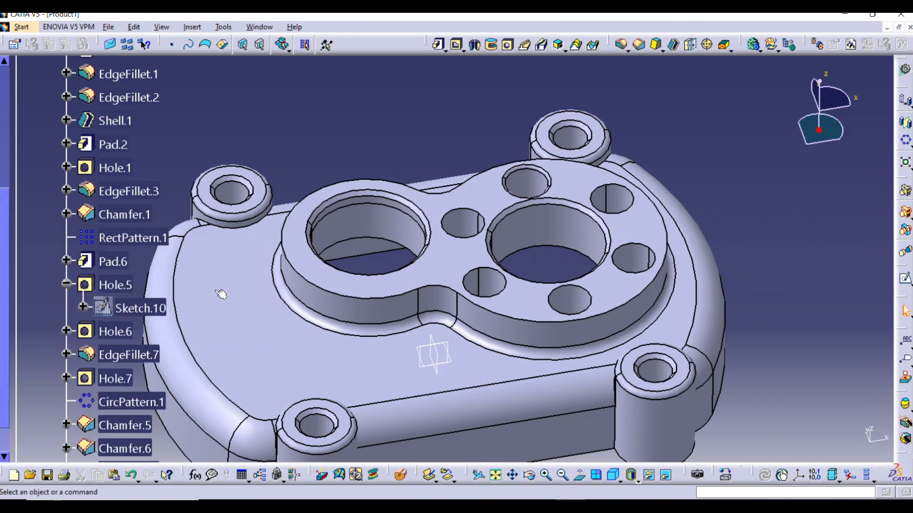
Fillet the upper edges of the five patterned small holes with a 1 mm radius, previewing before creating
left_click(125, 403)
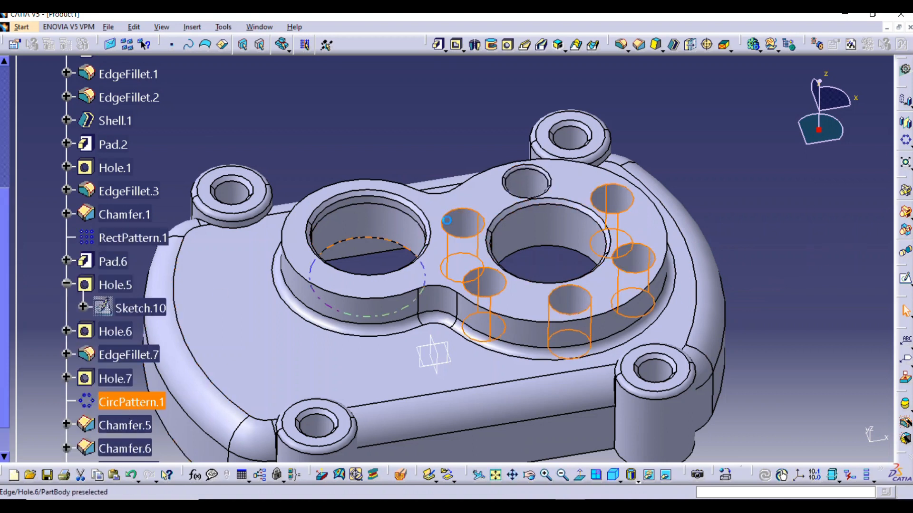
left_click(621, 45)
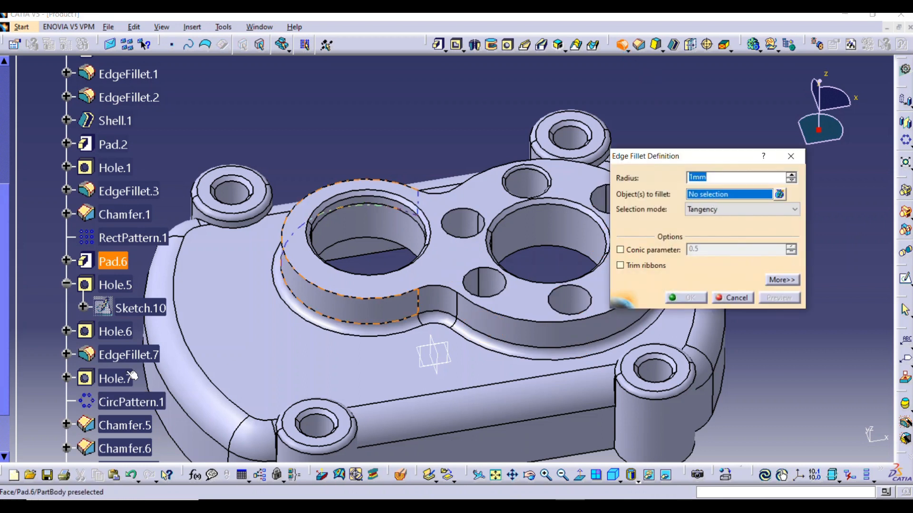
left_click(508, 286)
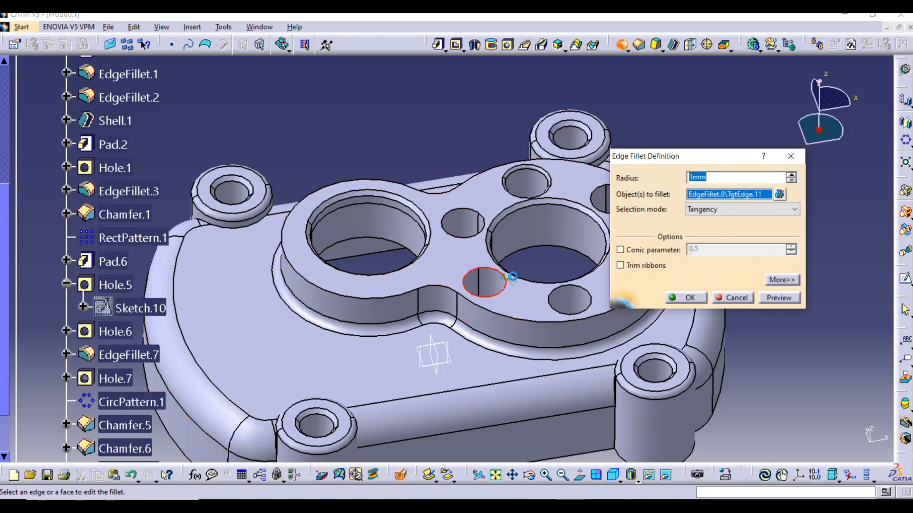
left_click(481, 235)
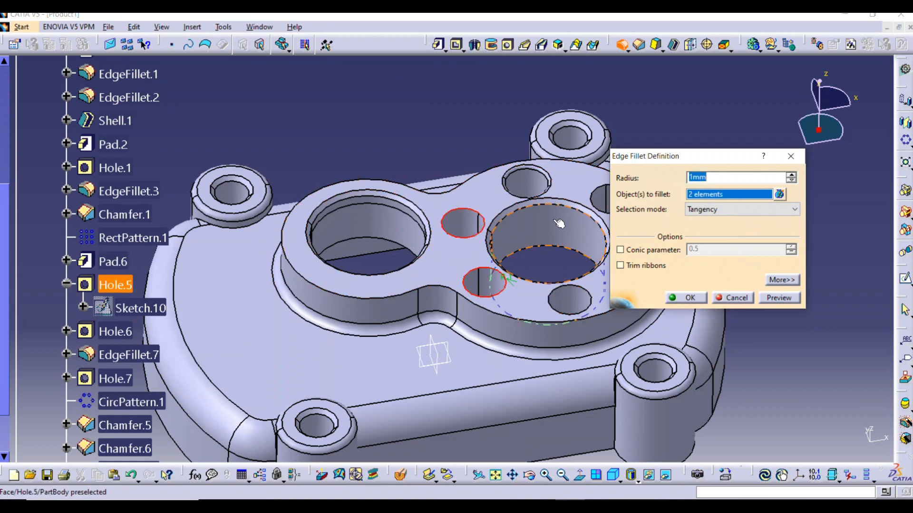
left_click(583, 238)
left_click(588, 290)
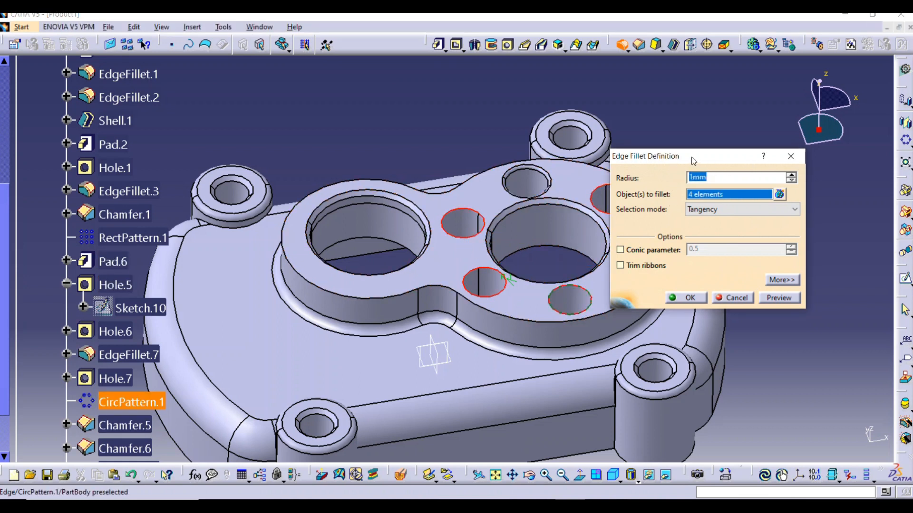
left_click_drag(693, 160, 774, 166)
left_click(637, 248)
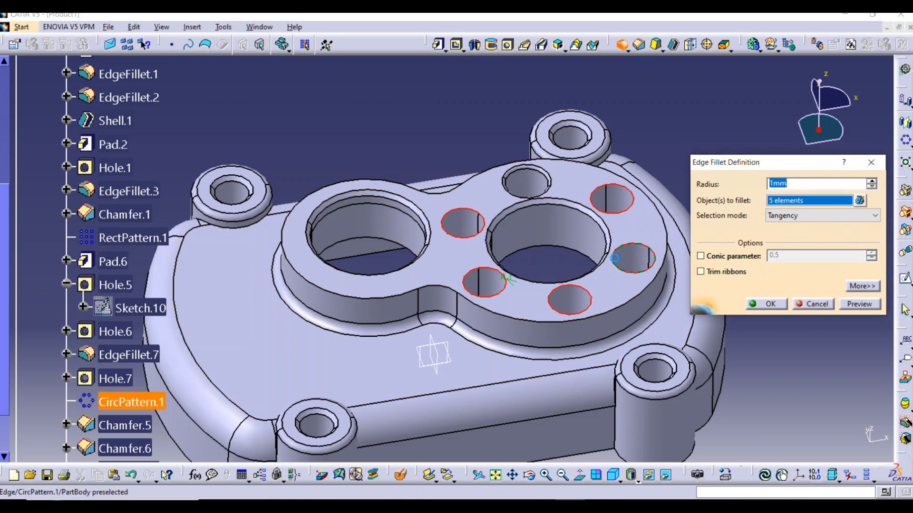
left_click(860, 304)
left_click(766, 304)
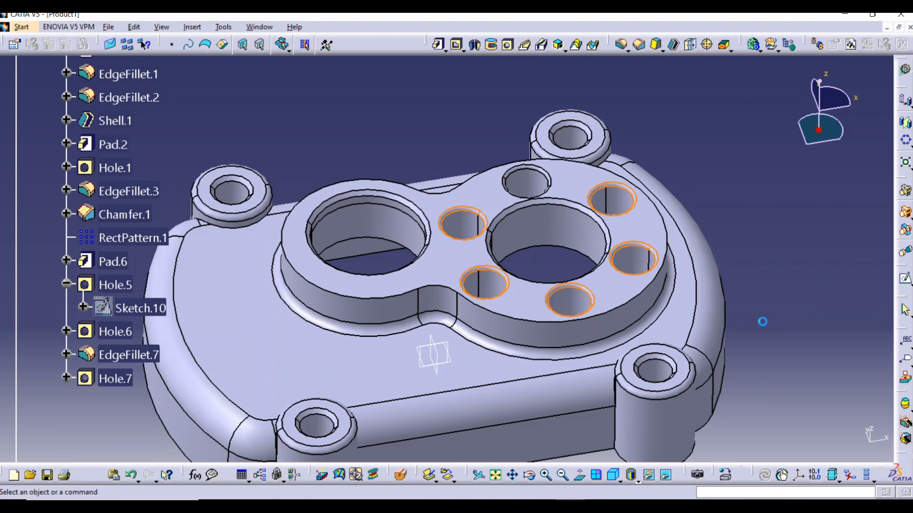
Hide all sketches in the part
middle_click_drag(524, 255, 496, 233)
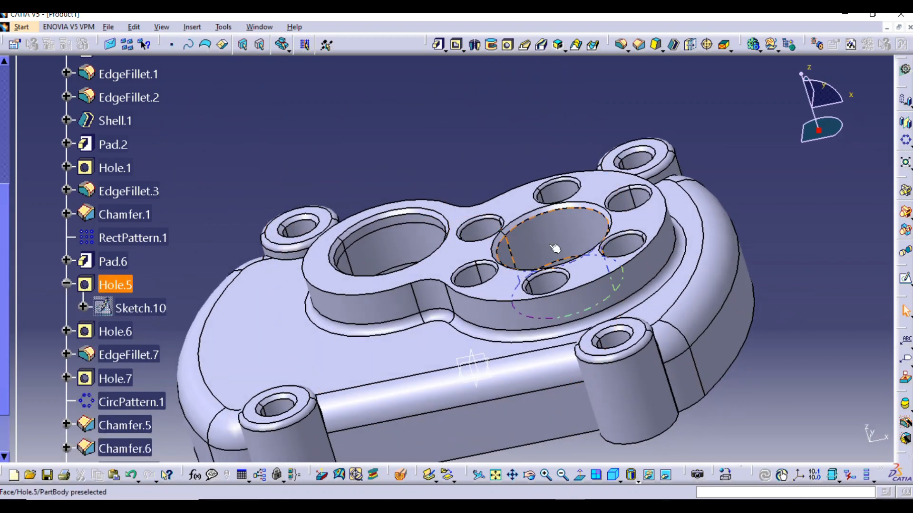
scroll(555, 248, "up", 2)
middle_click_drag(546, 229, 509, 399)
middle_click_drag(660, 317, 742, 310)
left_click(223, 27)
mouse_move(266, 115)
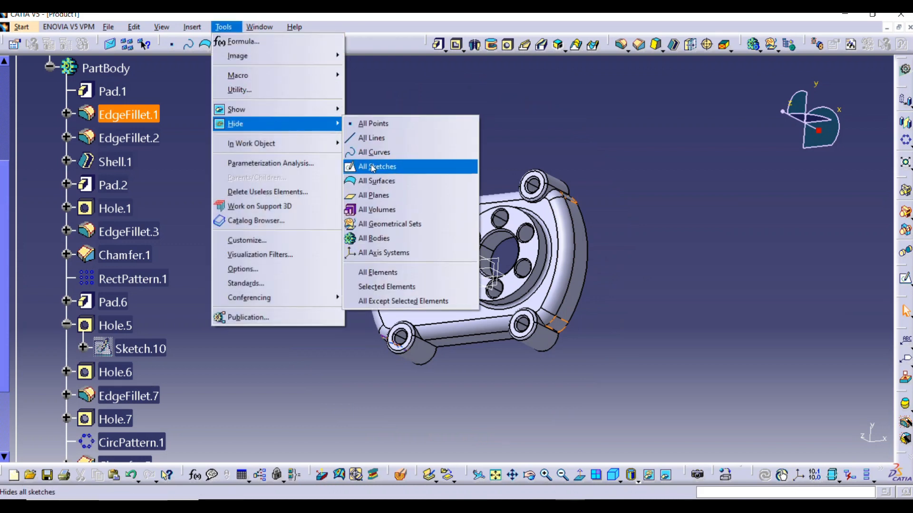
left_click(374, 167)
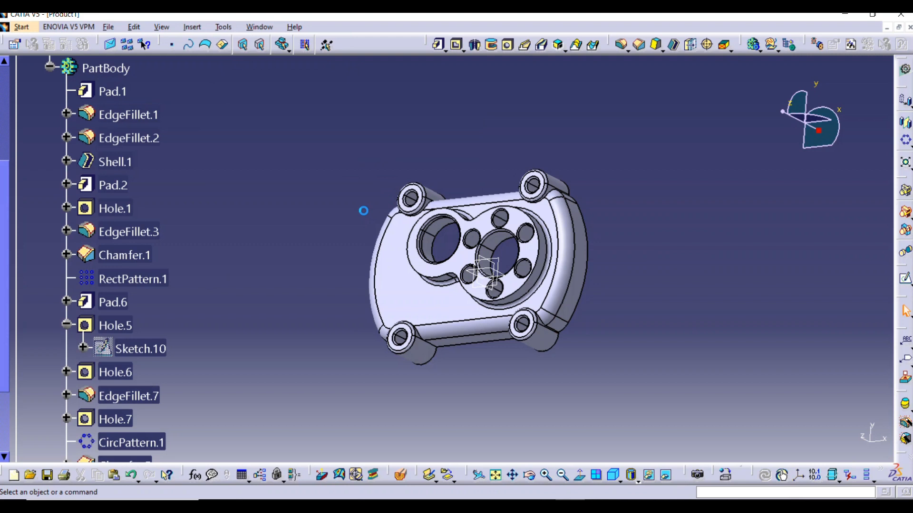
Hide all reference planes in the part
middle_click_drag(365, 212, 402, 207)
left_click(224, 28)
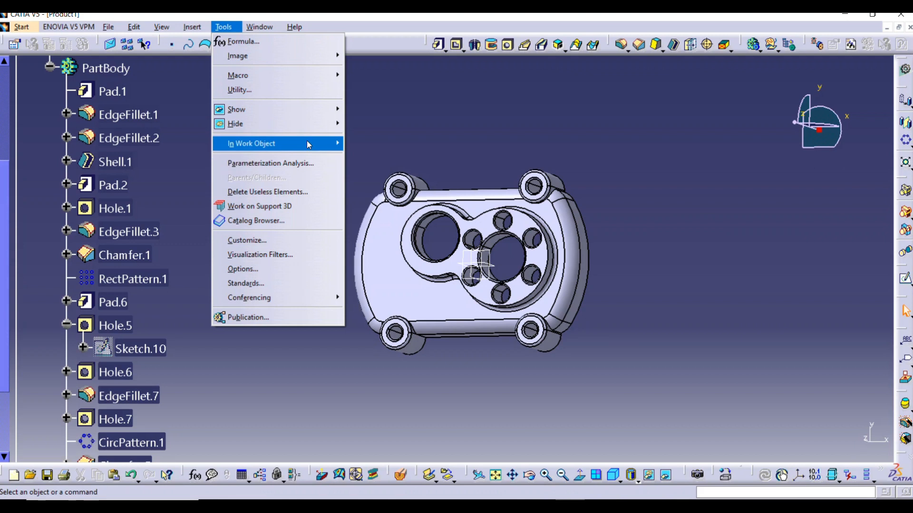
mouse_move(313, 131)
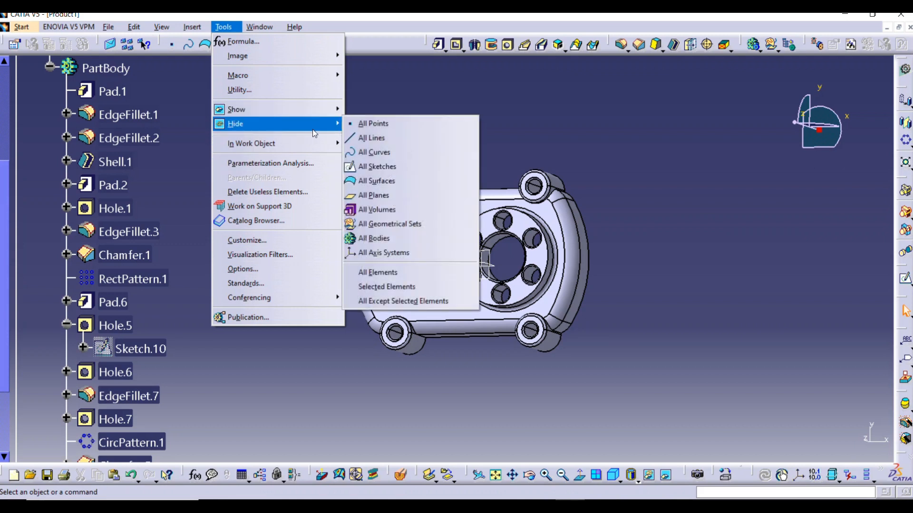
left_click(378, 199)
Change the fill color of the whole PartBody to light red (salmon) in its graphic properties, applying and confirming the change
middle_click_drag(351, 218, 360, 275)
middle_click_drag(404, 309, 484, 213)
middle_click_drag(590, 209, 652, 222)
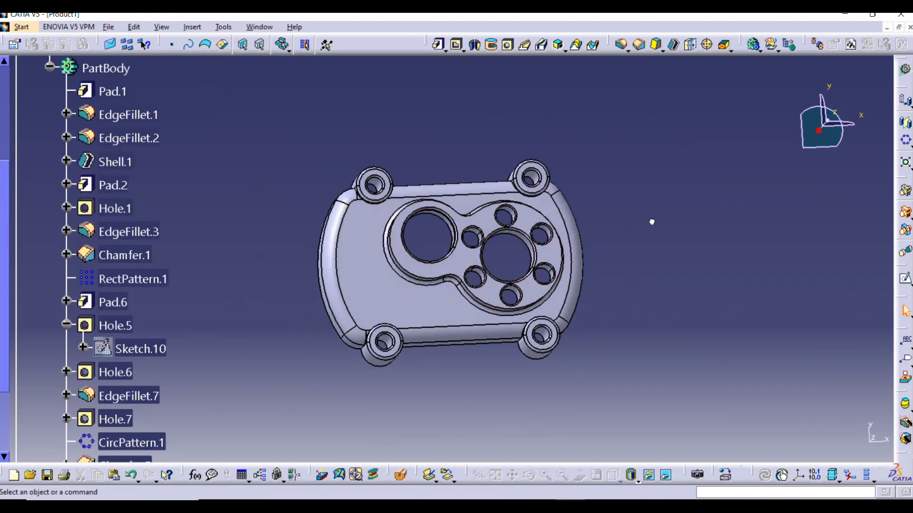
scroll(104, 243, "up", 2)
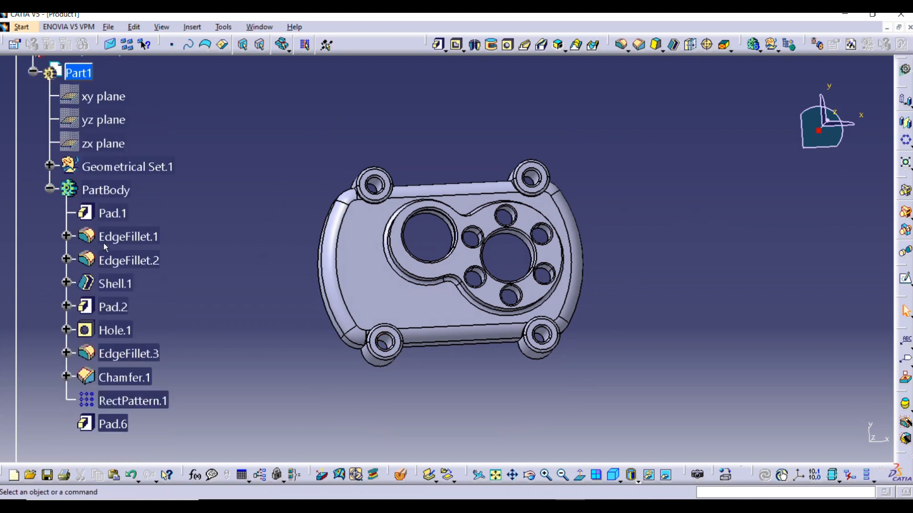
right_click(114, 193)
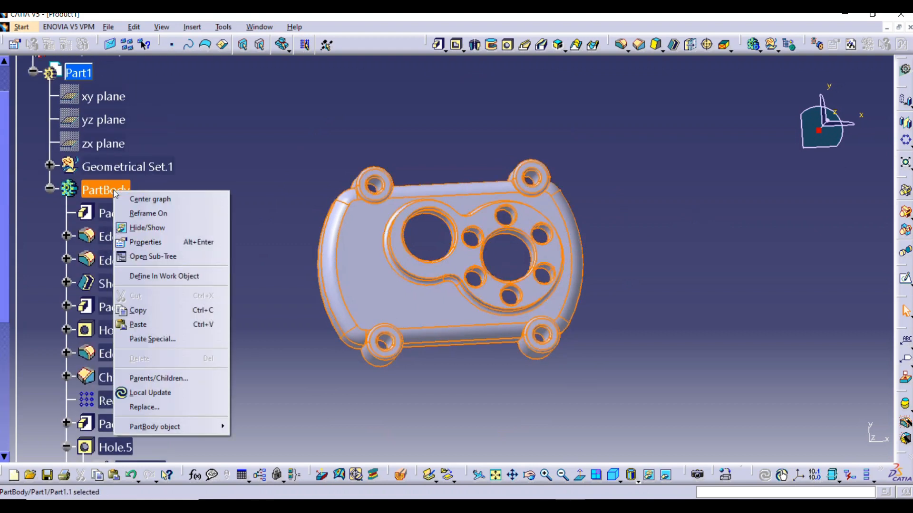
left_click(147, 243)
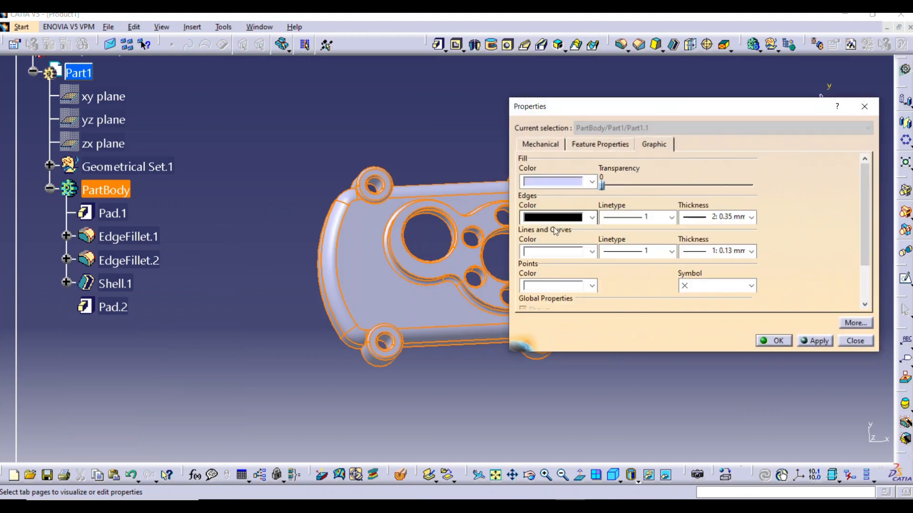
left_click(592, 181)
left_click(568, 252)
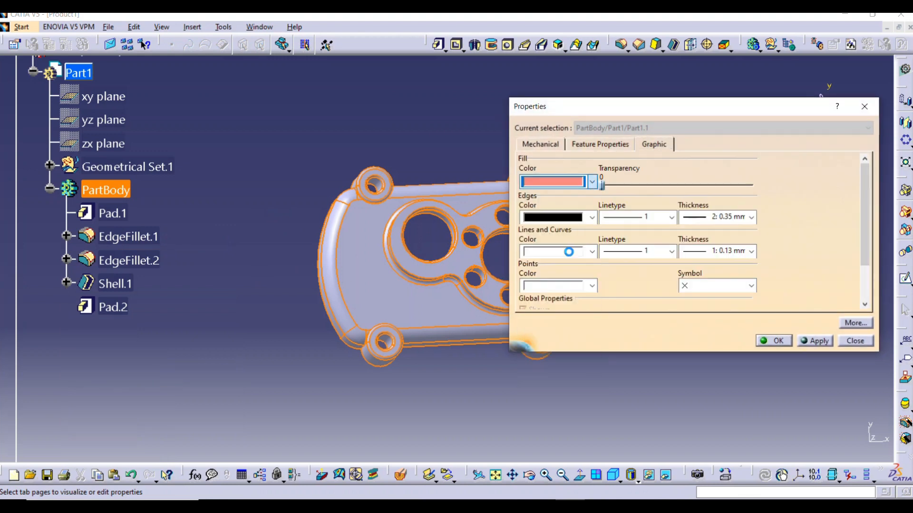
left_click(817, 344)
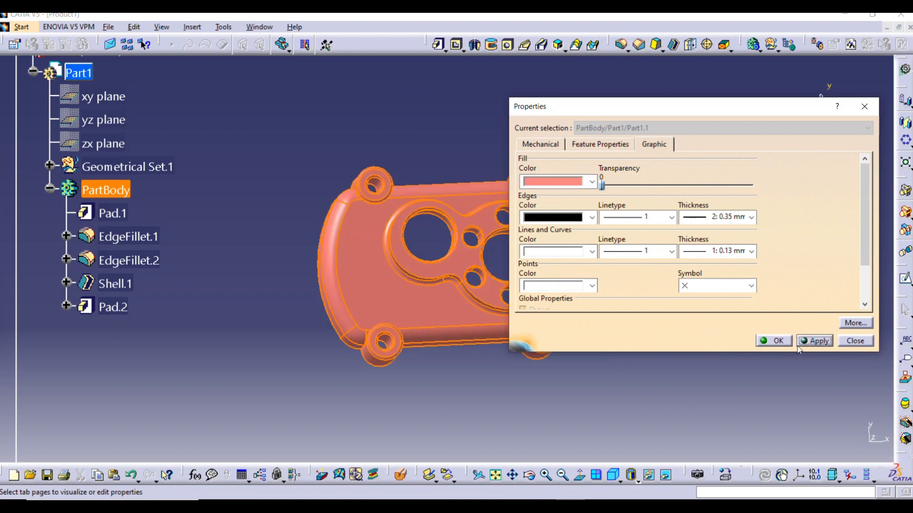
left_click(774, 341)
Examine the recolored part from several angles and close up, including the bosses, the two-lobe pad and its holes
middle_click_drag(786, 367, 516, 288)
middle_click_drag(515, 288, 525, 209)
middle_click_drag(489, 238, 681, 246)
middle_click_drag(402, 336, 493, 277, "ctrl")
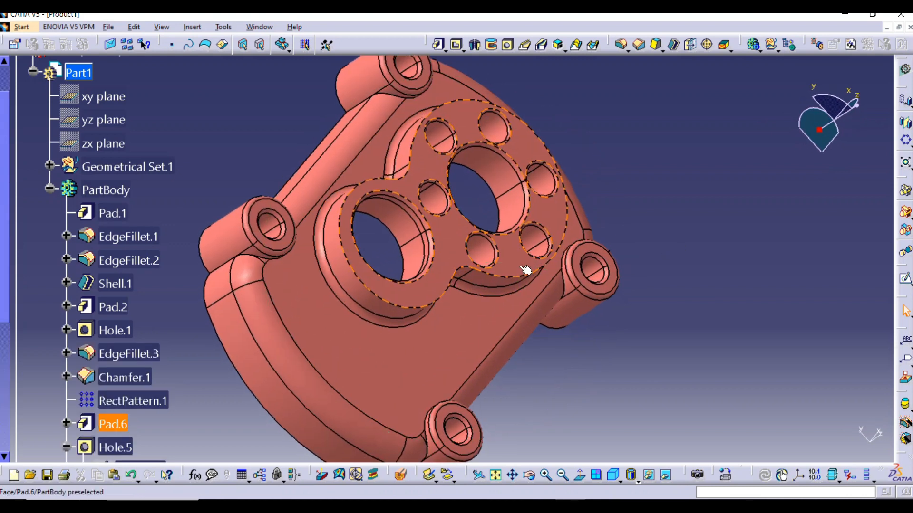
middle_click_drag(768, 279, 527, 317)
mouse_move(460, 343)
middle_mouse_down("ctrl")
mouse_move(454, 348)
mouse_move(457, 328)
middle_mouse_up("ctrl")
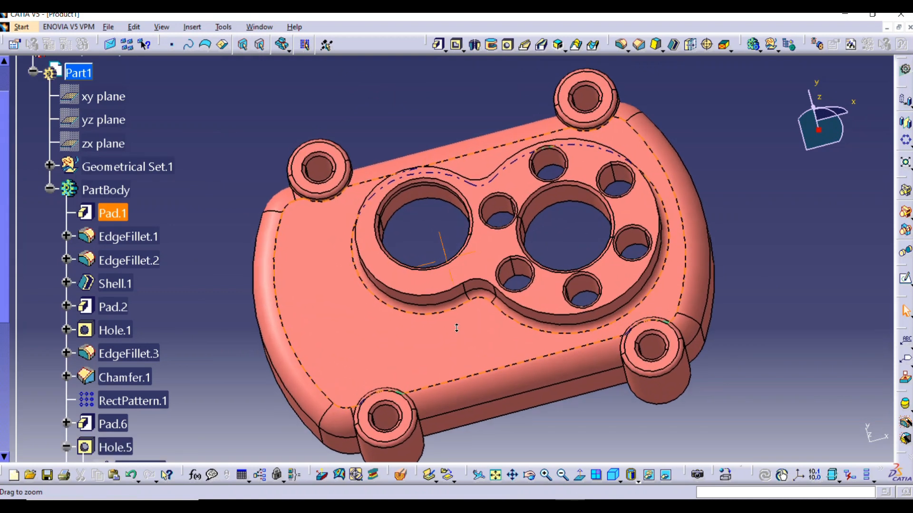
middle_click_drag(476, 362, 427, 359)
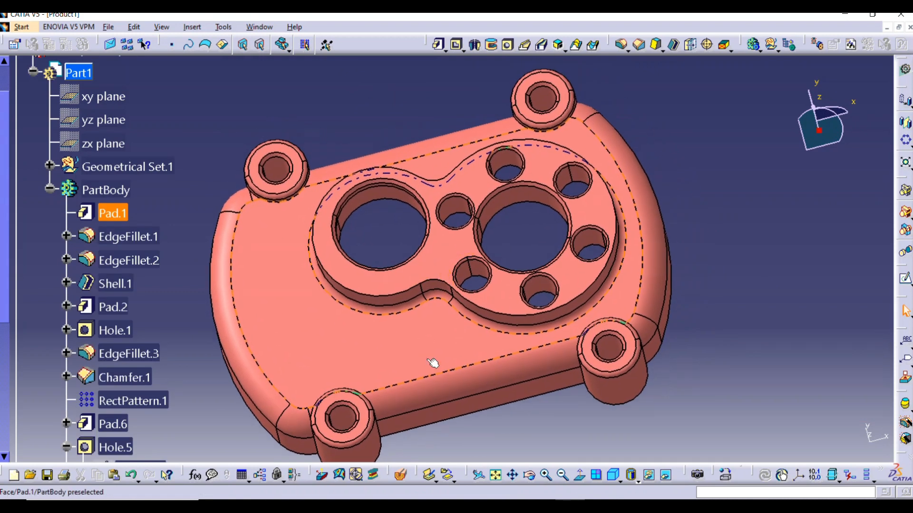